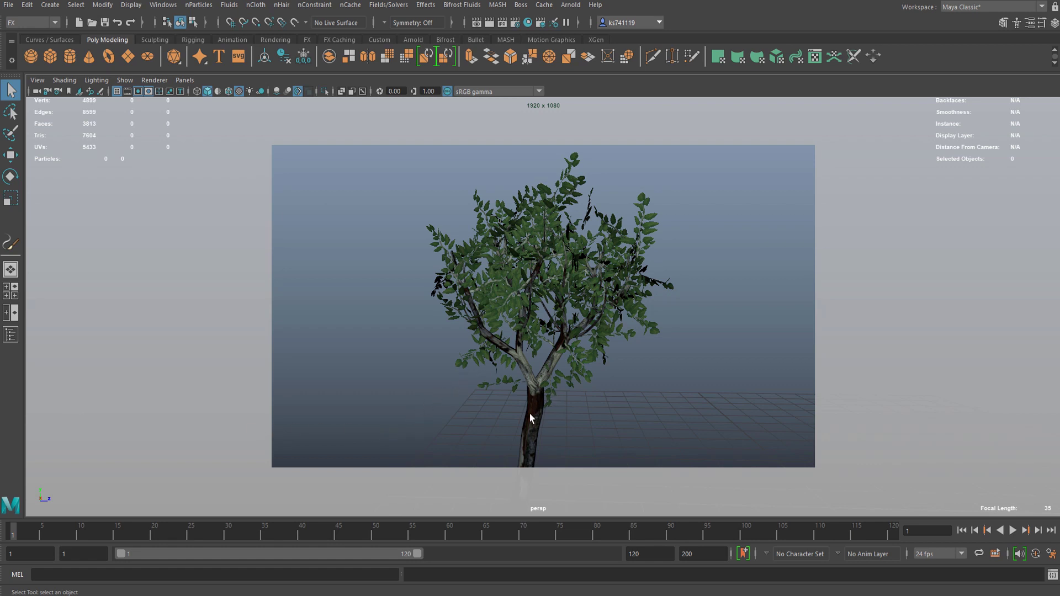
Play the finished tree's animation to review how the leaves and branches move.
mouse_move(530, 414)
alt+mouse_down()
mouse_move(504, 416)
mouse_move(535, 415)
alt+mouse_up()
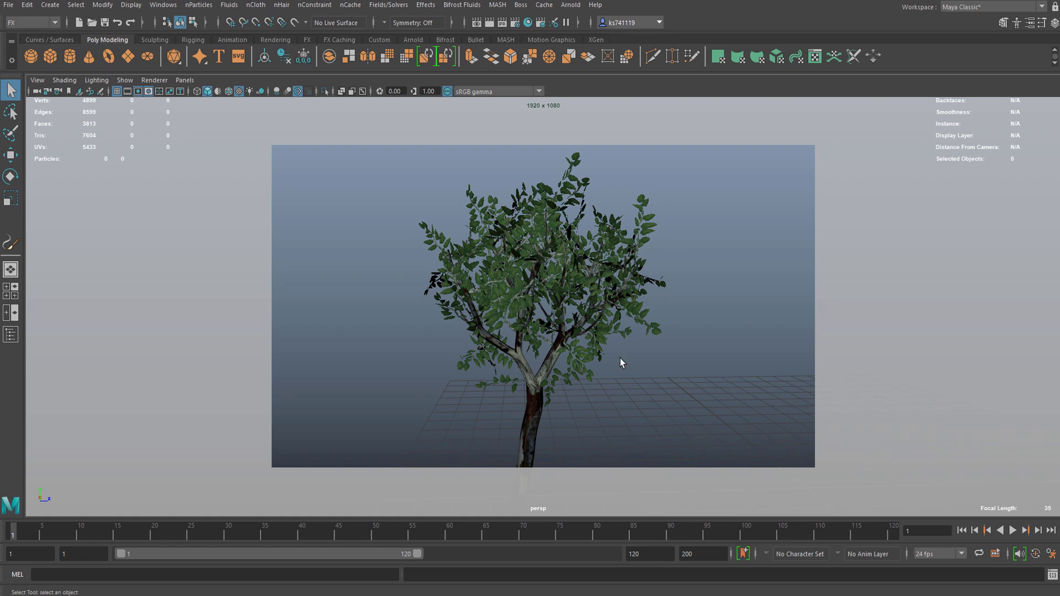
click(1013, 530)
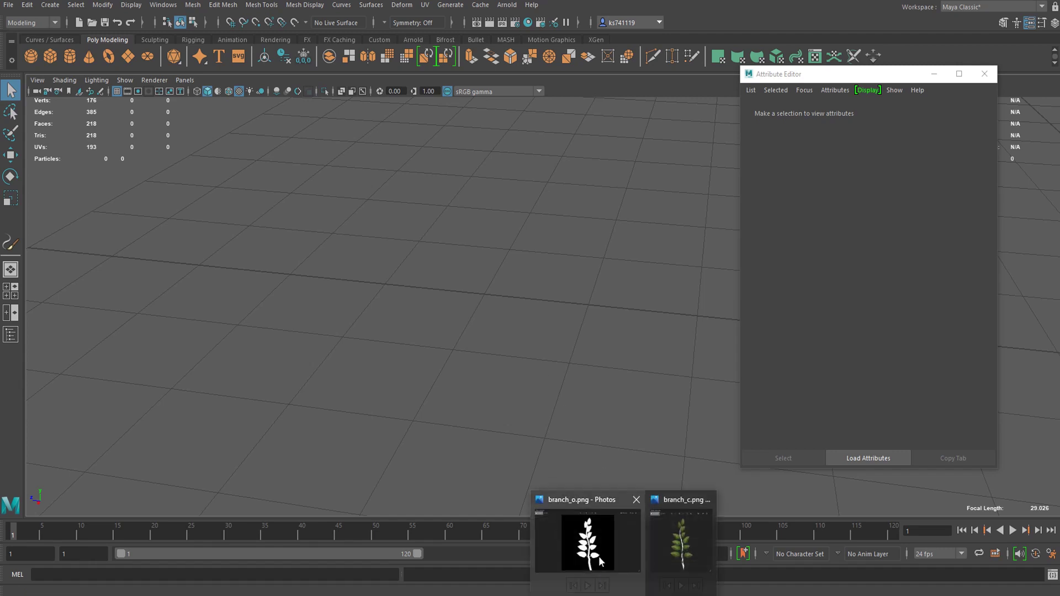
Switch to Photos and examine the branch_c.png colour texture beside the branch_o.png opacity mask.
click(599, 556)
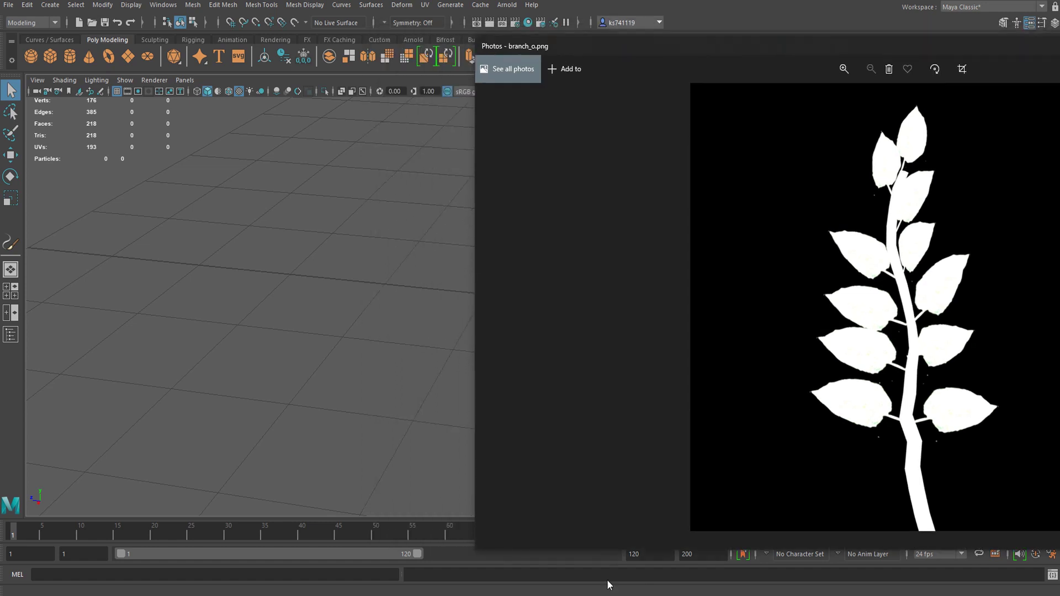
mouse_move(648, 593)
click(671, 552)
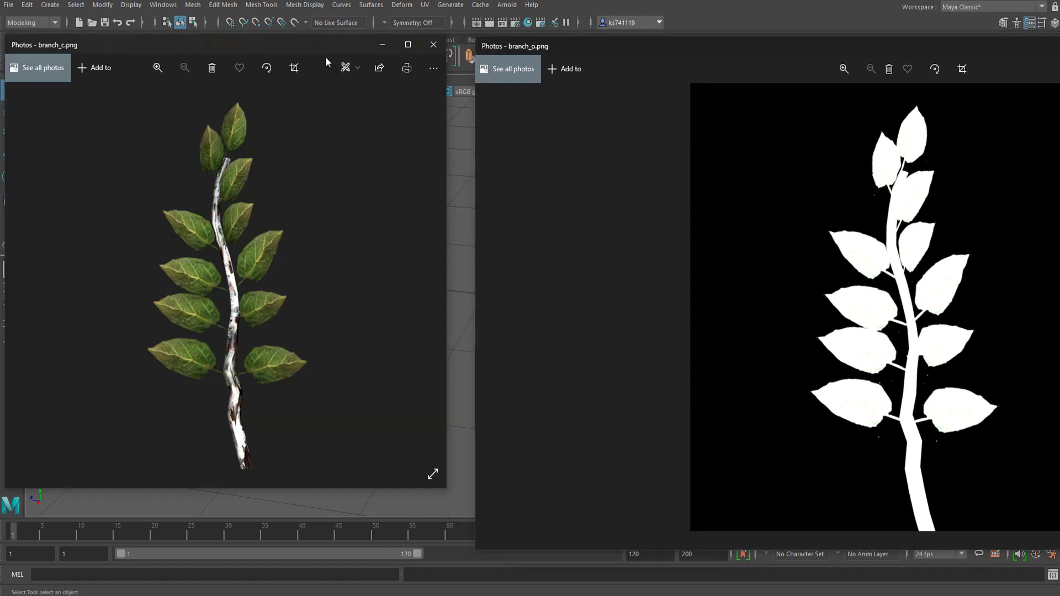
drag(319, 50, 358, 57)
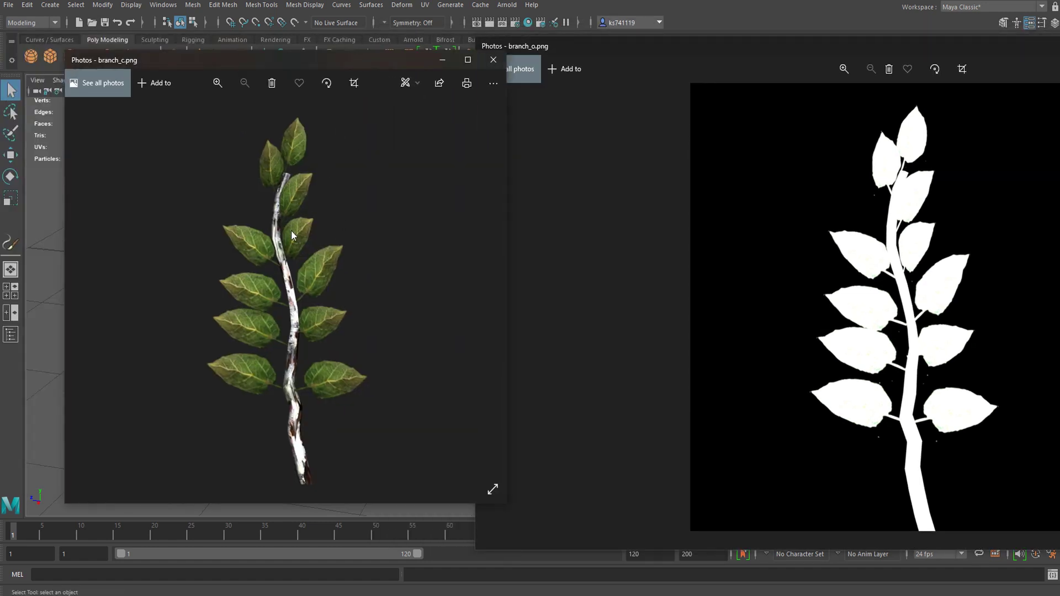
scroll(299, 257, up, 5)
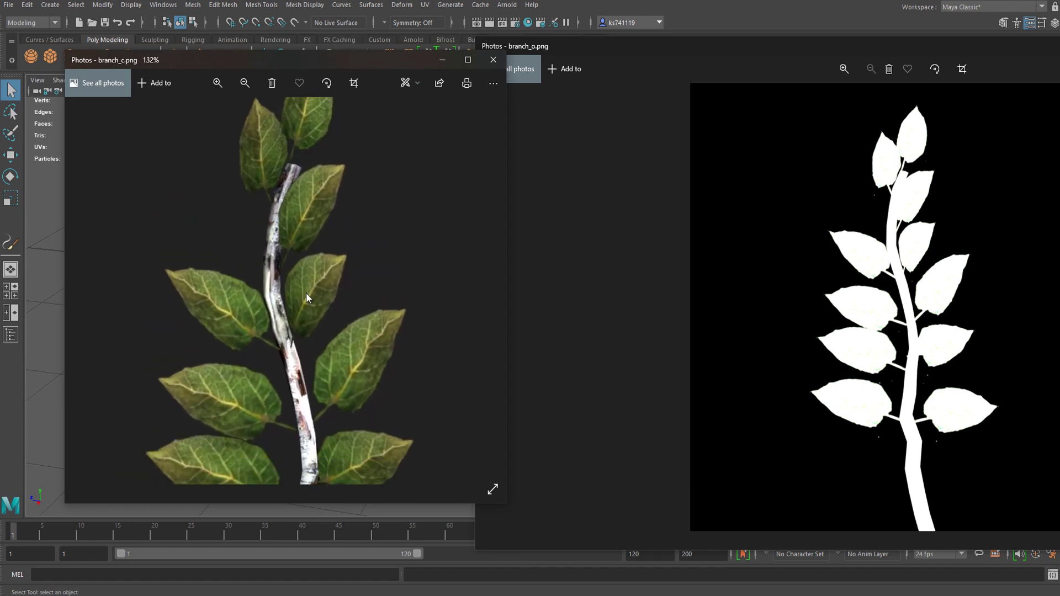
drag(300, 257, 293, 343)
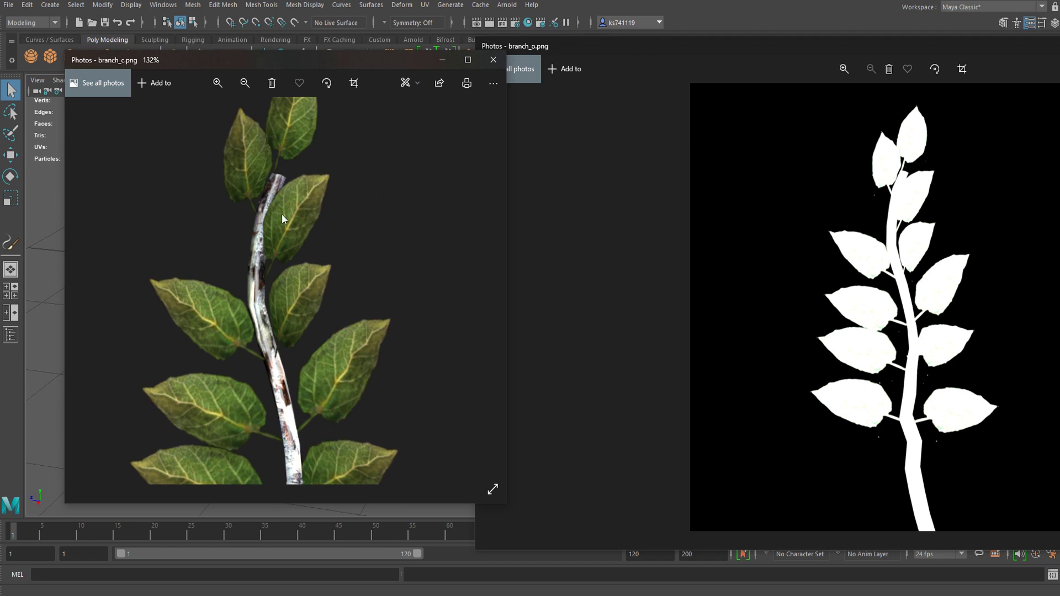
drag(313, 308, 307, 206)
drag(296, 320, 300, 197)
scroll(300, 262, up, 4)
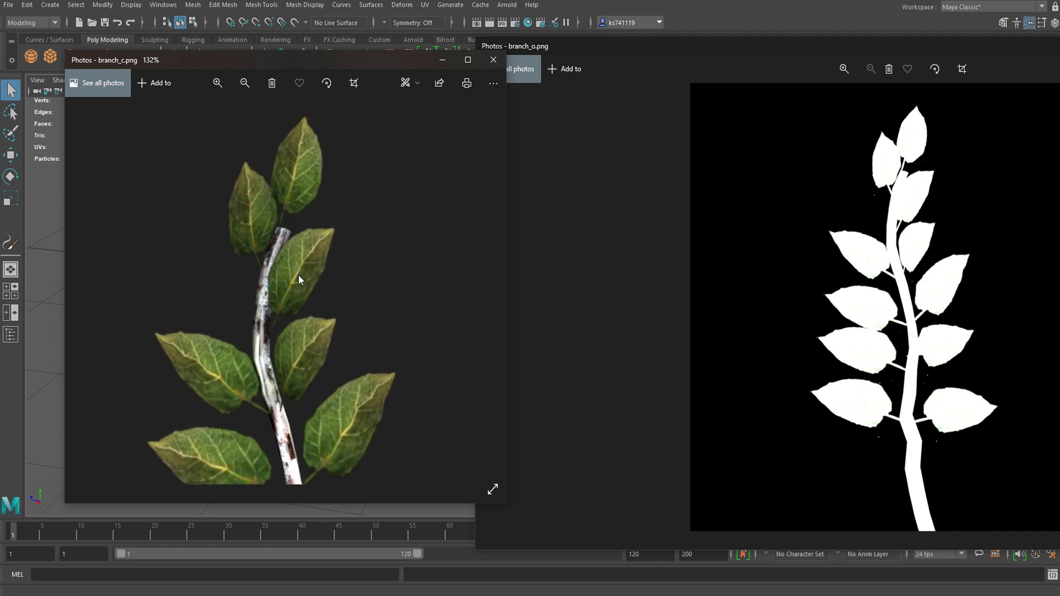
scroll(296, 266, down, 4)
click(891, 248)
scroll(892, 248, up, 3)
scroll(845, 144, down, 3)
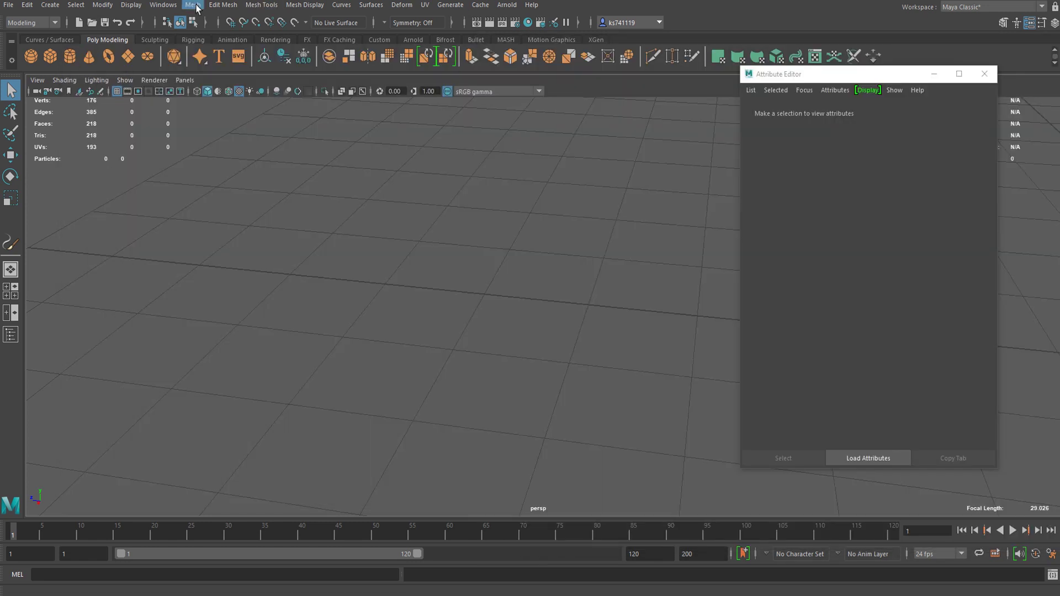
Open the Content Browser and display the Trees folder of the Paint Effects examples.
click(192, 5)
mouse_move(163, 4)
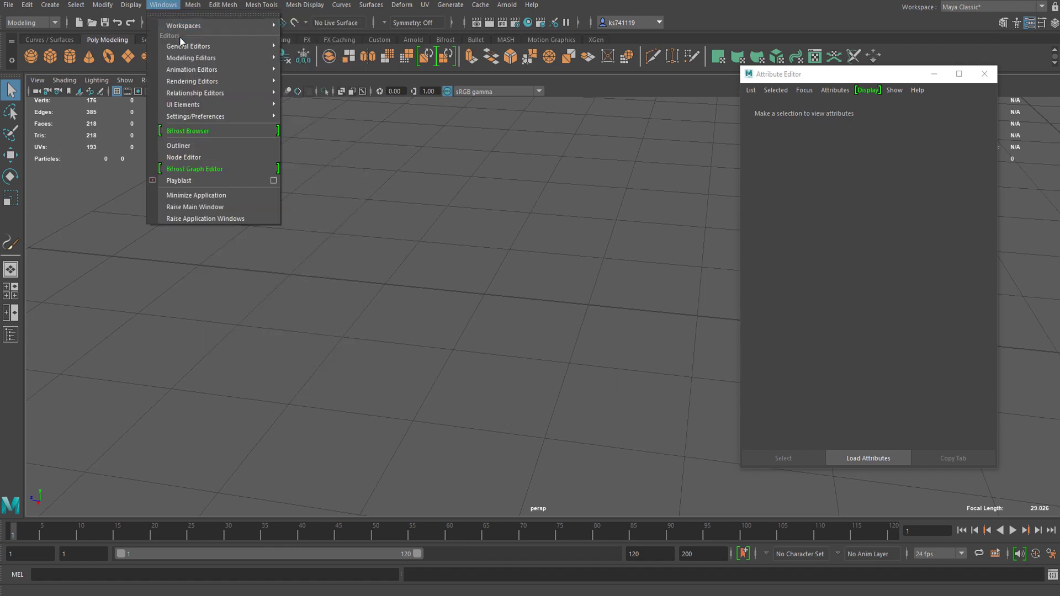
mouse_move(186, 49)
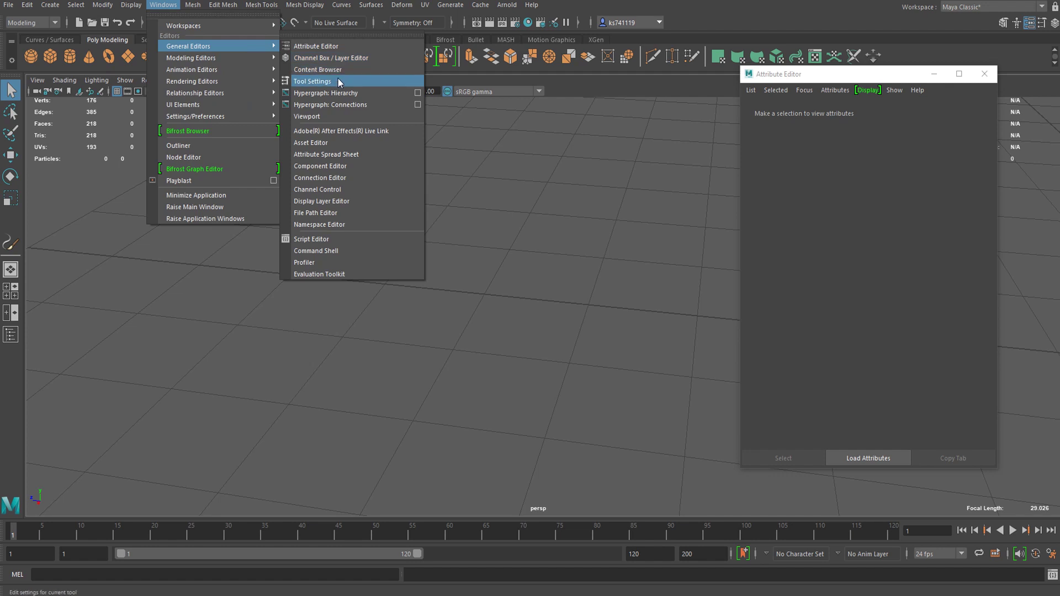
click(315, 73)
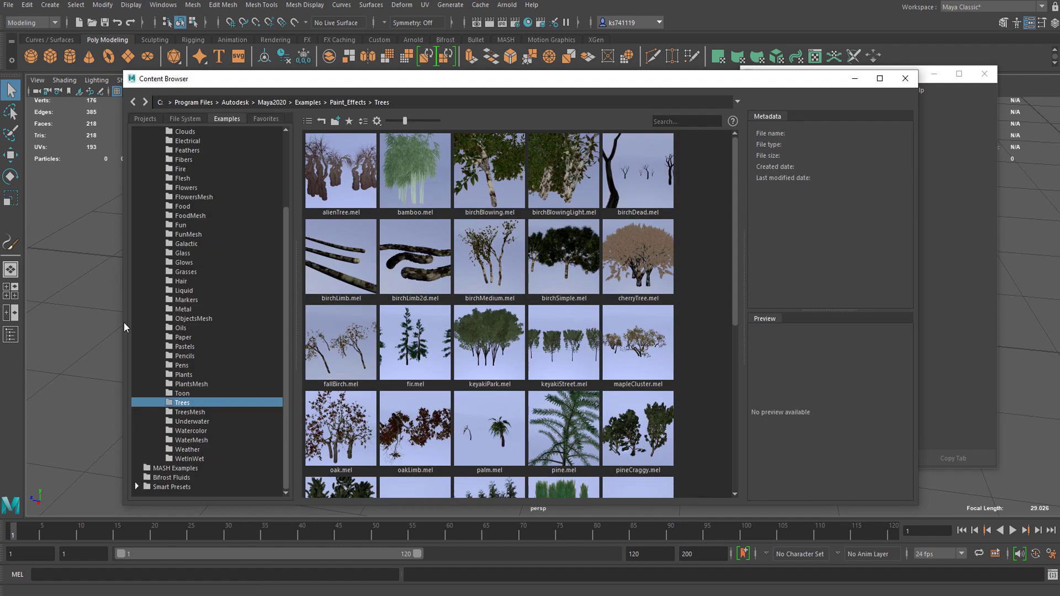
scroll(194, 241, up, 4)
double_click(188, 189)
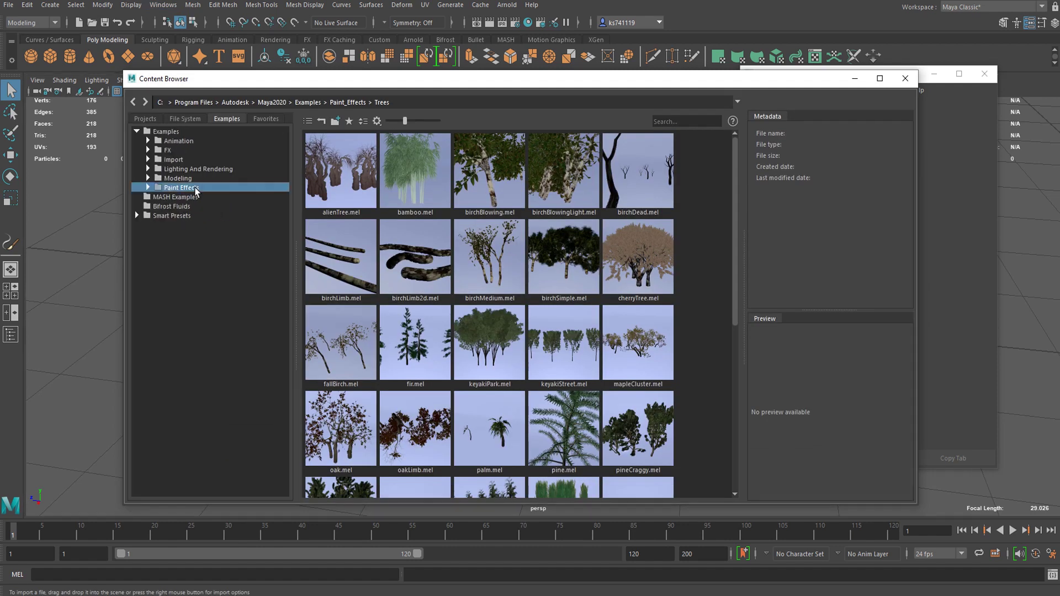
click(147, 188)
scroll(220, 273, down, 5)
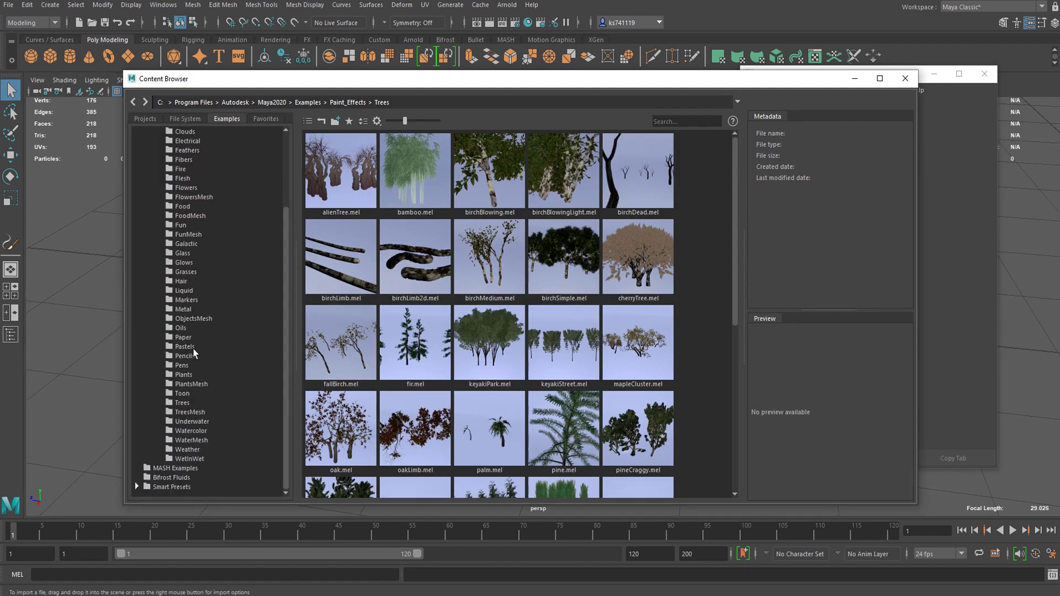
click(182, 403)
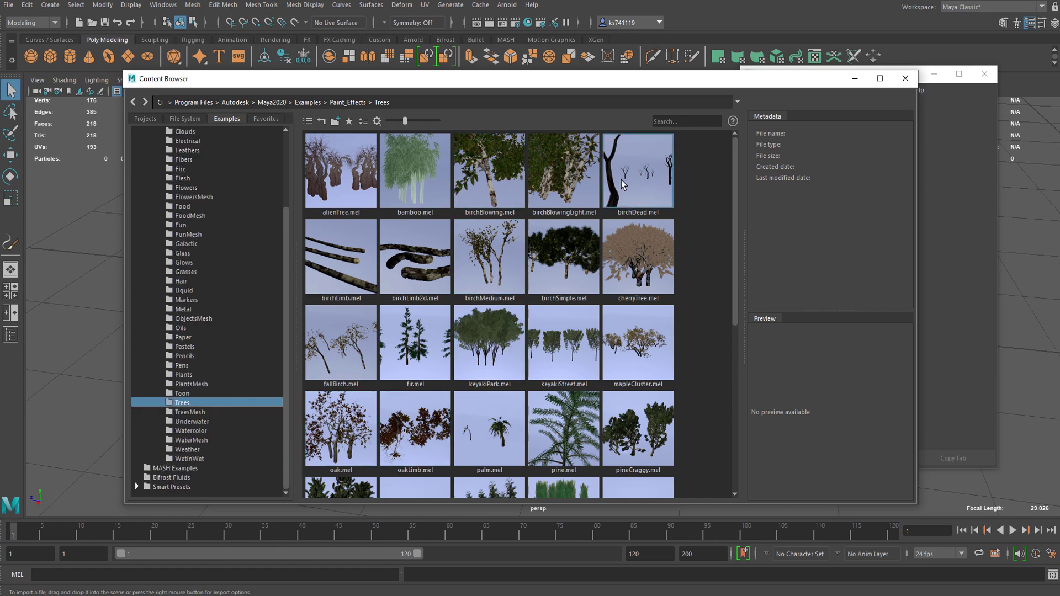
Look through the tree brushes and choose birchBlowing.mel as the Paint Effects brush.
scroll(608, 356, down, 5)
scroll(607, 356, up, 5)
scroll(607, 356, down, 5)
scroll(607, 356, up, 5)
click(493, 164)
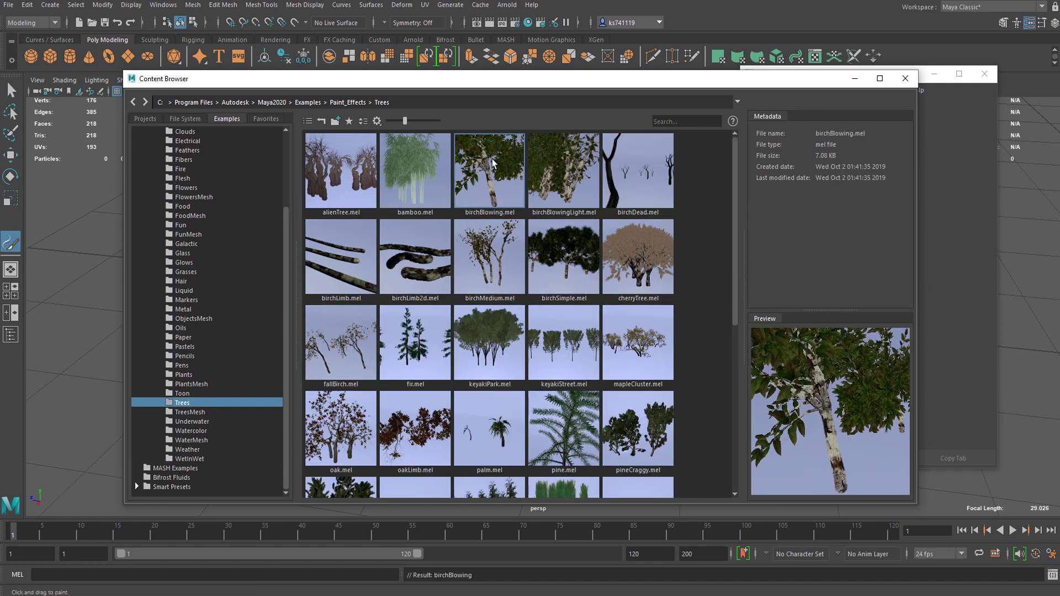
Uncover the viewport and paint one birchBlowing stroke on the grid, discarding the first trial stroke and leaving the paint tool.
drag(429, 79, 781, 144)
drag(313, 274, 356, 285)
key(ctrl+z)
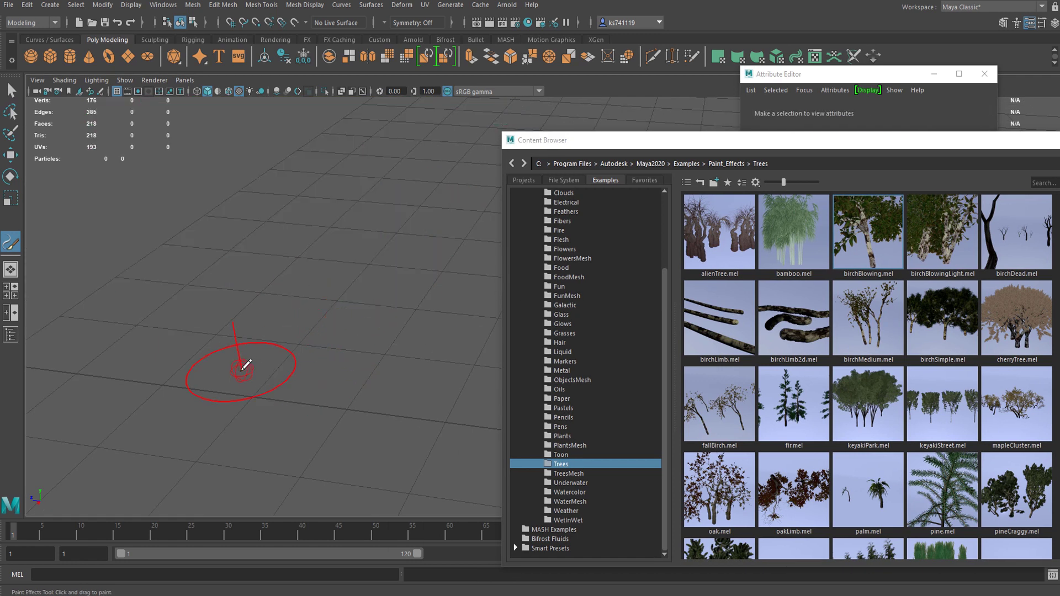
mouse_move(241, 367)
mouse_down()
mouse_move(223, 371)
mouse_move(177, 298)
mouse_move(327, 379)
mouse_move(400, 329)
mouse_up()
key(q)
Examine the painted birch's trunk, branches and leaves up close from several angles.
mouse_move(442, 301)
alt+mouse_down()
mouse_move(379, 331)
mouse_move(376, 323)
alt+mouse_up()
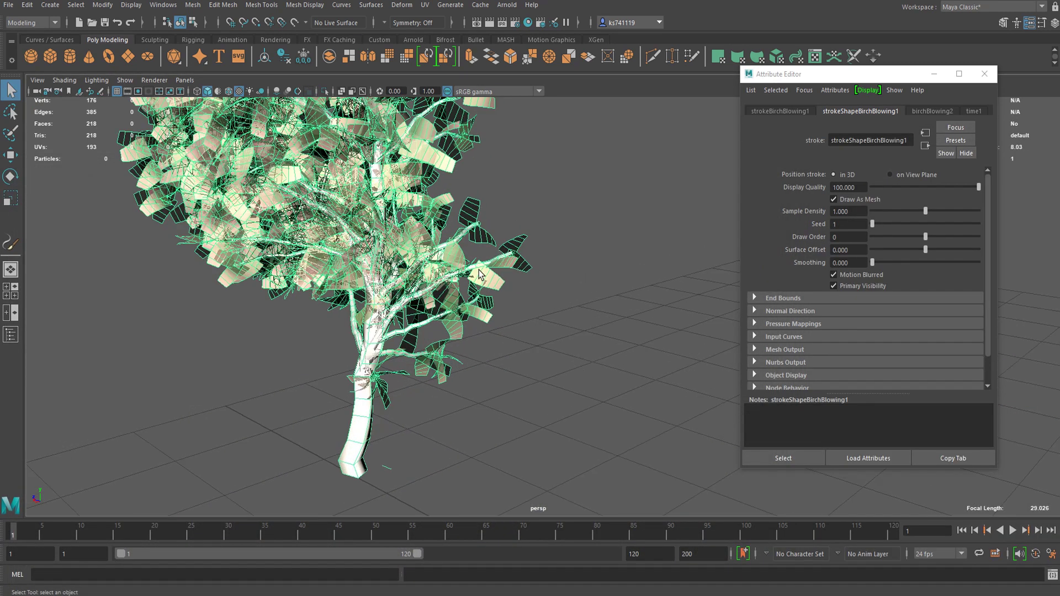
alt+middle_drag(479, 270, 569, 308)
scroll(435, 241, up, 3)
alt+middle_drag(435, 242, 470, 200)
scroll(423, 213, up, 3)
alt+middle_drag(441, 305, 470, 298)
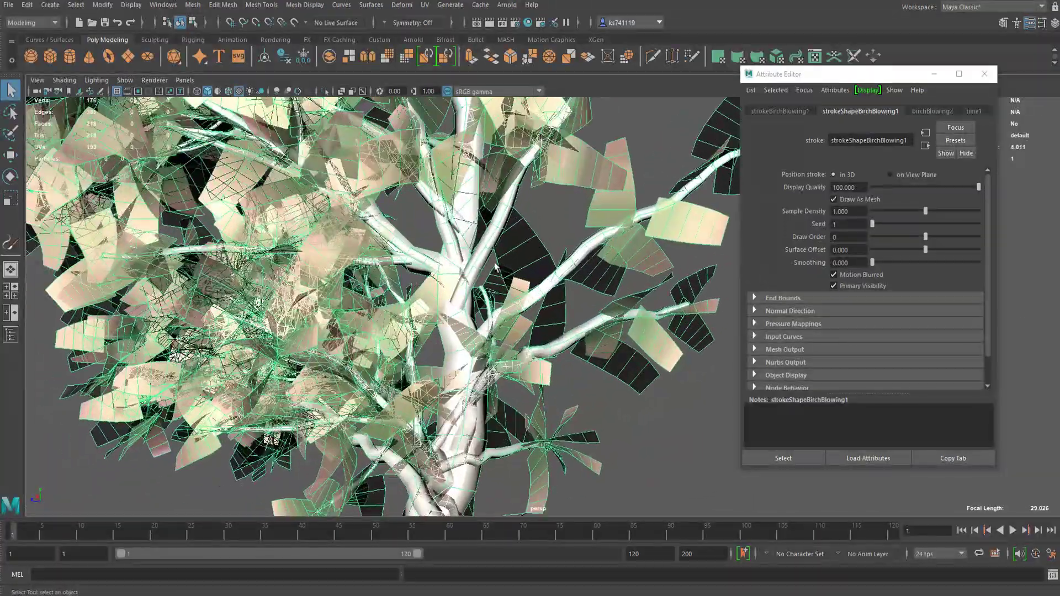
alt+drag(478, 274, 700, 260)
scroll(548, 224, down, 2)
scroll(549, 224, up, 3)
Show the birchBlowing2 brush attributes and expand its Tubes settings down to the branch controls.
click(932, 111)
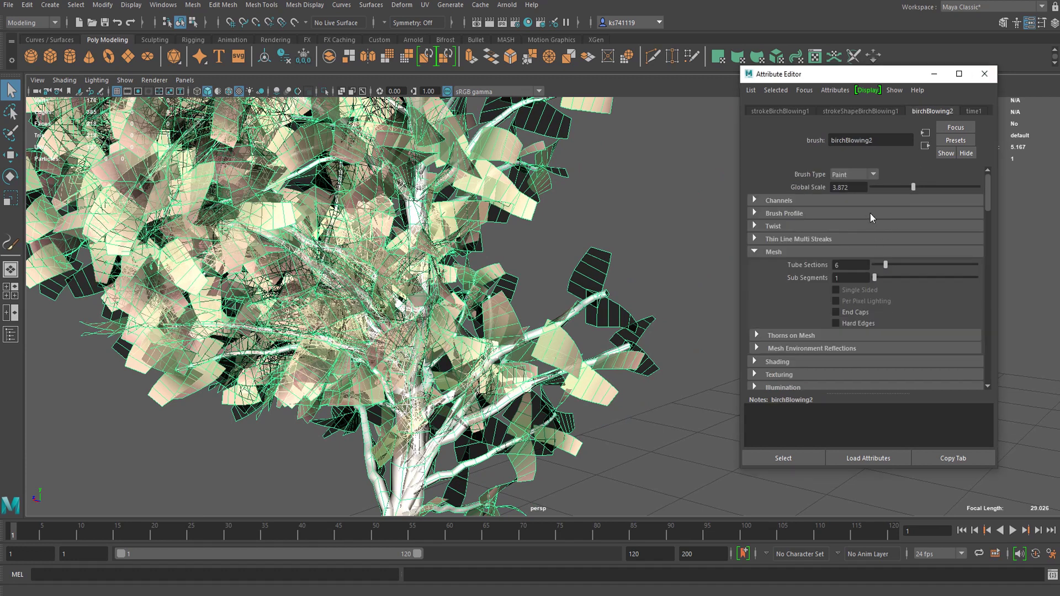
scroll(846, 276, down, 1)
scroll(847, 276, up, 1)
drag(883, 76, 871, 58)
scroll(913, 94, up, 1)
scroll(914, 94, down, 1)
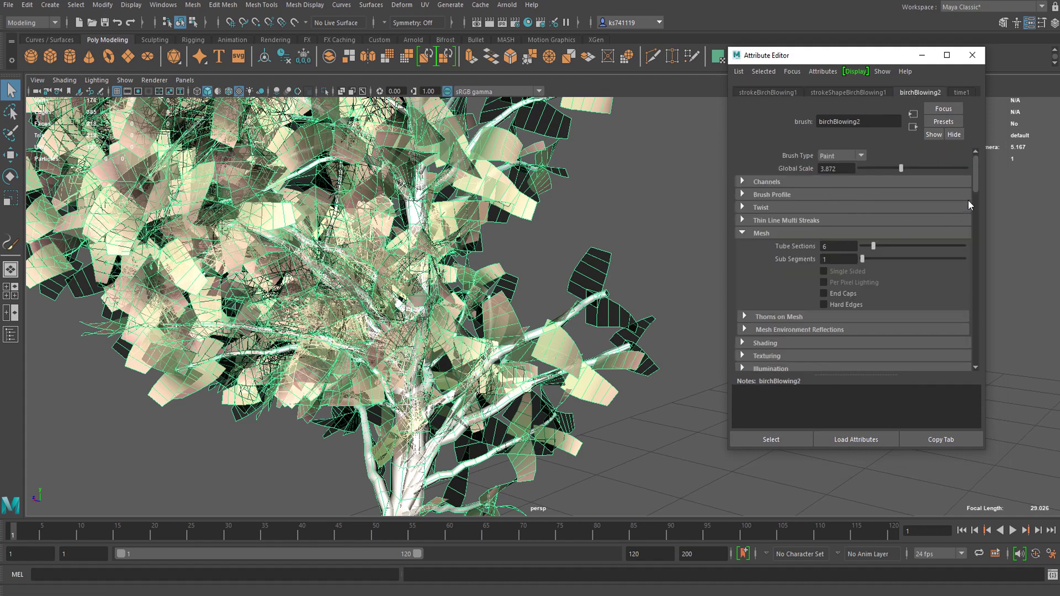
drag(975, 183, 971, 206)
click(768, 247)
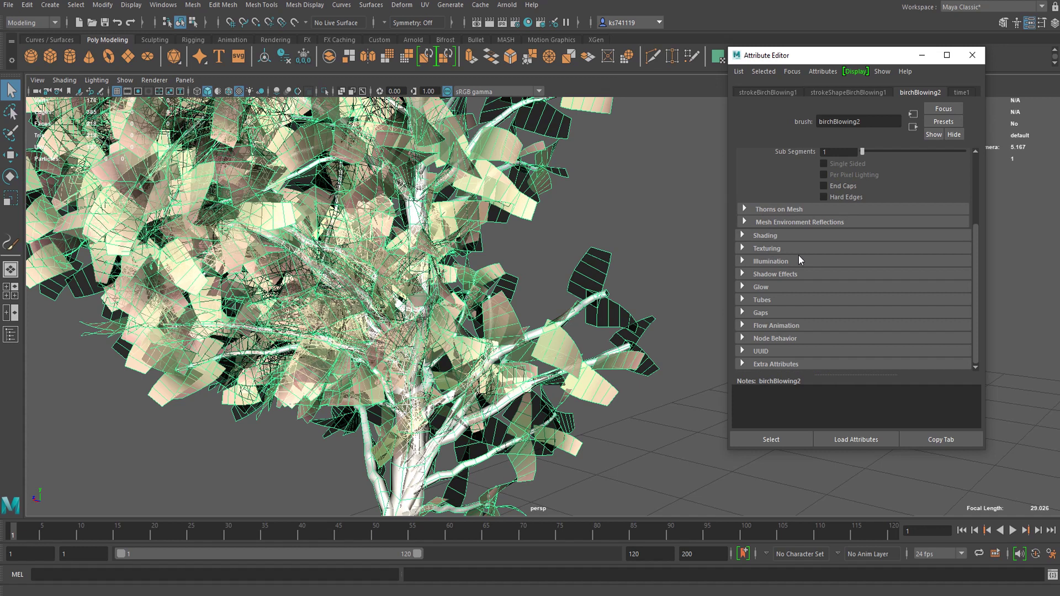
click(760, 299)
scroll(800, 286, down, 1)
scroll(795, 276, down, 5)
scroll(789, 249, up, 1)
scroll(786, 218, down, 4)
scroll(795, 232, down, 6)
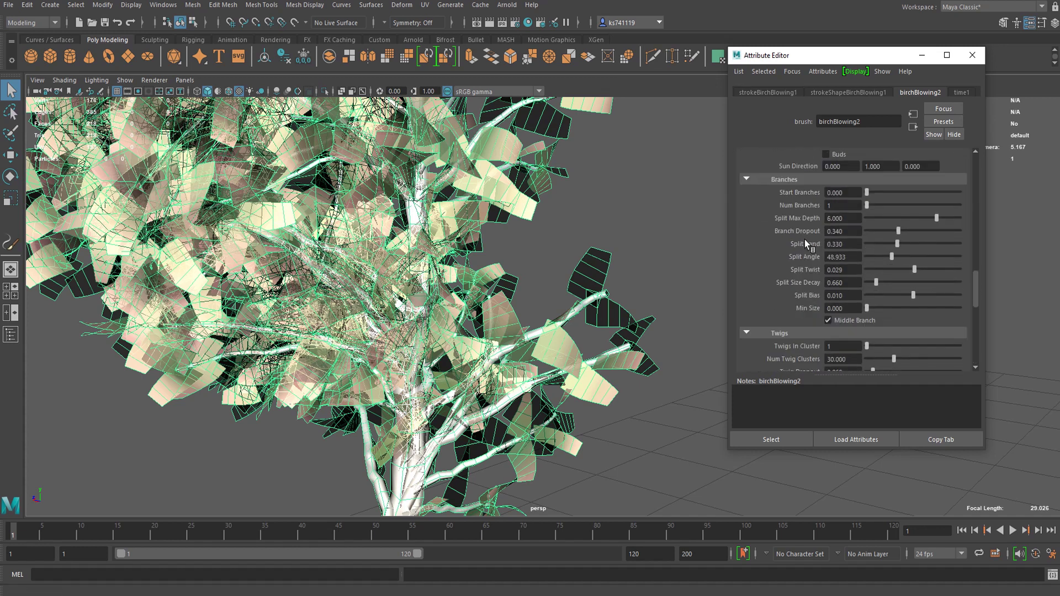
Set the brush's Num Twig Clusters to 1 in the Twigs settings.
scroll(790, 220, up, 2)
scroll(795, 201, up, 1)
scroll(814, 204, down, 3)
scroll(775, 178, up, 3)
scroll(794, 216, down, 5)
scroll(869, 227, down, 2)
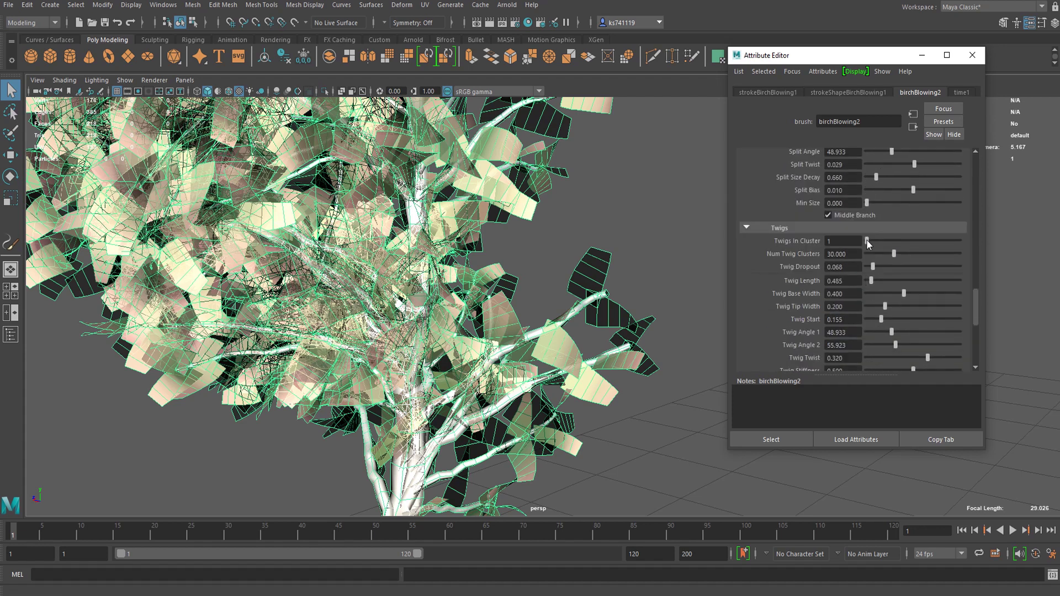
drag(892, 255, 849, 255)
Set Split Max Depth to 0 in the Branches settings to remove the trunk's branch splits.
scroll(415, 267, down, 2)
alt+drag(434, 246, 482, 276)
alt+middle_drag(425, 223, 646, 415)
alt+drag(646, 415, 570, 290)
scroll(882, 295, up, 5)
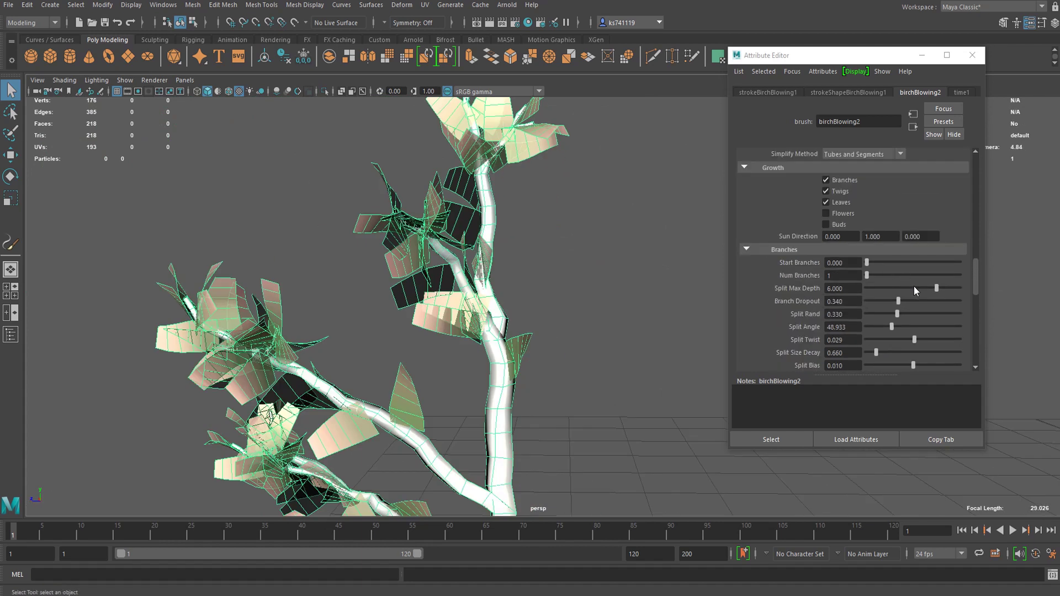
drag(935, 289, 851, 300)
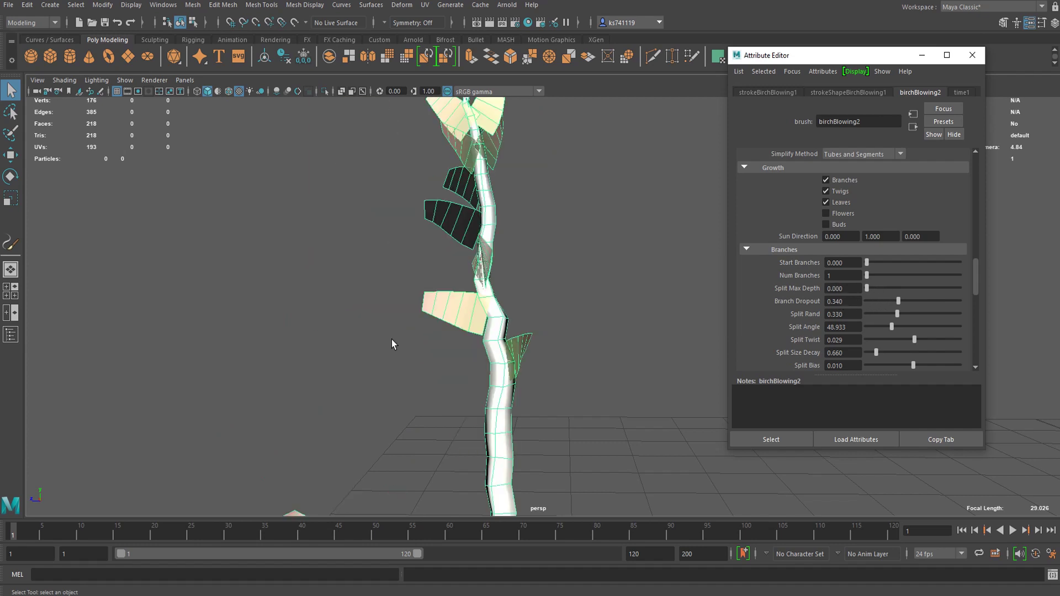
Examine the simplified tree's trunk and its lower side branch from several angles.
alt+middle_drag(391, 344, 419, 241)
scroll(419, 241, down, 6)
alt+drag(486, 348, 608, 341)
scroll(486, 381, up, 5)
alt+middle_drag(486, 387, 536, 278)
scroll(606, 245, up, 6)
scroll(935, 299, down, 2)
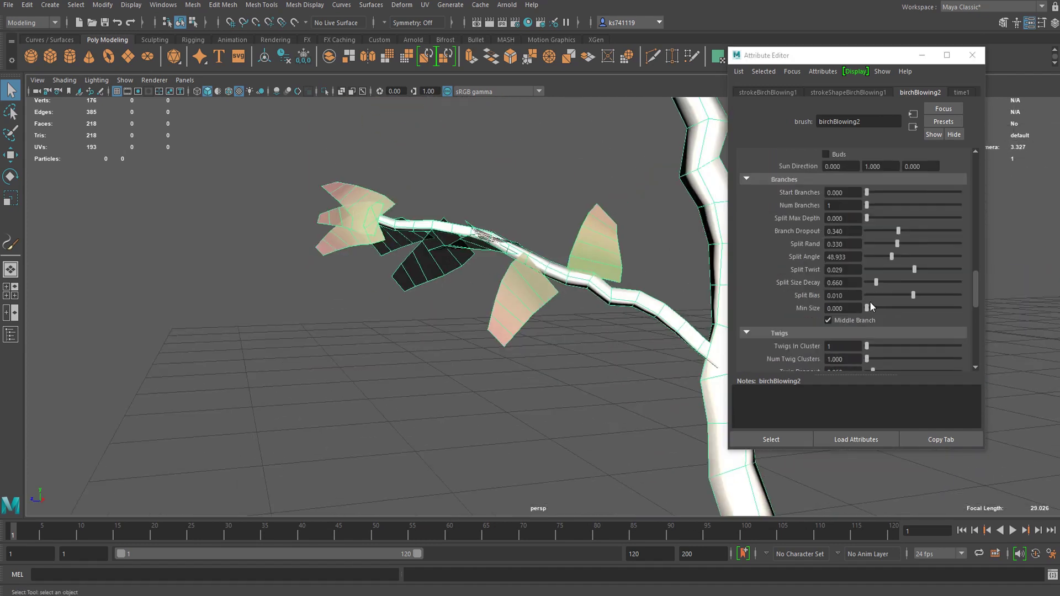
scroll(870, 302, down, 6)
alt+drag(467, 243, 452, 276)
scroll(591, 294, down, 3)
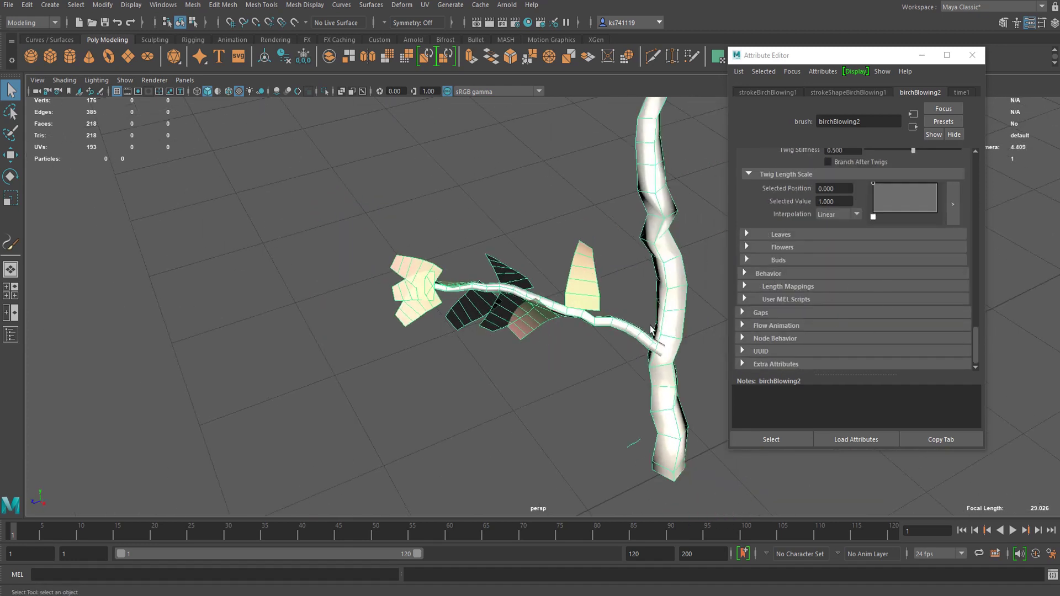
Expand the brush's Leaves settings and set Leaves In Cluster to 3, after trying 4.
scroll(849, 253, up, 1)
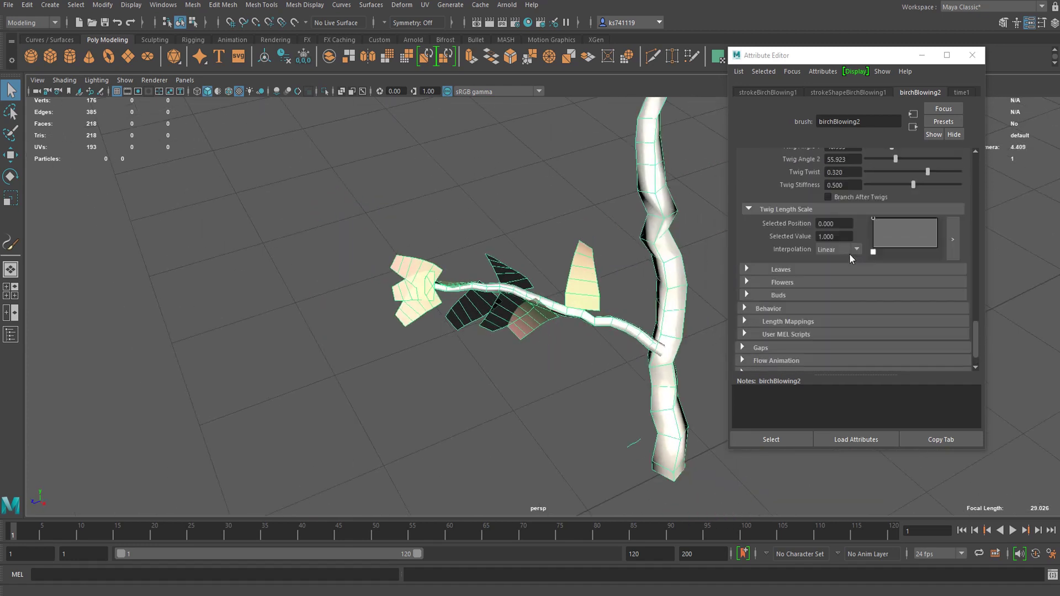
click(790, 270)
scroll(792, 269, down, 2)
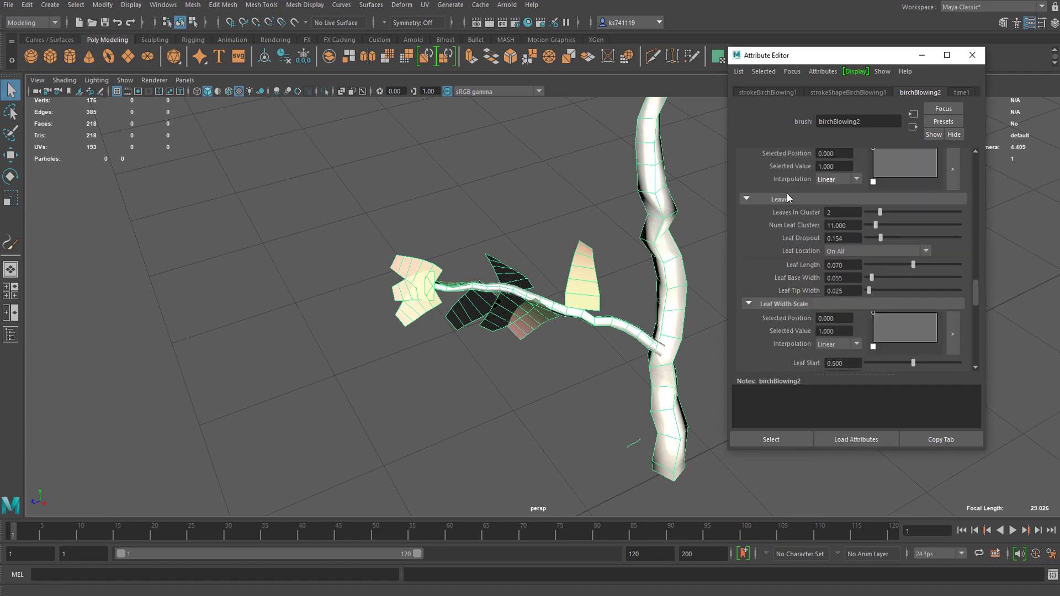
drag(882, 212, 903, 210)
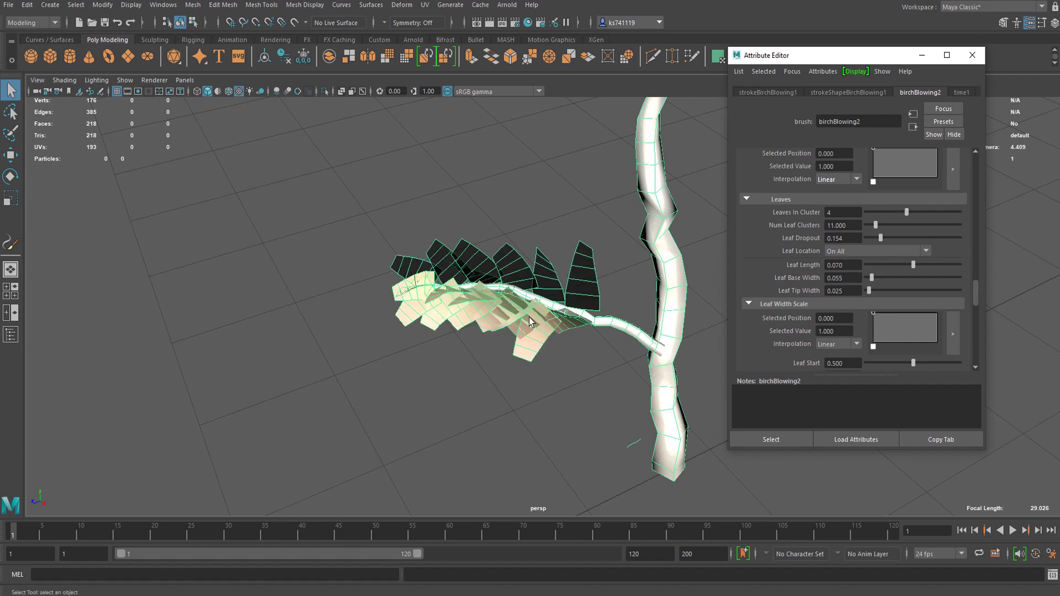
alt+drag(511, 315, 500, 276)
scroll(577, 312, up, 4)
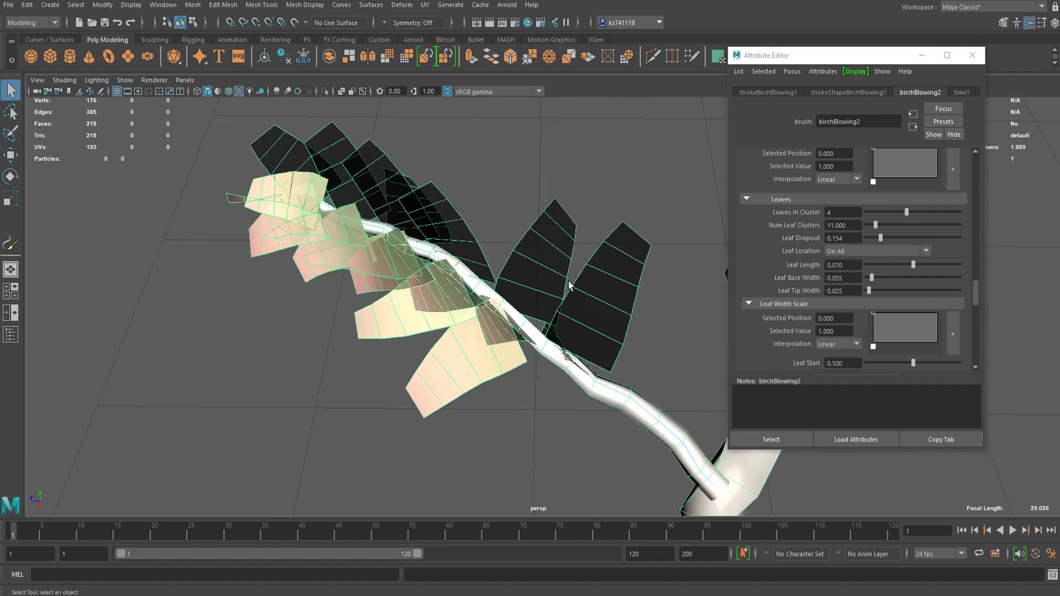
mouse_move(907, 212)
mouse_down()
mouse_move(895, 215)
mouse_move(915, 217)
mouse_move(902, 213)
mouse_up()
mouse_move(552, 265)
alt+mouse_down()
mouse_move(499, 288)
mouse_move(573, 261)
alt+mouse_up()
Set Num Leaf Clusters to 14.717 and Leaf Dropout to 0.410 for the branch's leaves.
mouse_move(876, 225)
mouse_down()
mouse_move(890, 224)
mouse_move(870, 226)
mouse_move(880, 227)
mouse_up()
alt+drag(618, 265, 669, 249)
mouse_move(884, 237)
mouse_down()
mouse_move(852, 238)
mouse_move(937, 241)
mouse_move(904, 238)
mouse_up()
alt+drag(561, 232, 480, 263)
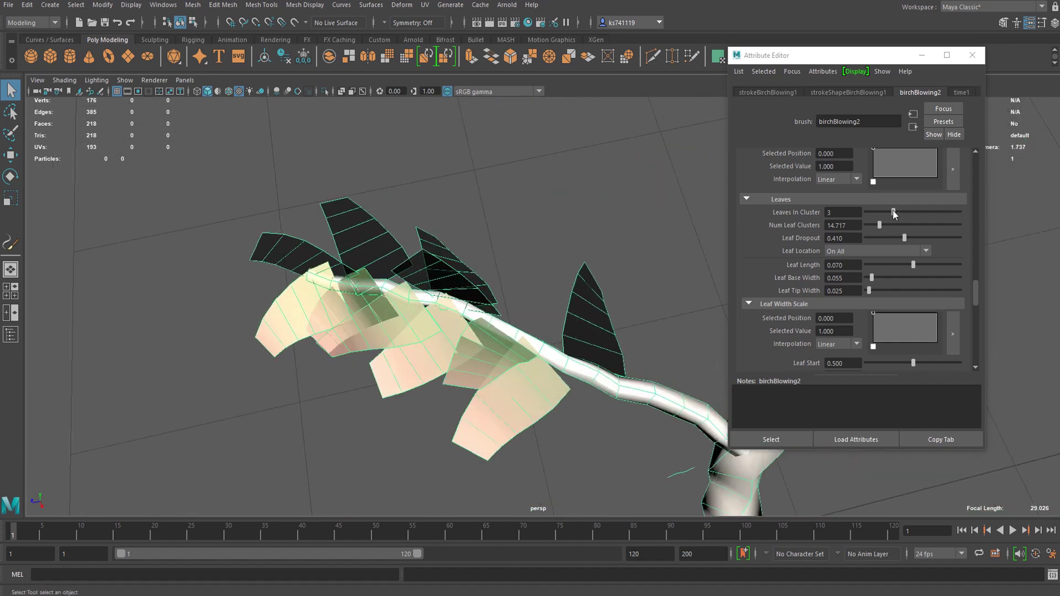
Try a Leaves In Cluster value of 4, return it to 3, and set Num Leaf Clusters to 15.313.
drag(894, 210, 904, 209)
alt+drag(525, 260, 441, 278)
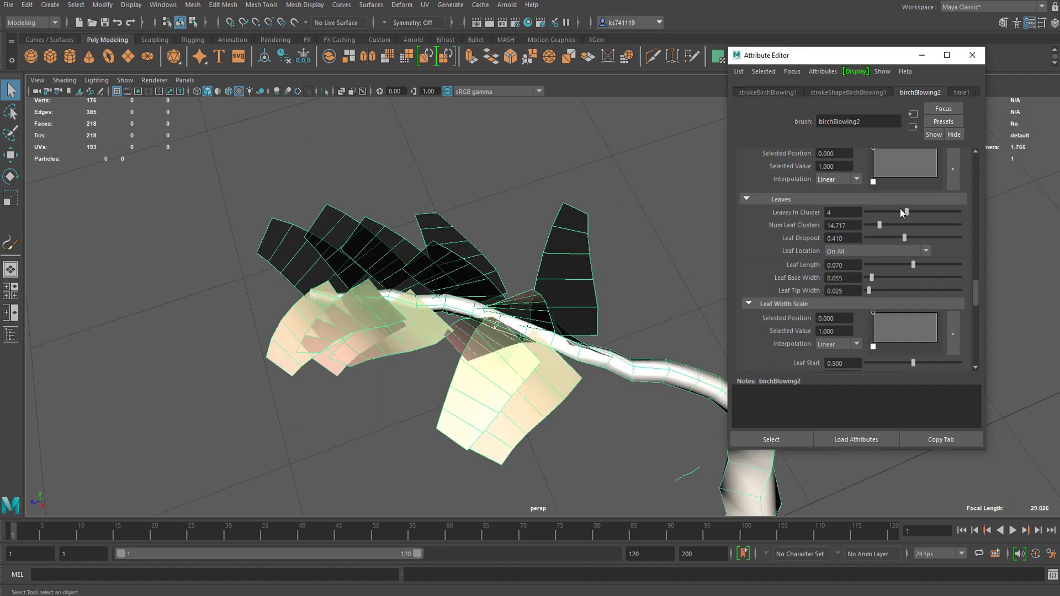
mouse_move(875, 213)
mouse_down()
mouse_move(888, 213)
mouse_move(865, 215)
mouse_move(913, 226)
mouse_move(897, 230)
mouse_move(896, 215)
mouse_move(904, 216)
mouse_move(869, 226)
mouse_move(880, 227)
mouse_up()
alt+drag(420, 251, 465, 242)
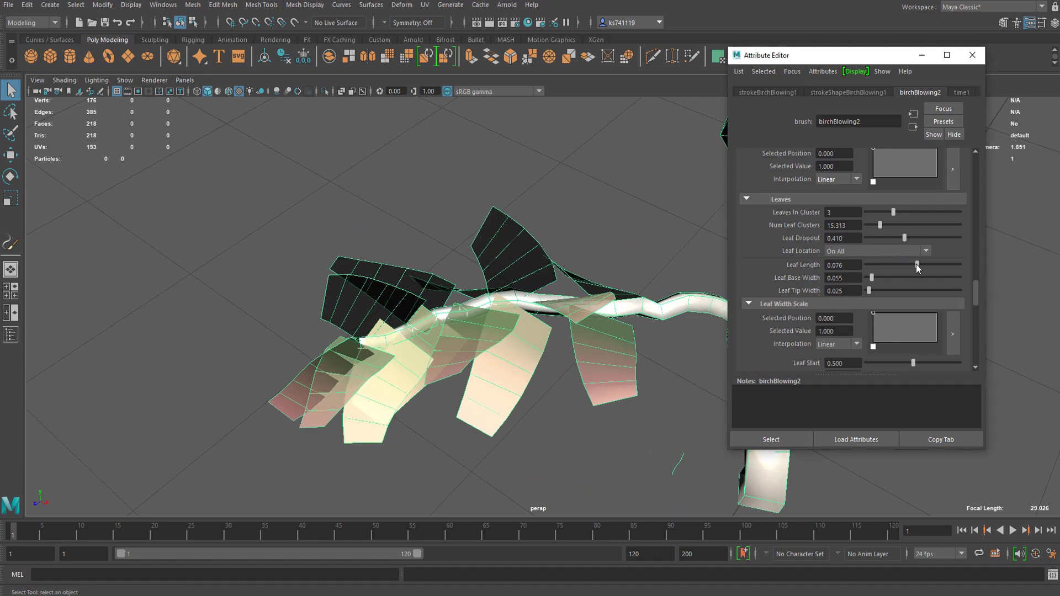
Set Leaf Length to 0.068 and Leaf Base Width to 0.060 for the brush's leaves.
drag(916, 264, 873, 282)
scroll(873, 319, down, 2)
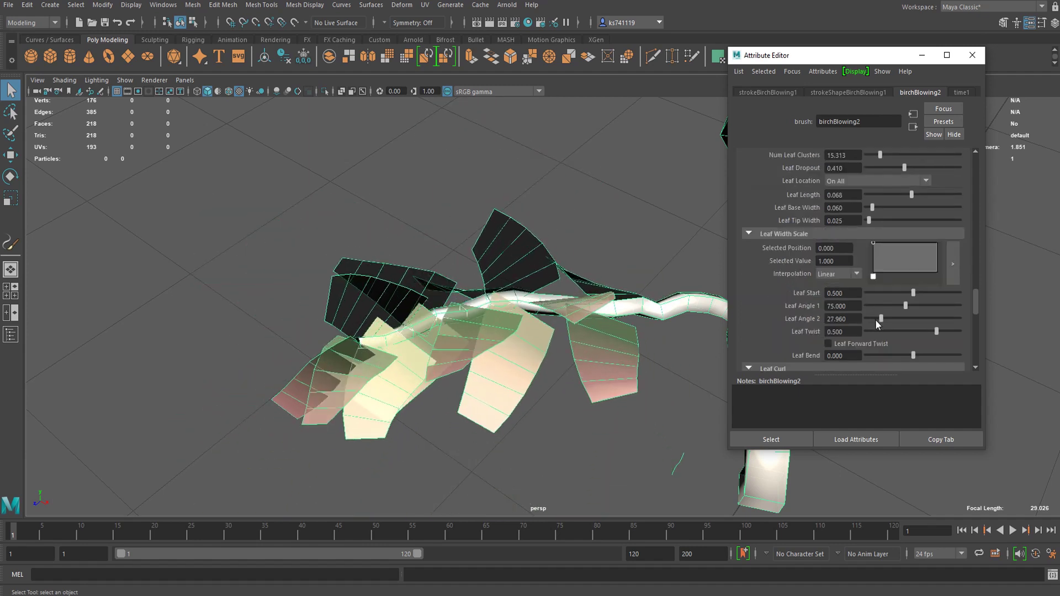
scroll(873, 319, down, 1)
scroll(873, 319, down, 5)
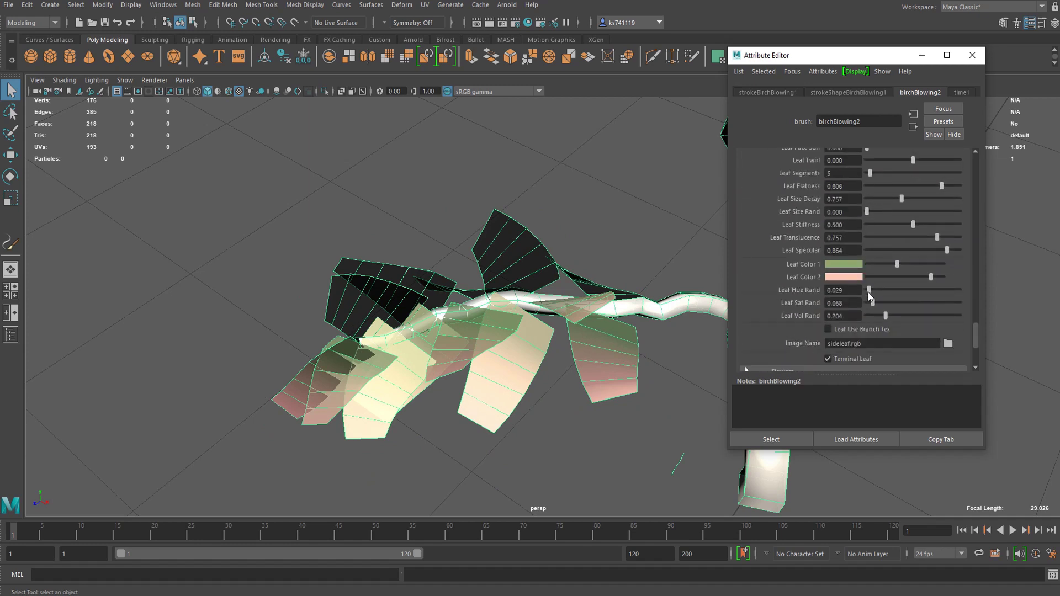
scroll(869, 293, up, 6)
scroll(559, 299, up, 5)
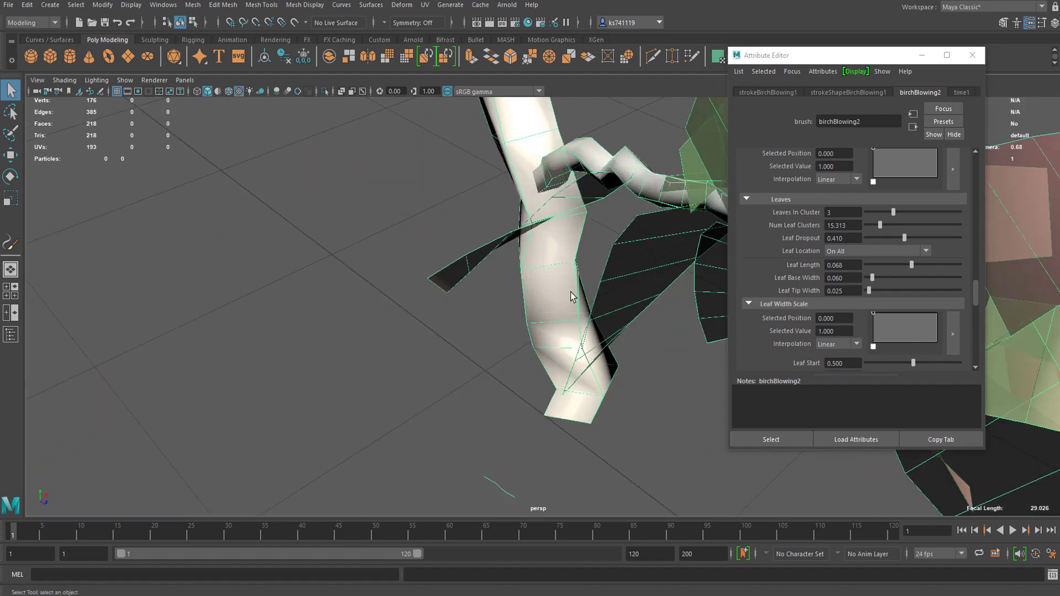
Convert the simplified birch tree from Paint Effects to polygons.
alt+drag(559, 300, 544, 226)
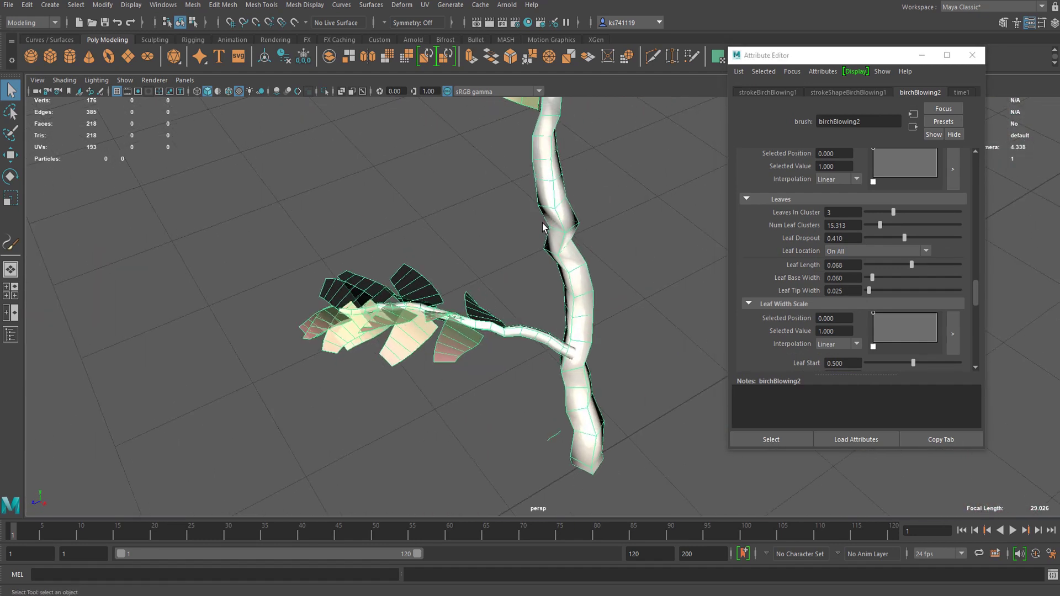
click(103, 4)
mouse_move(151, 287)
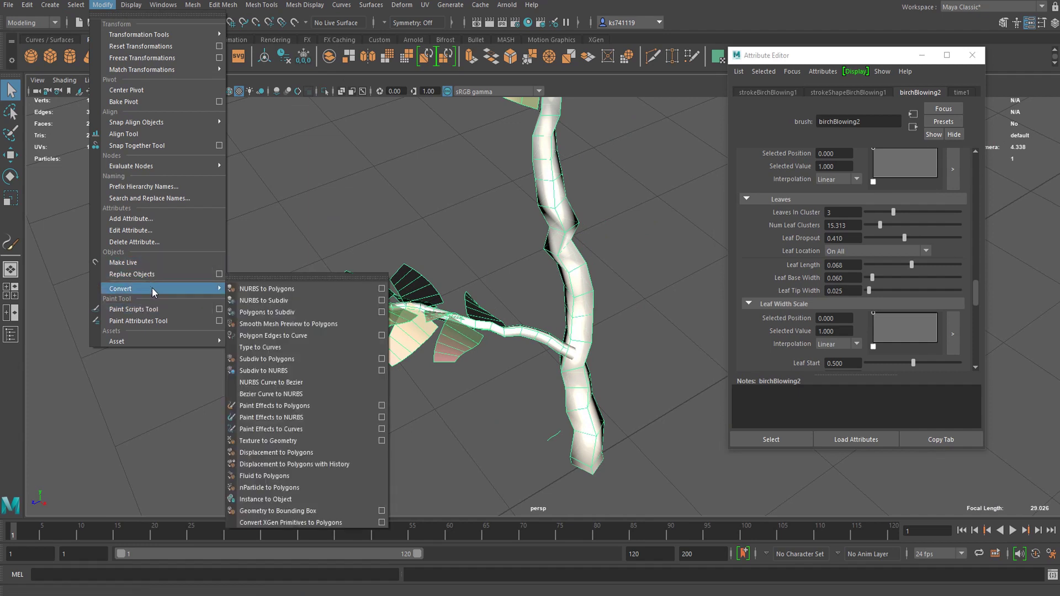
click(298, 406)
click(521, 364)
alt+drag(522, 364, 558, 335)
Delete the faces of the main trunk, keeping only the side branch of the bark mesh.
click(566, 283)
alt+middle_drag(530, 198, 497, 262)
alt+drag(497, 262, 514, 257)
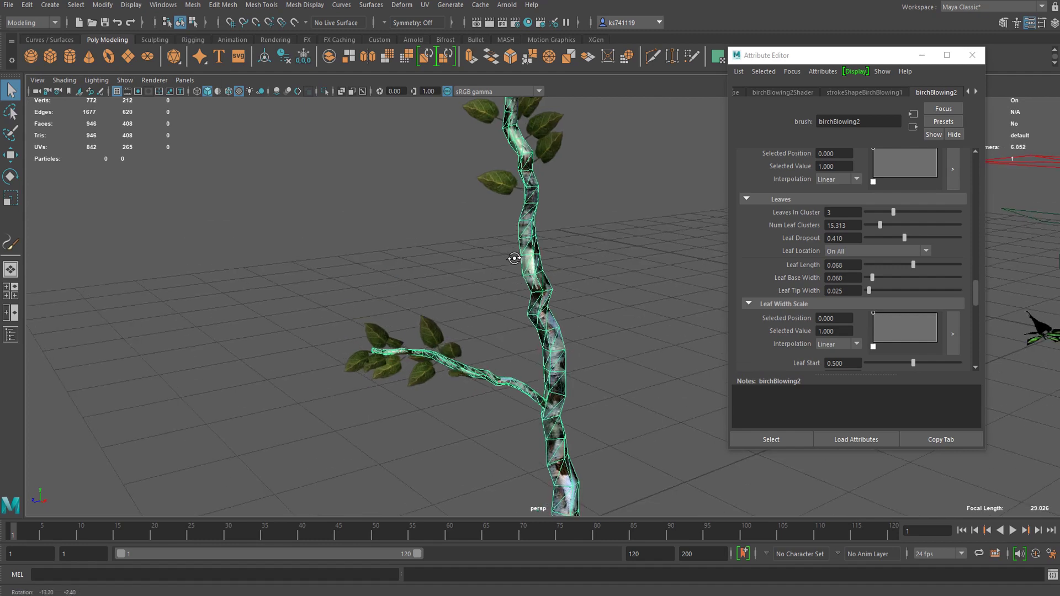
right_drag(536, 199, 531, 243)
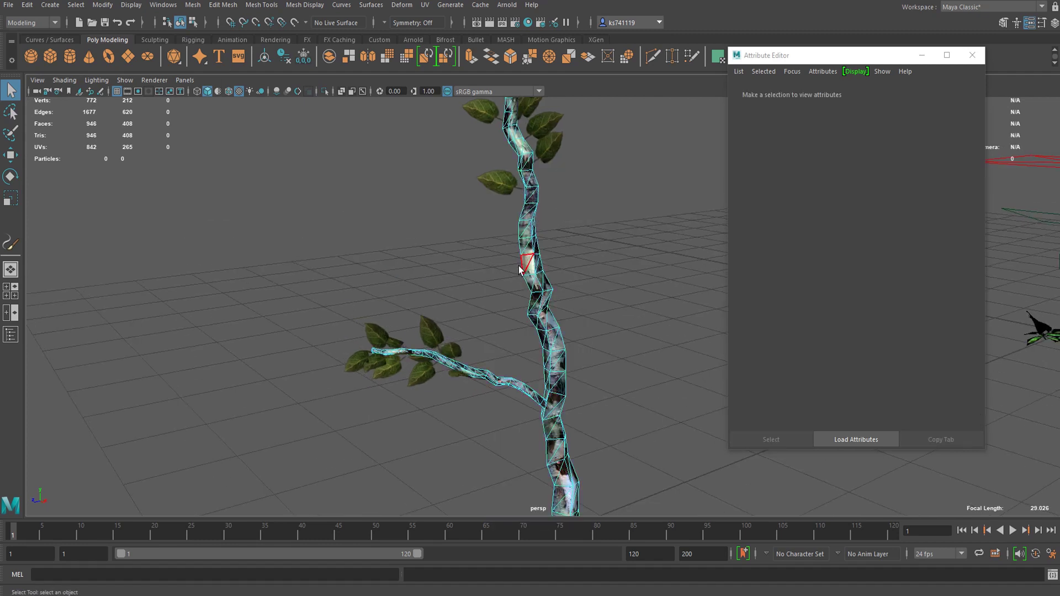
click(491, 379)
right_drag(496, 340, 488, 402)
key(Delete)
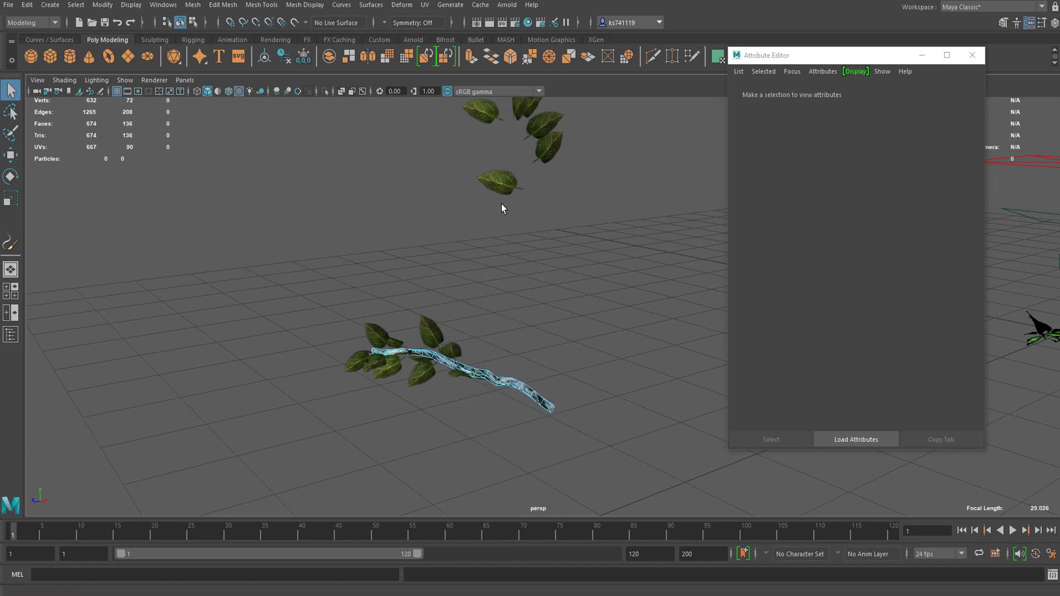
Delete the faces of the loose leaves floating where the upper trunk was.
alt+middle_drag(508, 177, 488, 273)
click(525, 222)
right_drag(497, 194, 489, 227)
alt+middle_drag(490, 227, 436, 392)
scroll(436, 393, down, 2)
drag(368, 235, 558, 470)
key(Delete)
scroll(412, 366, down, 3)
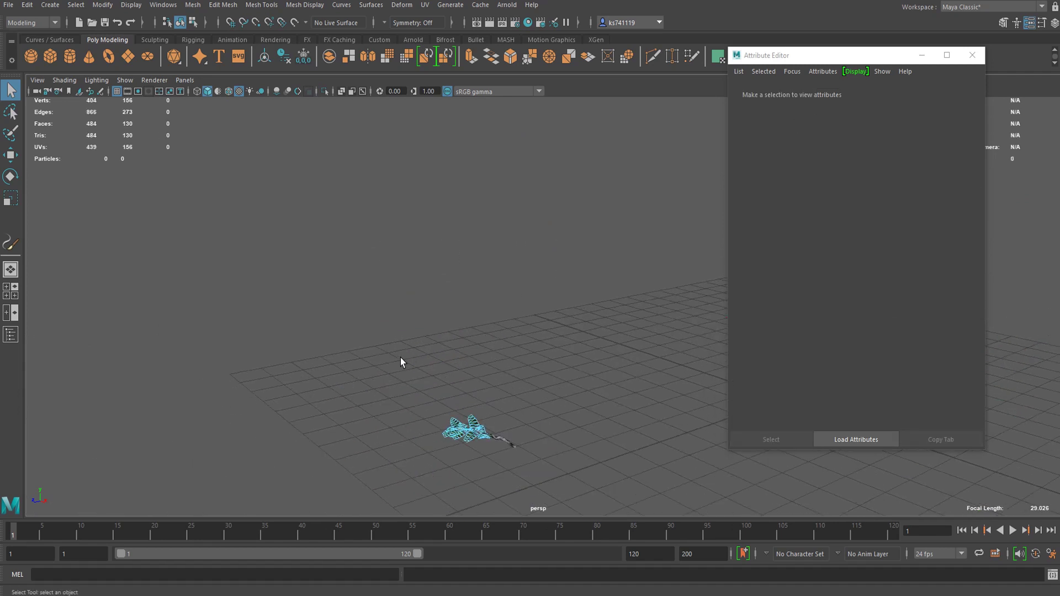
Return to object mode and select the remaining branch together with its leaves.
alt+middle_drag(412, 366, 433, 284)
right_drag(478, 302, 559, 227)
alt+drag(559, 227, 502, 406)
scroll(502, 405, up, 4)
alt+right_drag(448, 288, 448, 353)
alt+drag(448, 354, 448, 286)
alt+middle_drag(448, 286, 435, 397)
click(435, 397)
scroll(461, 395, up, 4)
alt+drag(462, 395, 522, 374)
scroll(523, 374, down, 4)
drag(678, 220, 374, 461)
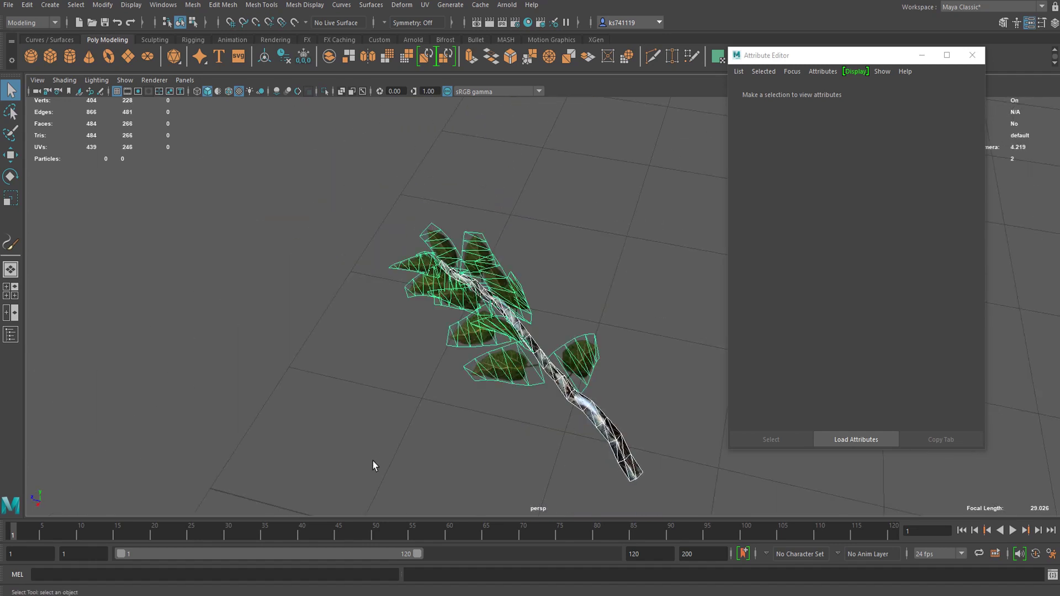
Delete the leftover strokeBirchBlowing1 and both birch curves from the scene using the Outliner.
click(11, 335)
click(95, 349)
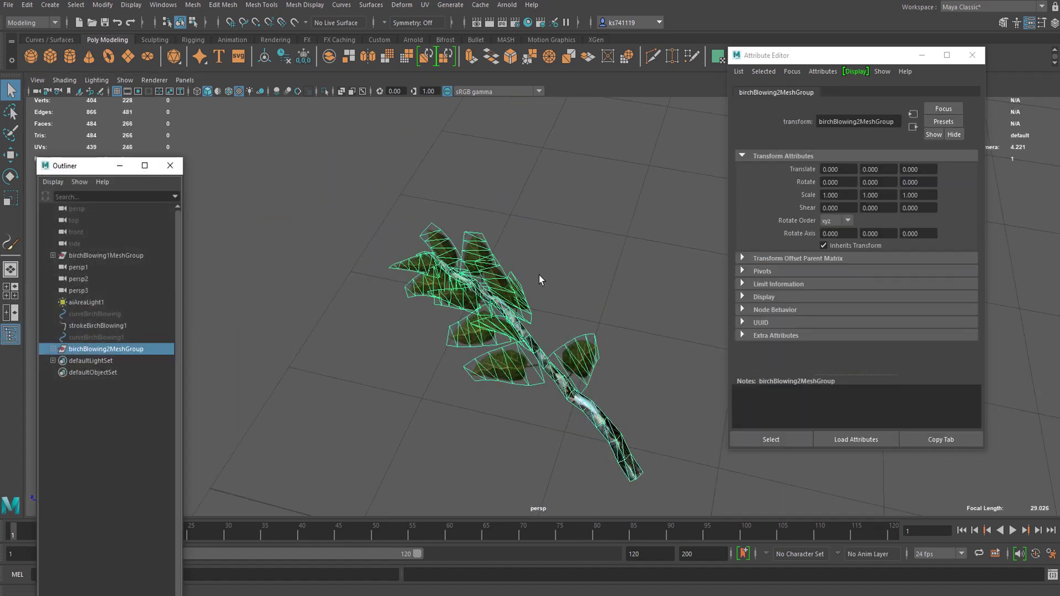
click(93, 337)
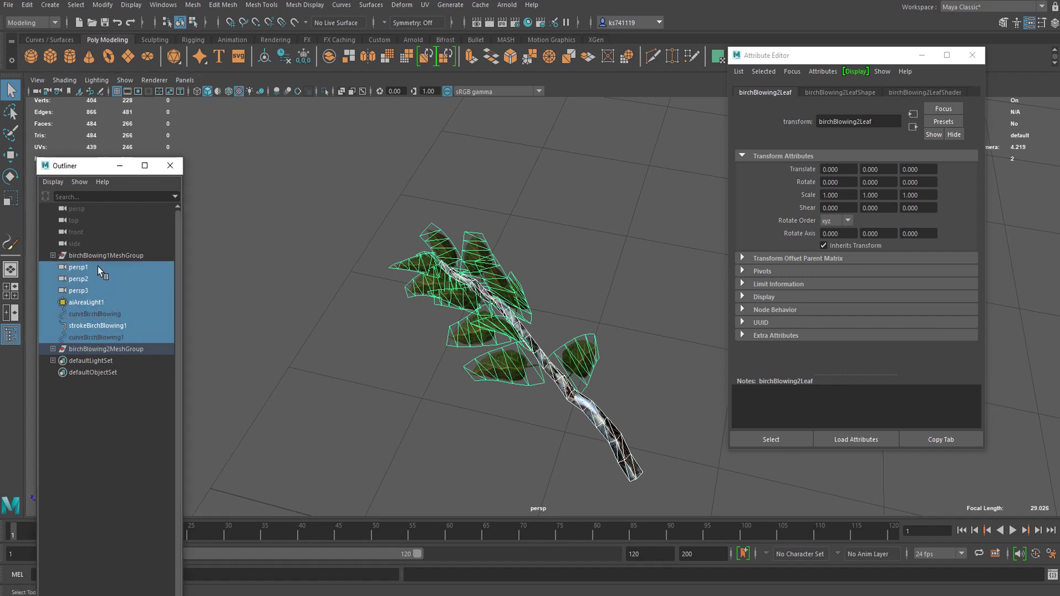
click(102, 325)
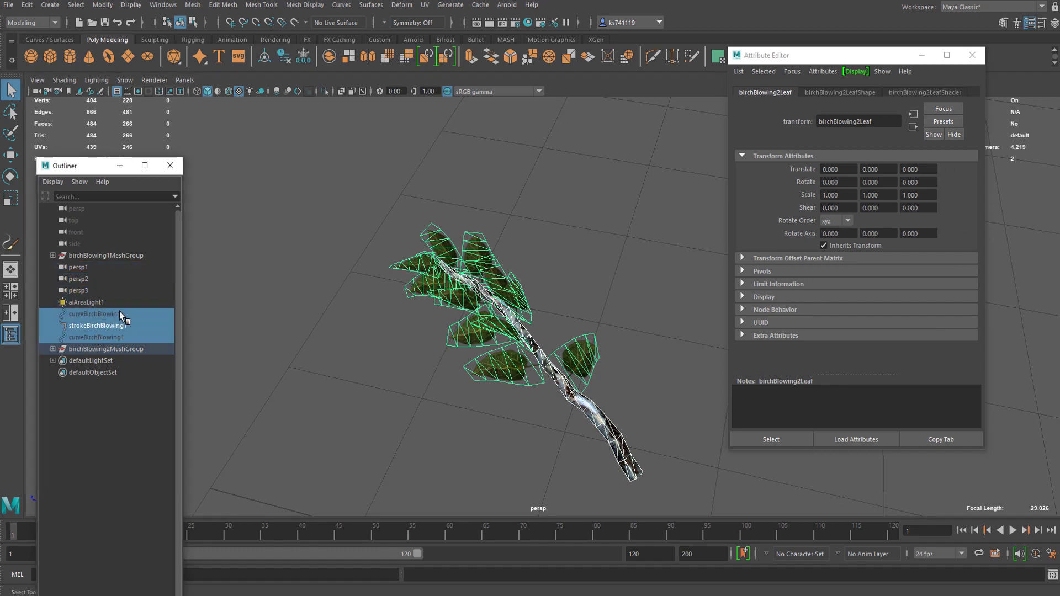
key(Delete)
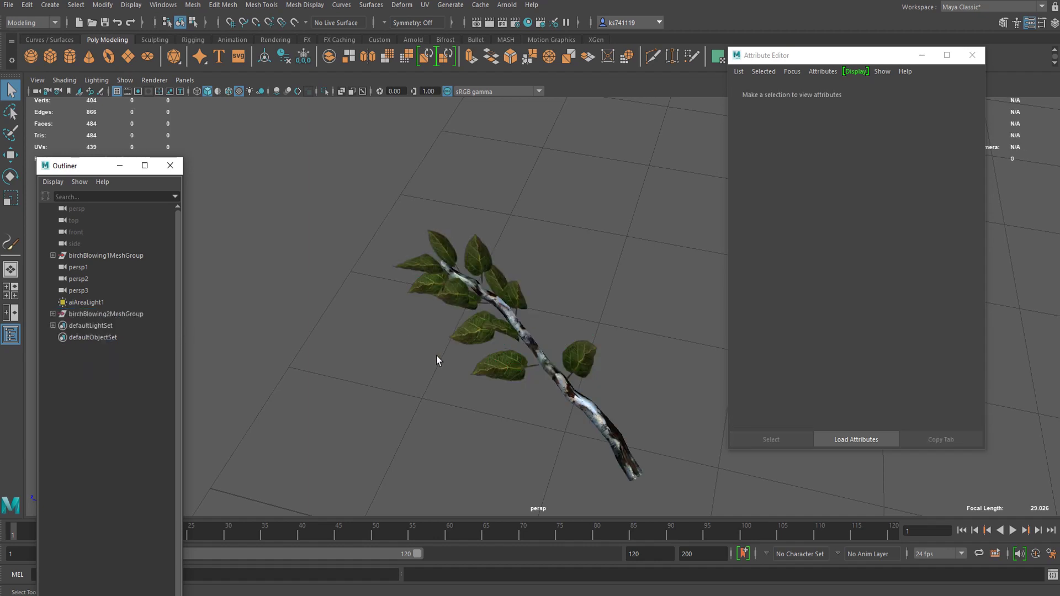
Hide the birchBlowing1MeshGroup so only the new branch stays in view.
alt+drag(424, 363, 393, 393)
click(125, 314)
scroll(587, 407, down, 3)
key(w)
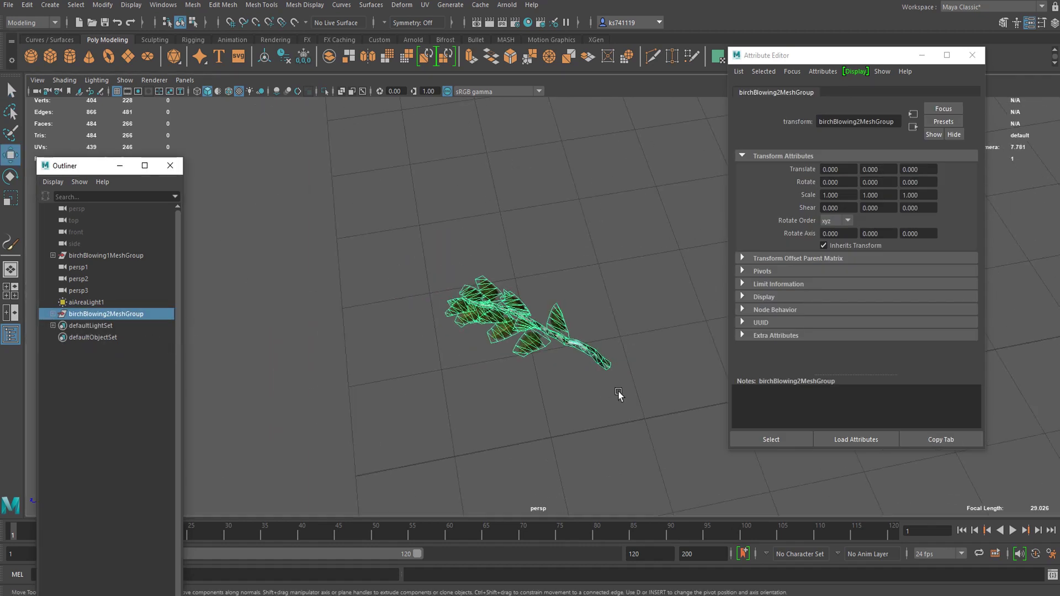
alt+middle_drag(624, 388, 553, 392)
alt+drag(560, 396, 534, 391)
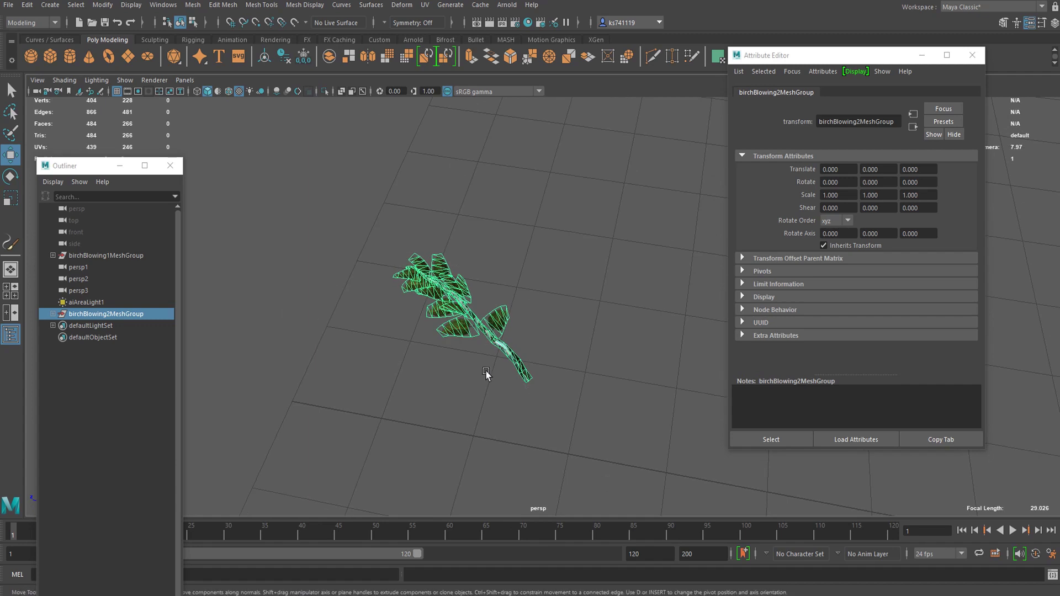
click(117, 255)
key(h)
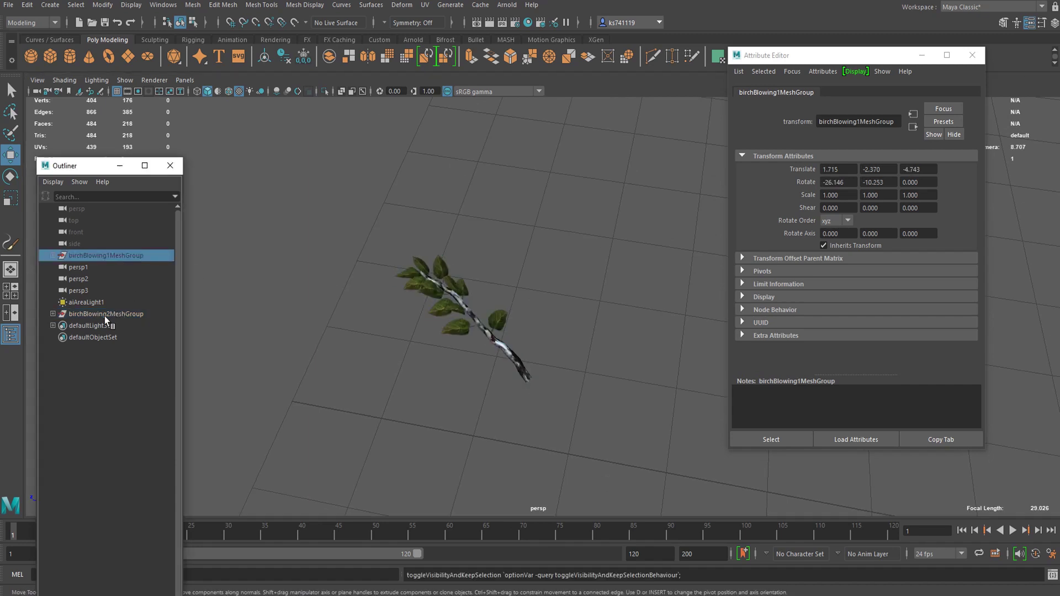
Place the birchBlowing2MeshGroup's pivot at the base of its stem and snap the group to the grid.
click(105, 315)
scroll(547, 320, down, 4)
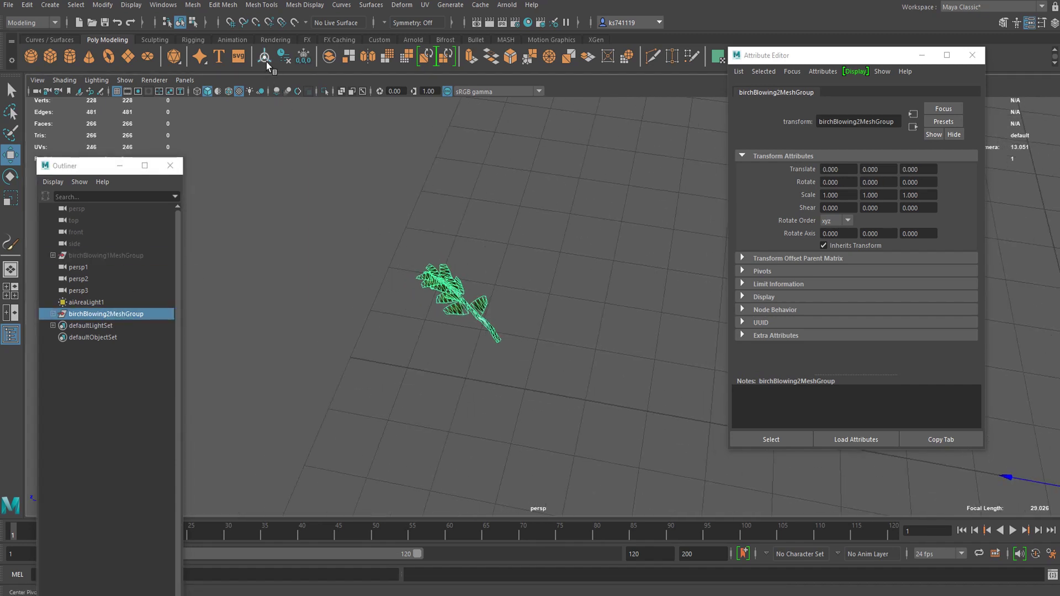
scroll(463, 273, up, 9)
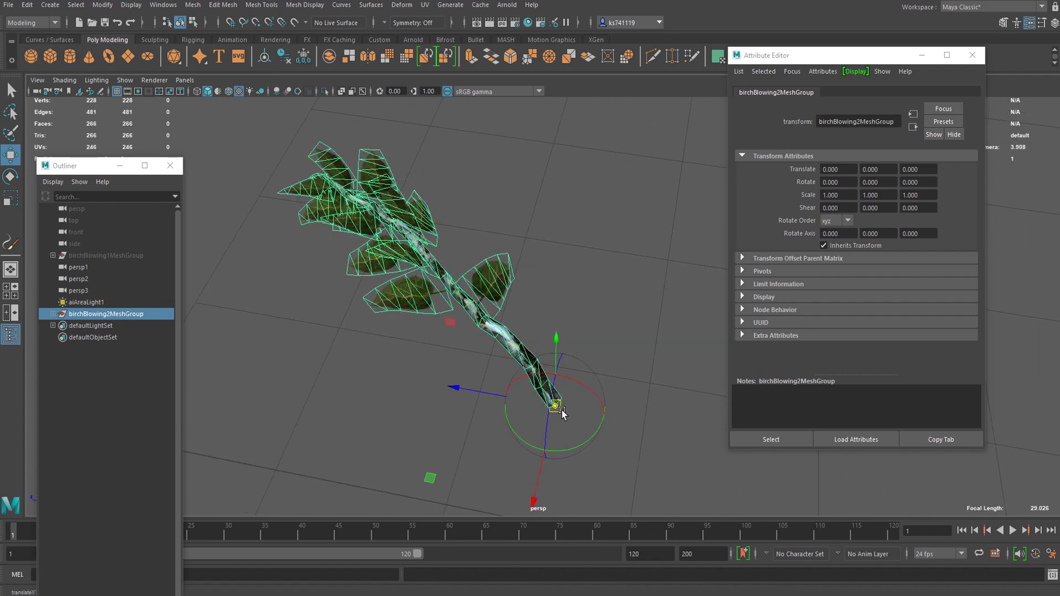
scroll(568, 420, down, 14)
alt+middle_drag(546, 378, 337, 373)
drag(244, 307, 291, 323)
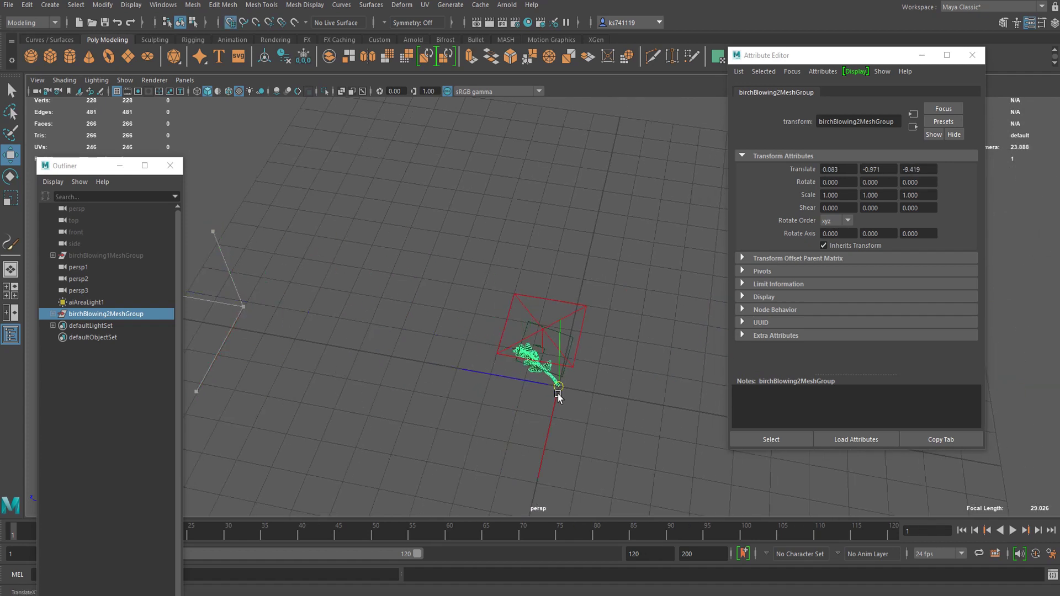
Rotate the branch group to about -2.513, 31.555, -3.253 degrees so it points straighter along the grid.
key(f)
alt+middle_drag(601, 435, 532, 402)
key(e)
scroll(556, 450, down, 3)
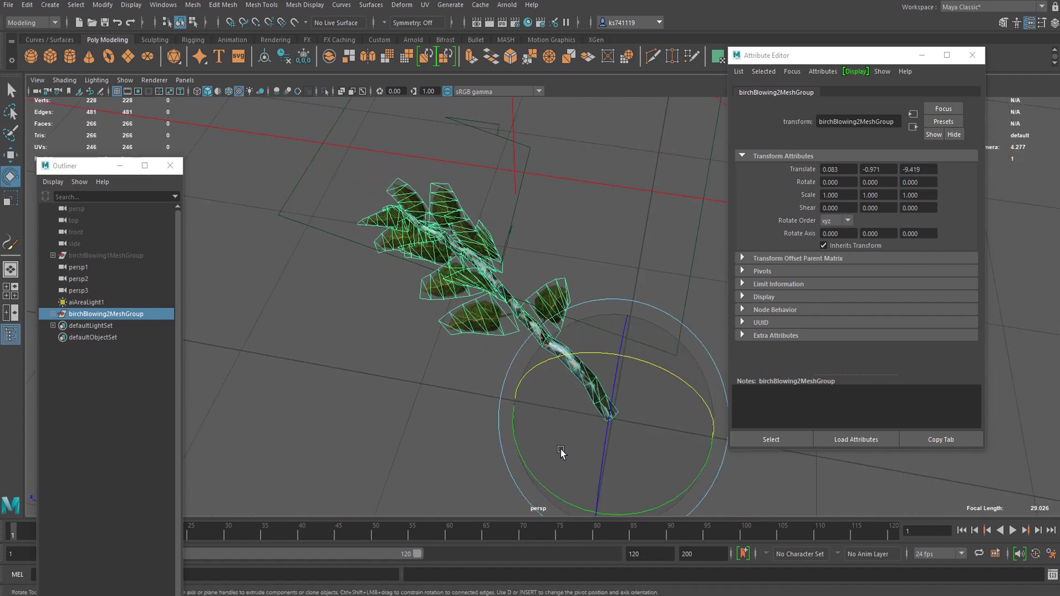
drag(528, 461, 526, 327)
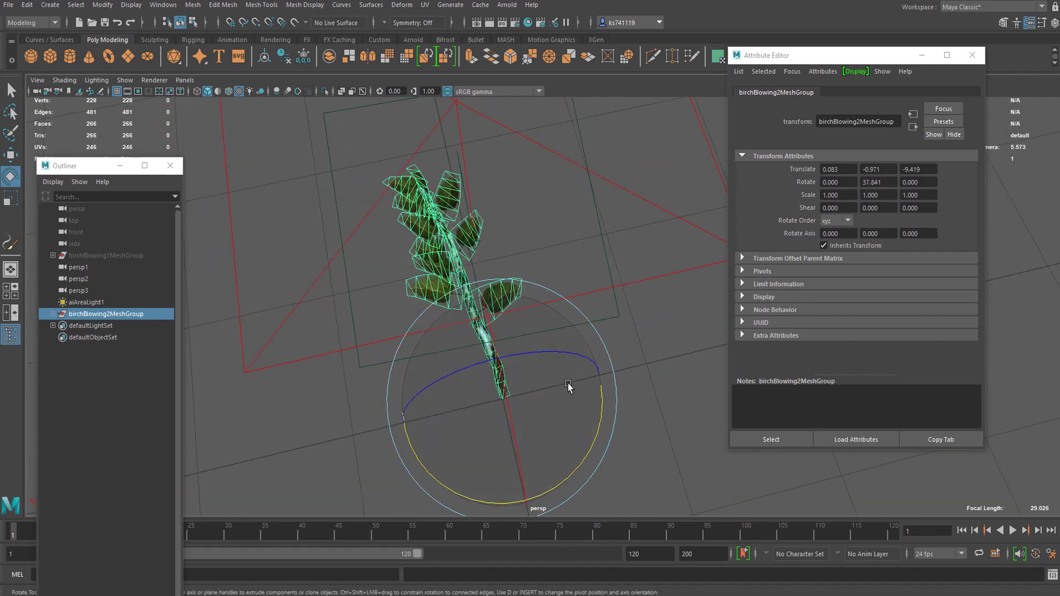
drag(496, 495, 488, 497)
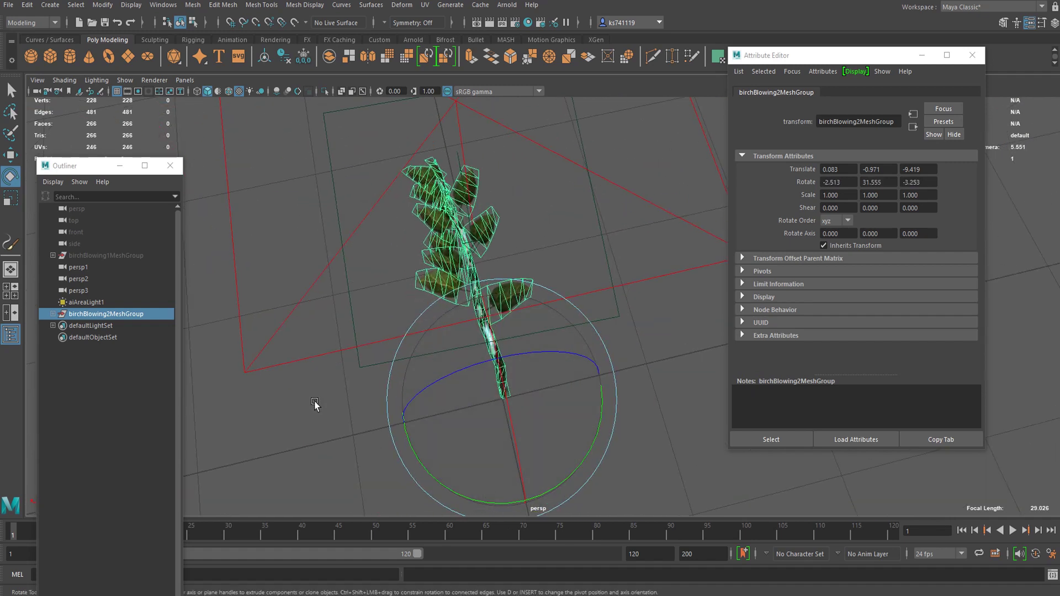
Deselect the branch and examine how its leaves are arranged along the stem.
click(317, 404)
alt+middle_drag(396, 272, 498, 363)
alt+right_drag(498, 363, 522, 316)
alt+middle_drag(523, 316, 435, 276)
alt+drag(436, 276, 515, 303)
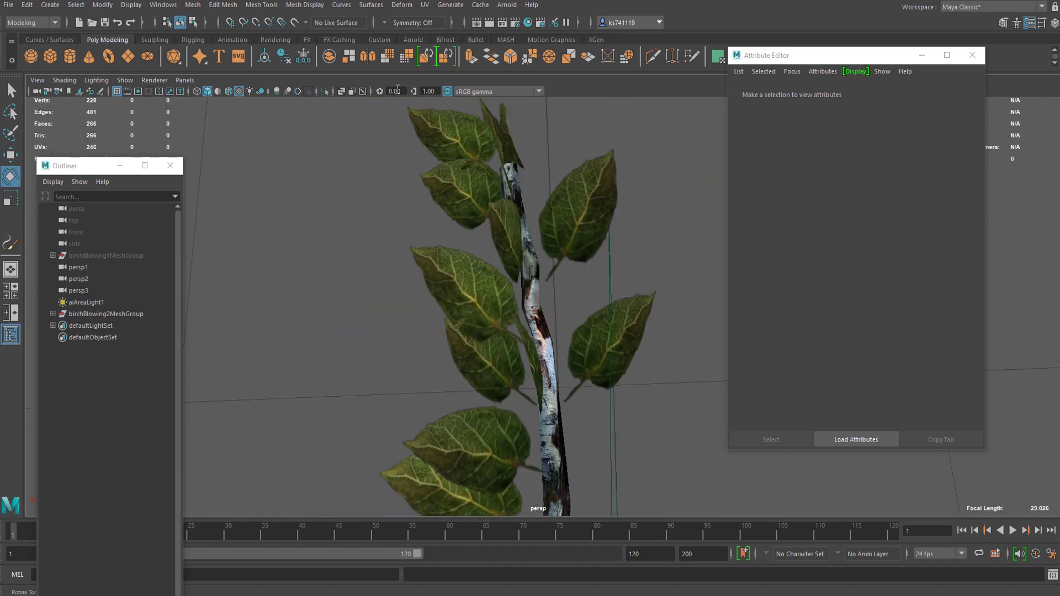
scroll(395, 242, down, 10)
alt+drag(413, 243, 476, 290)
alt+right_drag(475, 290, 765, 372)
alt+drag(766, 376, 555, 308)
Move the lowest left-hand leaf further down the branch and delete the overlapping leaf beside the middle of the stem.
click(507, 313)
right_drag(505, 283, 506, 317)
double_click(492, 345)
key(w)
middle_drag(409, 249, 412, 278)
right_click(443, 263)
right_click(489, 272)
right_drag(490, 297, 490, 298)
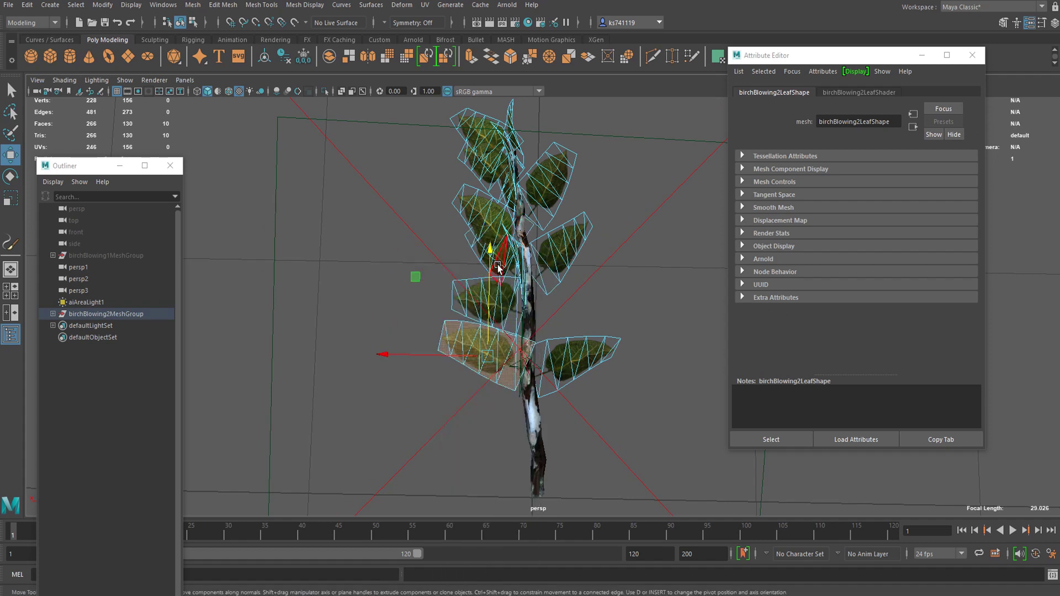
key(Delete)
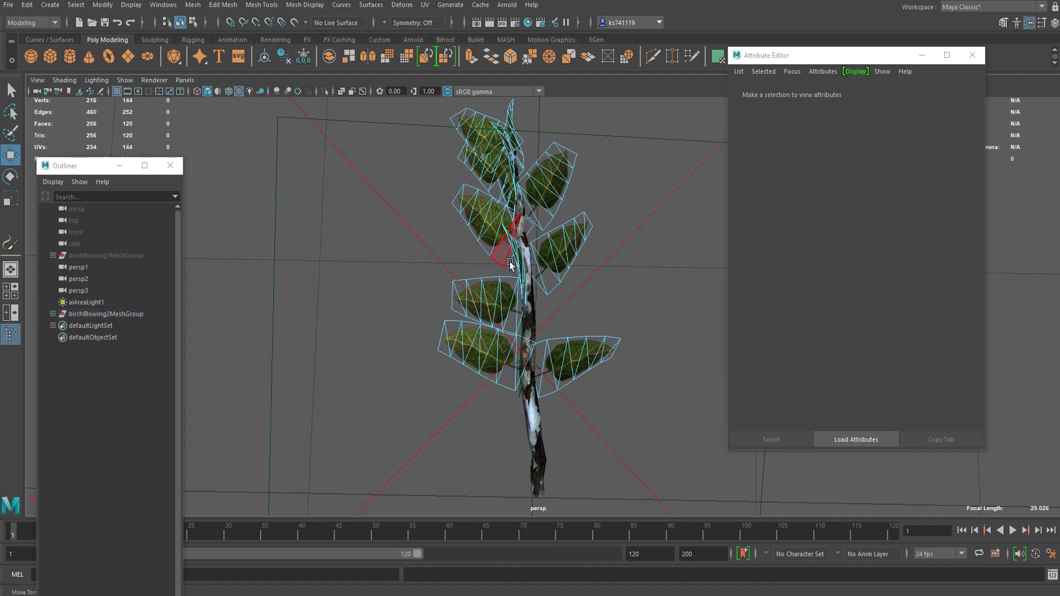
Delete four overlapping leaves around the tip of the branch and return to object mode.
click(470, 173)
key(Delete)
click(507, 144)
key(Delete)
click(511, 160)
key(Delete)
click(510, 186)
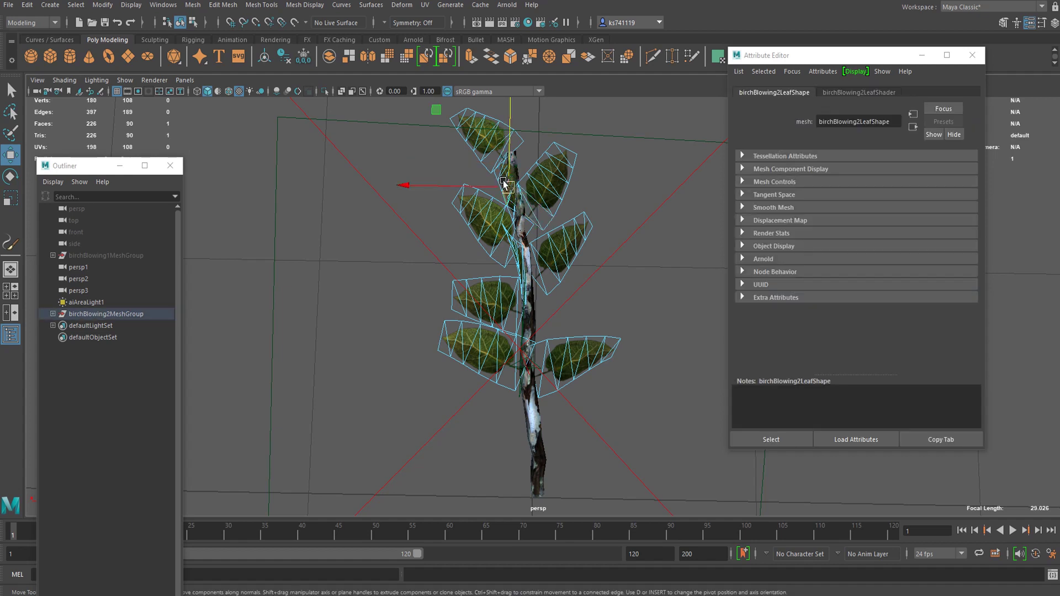
key(Delete)
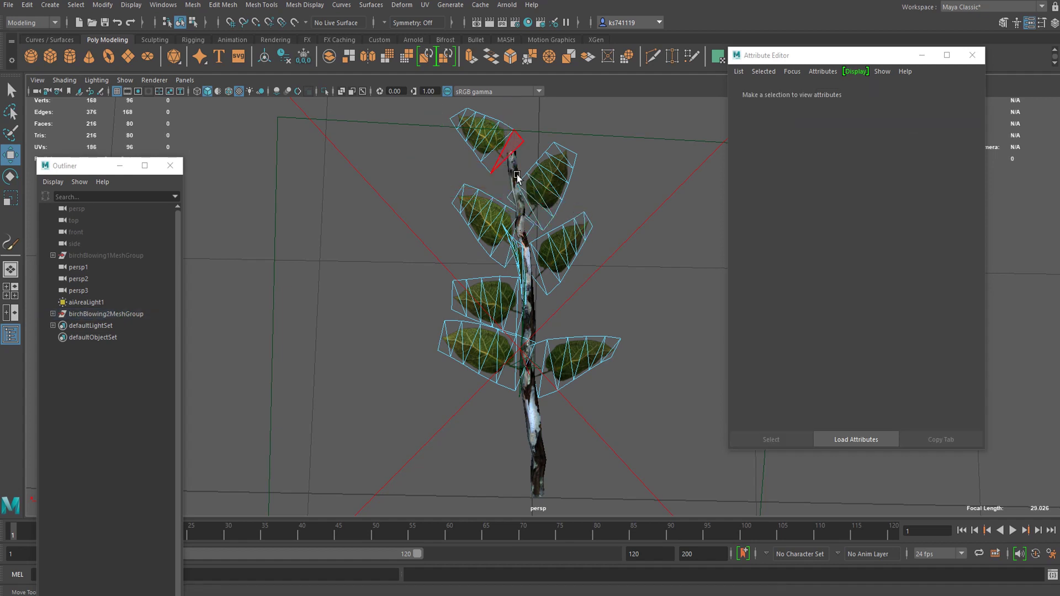
right_drag(492, 147, 544, 129)
click(594, 129)
Move the middle and upper right-hand leaves inward so their stalks meet the stem.
scroll(557, 258, up, 3)
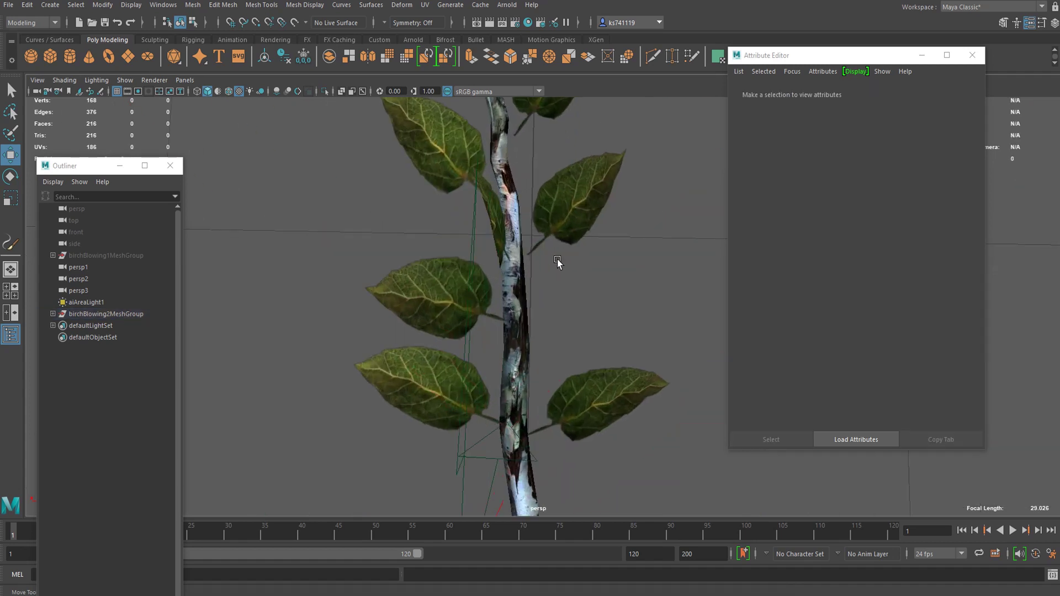
click(572, 182)
right_drag(572, 182, 582, 216)
double_click(583, 204)
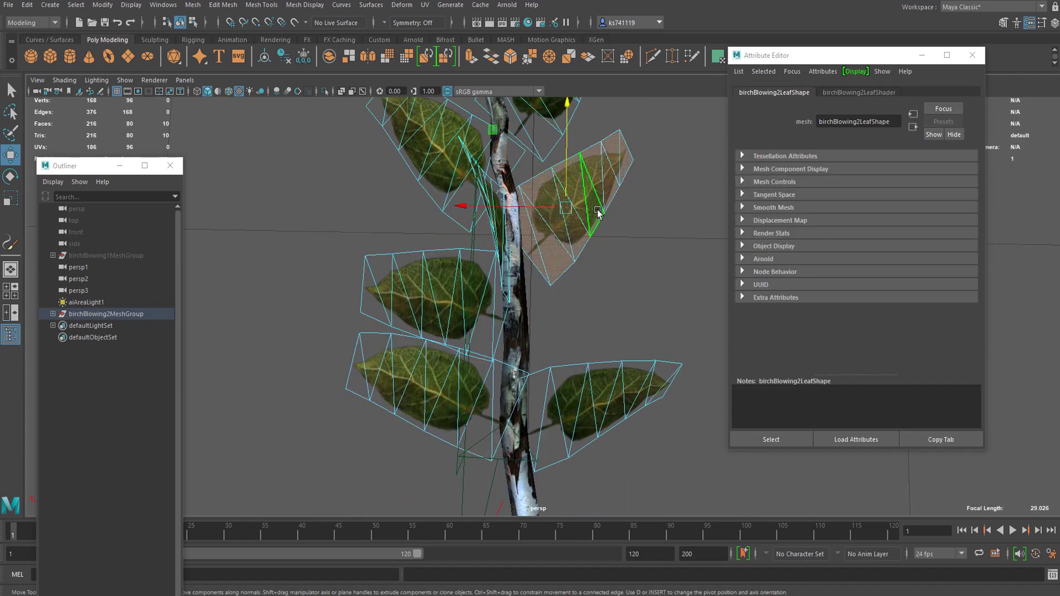
drag(494, 141, 486, 139)
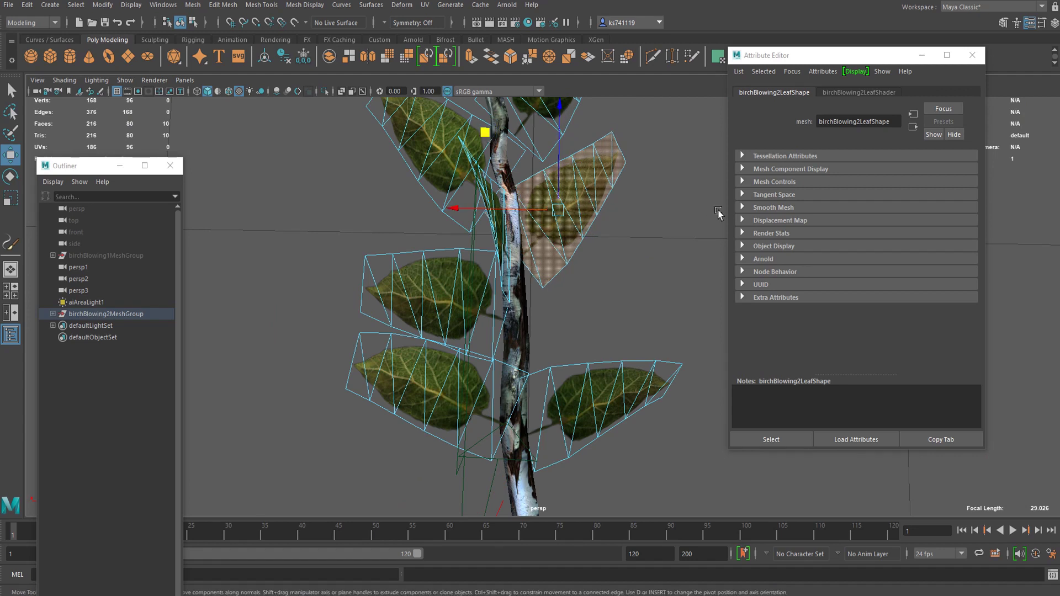
alt+drag(718, 213, 530, 188)
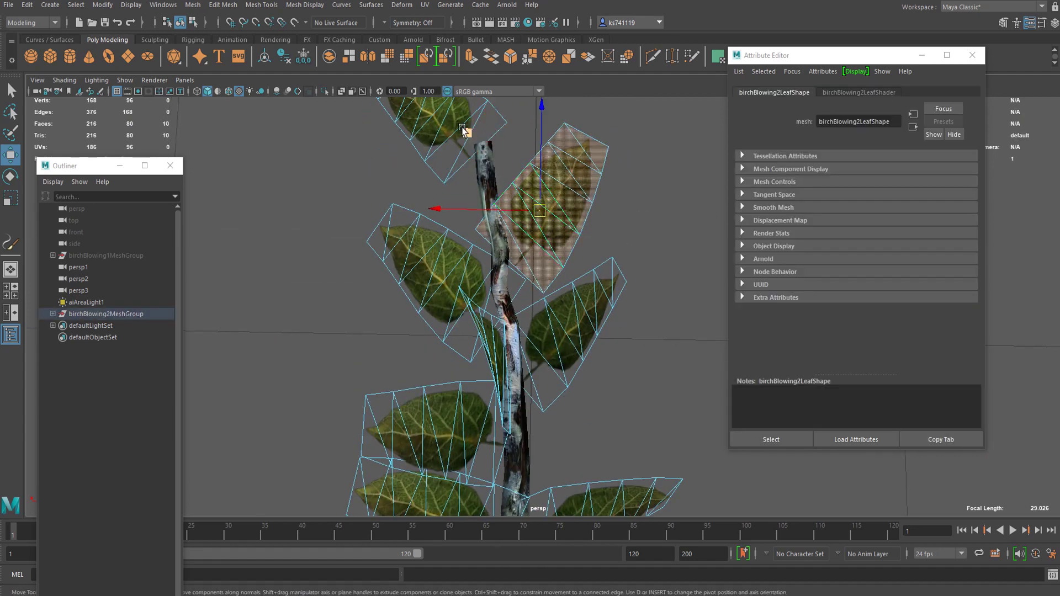
drag(468, 129, 455, 120)
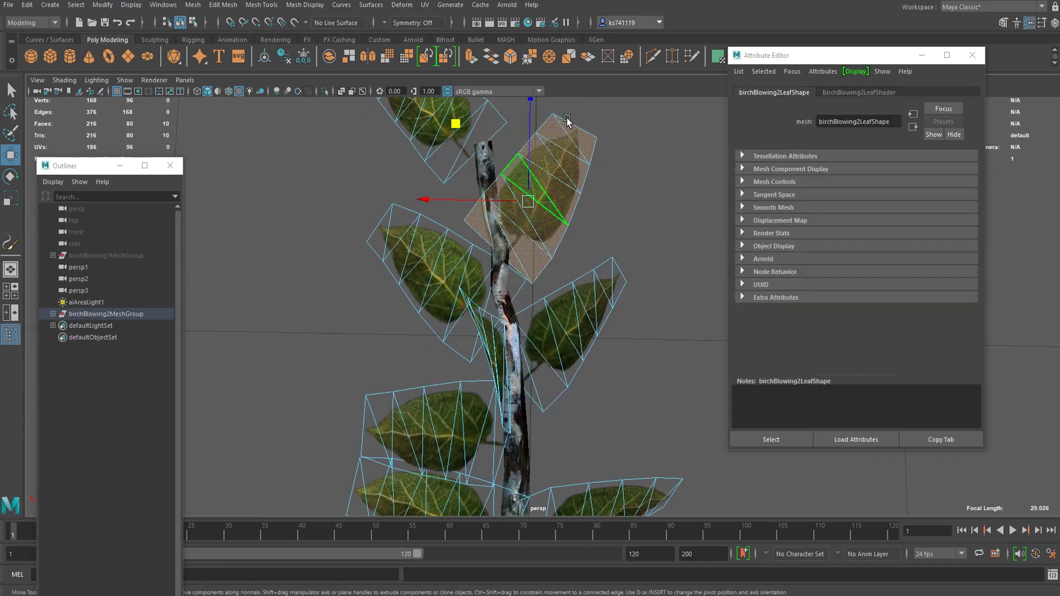
right_drag(564, 119, 592, 95)
Move the topmost left-hand leaf closer to the tip of the stem.
right_drag(425, 136, 435, 174)
double_click(439, 148)
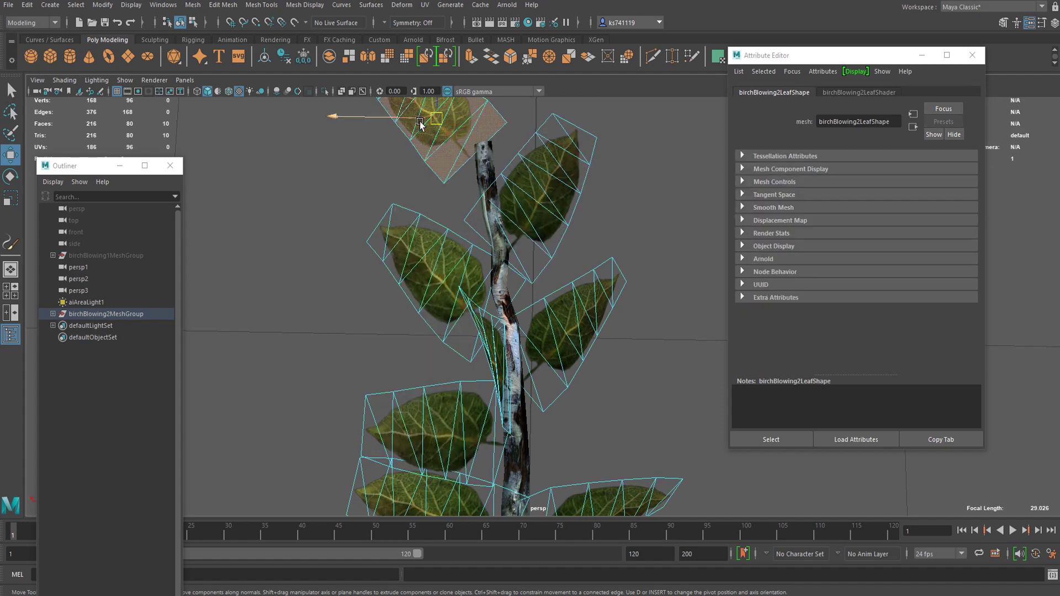
alt+drag(426, 148, 428, 200)
drag(375, 128, 383, 136)
click(589, 175)
Delete the narrow edge-on leaf that overlaps its neighbour beside the middle of the stem.
alt+drag(589, 174, 536, 313)
click(548, 323)
right_drag(535, 293, 537, 325)
double_click(537, 309)
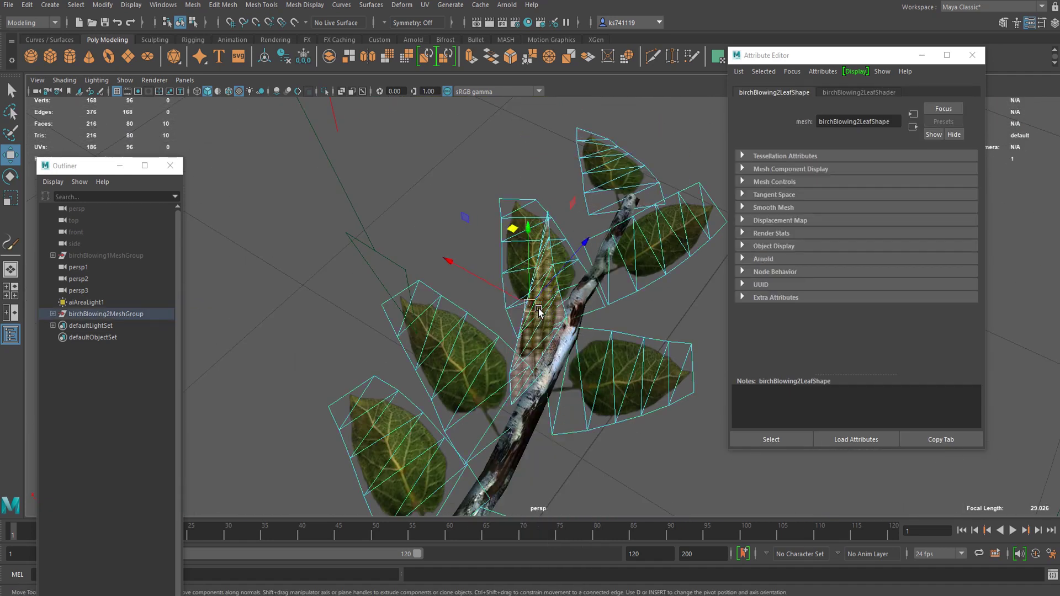
key(Delete)
alt+drag(497, 378, 627, 194)
scroll(661, 334, down, 4)
click(621, 425)
alt+drag(621, 425, 597, 346)
scroll(544, 333, up, 4)
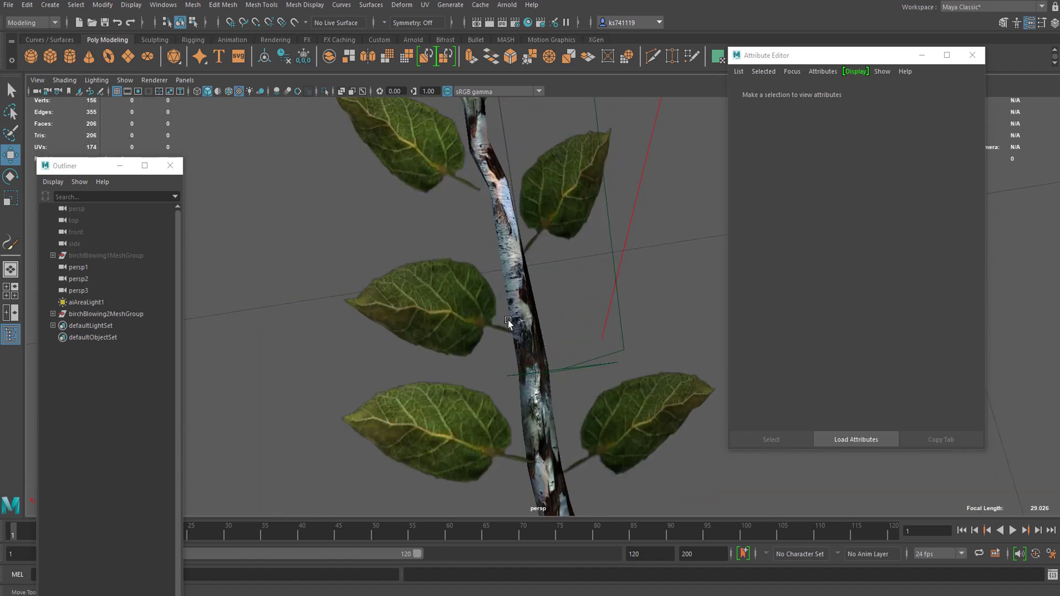
Move the upper left-hand leaf inward so its stalk meets the stem.
click(434, 185)
right_drag(437, 169, 436, 182)
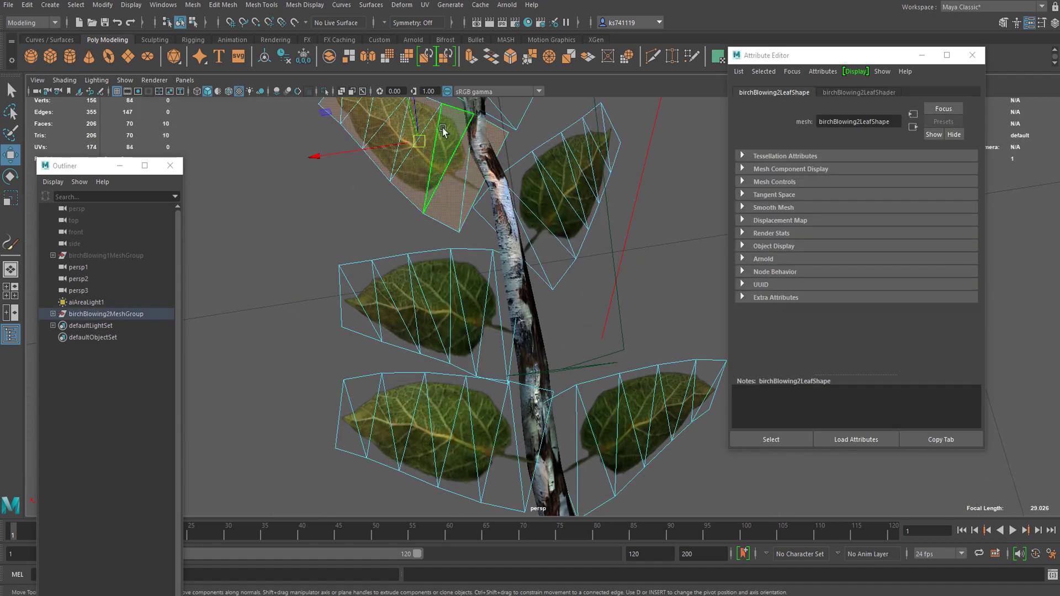
alt+middle_drag(376, 144, 395, 328)
drag(362, 244, 420, 257)
alt+drag(529, 236, 568, 364)
Duplicate the faces of the middle right-hand leaf, keeping the copy within the same leaf mesh.
scroll(607, 422, down, 4)
alt+drag(608, 421, 468, 371)
click(468, 371)
alt+drag(594, 423, 575, 356)
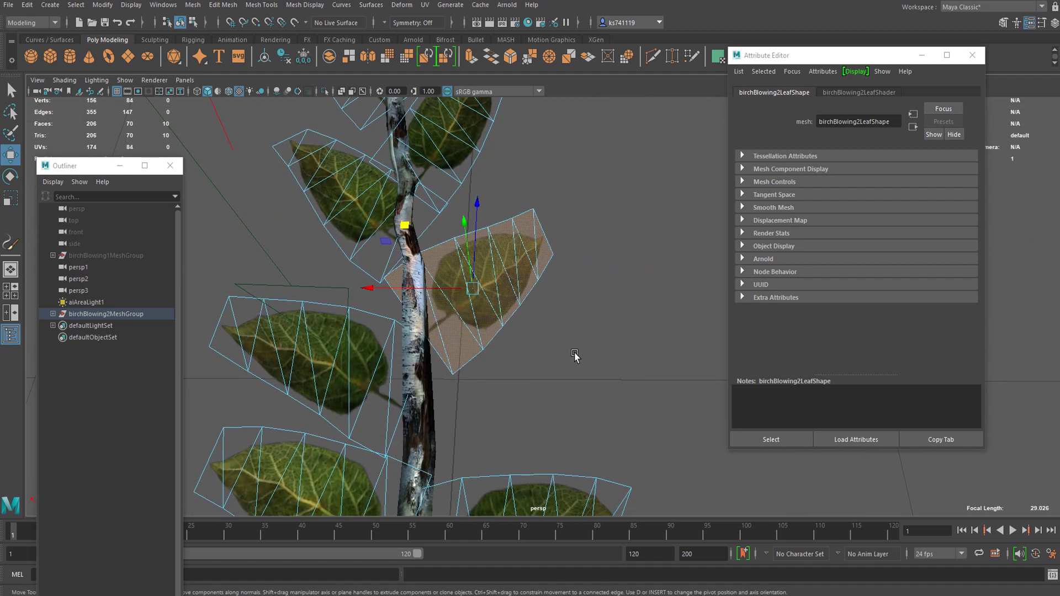
click(220, 5)
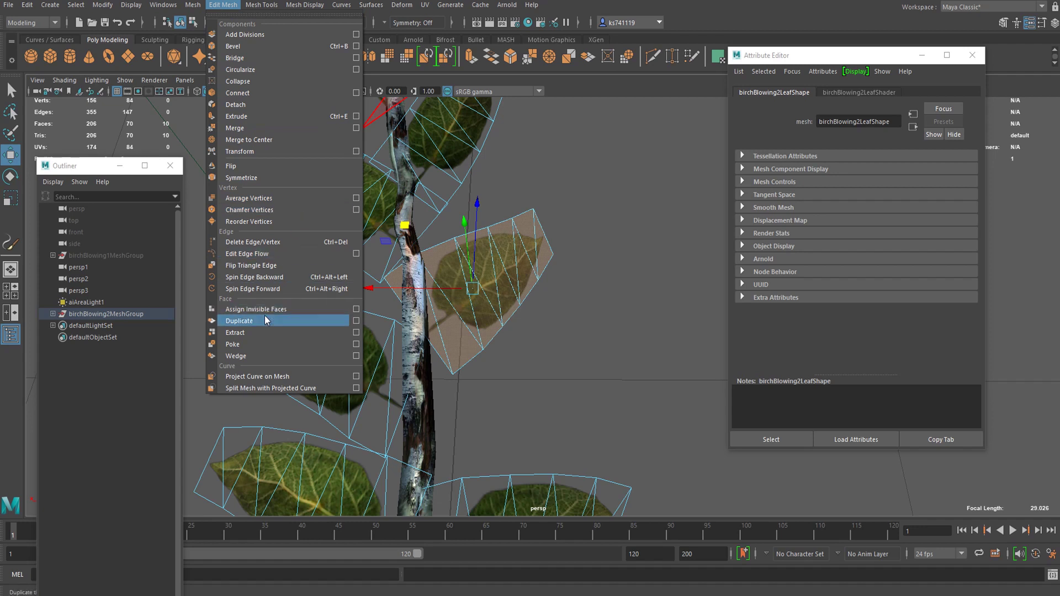
click(357, 321)
drag(702, 148, 721, 139)
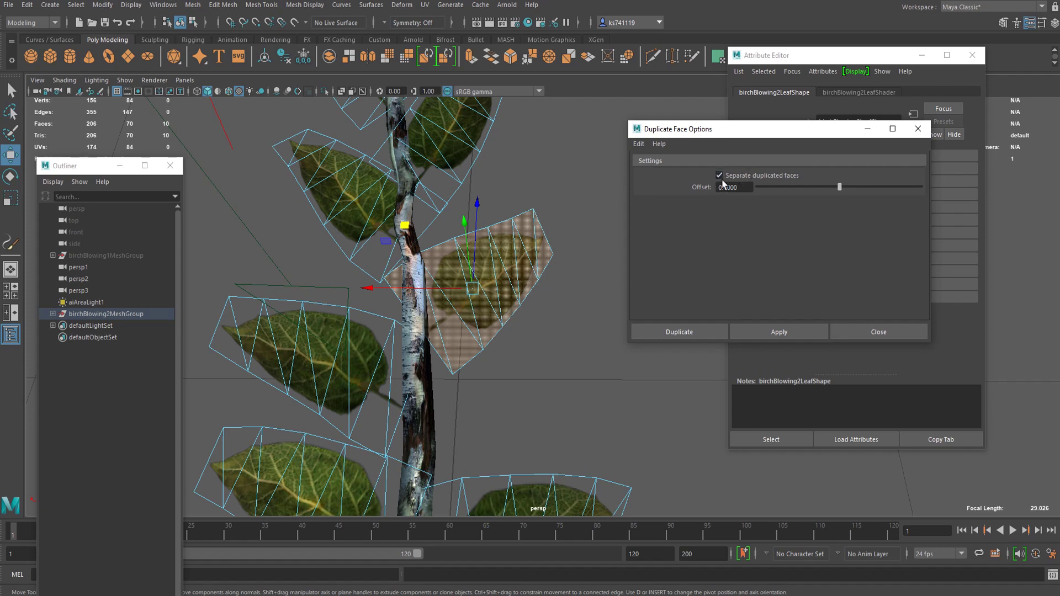
click(669, 332)
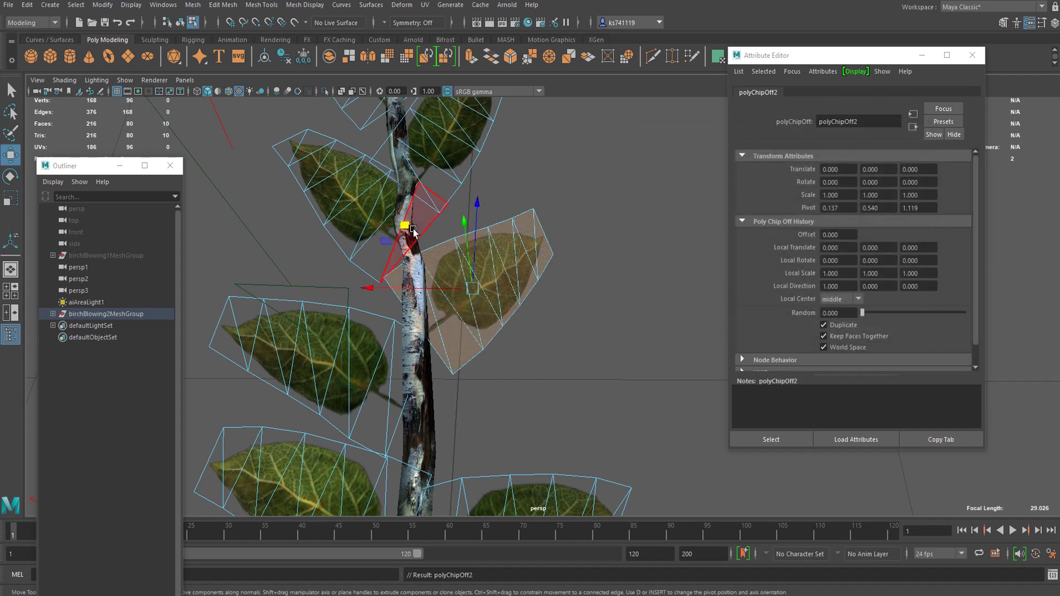
Place the duplicated leaf lower on the right-hand side of the stem, angle it differently from the original, and return to object mode.
alt+drag(411, 232, 466, 369)
key(e)
right_drag(473, 282, 529, 237)
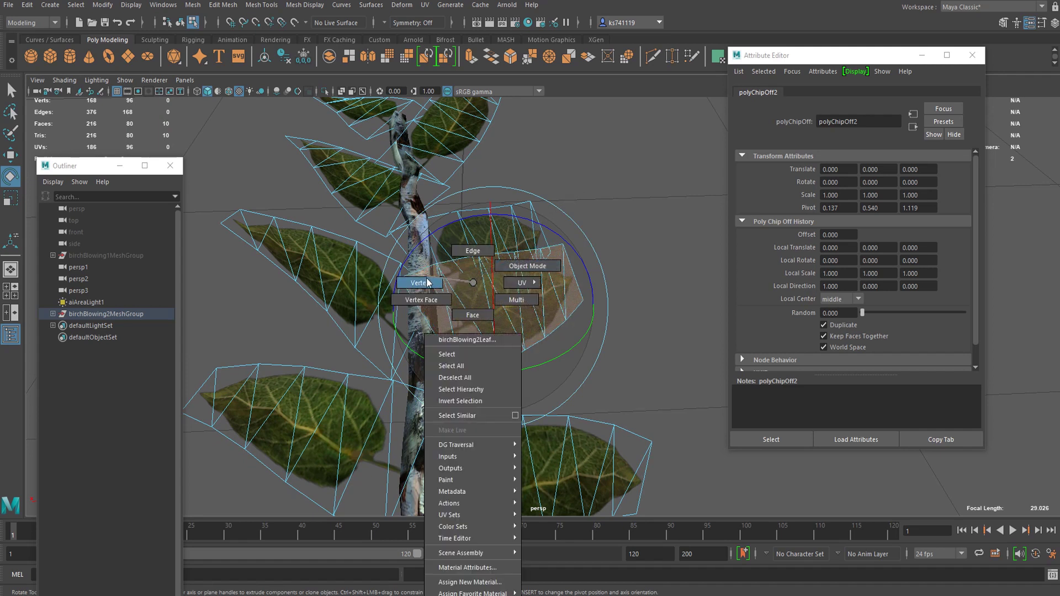
right_drag(477, 310, 477, 313)
alt+drag(478, 313, 483, 360)
scroll(519, 357, down, 4)
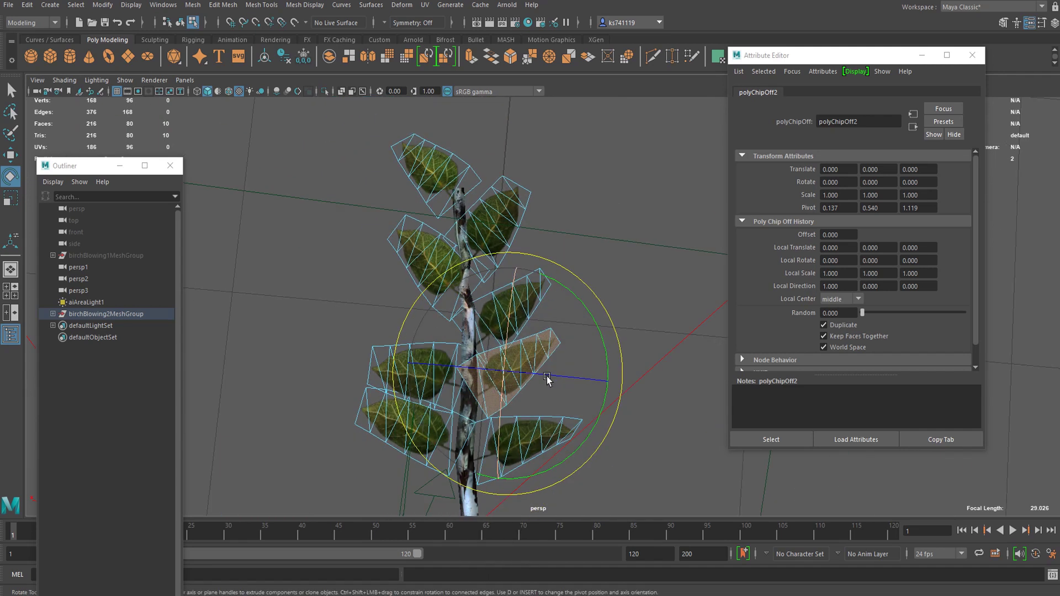
alt+middle_drag(542, 355, 527, 278)
right_drag(504, 308, 623, 246)
alt+drag(623, 246, 528, 319)
click(528, 319)
alt+drag(610, 395, 562, 301)
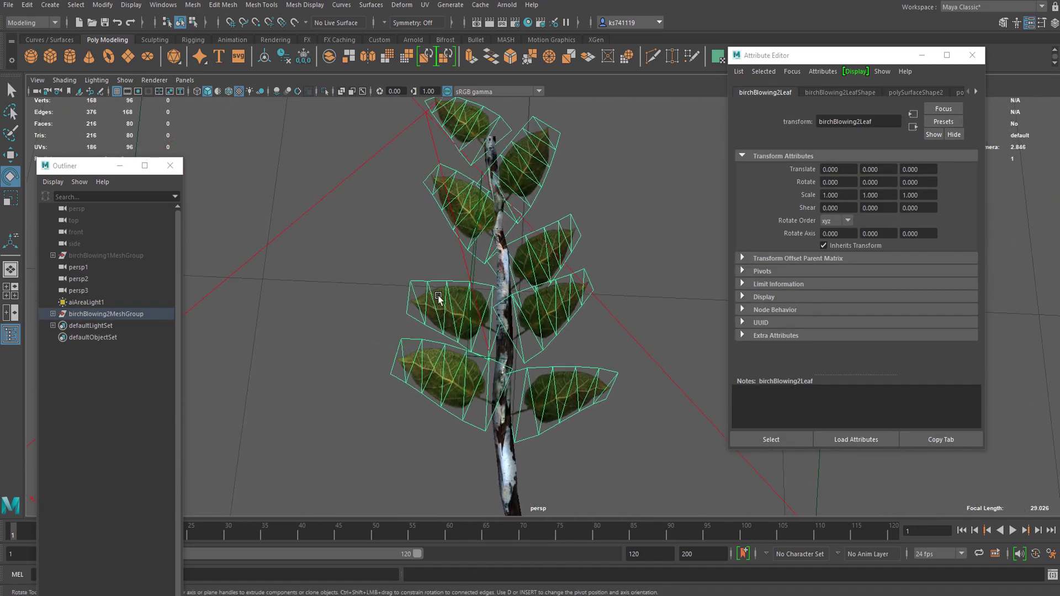
click(608, 276)
scroll(558, 301, up, 5)
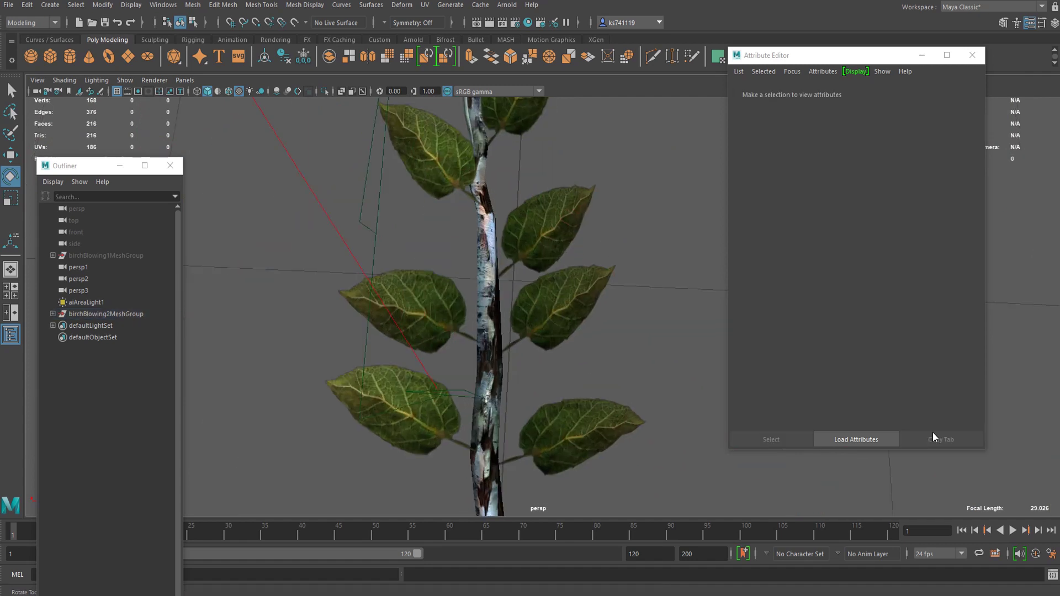
Move the second left-hand leaf from the tip slightly down the stem and return to object mode.
alt+drag(521, 294, 480, 223)
click(479, 232)
right_drag(455, 210, 454, 243)
double_click(450, 214)
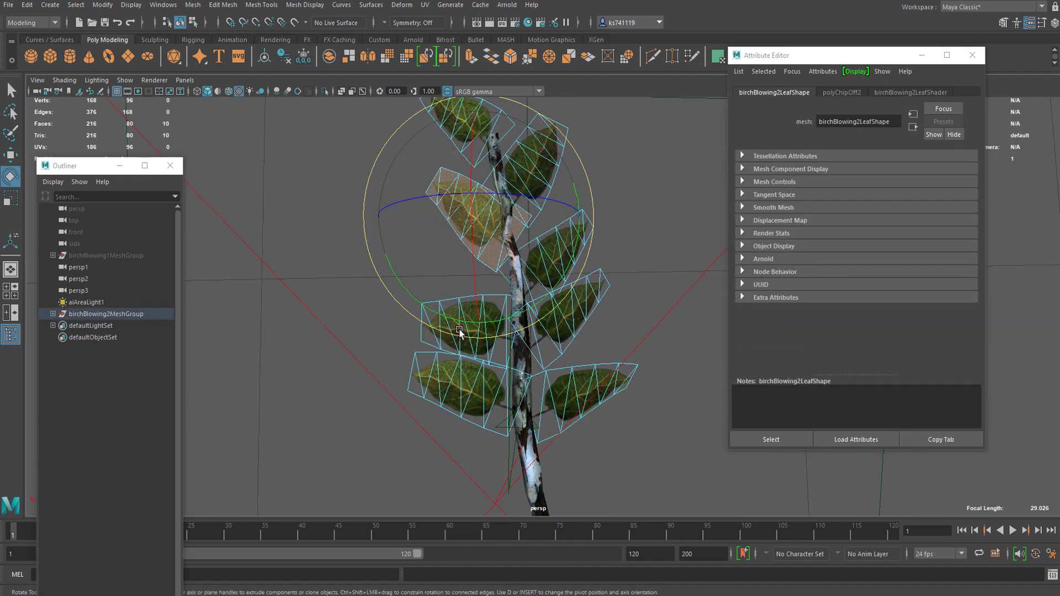
click(463, 198)
key(w)
middle_drag(397, 135, 400, 151)
right_drag(440, 149, 492, 128)
click(584, 184)
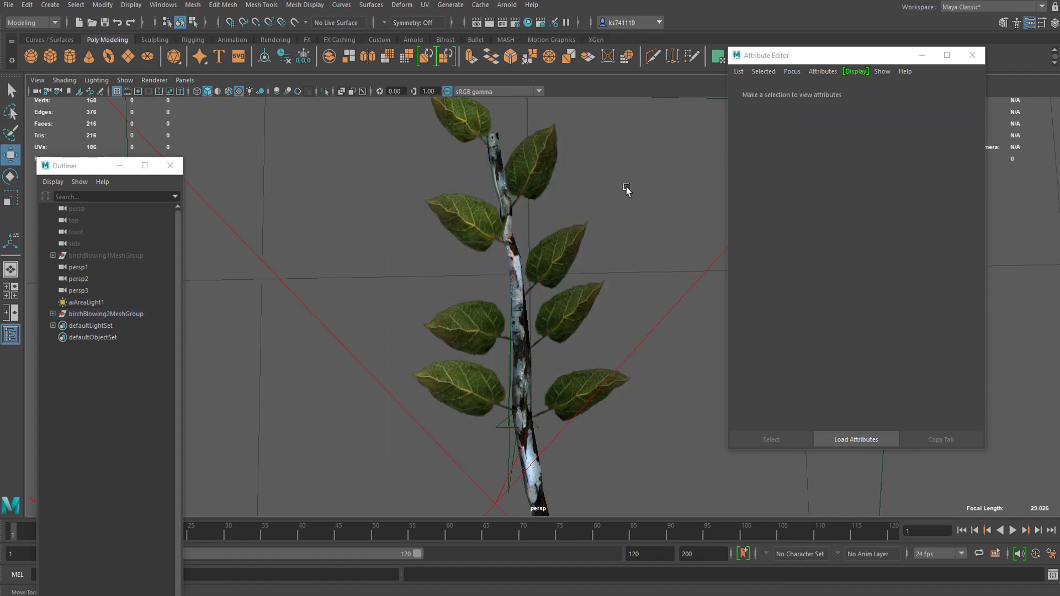
Look straight at the flat side of the whole branch and create a new camera from that view.
alt+drag(638, 271, 644, 218)
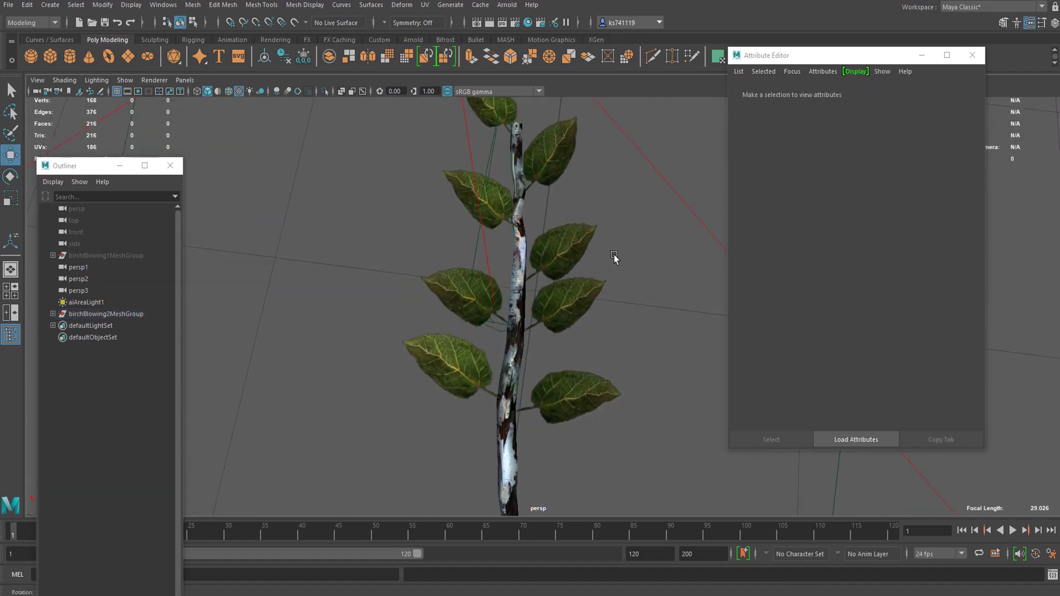
alt+right_drag(614, 257, 552, 279)
alt+drag(551, 279, 618, 253)
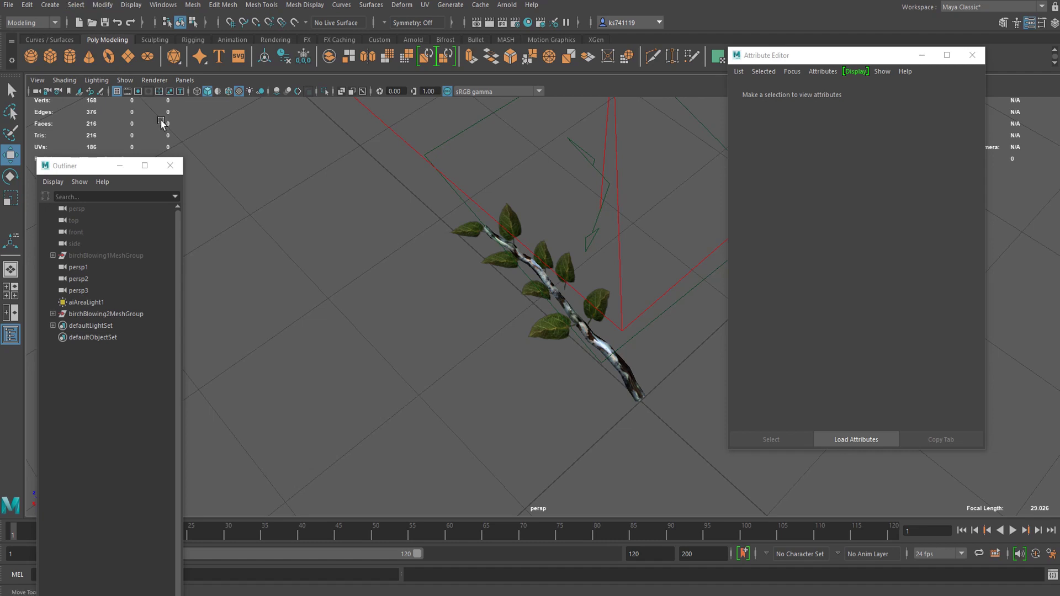
alt+drag(217, 156, 487, 315)
alt+right_drag(488, 314, 558, 327)
alt+drag(558, 327, 493, 291)
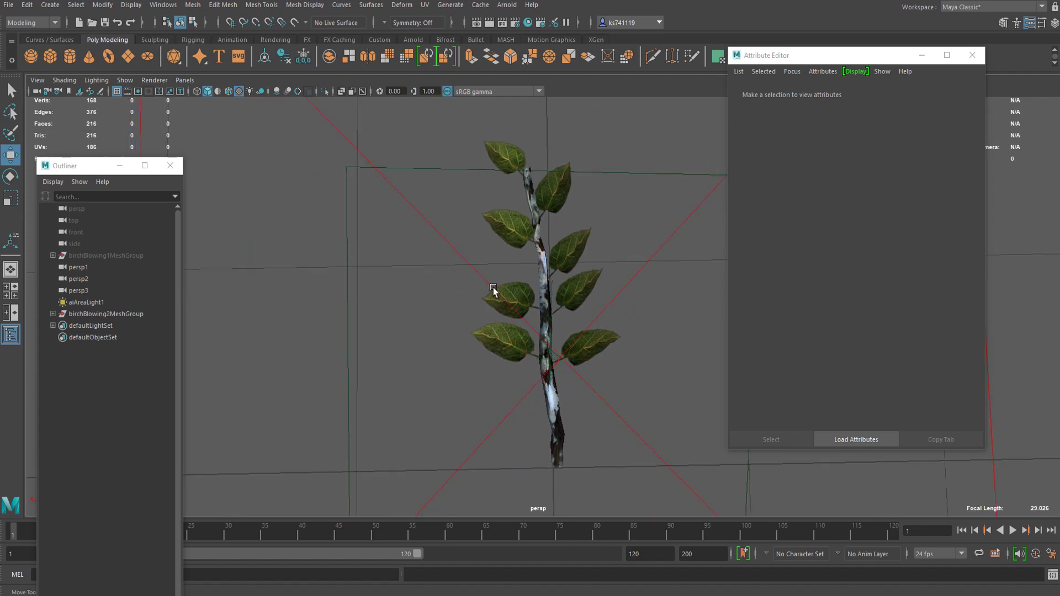
click(37, 80)
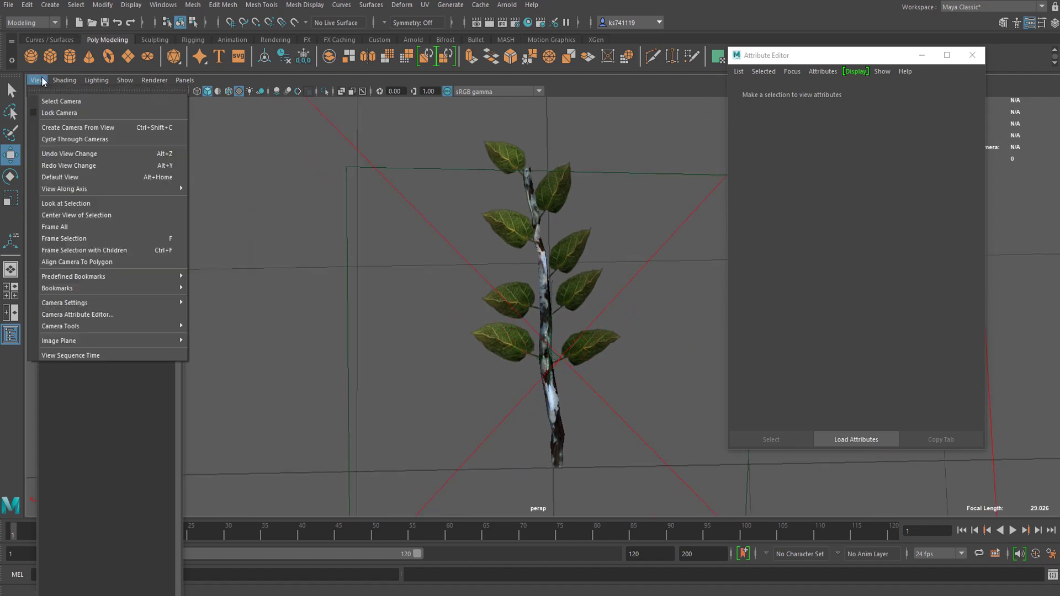
mouse_move(75, 305)
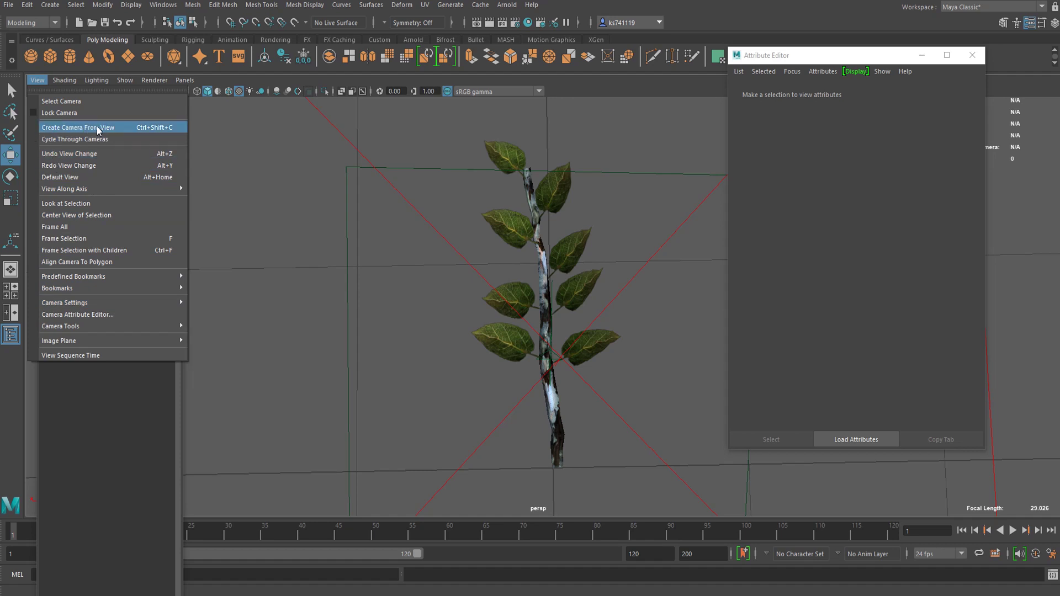
click(154, 131)
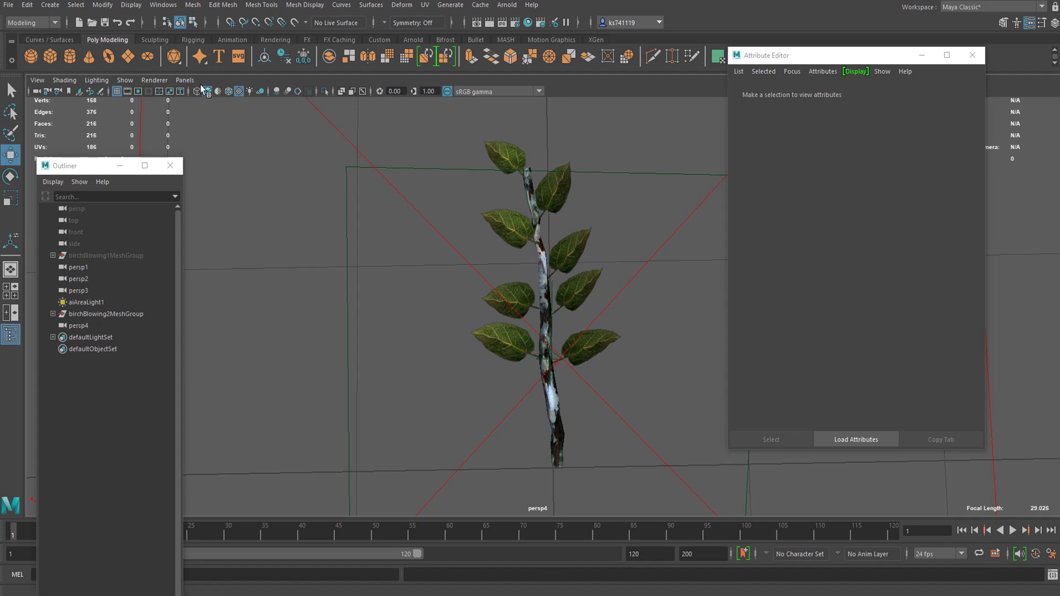
click(185, 80)
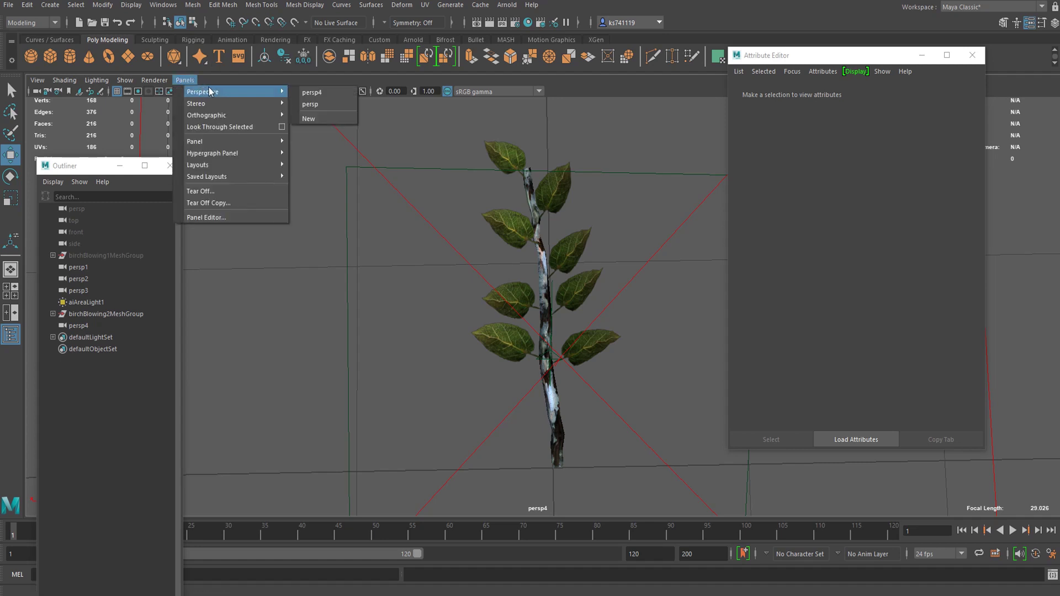
click(224, 76)
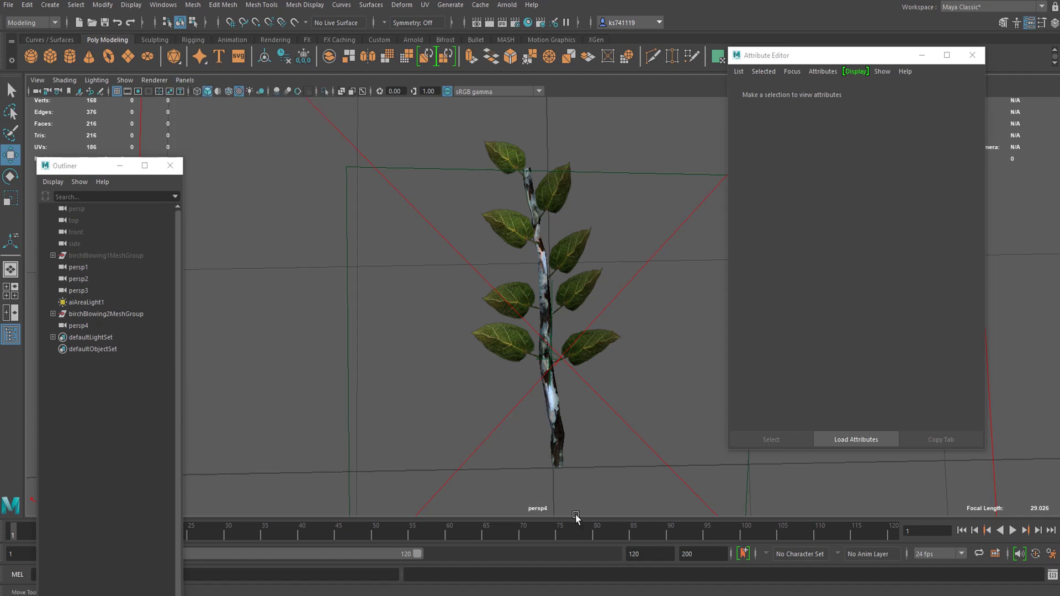
Display the resolution gate for the new camera and set its gate fit to vertical.
click(35, 81)
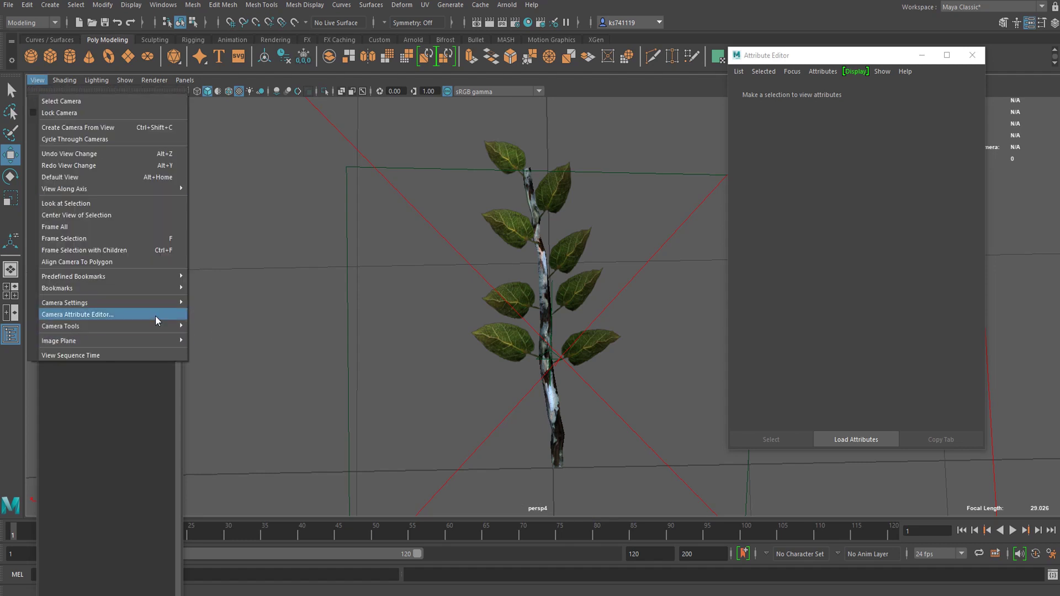
mouse_move(113, 303)
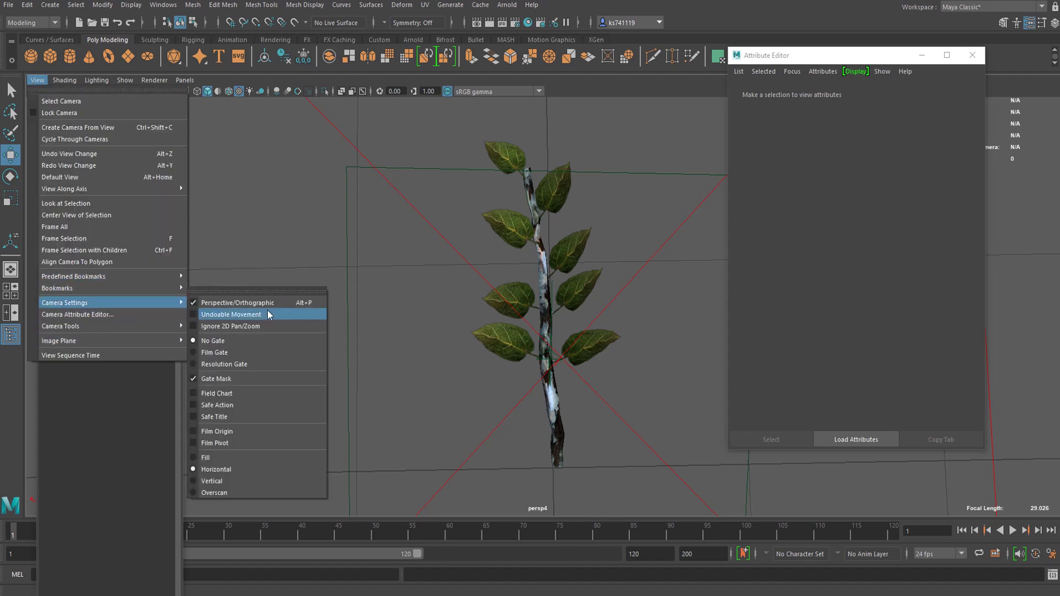
click(230, 354)
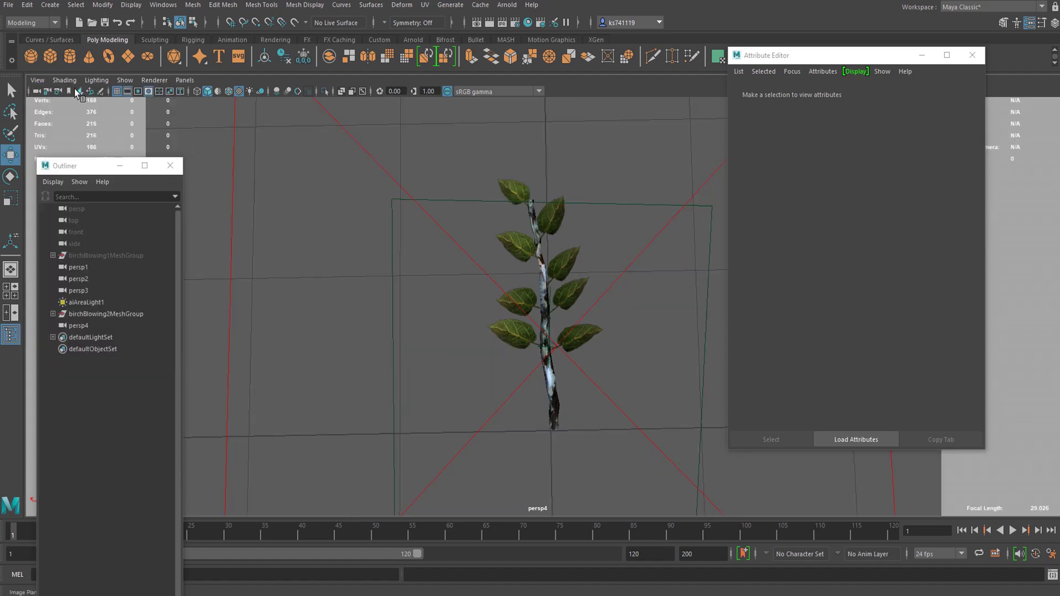
click(37, 79)
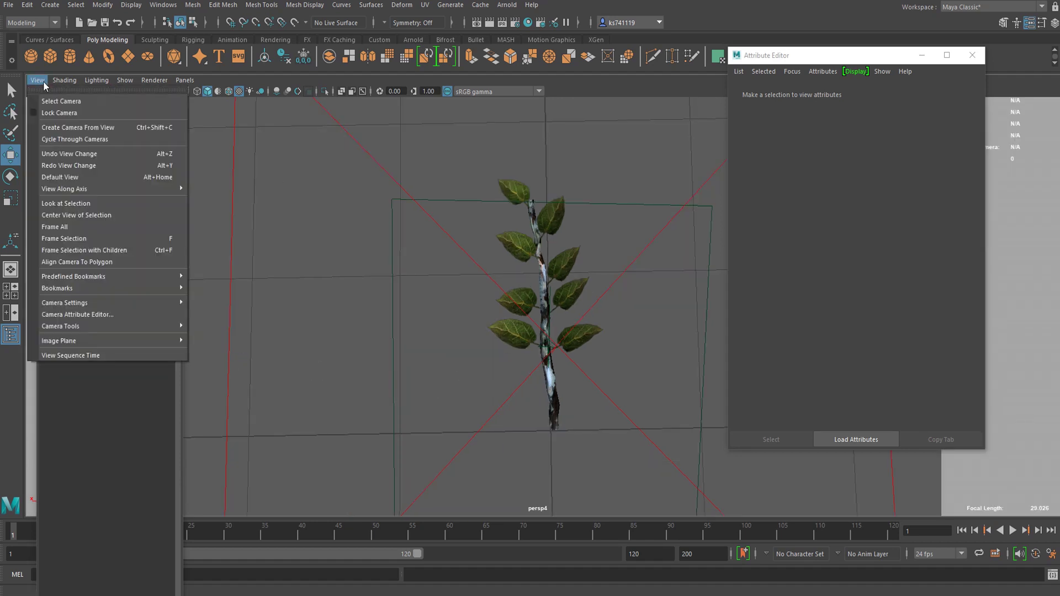
mouse_move(120, 302)
click(233, 293)
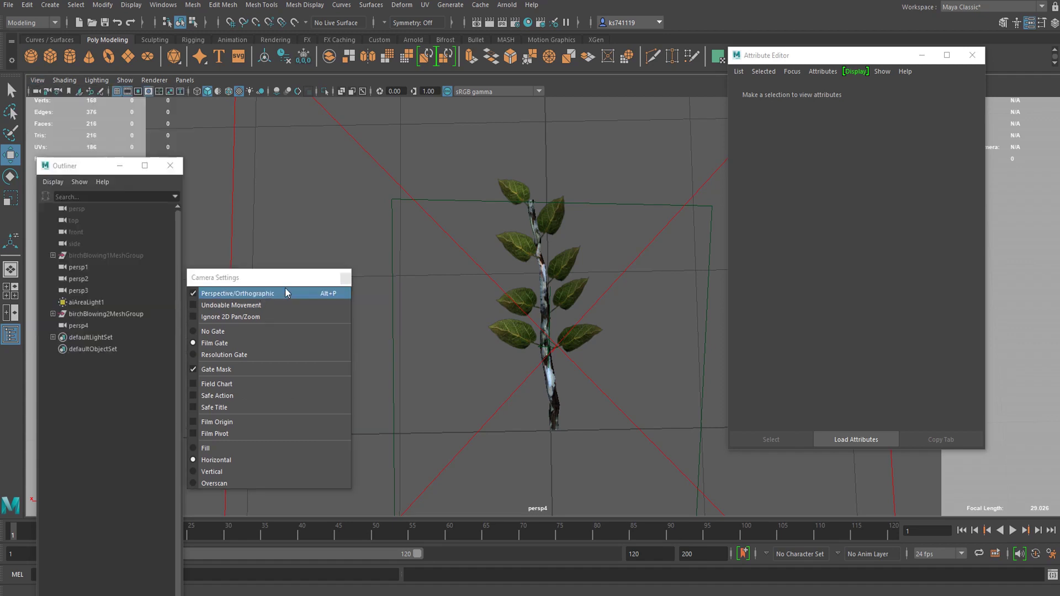
click(254, 309)
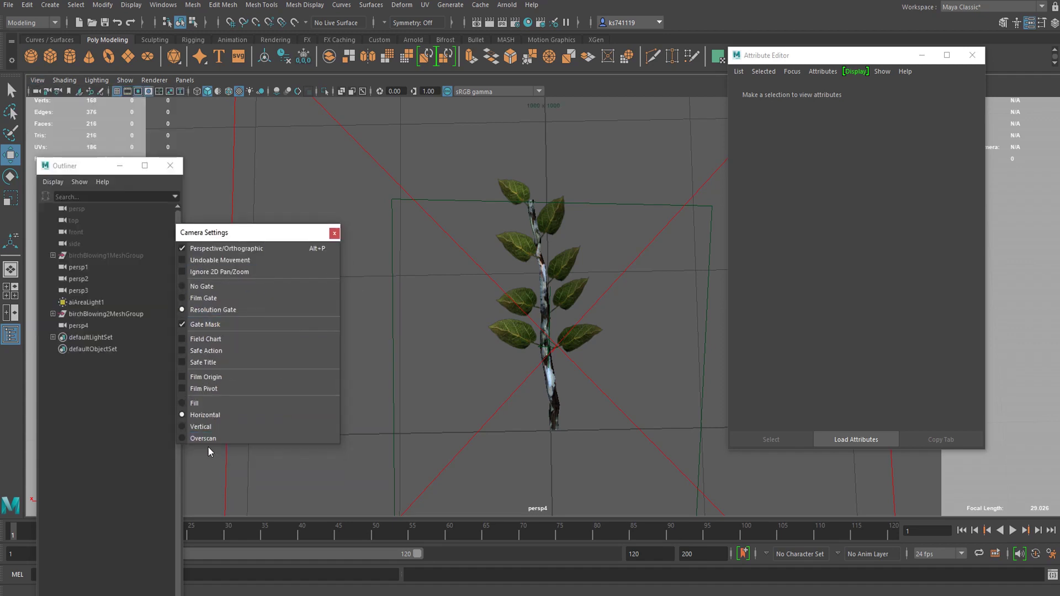
click(217, 426)
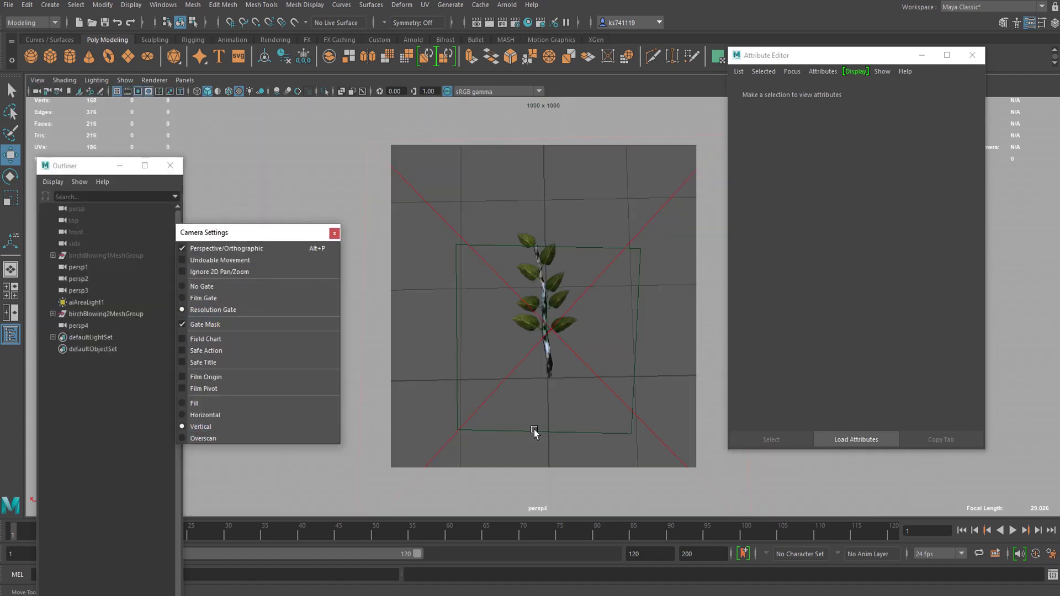
Frame the branch closely inside the square resolution gate and close the camera settings.
alt+right_drag(527, 340, 563, 344)
mouse_move(564, 345)
alt+mouse_down()
mouse_move(589, 355)
mouse_move(582, 339)
mouse_move(573, 346)
mouse_move(583, 342)
alt+mouse_up()
mouse_move(584, 342)
alt+right_down()
mouse_move(588, 333)
mouse_move(596, 342)
alt+right_up()
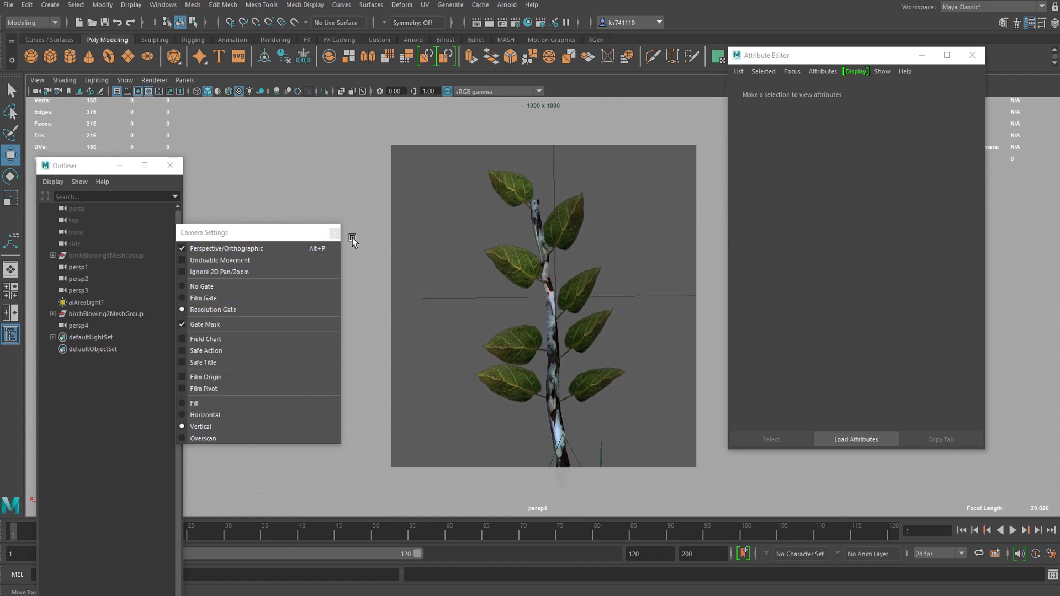
click(334, 232)
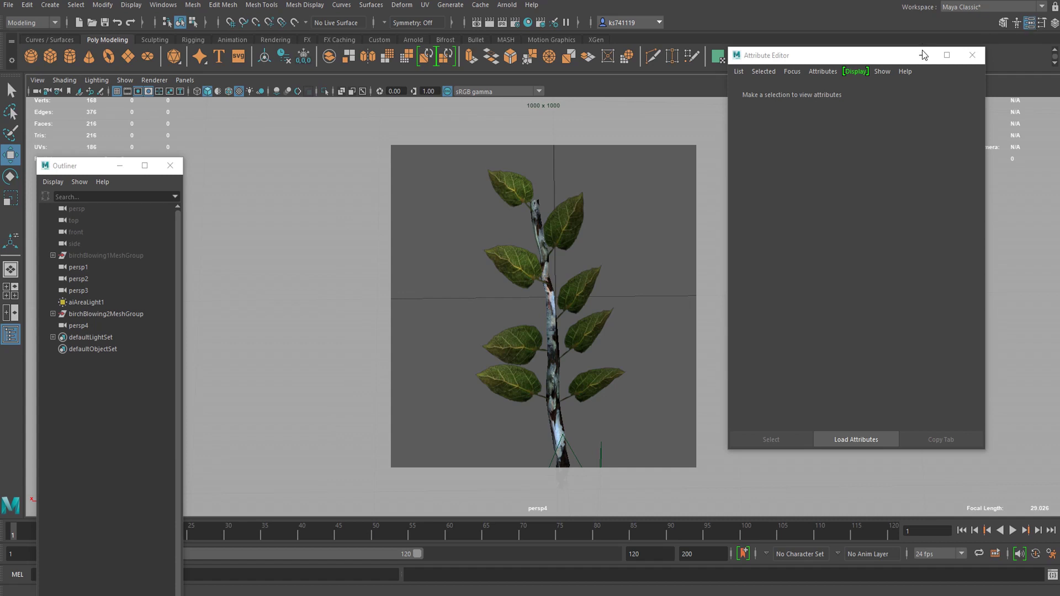
Make the persp4 camera orthographic and tighten its orthographic width to about 1.936 around the branch.
drag(923, 55, 938, 67)
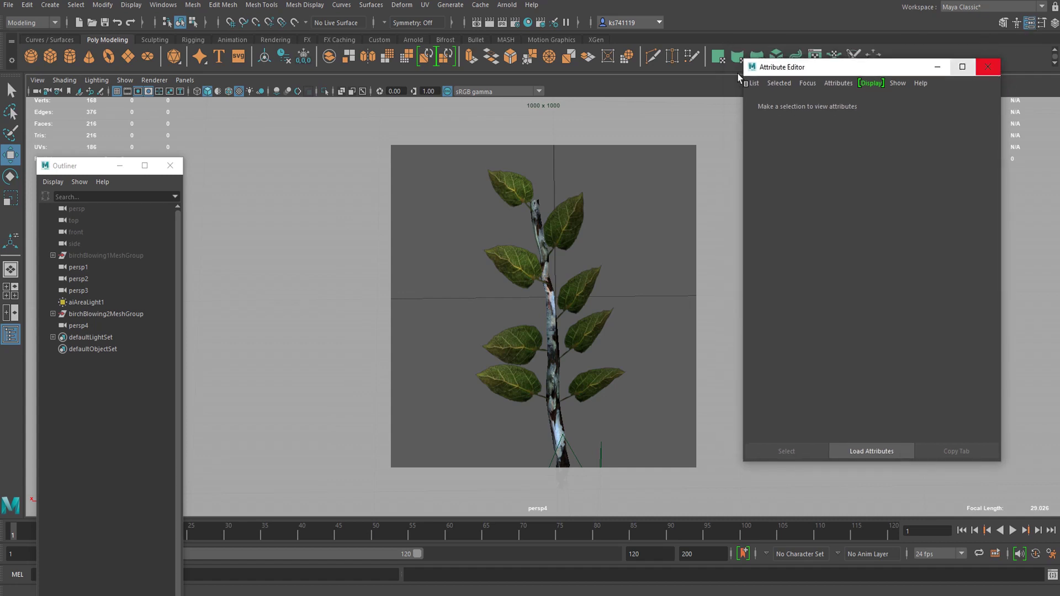
click(38, 93)
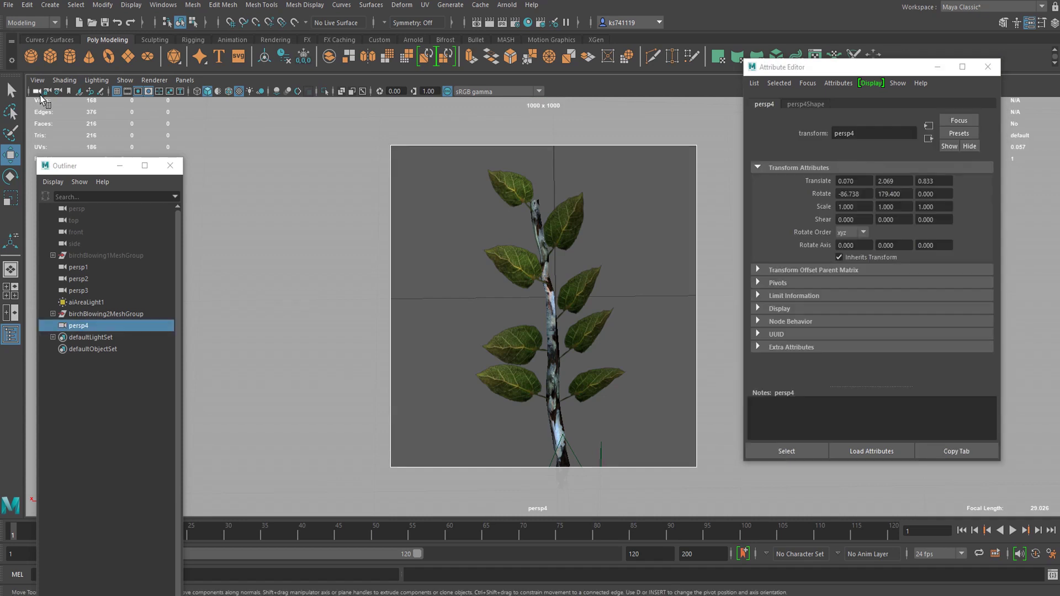
click(810, 104)
scroll(841, 273, down, 8)
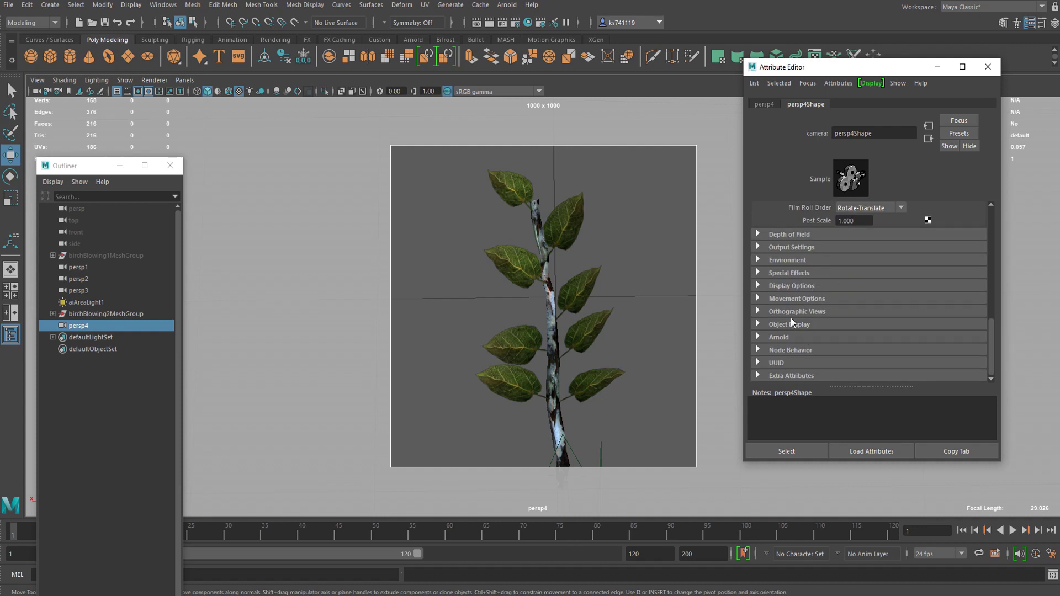
click(796, 313)
scroll(834, 325, down, 2)
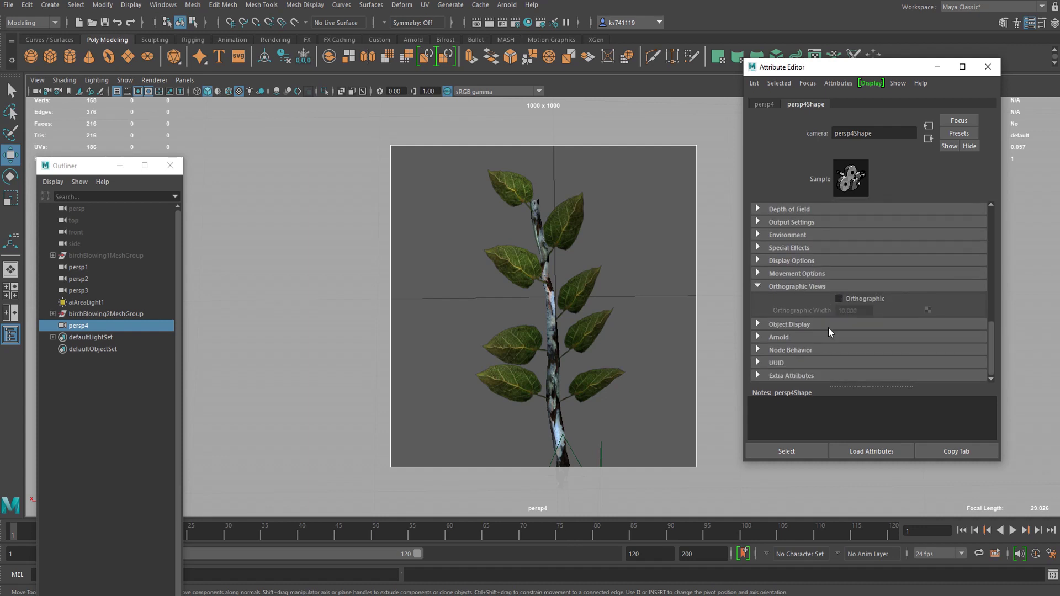
click(840, 299)
scroll(491, 273, up, 8)
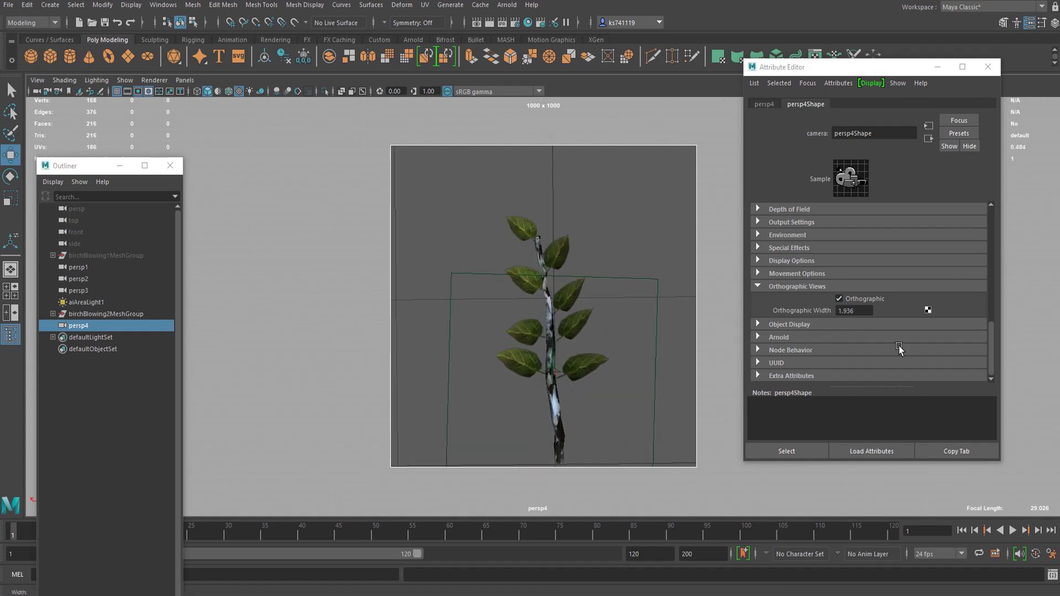
Tighten the persp4 camera's orthographic width to about 1.242 and keep the leafy branch framed within the resolution gate.
scroll(607, 270, up, 3)
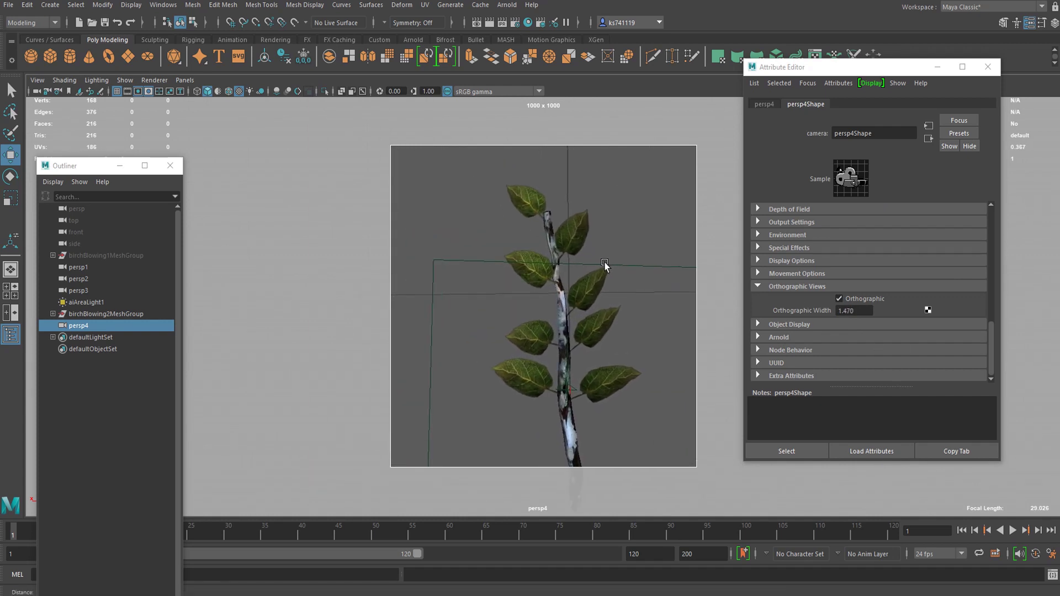
scroll(602, 268, up, 3)
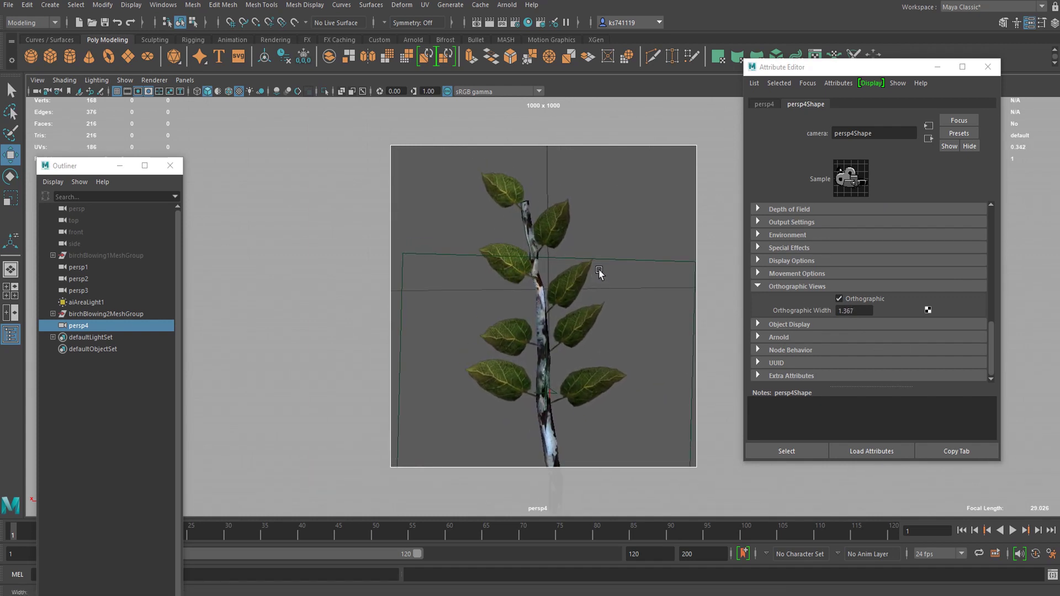
scroll(601, 268, up, 1)
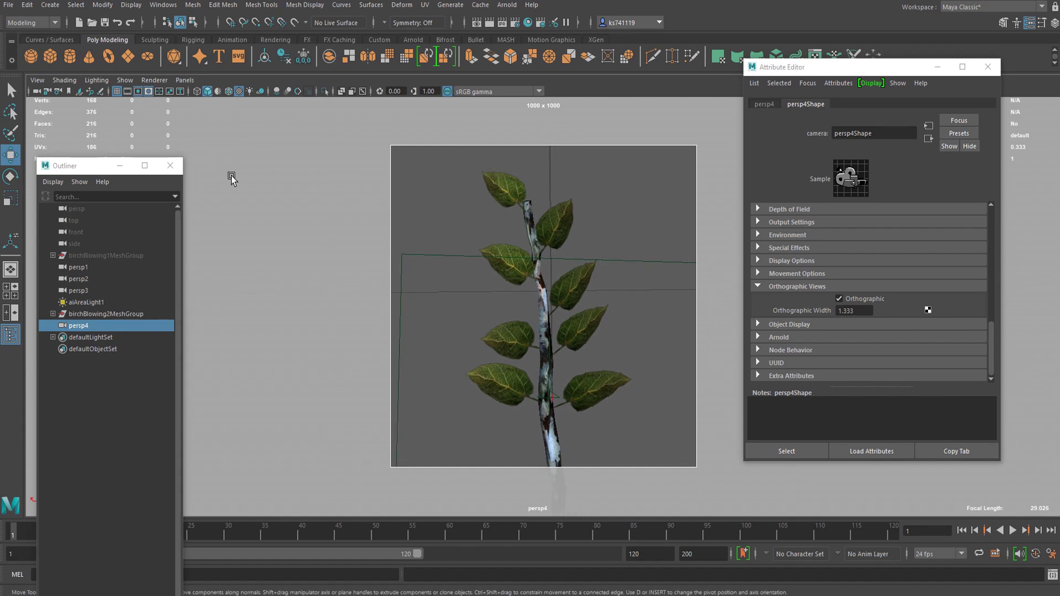
scroll(588, 301, up, 2)
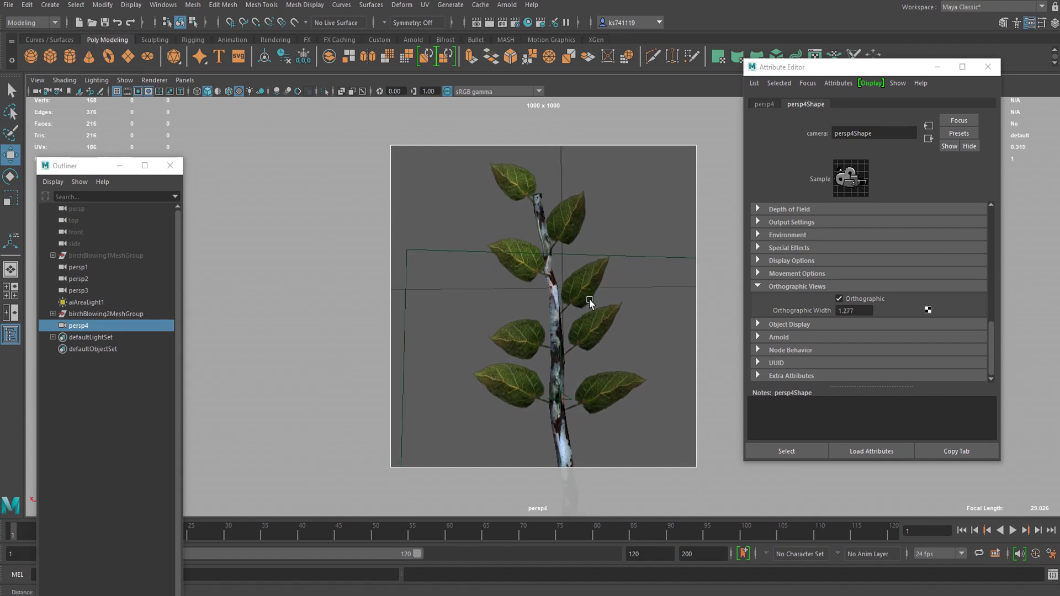
alt+middle_drag(589, 301, 589, 305)
scroll(608, 284, up, 1)
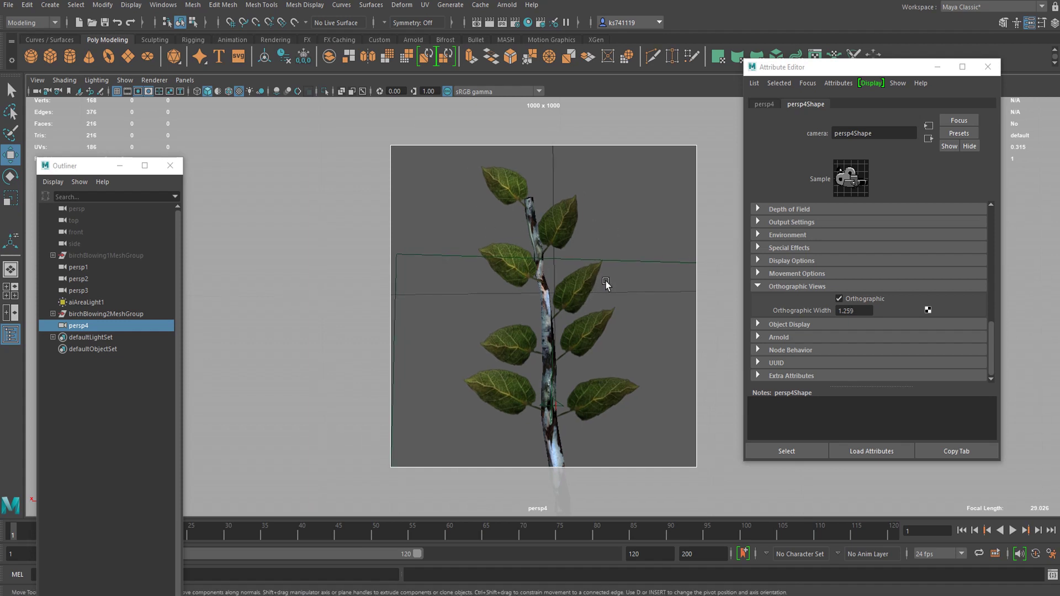
scroll(607, 294, up, 1)
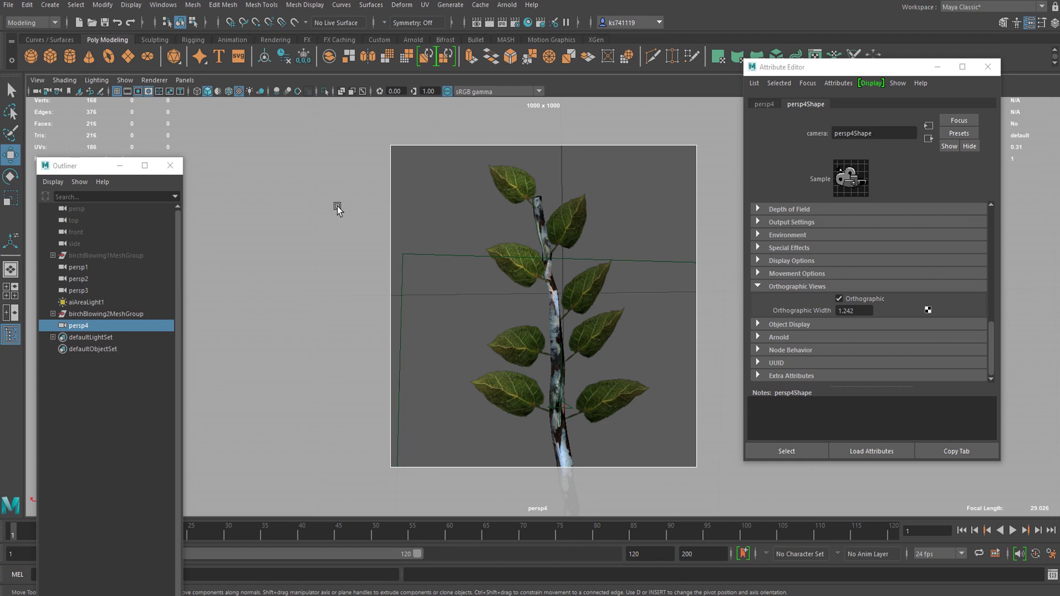
alt+middle_drag(570, 329, 592, 354)
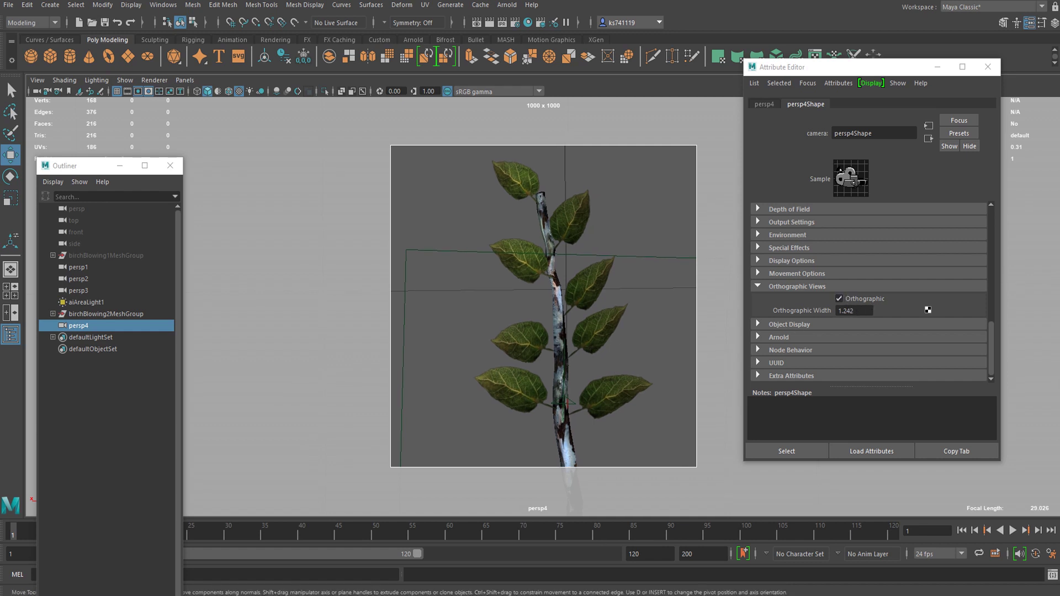
Render the branch in the Arnold RenderView using the persp4Shape camera and examine the leaf cutouts.
click(507, 5)
click(517, 22)
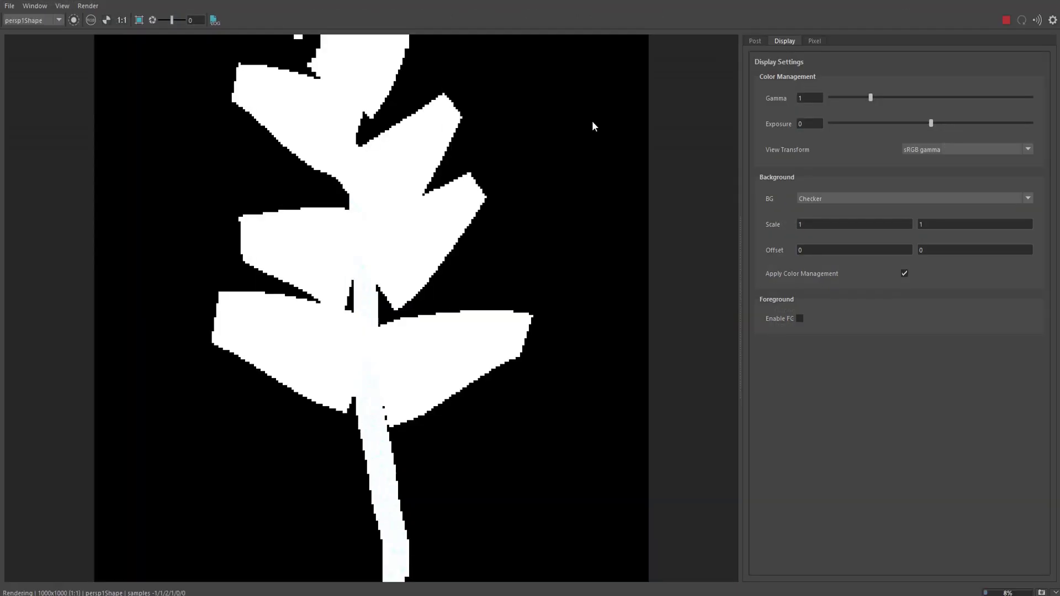
scroll(450, 344, down, 2)
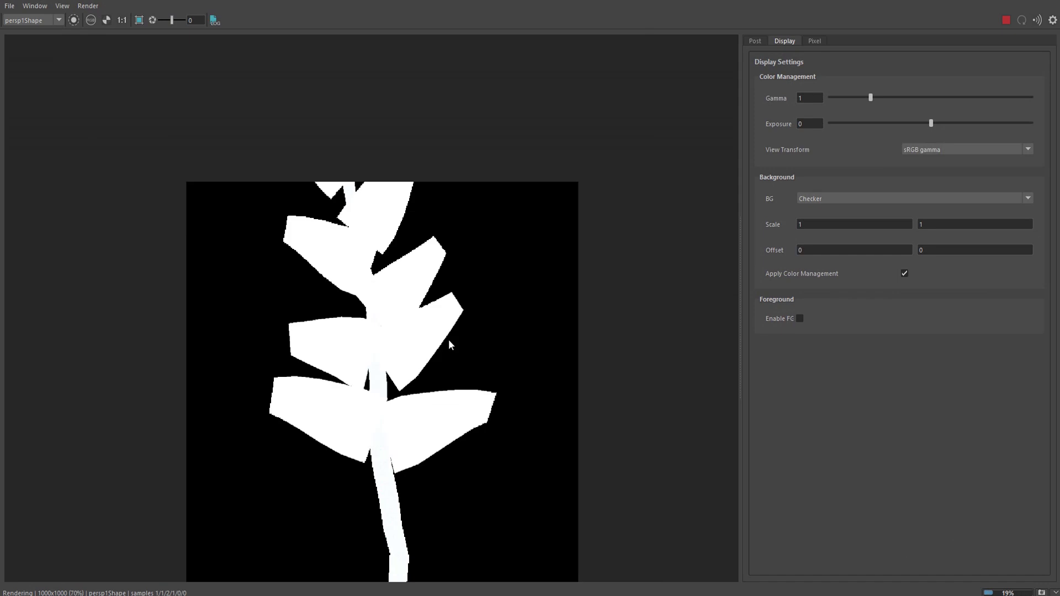
scroll(449, 345, down, 1)
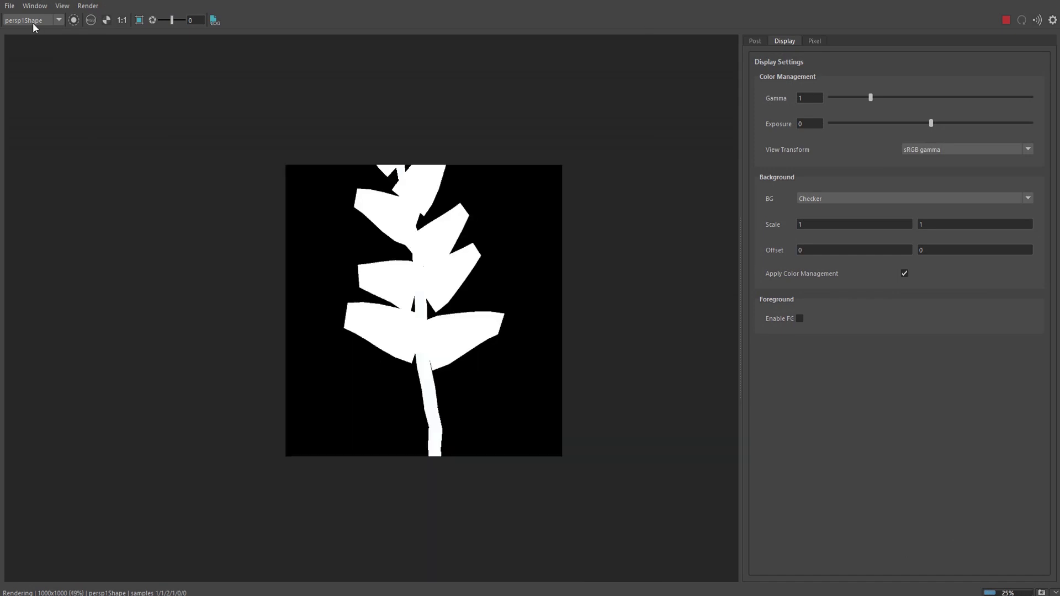
scroll(33, 23, down, 3)
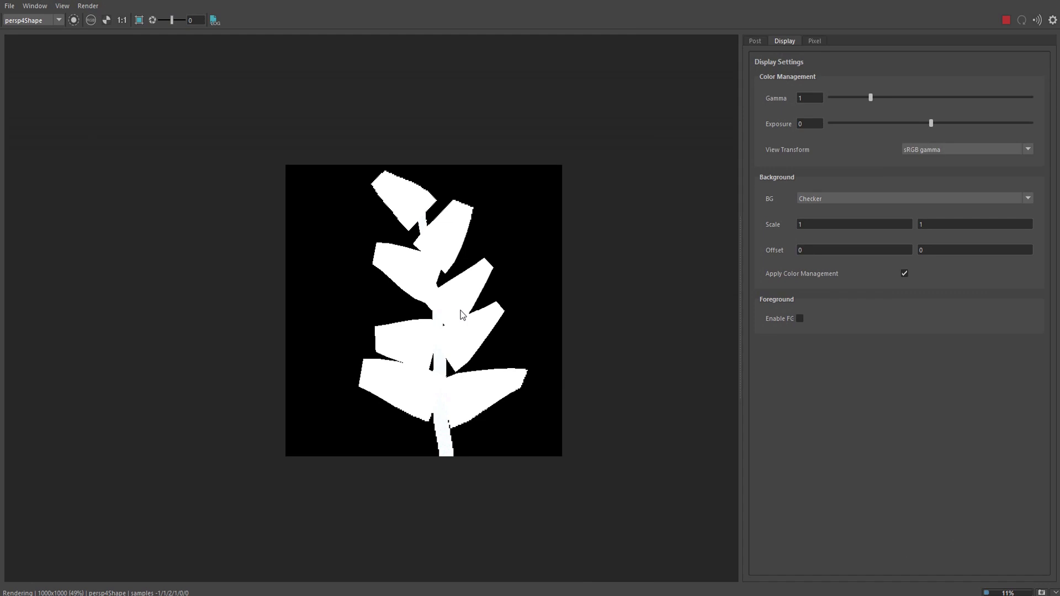
scroll(463, 315, up, 4)
click(62, 6)
mouse_move(144, 29)
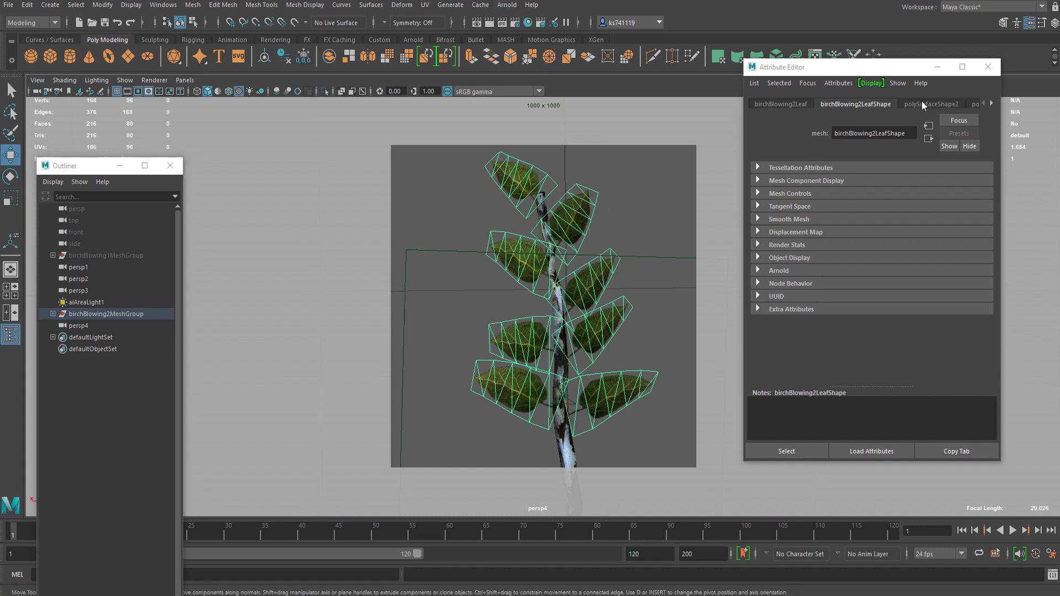
Open the leaf mesh's phong shader, birchBlowing2LeafShader, and graph its node network in Hypershade.
scroll(922, 106, down, 3)
drag(449, 184, 569, 276)
click(523, 215)
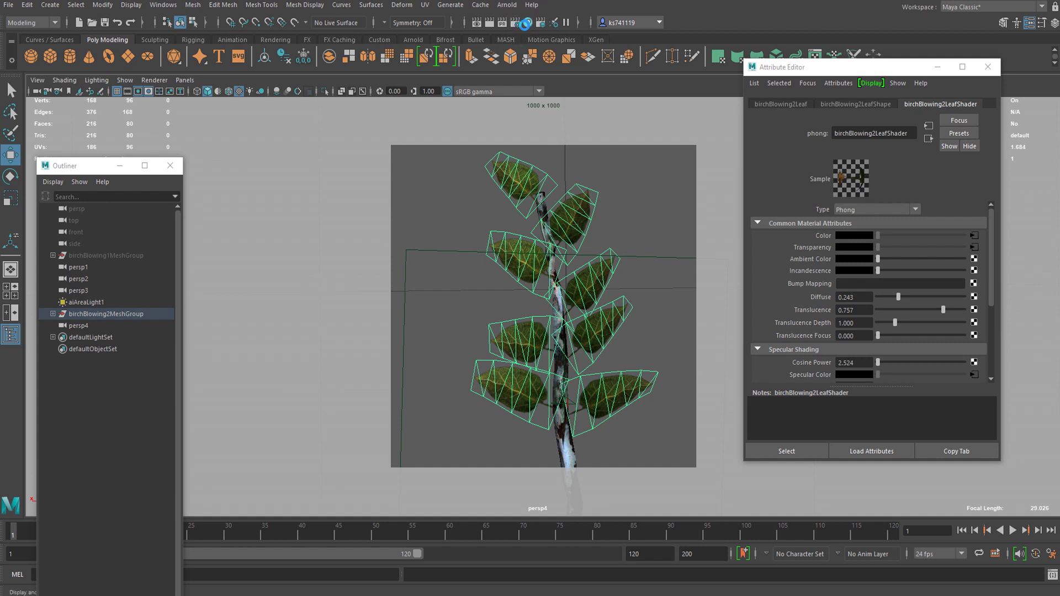
click(527, 23)
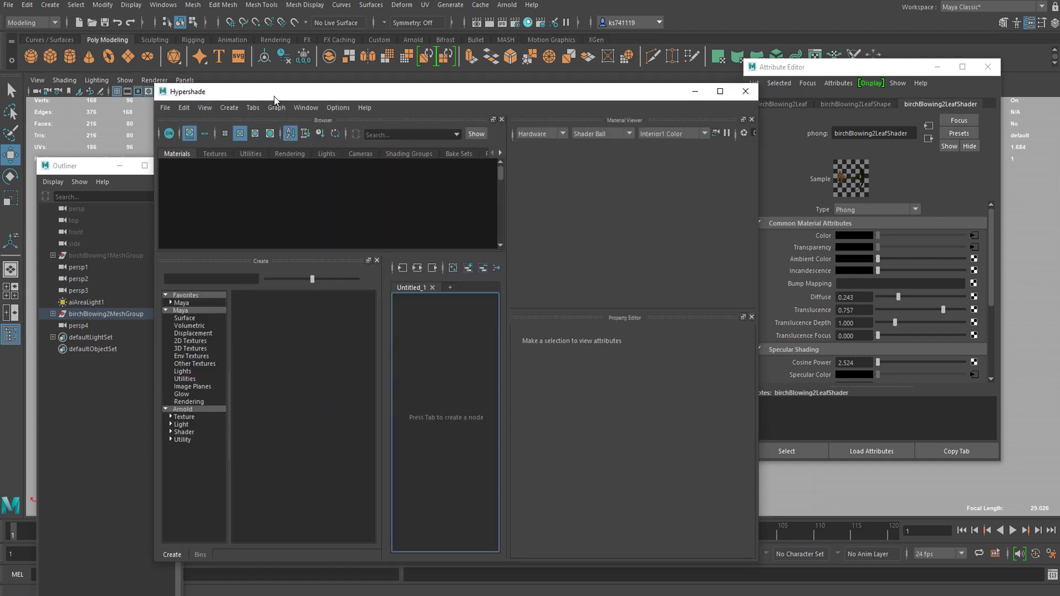
drag(274, 96, 537, 425)
drag(182, 285, 129, 102)
right_drag(114, 203, 115, 233)
scroll(147, 396, up, 5)
alt+middle_drag(247, 340, 108, 311)
alt+middle_drag(121, 346, 165, 330)
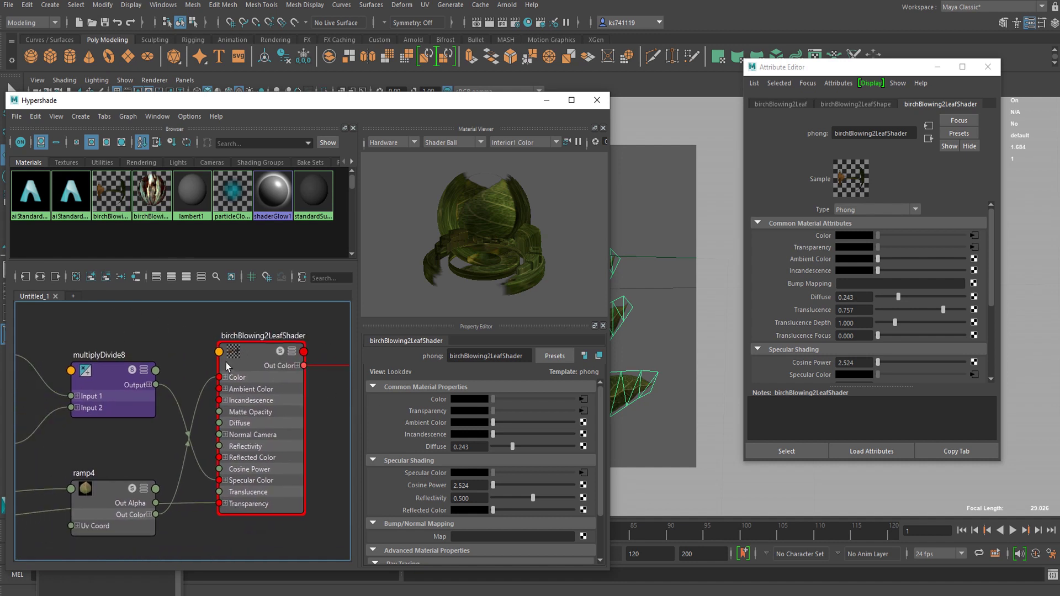
Delete the birchBlowing2LeafShader phong node from the leaf shading network and check the leaves on the branch.
drag(256, 400, 268, 400)
alt+middle_drag(205, 331, 175, 323)
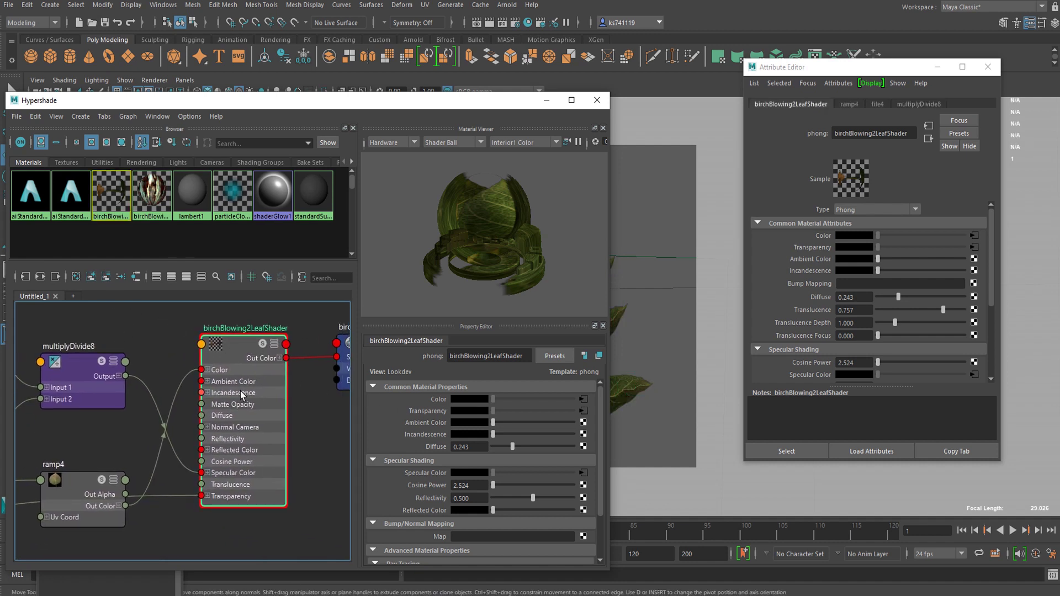
mouse_move(247, 361)
mouse_down()
mouse_move(244, 370)
mouse_move(246, 355)
mouse_up()
mouse_move(311, 413)
alt+middle_down()
mouse_move(221, 431)
mouse_move(317, 428)
alt+middle_up()
click(293, 387)
click(263, 406)
key(Delete)
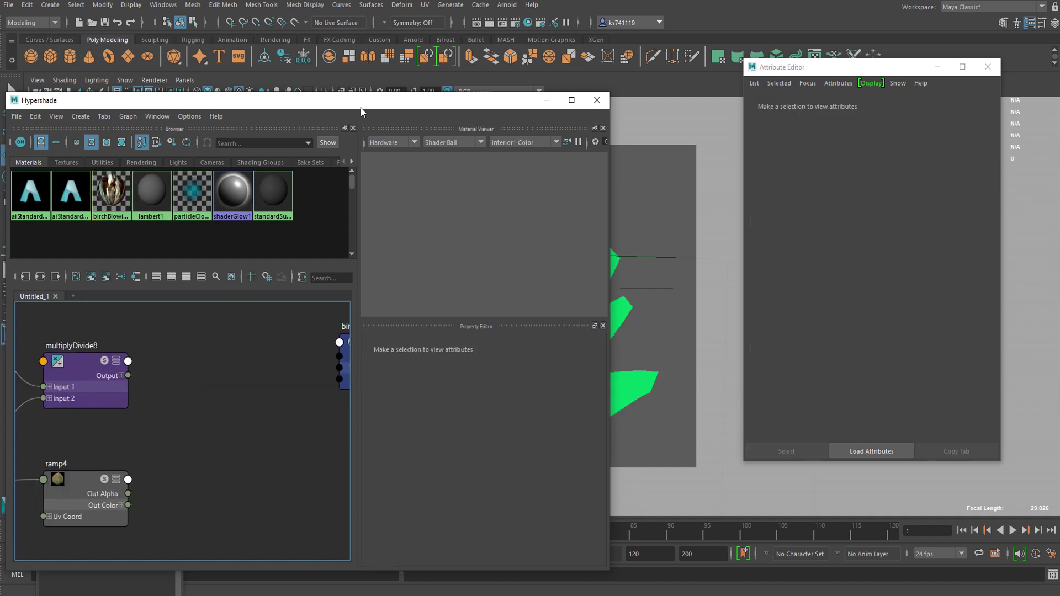
drag(360, 106, 188, 119)
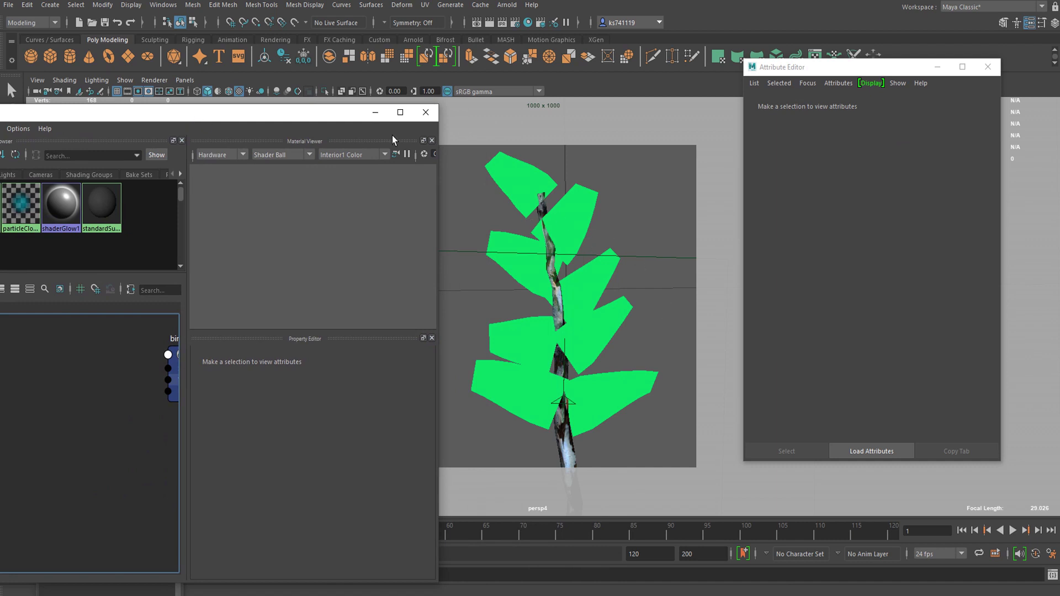
drag(270, 115, 480, 99)
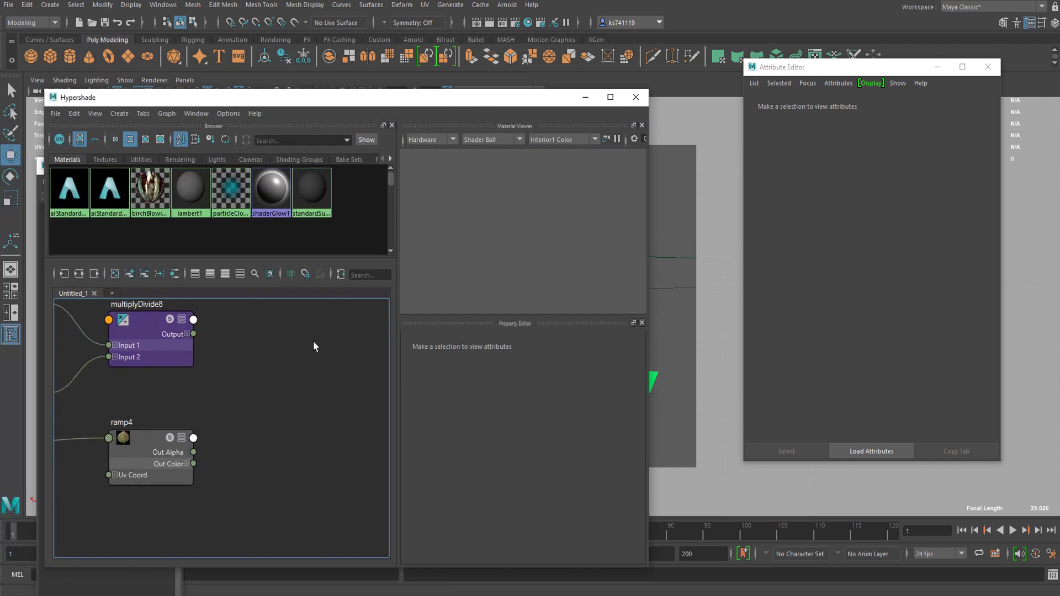
Create an aiStandardSurface material in the Hypershade graph beside the existing leaf texture nodes.
key(Tab)
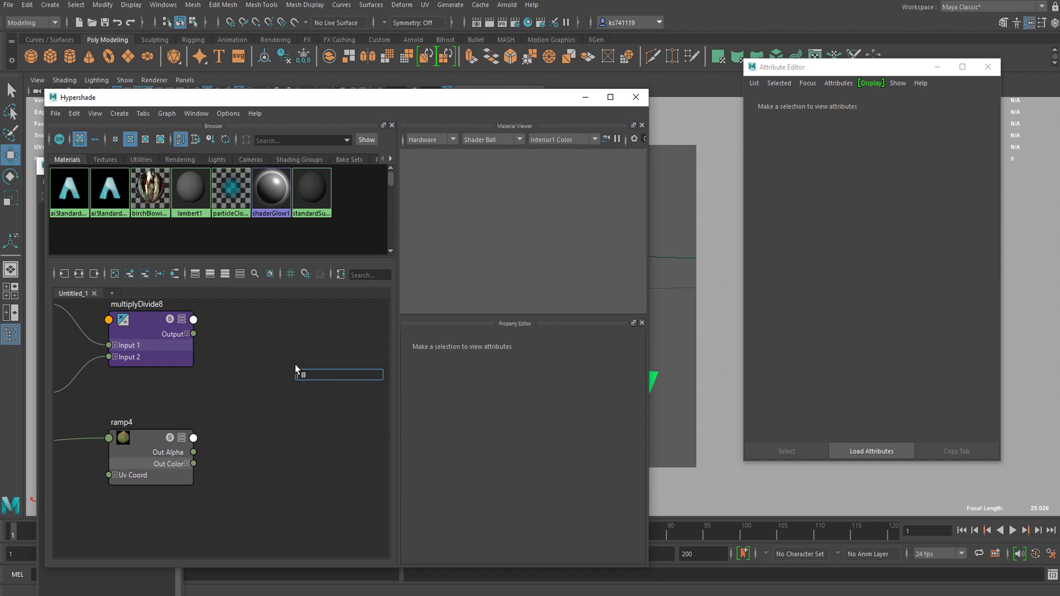
text(aista)
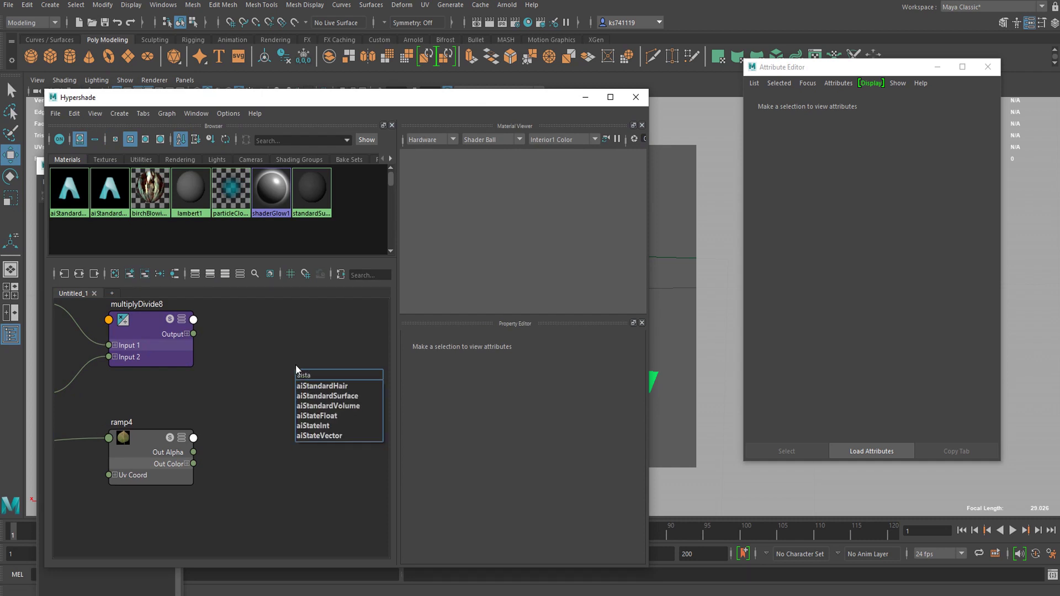
key(Down)
key(Down)
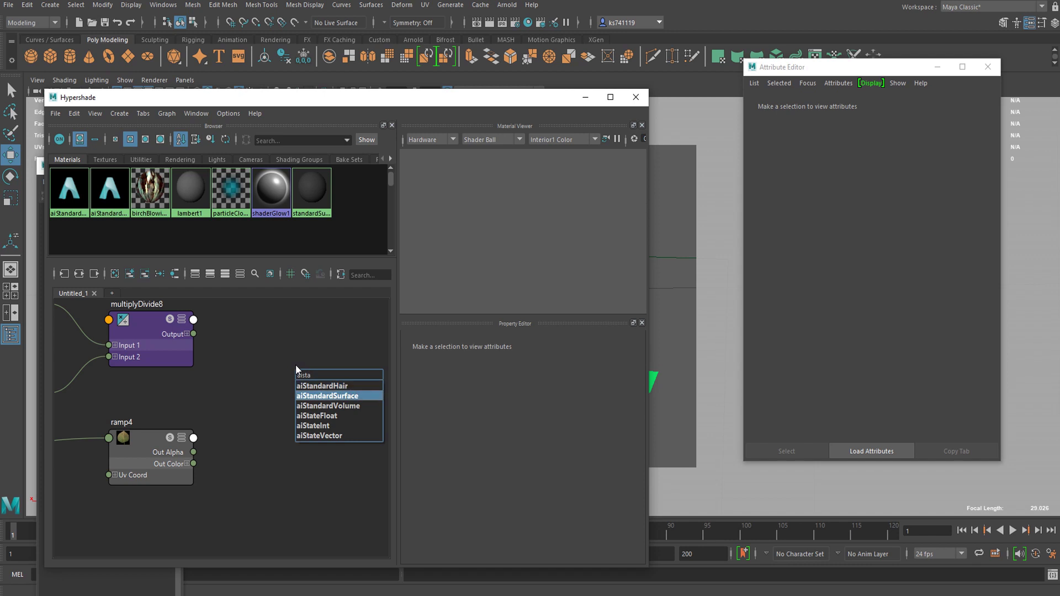
key(Return)
alt+middle_drag(320, 340, 187, 335)
drag(308, 391, 353, 408)
Delete the new material's own shading group and connect its Out Color to the Surface Shader of birchBlowing2LeafShaderSG.
alt+middle_drag(306, 436, 300, 481)
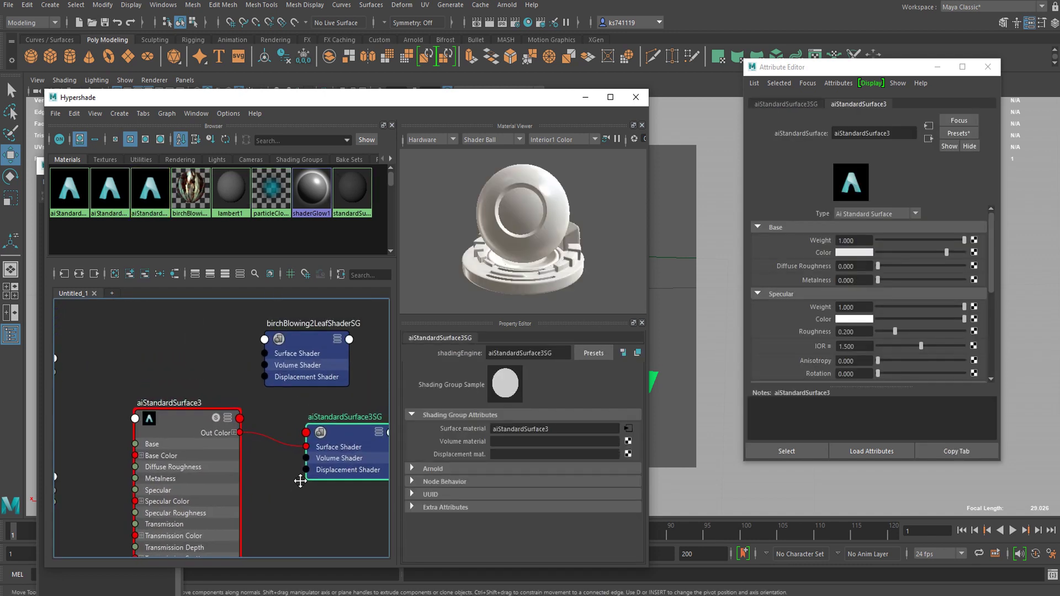
key(Delete)
drag(238, 452, 223, 385)
drag(236, 345, 265, 354)
click(304, 363)
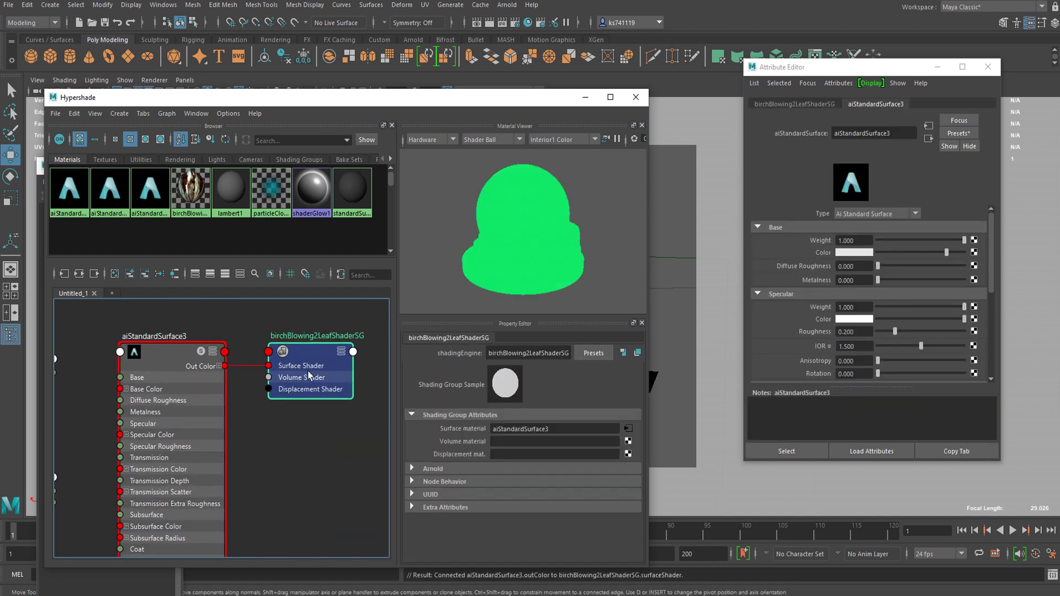
alt+middle_drag(88, 420, 166, 428)
alt+middle_drag(280, 313, 214, 321)
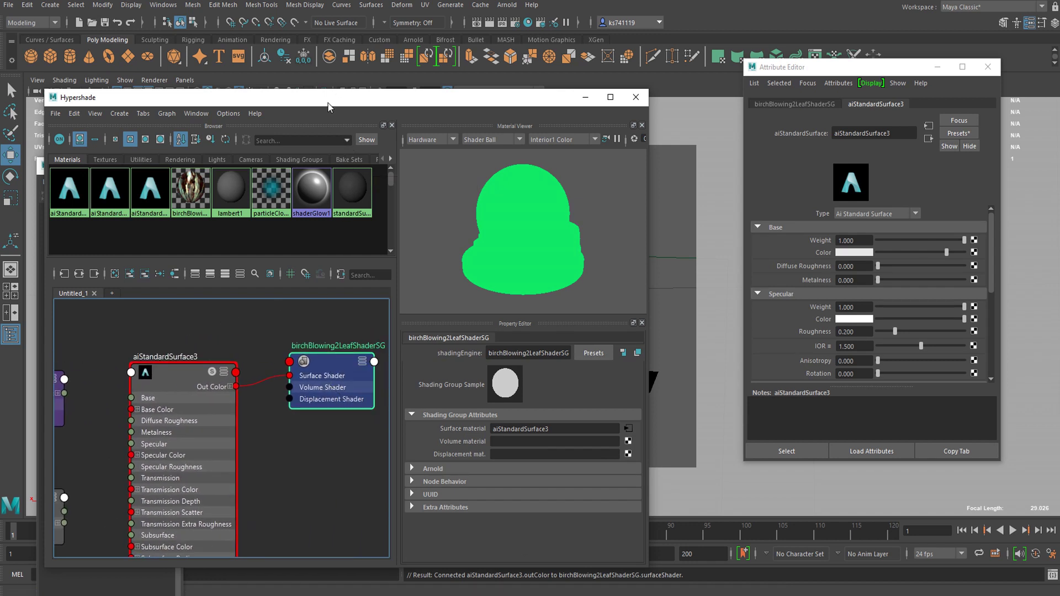
Locate the sideleaf.rgb file node at the start of the leaf network and move it closer to the other nodes.
drag(328, 106, 416, 124)
scroll(208, 379, up, 3)
alt+middle_drag(325, 464, 414, 406)
scroll(276, 444, down, 3)
alt+middle_drag(276, 444, 363, 428)
alt+middle_drag(314, 494, 435, 445)
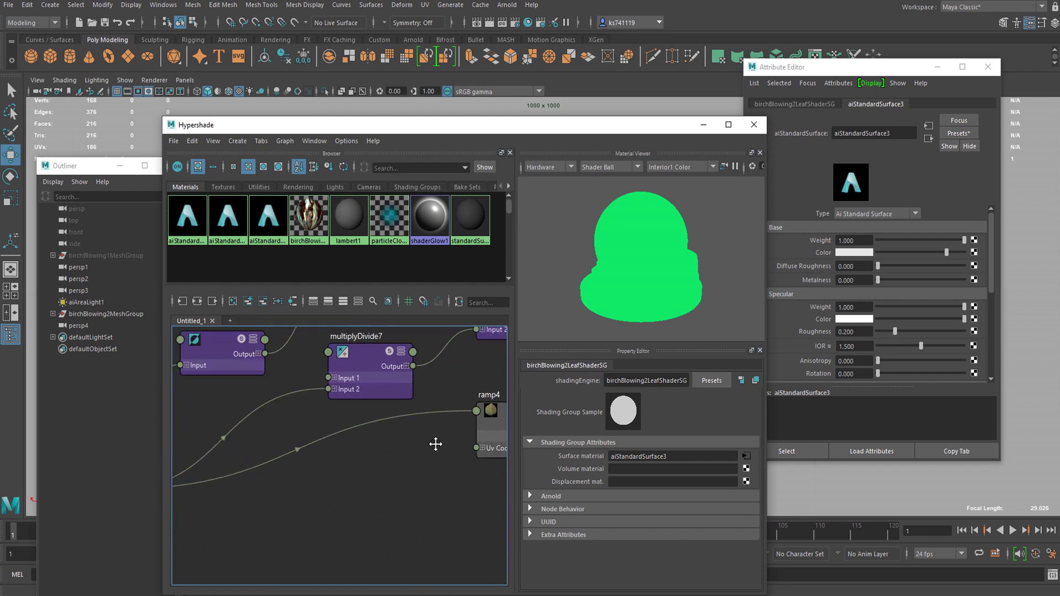
alt+middle_drag(291, 469, 363, 484)
alt+middle_drag(264, 521, 350, 501)
click(268, 476)
drag(224, 481, 350, 459)
Connect the sideleaf.rgb file node's Out Color to the Base Color of aiStandardSurface3.
alt+middle_drag(419, 505, 145, 539)
scroll(350, 466, down, 2)
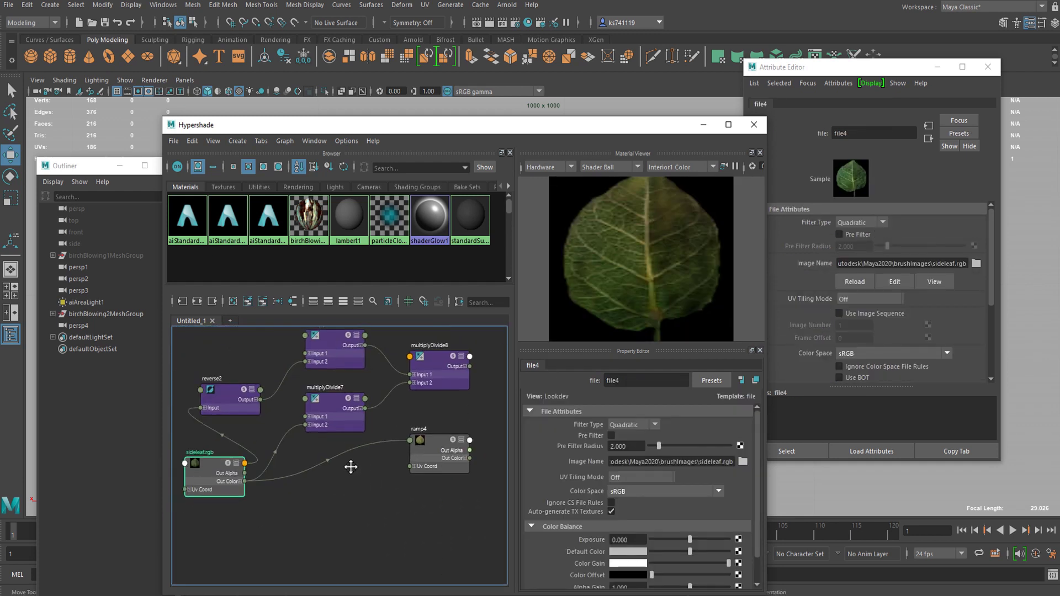
middle_drag(350, 466, 323, 478)
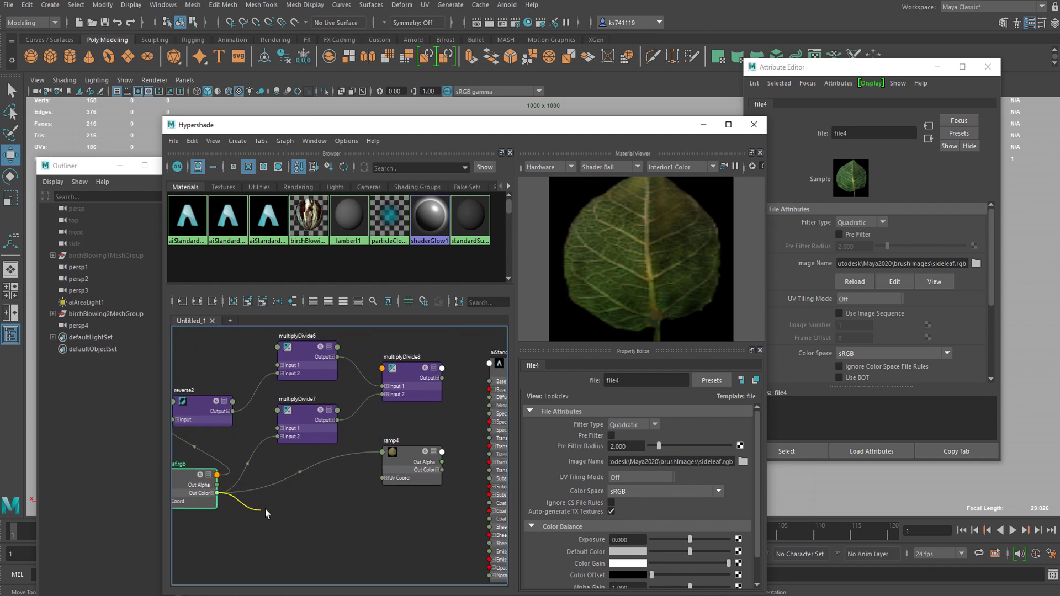
drag(277, 509, 489, 389)
middle_drag(466, 415, 372, 439)
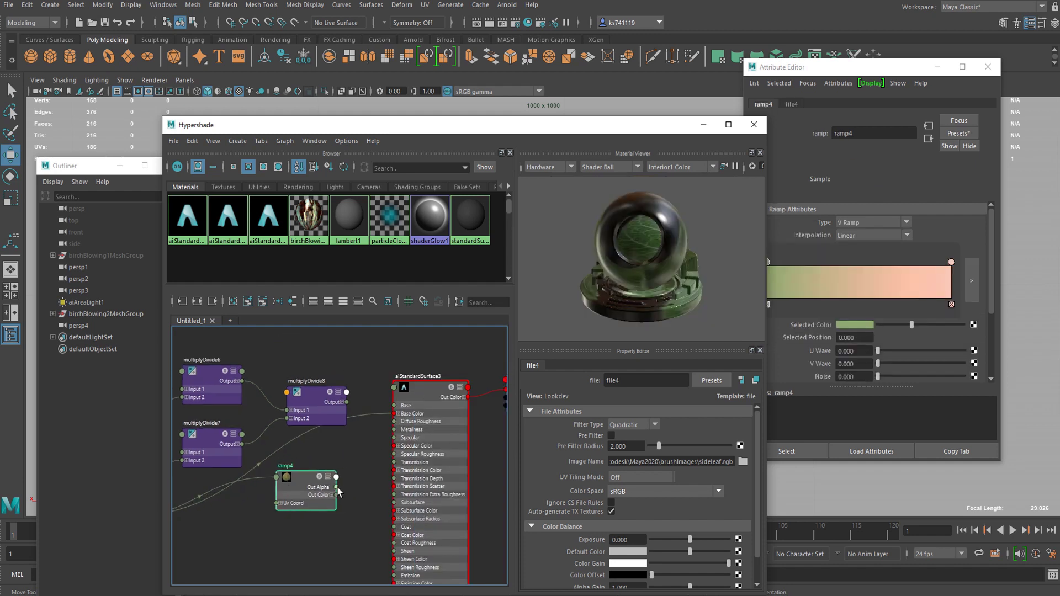
Compare the ramp4 and sideleaf.rgb textures and check how the leaves look on the branch.
drag(303, 480, 309, 485)
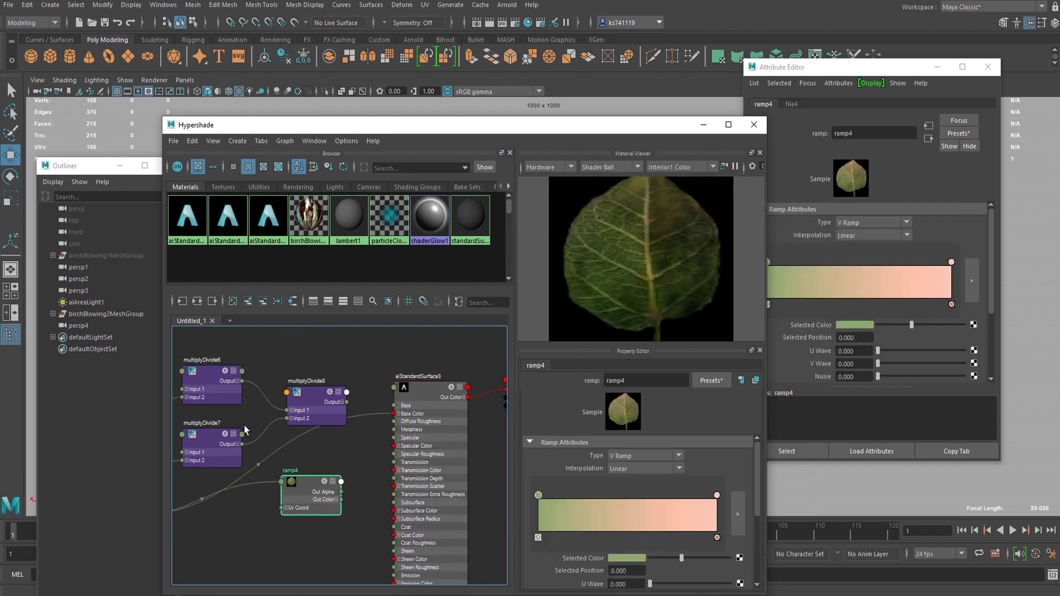
alt+middle_drag(233, 506, 332, 459)
click(194, 475)
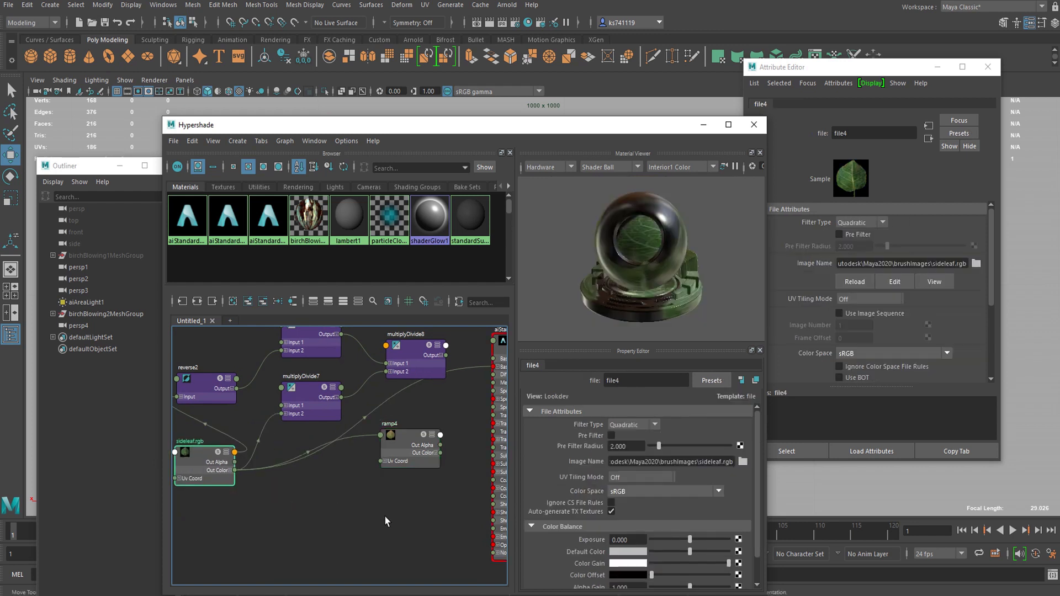
alt+middle_drag(386, 521, 311, 480)
drag(653, 127, 383, 85)
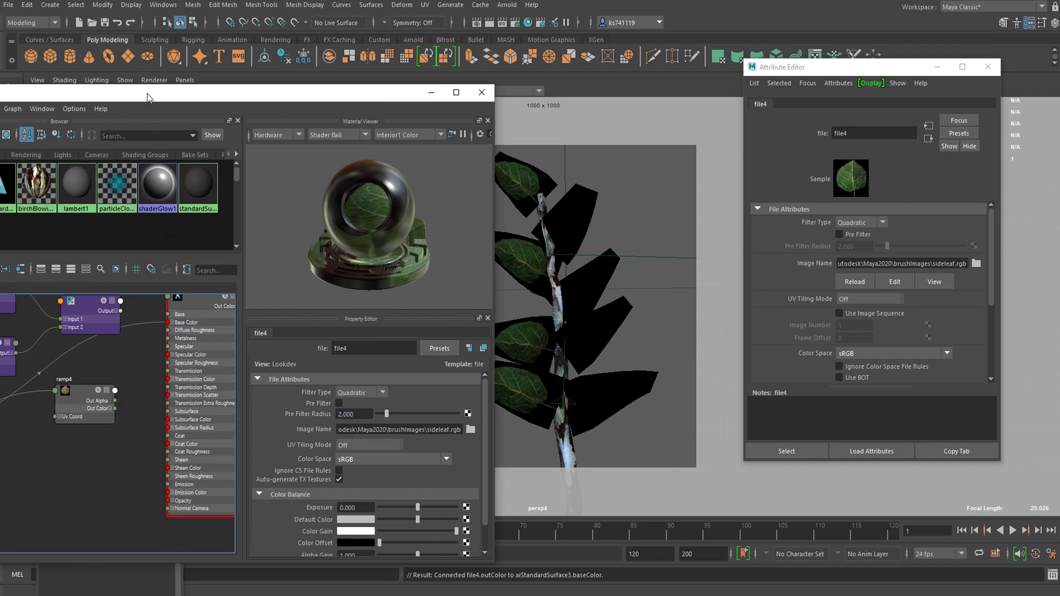
drag(146, 94, 368, 55)
Spread out the sideleaf.rgb and multiplyDivide7 nodes in the graph and display multiplyDivide7's attributes.
alt+middle_drag(259, 394, 307, 428)
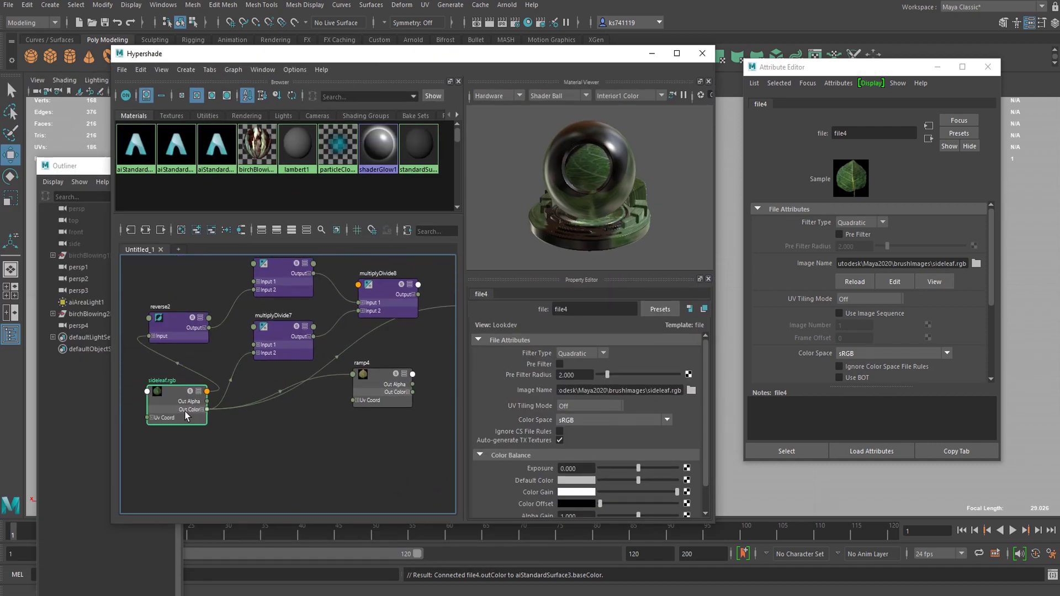
mouse_move(188, 414)
mouse_down()
mouse_move(172, 426)
mouse_move(187, 436)
mouse_move(171, 371)
mouse_move(176, 430)
mouse_up()
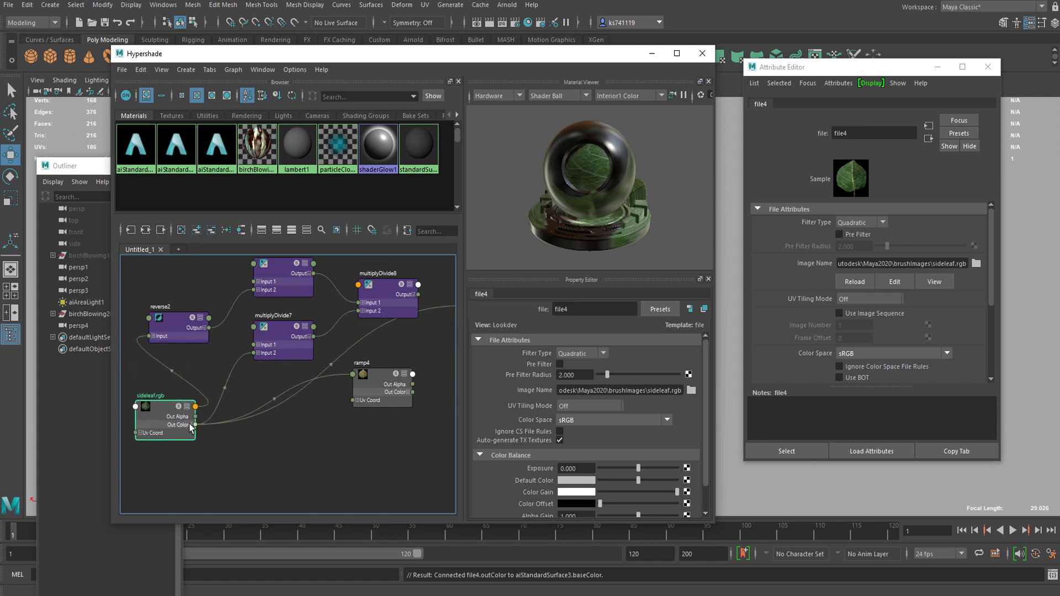
click(265, 353)
alt+middle_drag(328, 402, 293, 404)
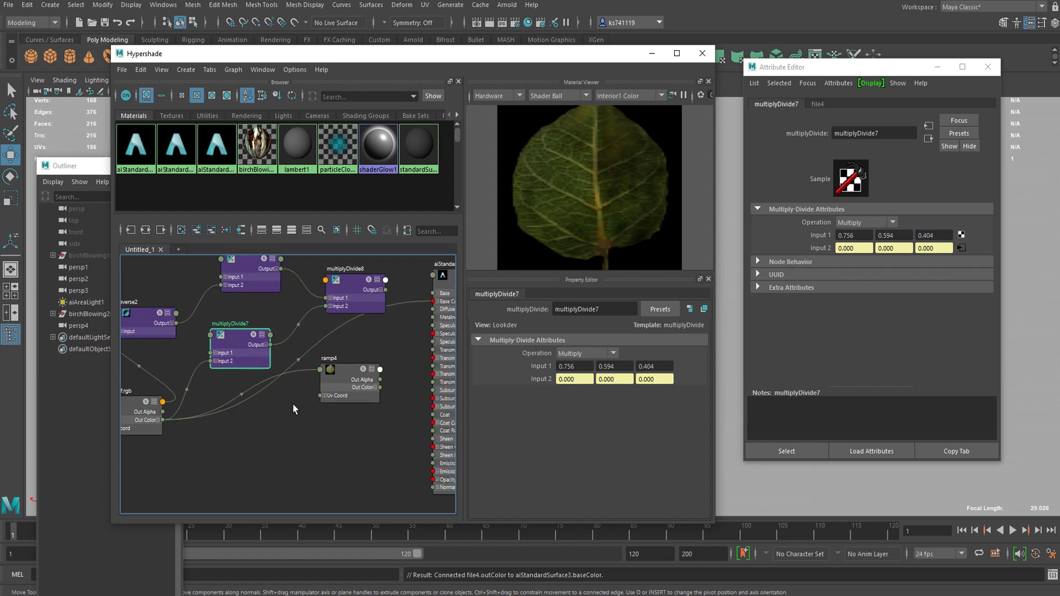
Rearrange the reverse2 and multiplyDivide7 nodes, then connect multiplyDivide7's Output to the Opacity of aiStandardSurface3.
alt+middle_drag(221, 406, 242, 427)
click(269, 287)
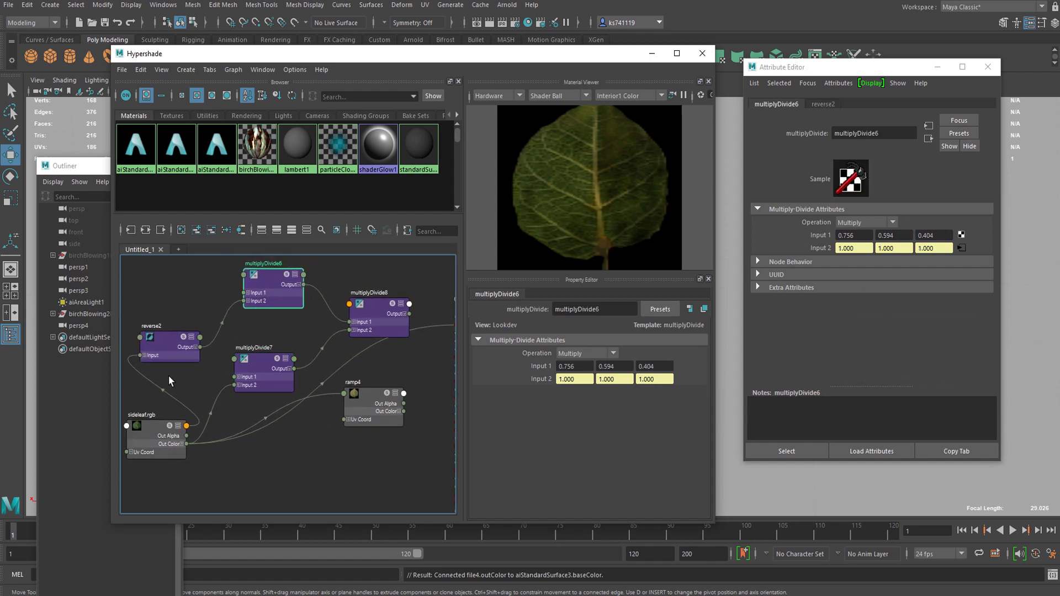
drag(165, 358, 189, 322)
alt+middle_drag(278, 461, 240, 418)
drag(224, 332, 250, 422)
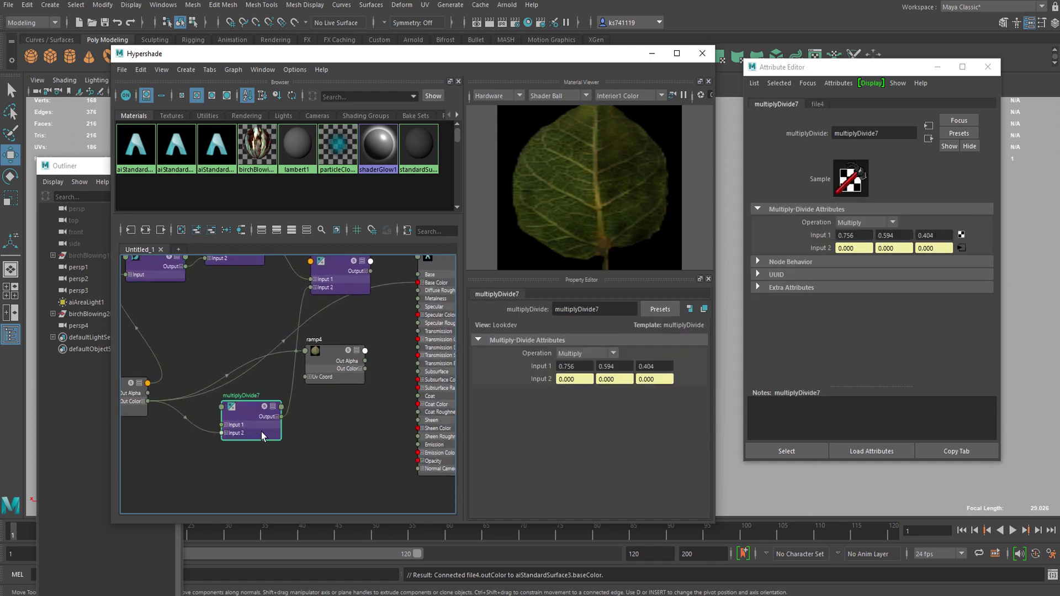
alt+middle_drag(288, 442, 305, 391)
drag(298, 381, 437, 431)
Set all three Input 1 values of multiplyDivide7 to 100.
alt+middle_drag(390, 456, 310, 471)
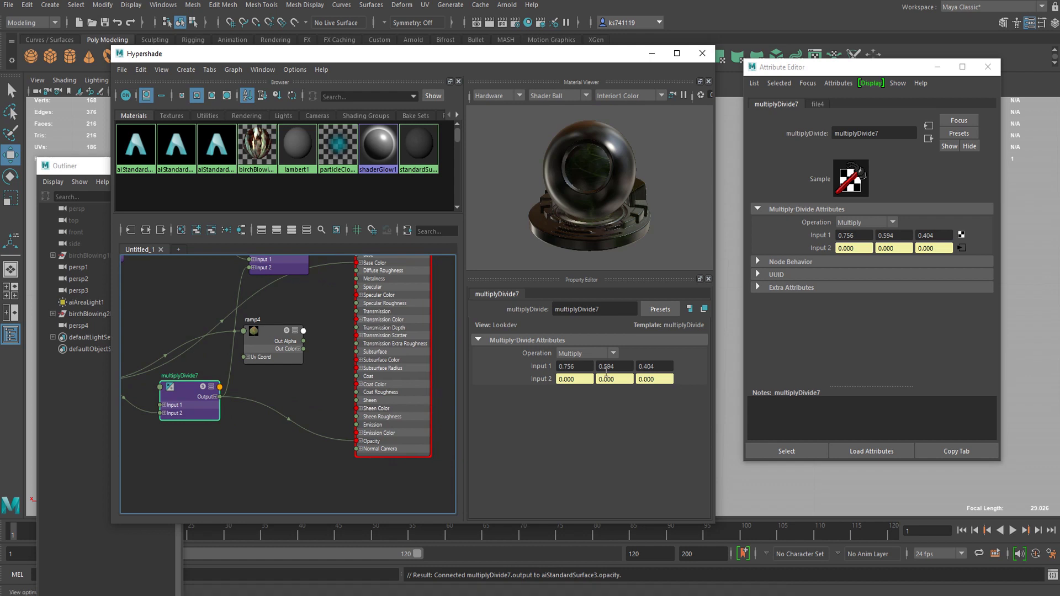
double_click(590, 364)
text(100)
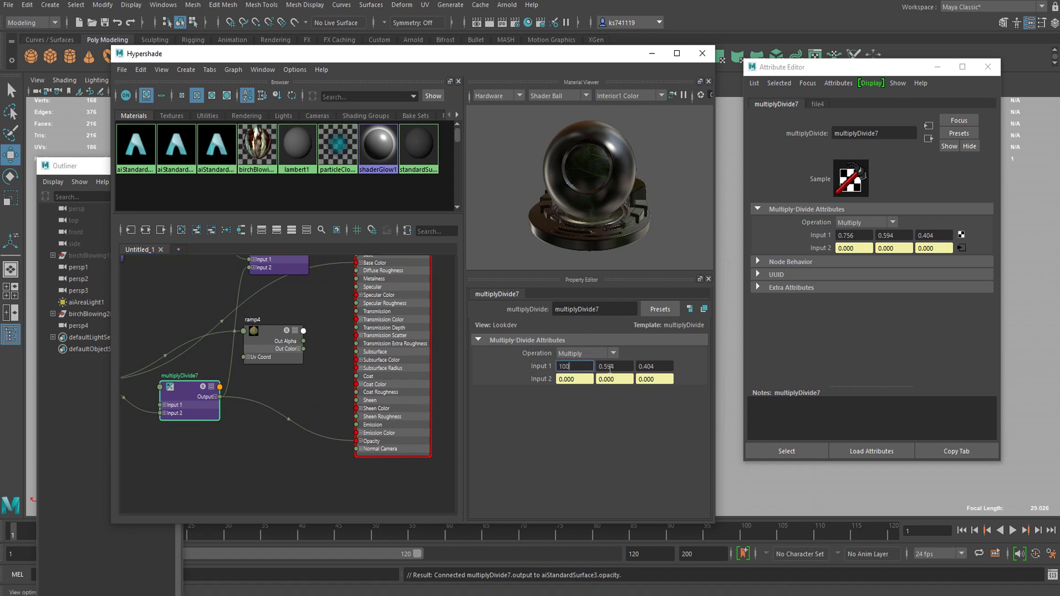
key(Tab)
text(100)
key(Return)
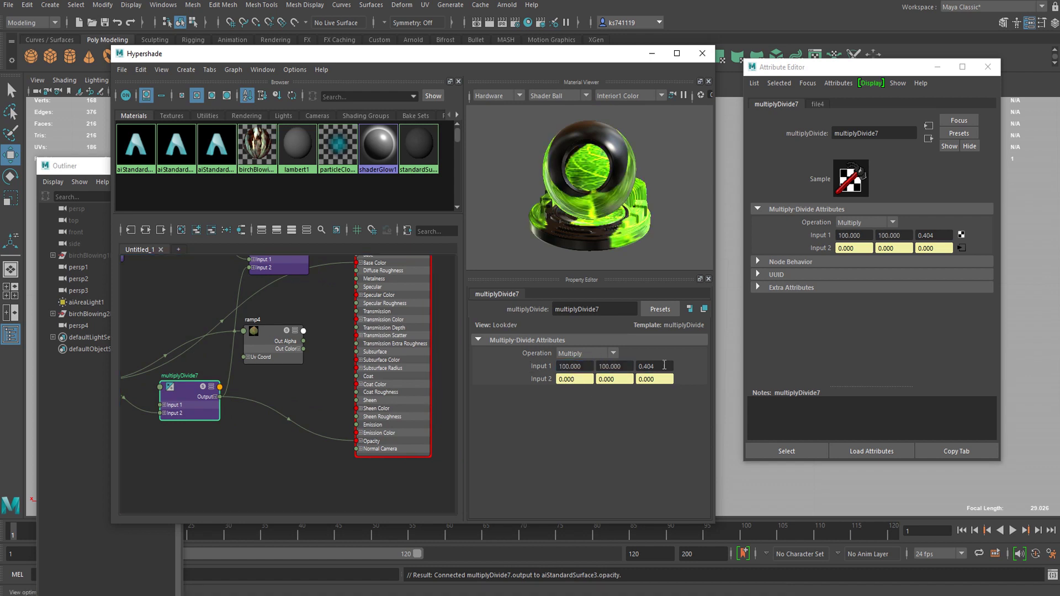
double_click(664, 365)
text(100)
key(Return)
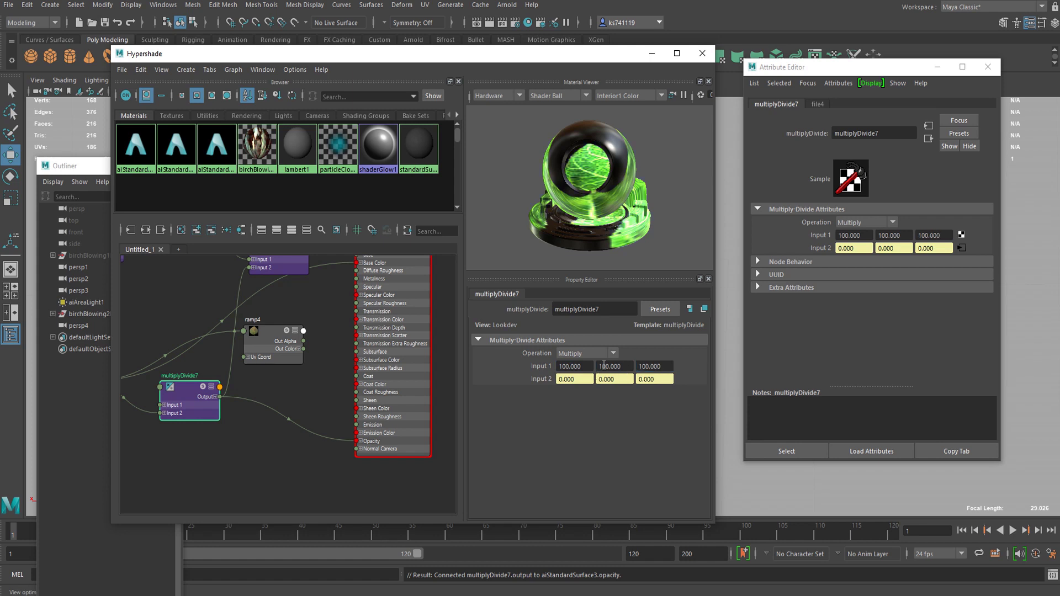
Render the branch with Arnold, inspect the leaf cutouts up close, and stop the render.
click(507, 5)
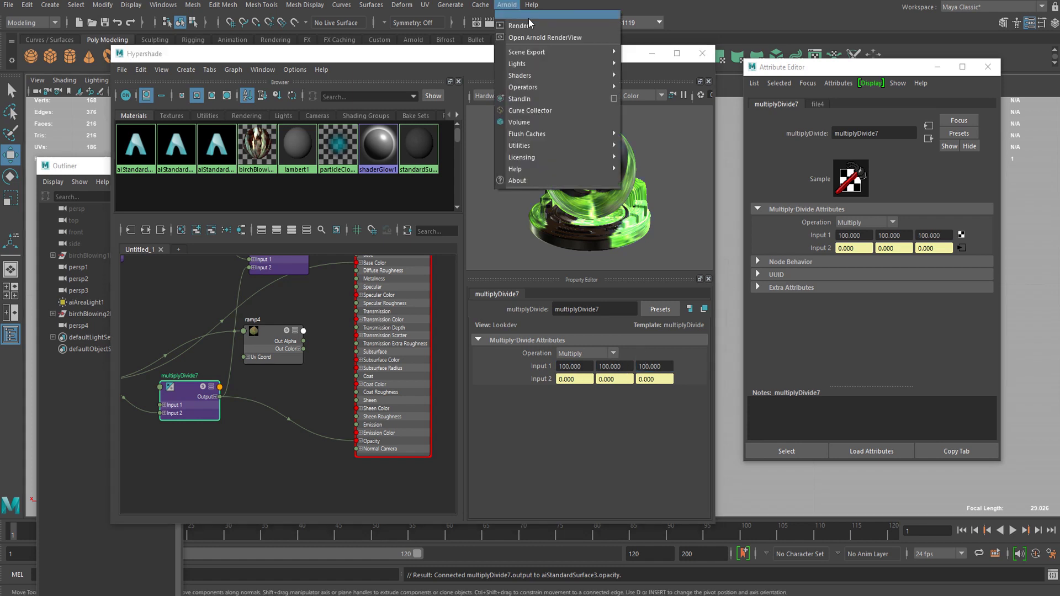
click(535, 24)
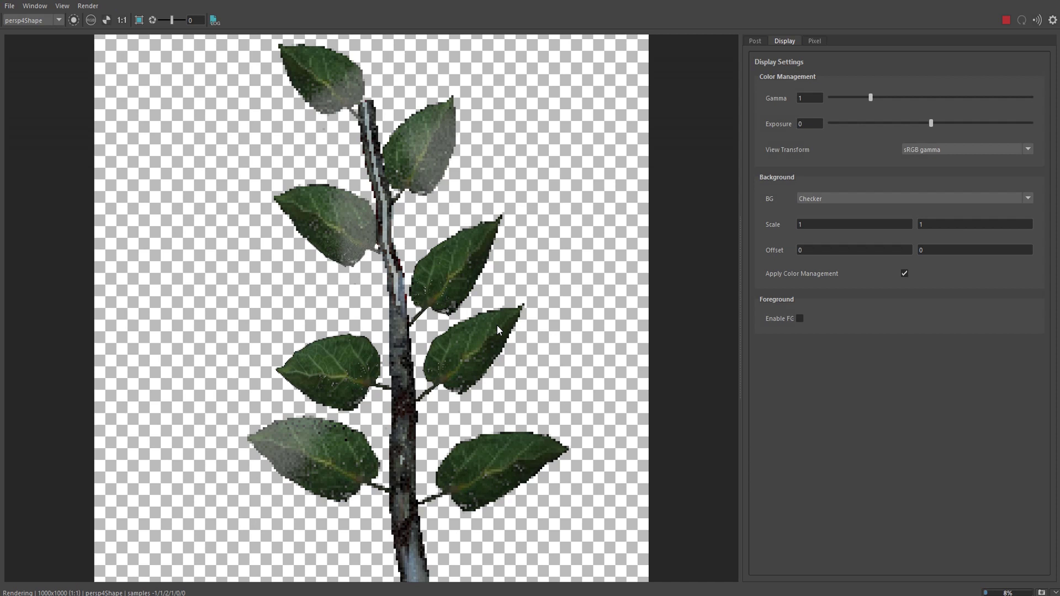
scroll(496, 324, up, 1)
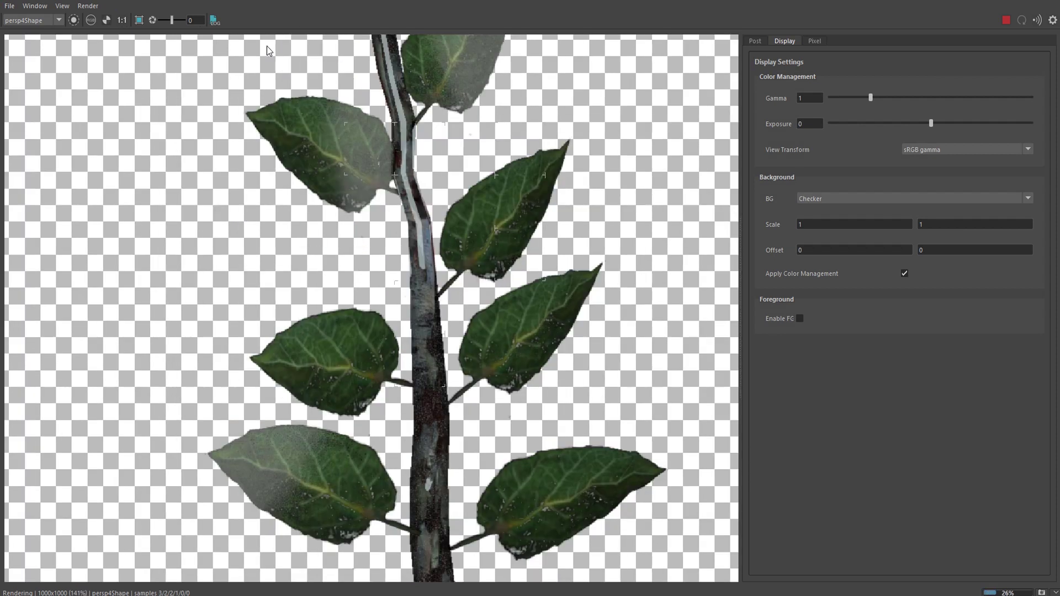
click(1006, 21)
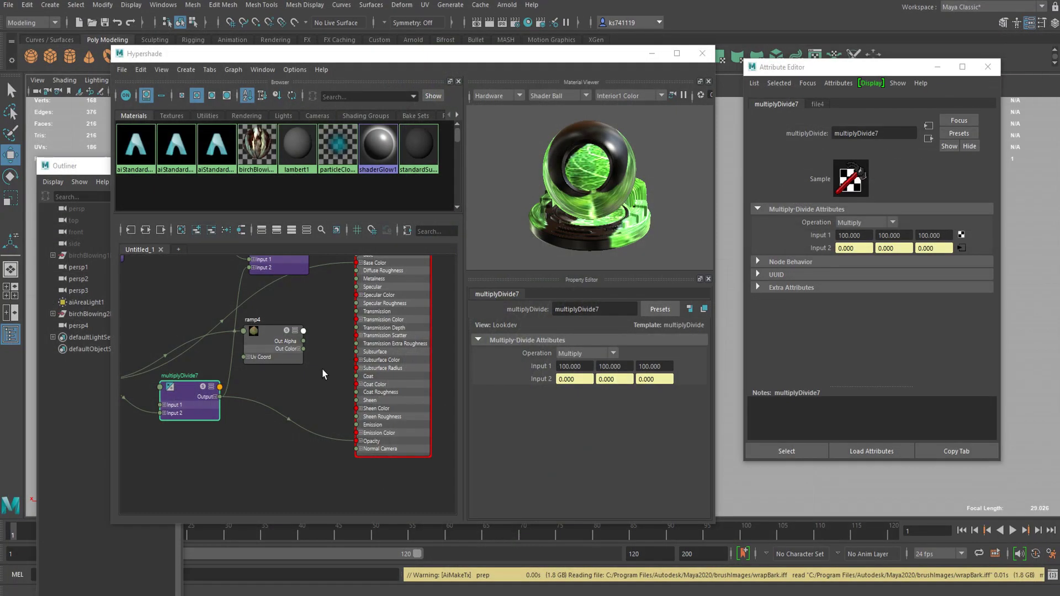
Set aiStandardSurface3's specular weight to about 0.427 and its specular roughness to about 0.72.
click(366, 341)
scroll(620, 429, down, 2)
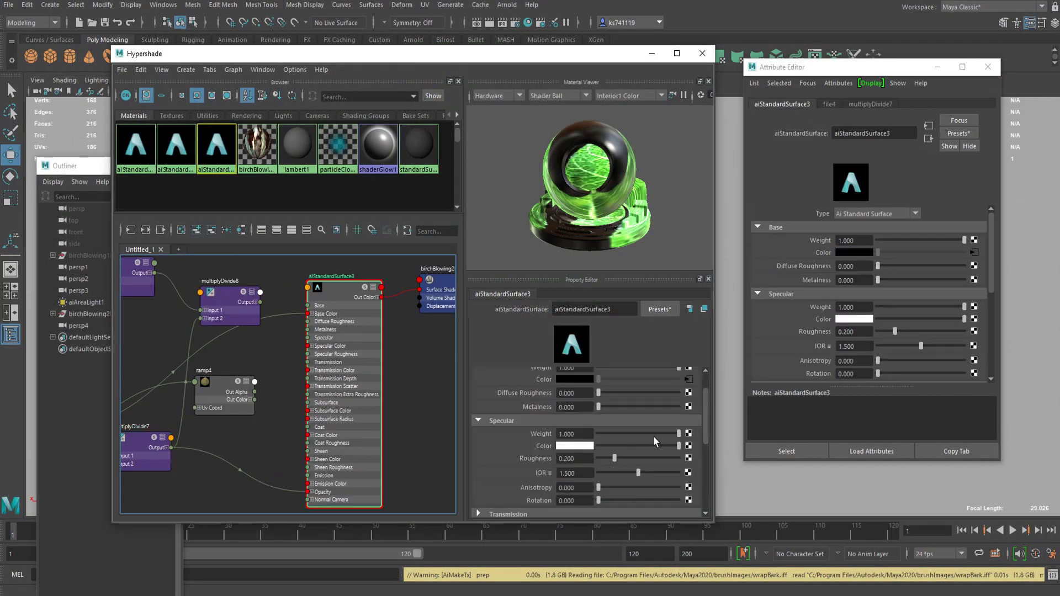
click(632, 434)
click(621, 458)
drag(621, 458, 656, 458)
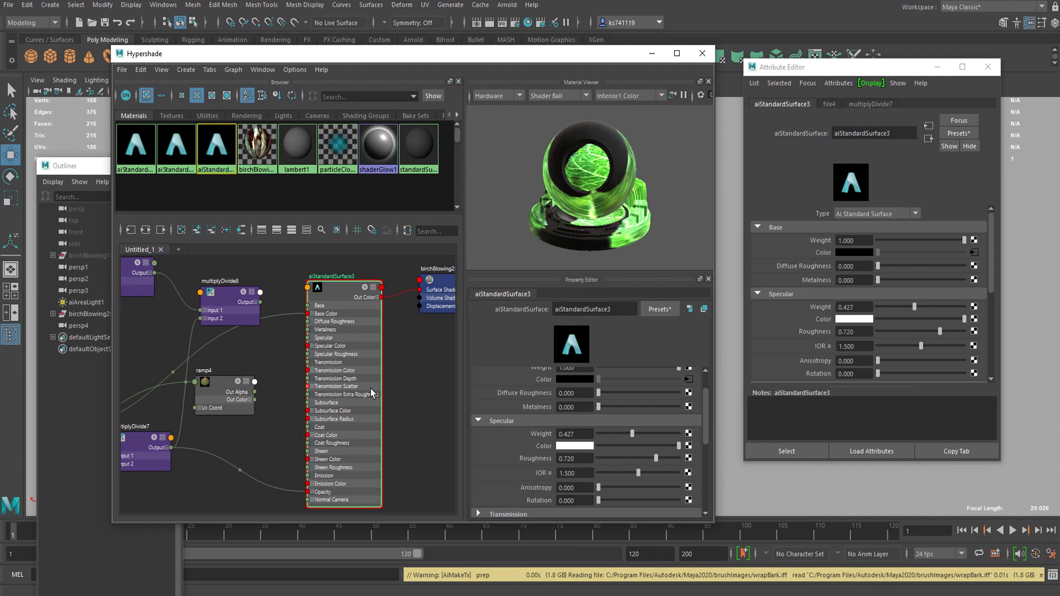
Lower the specular weight of aiStandardSurface3 to 0.
mouse_move(397, 375)
alt+middle_down()
mouse_move(382, 403)
mouse_move(397, 375)
alt+middle_up()
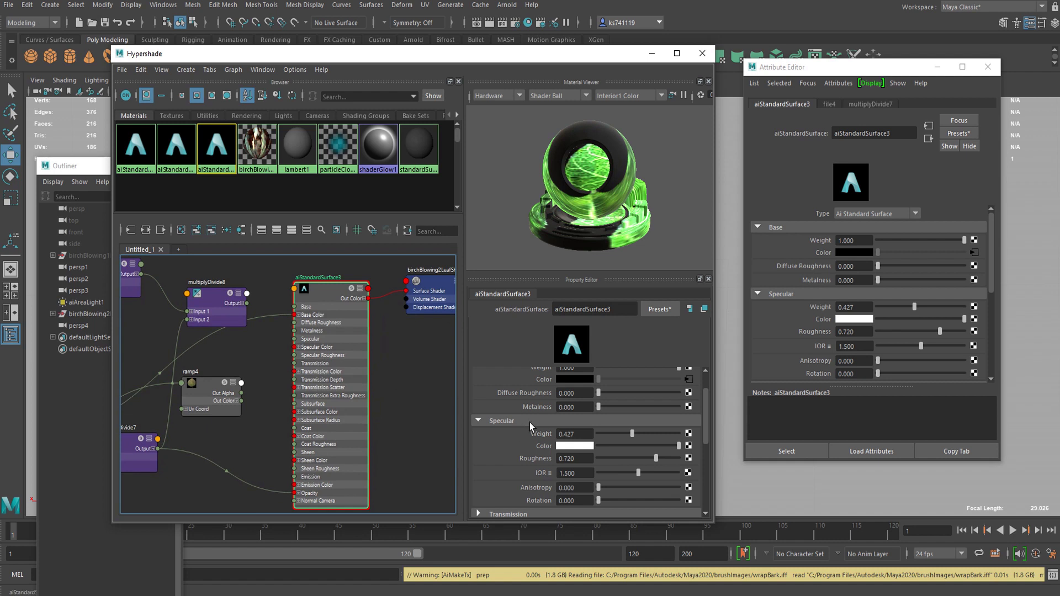
scroll(284, 362, down, 3)
alt+middle_drag(274, 373, 320, 405)
scroll(321, 407, up, 2)
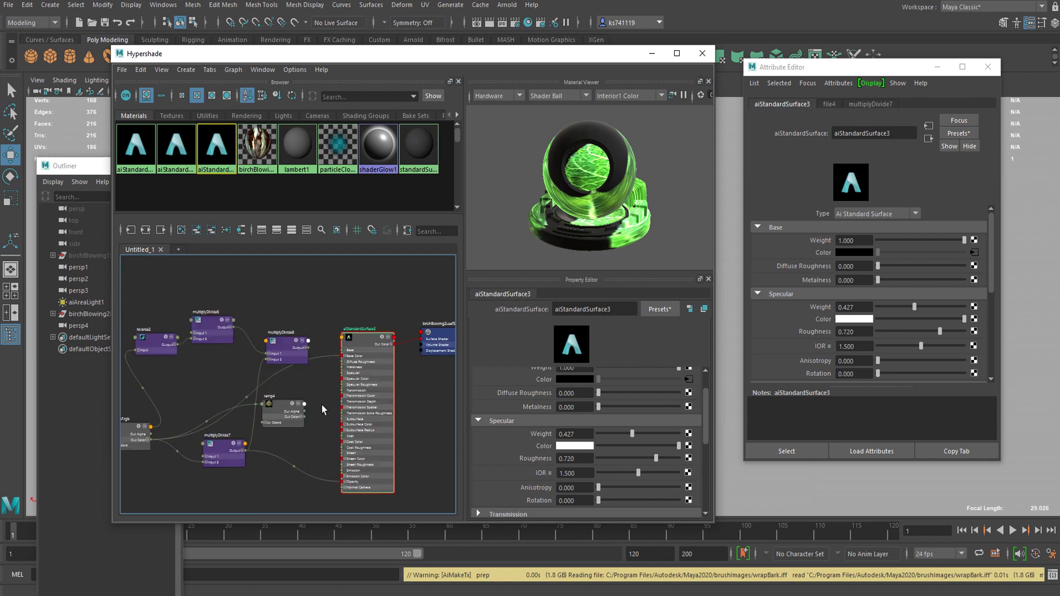
drag(627, 434, 556, 440)
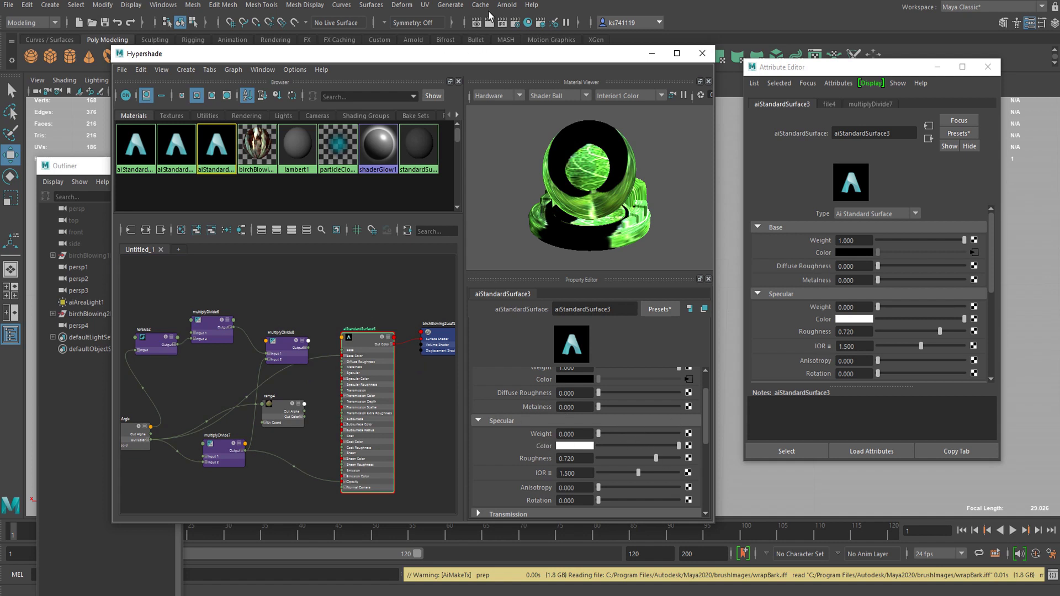
click(507, 4)
click(426, 313)
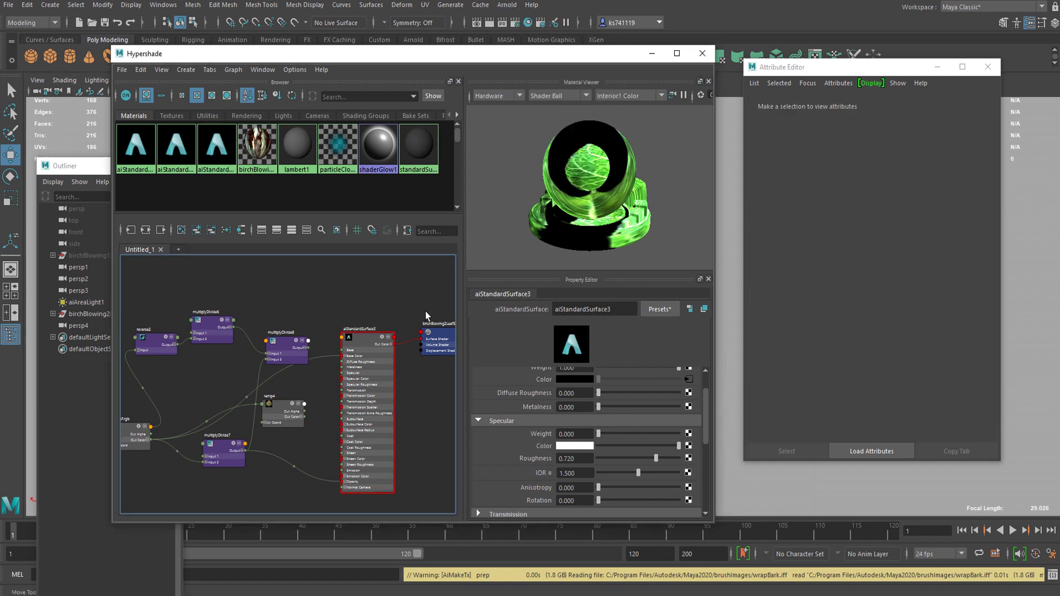
alt+middle_drag(426, 314, 422, 316)
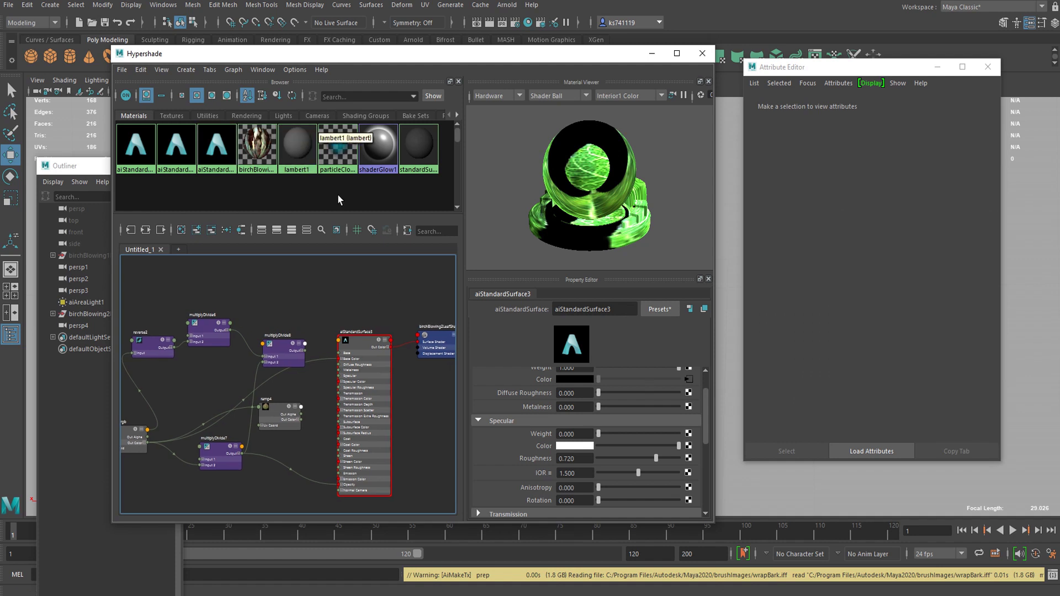
Graph the network of the remaining birch bark material and delete its birchBlowing2Shader node.
right_drag(268, 153, 267, 185)
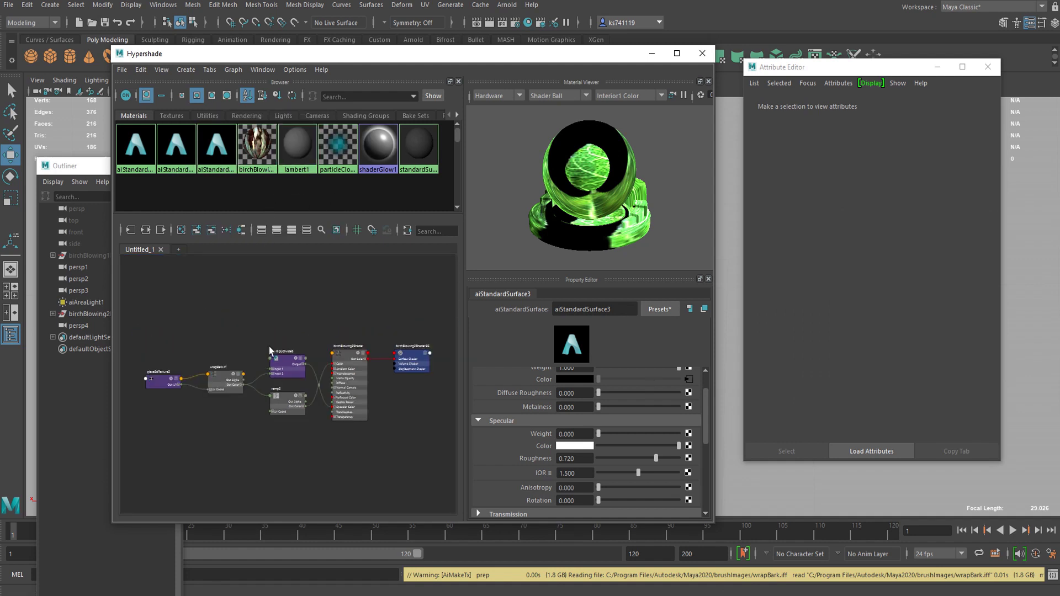
scroll(302, 383, up, 6)
alt+middle_drag(342, 305, 272, 283)
click(383, 348)
key(Delete)
Add an aiStandardSurface node to the bark network in place of the deleted shader.
middle_drag(384, 353, 310, 347)
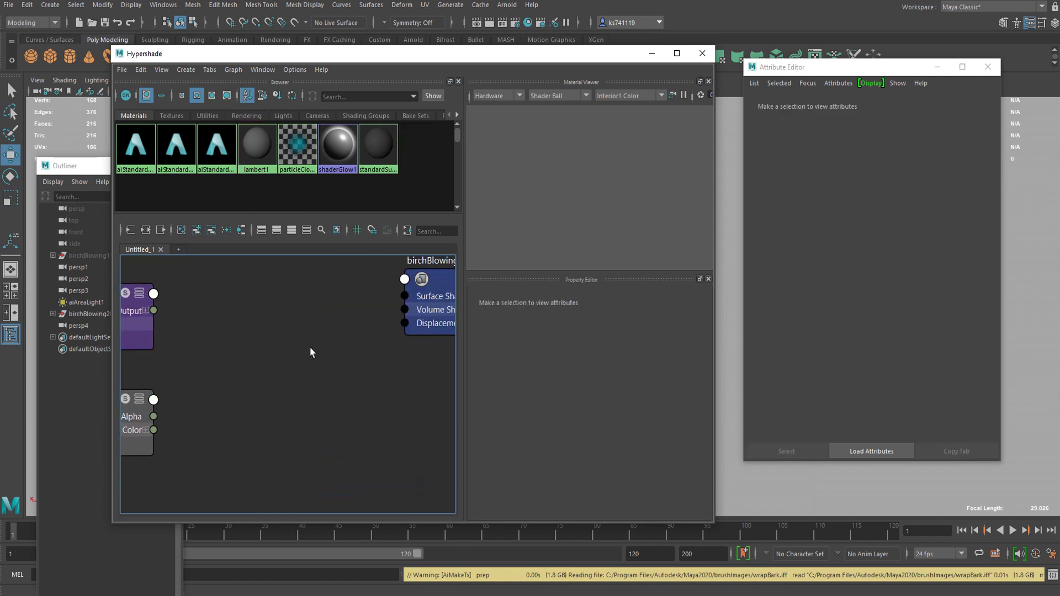
key(Tab)
text(aistan)
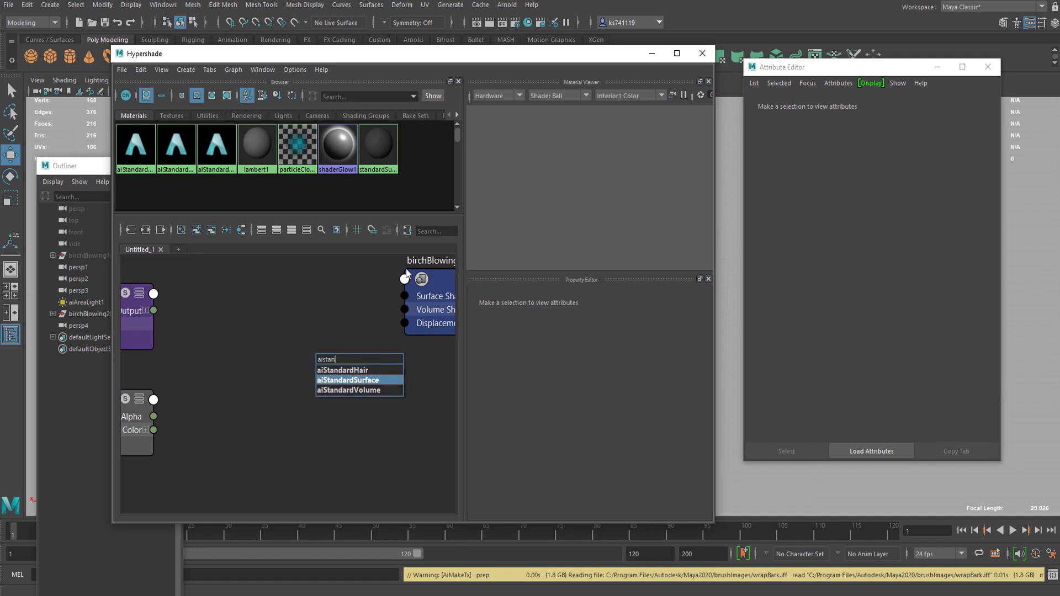
key(Return)
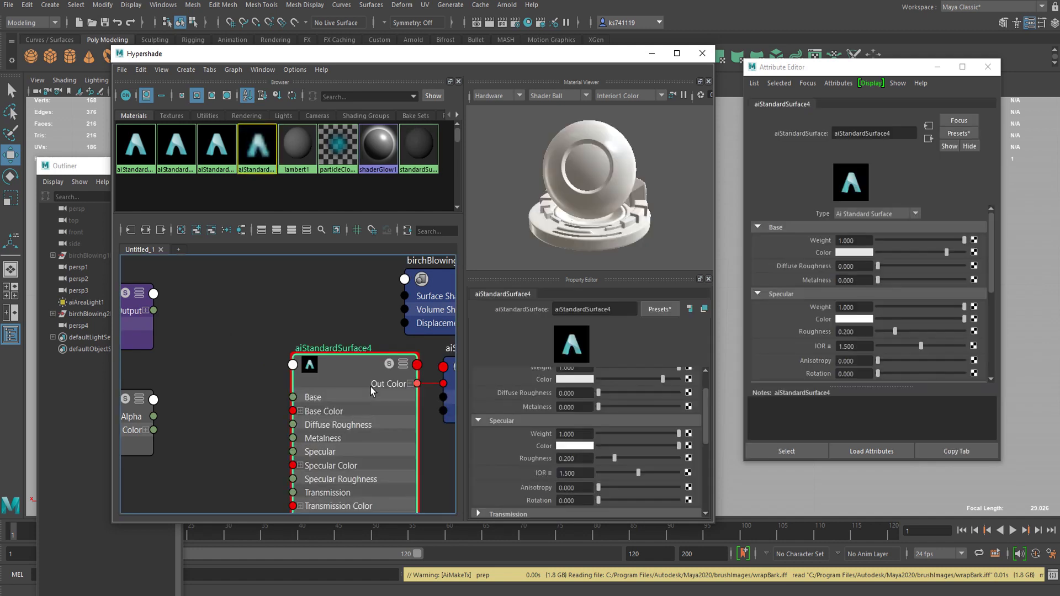
key(Delete)
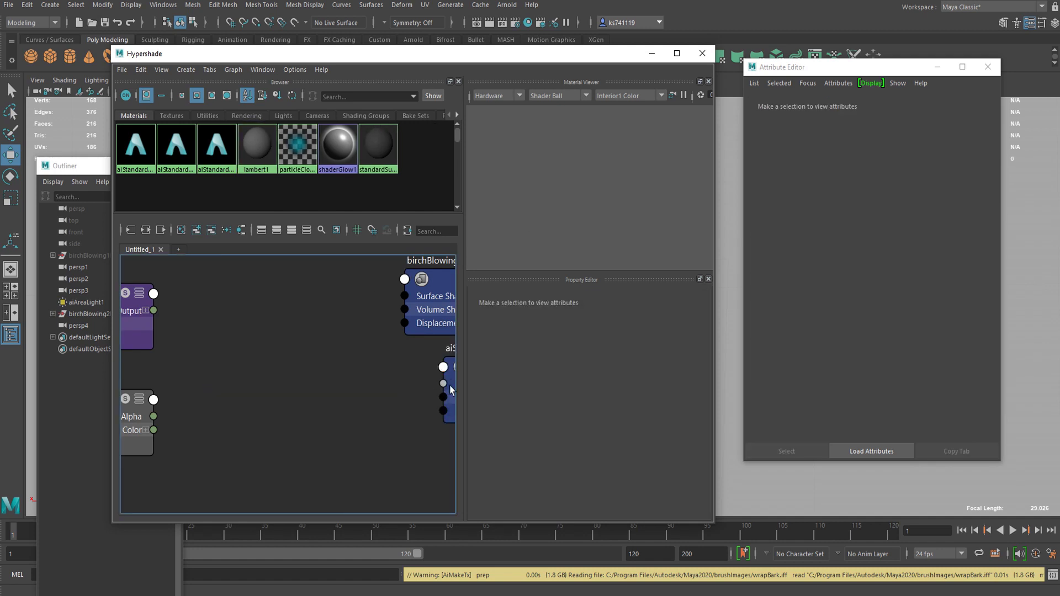
key(ctrl+z)
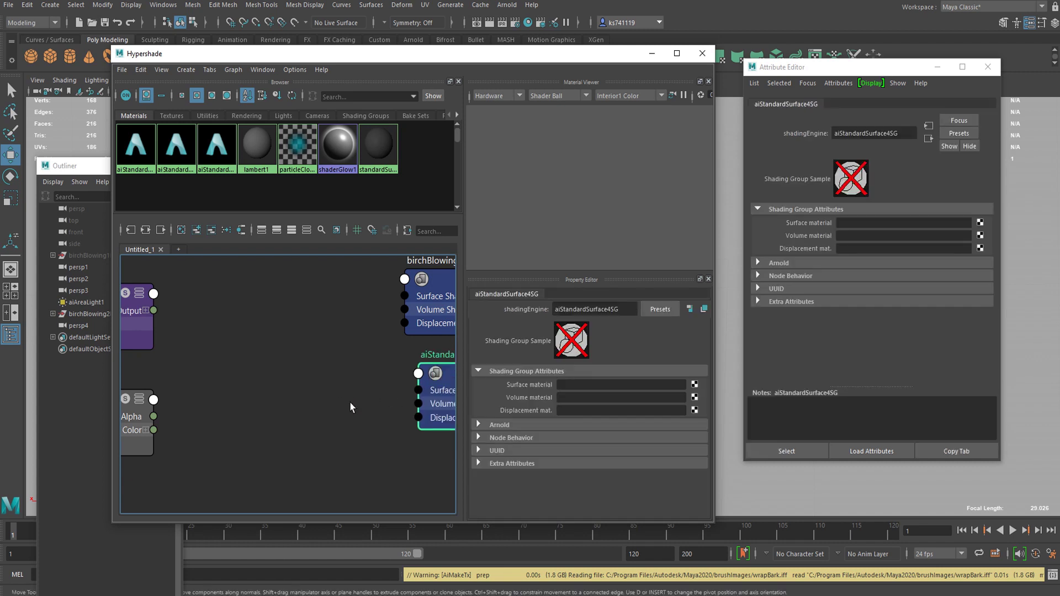
key(ctrl+z)
Delete the extra aiStandardSurface4SG shading group attached to the new material.
click(434, 391)
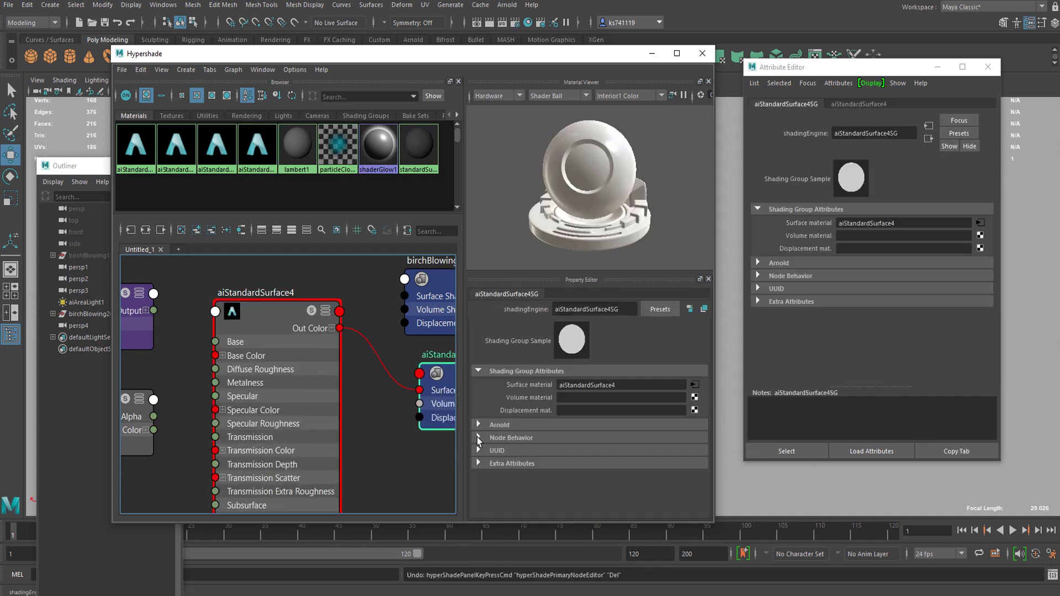
alt+middle_drag(451, 420, 354, 412)
key(Delete)
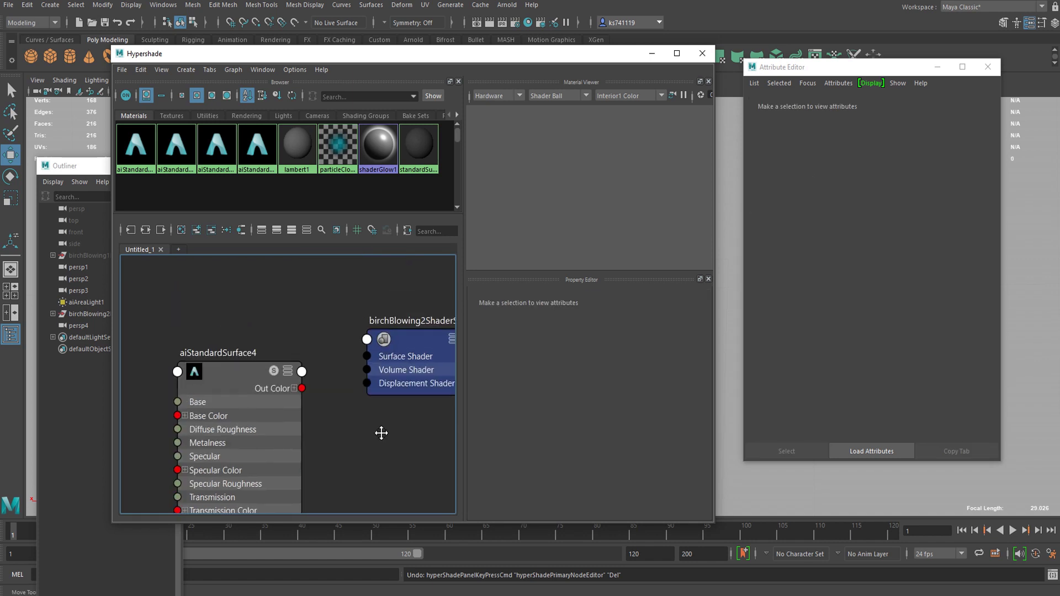
Connect aiStandardSurface4's Out Color to the Surface Shader of the birchBlowing2Shader shading group and reposition the material node.
drag(308, 389, 374, 358)
alt+middle_drag(335, 408, 367, 379)
drag(286, 403, 307, 364)
Connect ramp3's Out Color to the Base Color of aiStandardSurface4 and set the material's specular weight to 0.
alt+middle_drag(189, 327, 275, 363)
alt+middle_drag(266, 416, 299, 359)
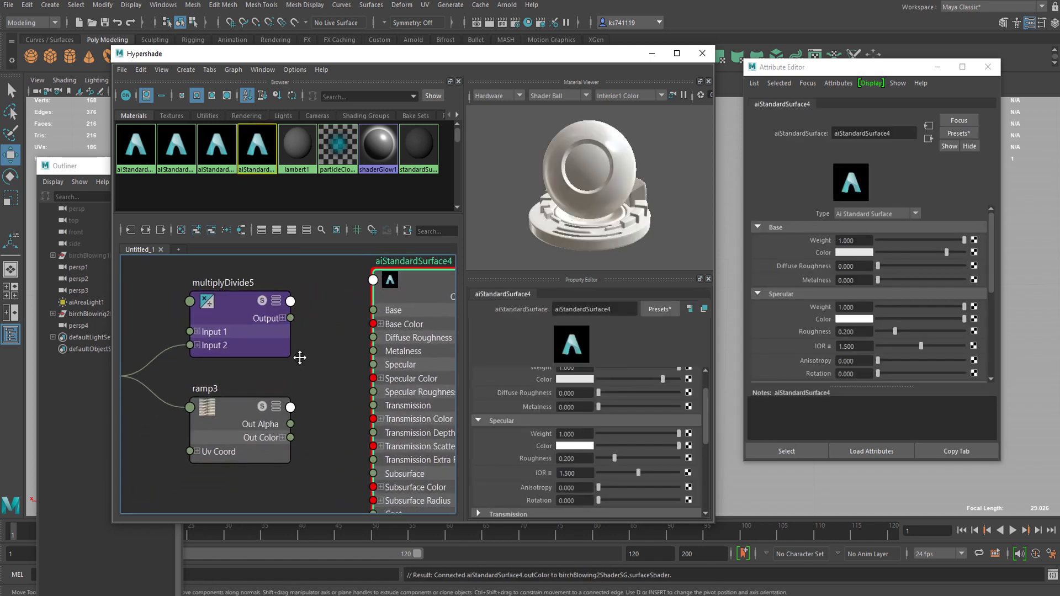
alt+middle_drag(224, 365, 401, 334)
alt+middle_drag(292, 383, 257, 362)
alt+middle_drag(176, 359, 209, 350)
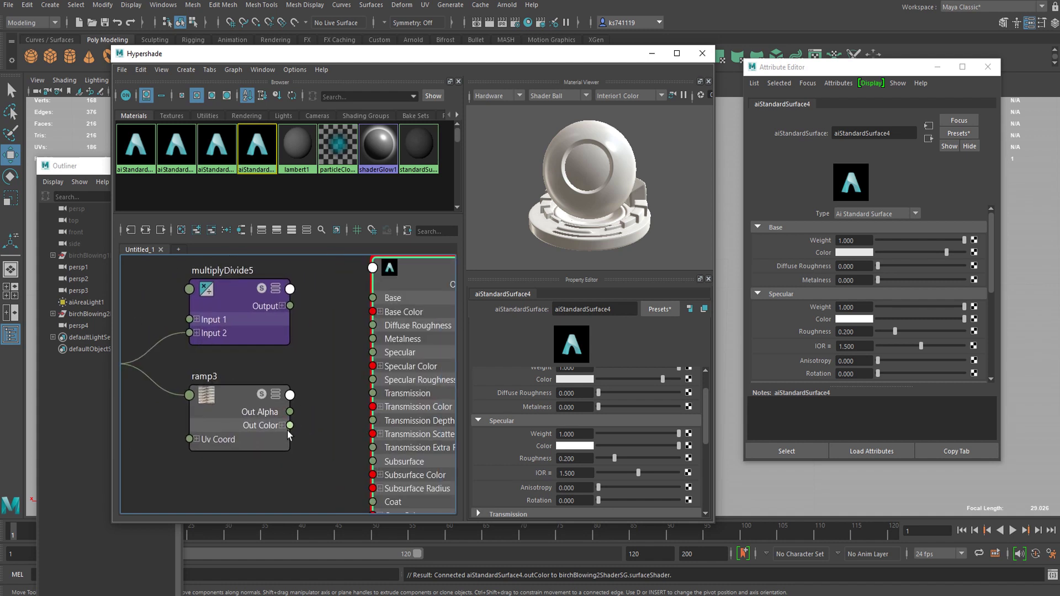
drag(290, 426, 375, 312)
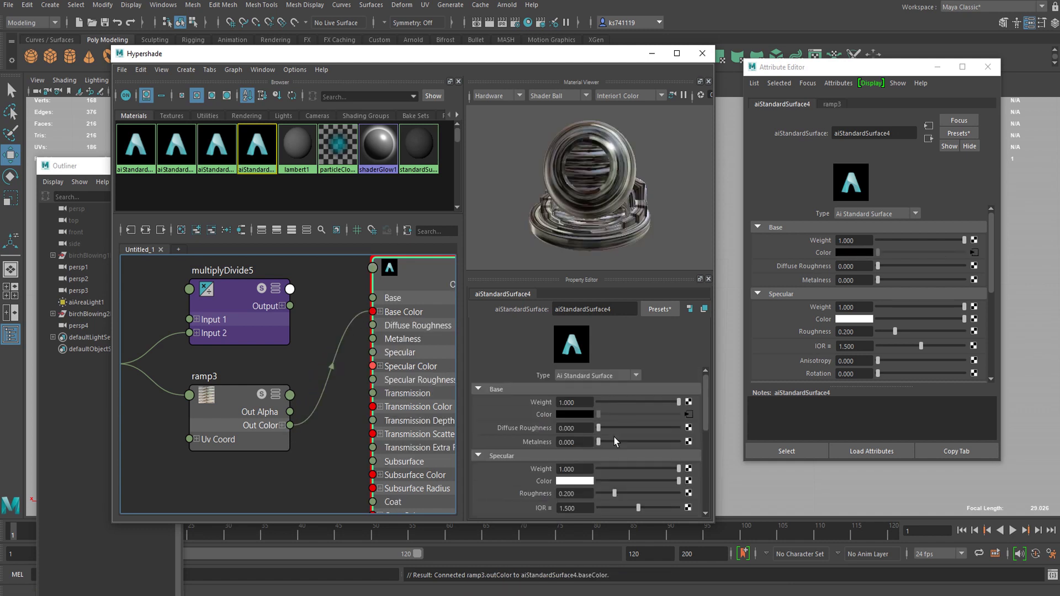
drag(679, 433, 598, 437)
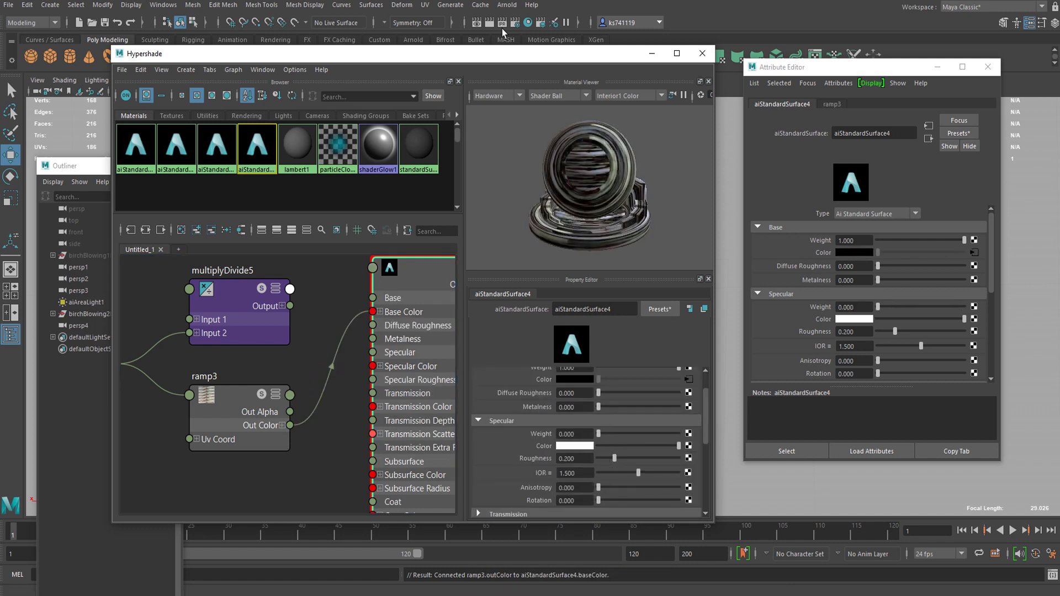
Render the branch with Arnold and examine the bark and leaf materials.
click(507, 4)
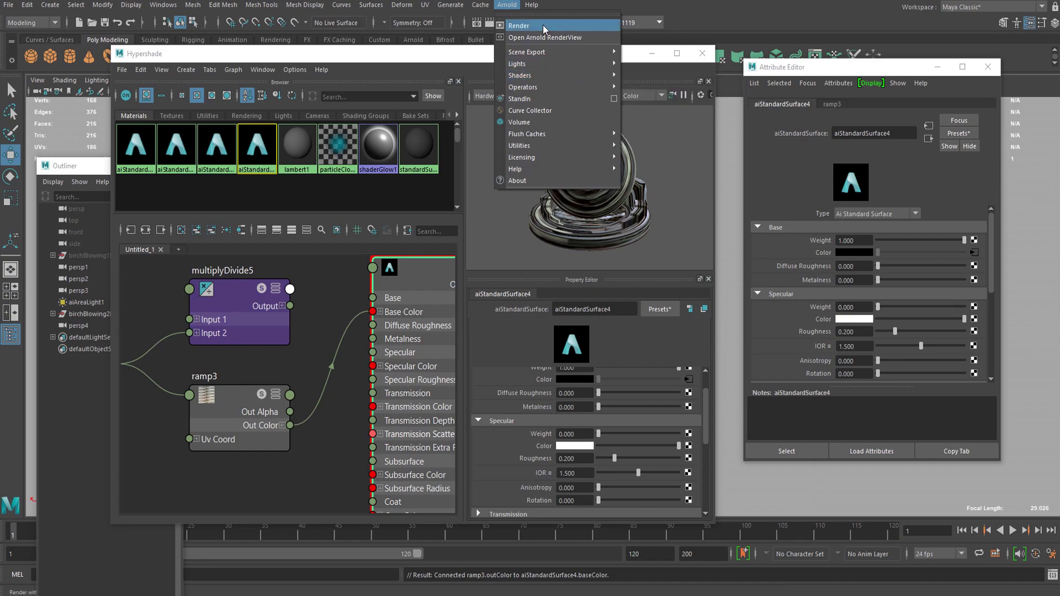
click(519, 25)
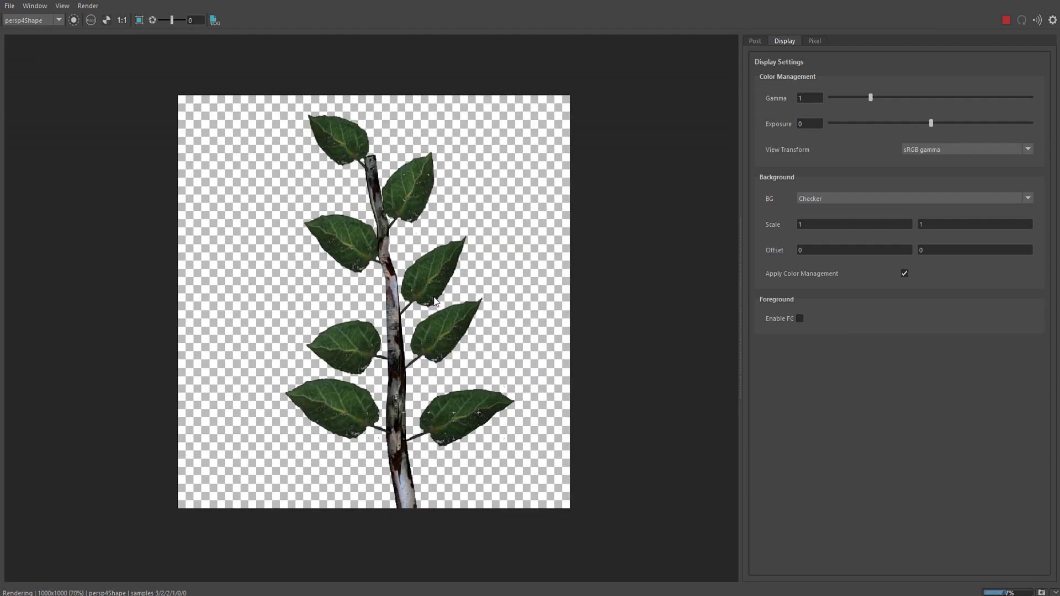
scroll(401, 321, up, 1)
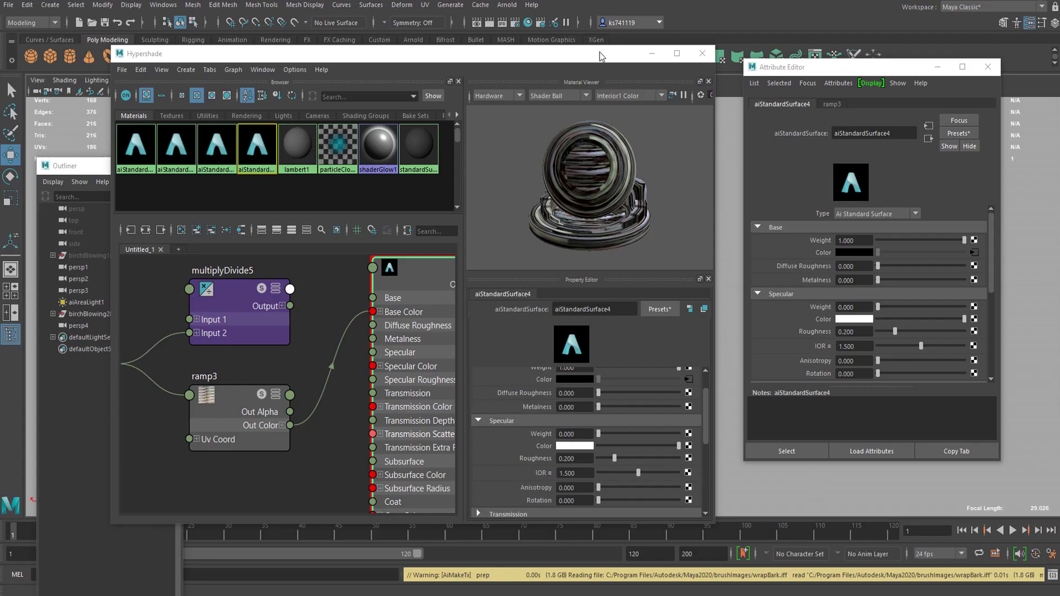
Move the Hypershade and Outliner windows off the branch view and select aiAreaLight1 to display its attributes.
drag(595, 50, 590, 318)
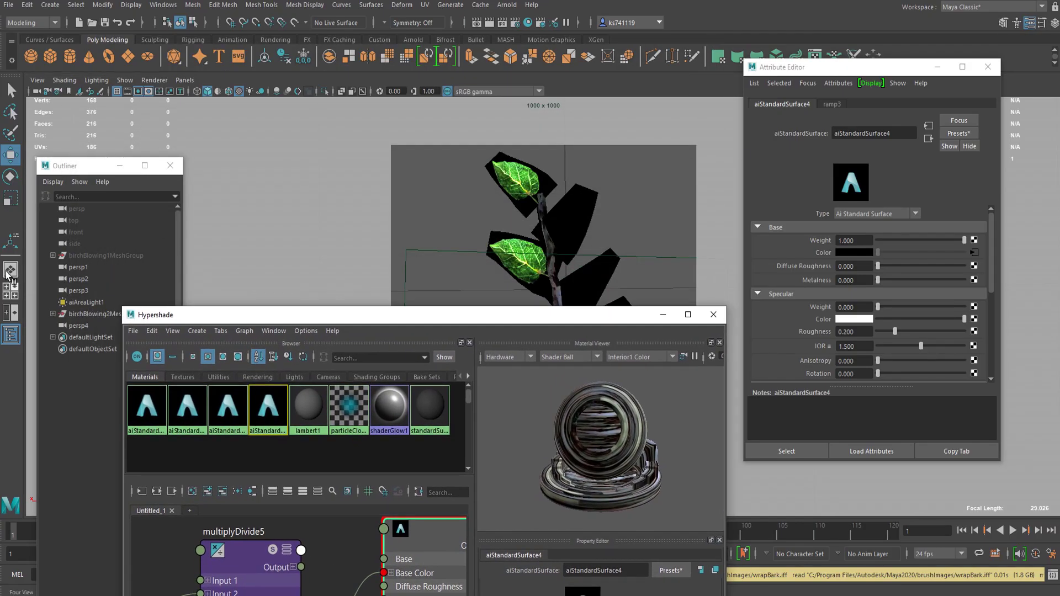
click(73, 304)
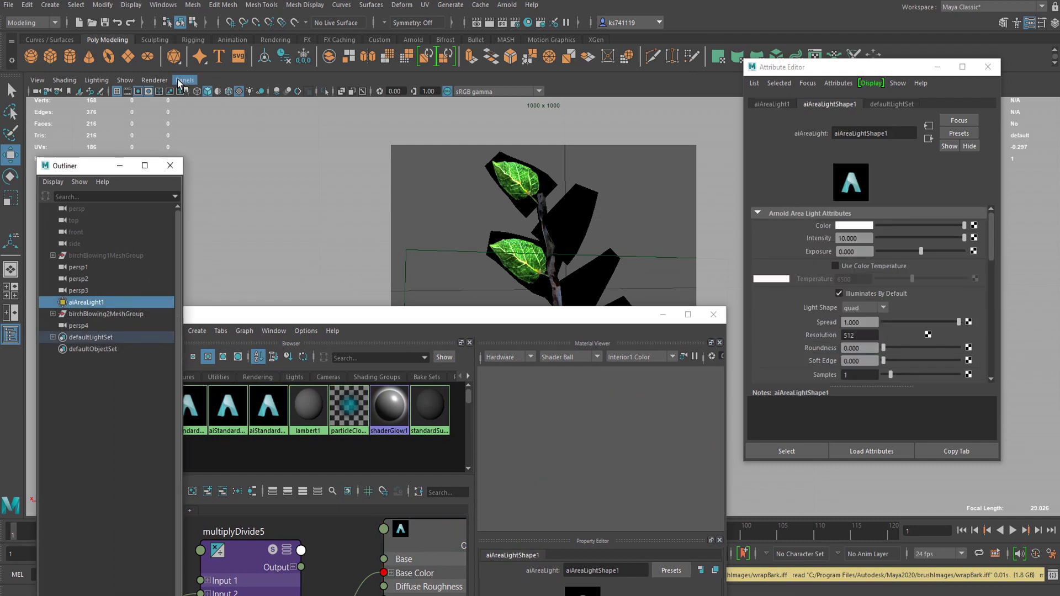
drag(79, 169, 96, 143)
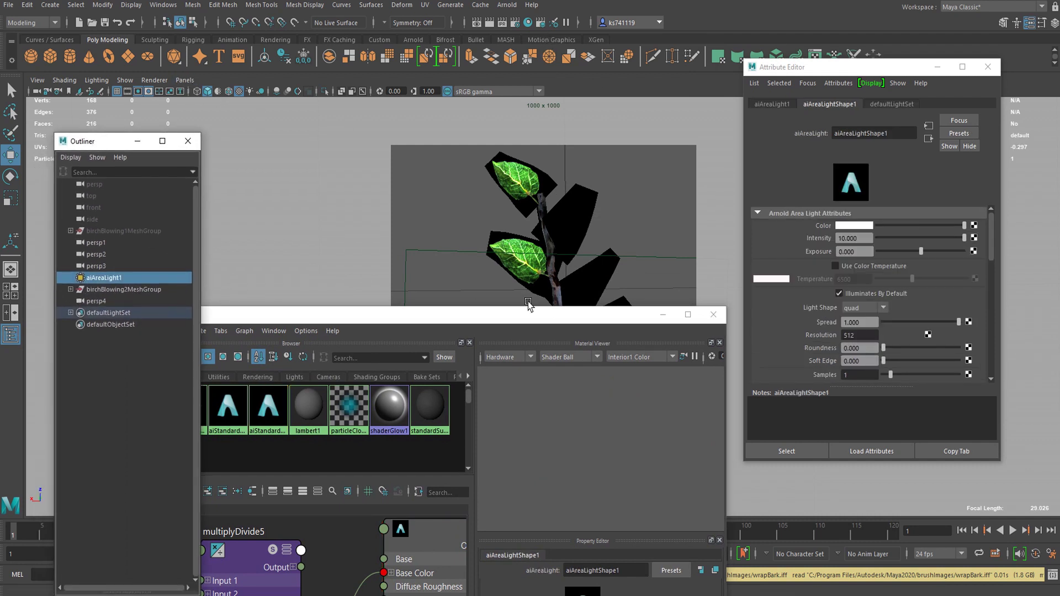
Examine the image width and height and the Arnold sampling values in the render settings.
click(515, 23)
drag(698, 75, 687, 85)
scroll(753, 277, down, 7)
scroll(743, 296, down, 1)
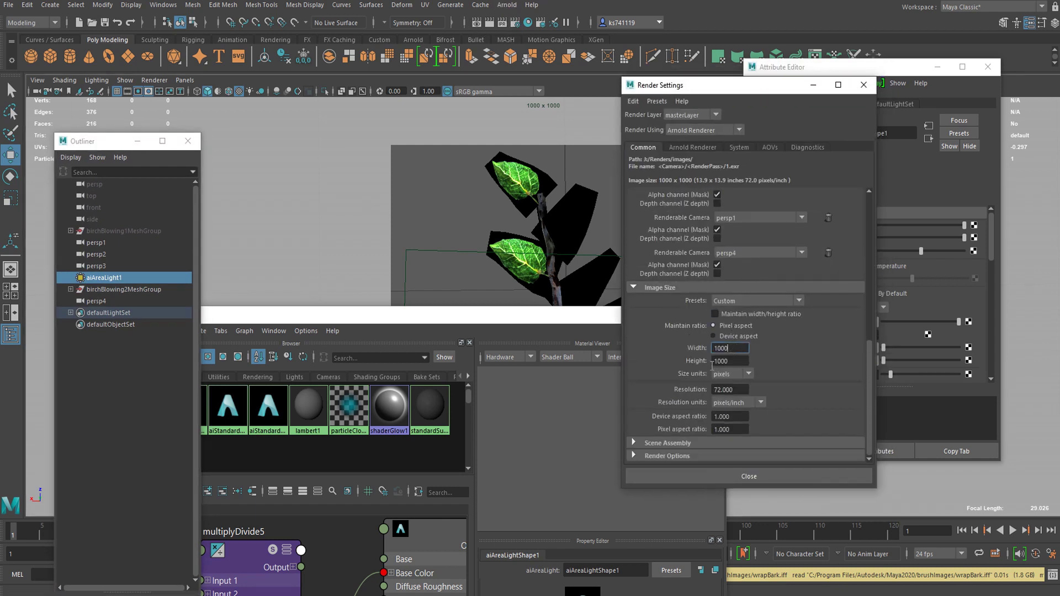
click(733, 362)
key(shift+Tab)
click(728, 350)
key(Tab)
key(shift+Tab)
click(738, 361)
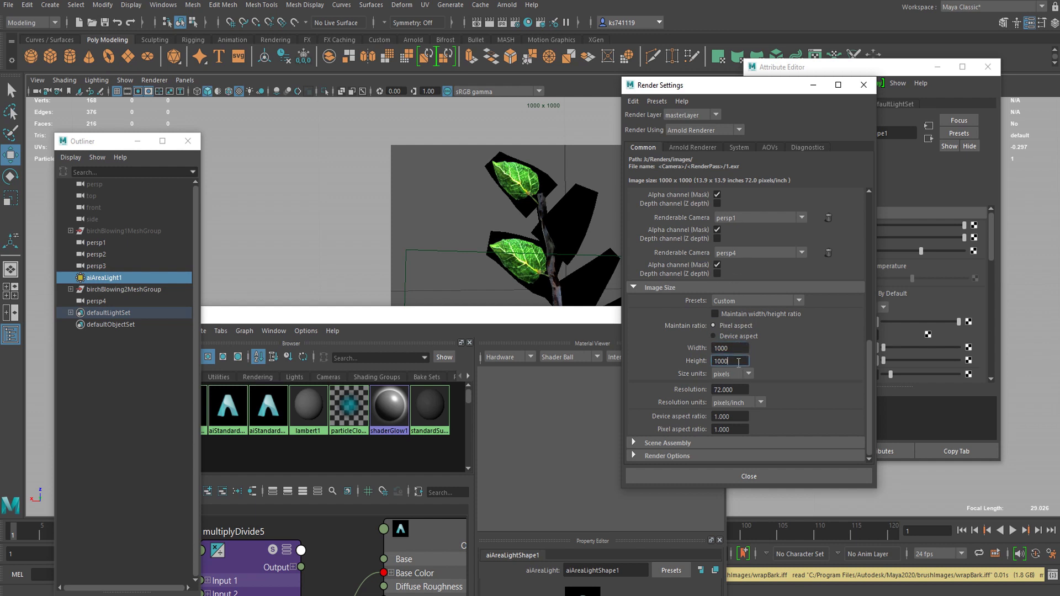
click(699, 148)
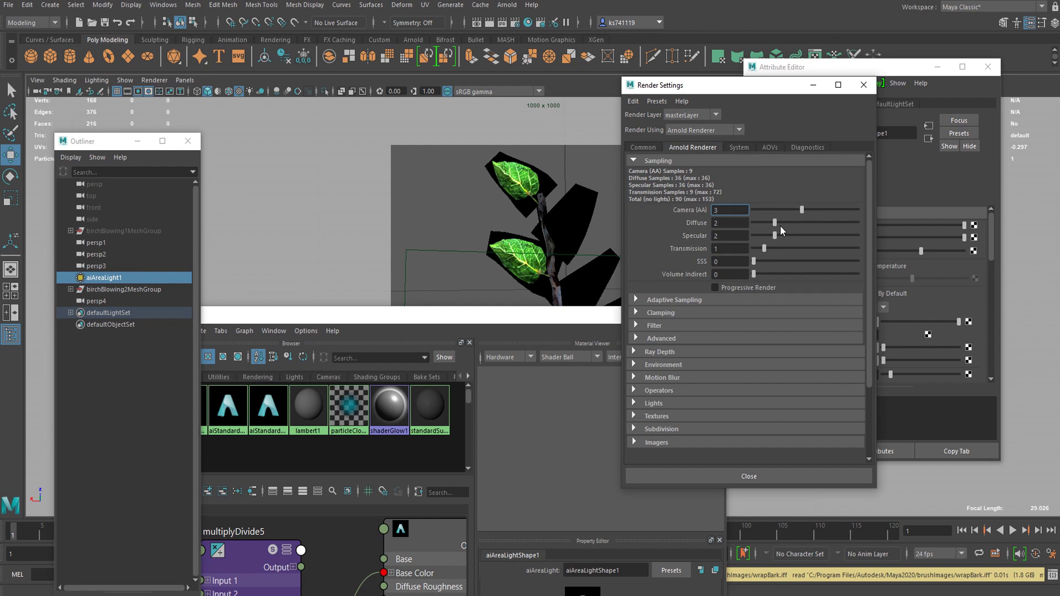
Render the branch through persp4 with Arnold, inspect the leaves and bark up close, and close the render view.
click(507, 4)
click(549, 29)
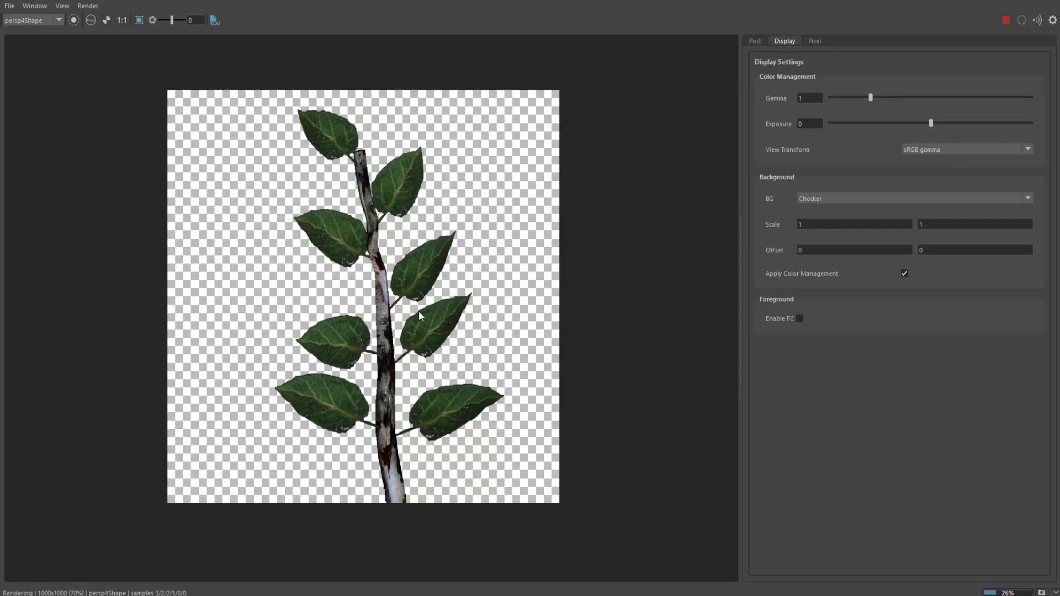
scroll(419, 315, up, 1)
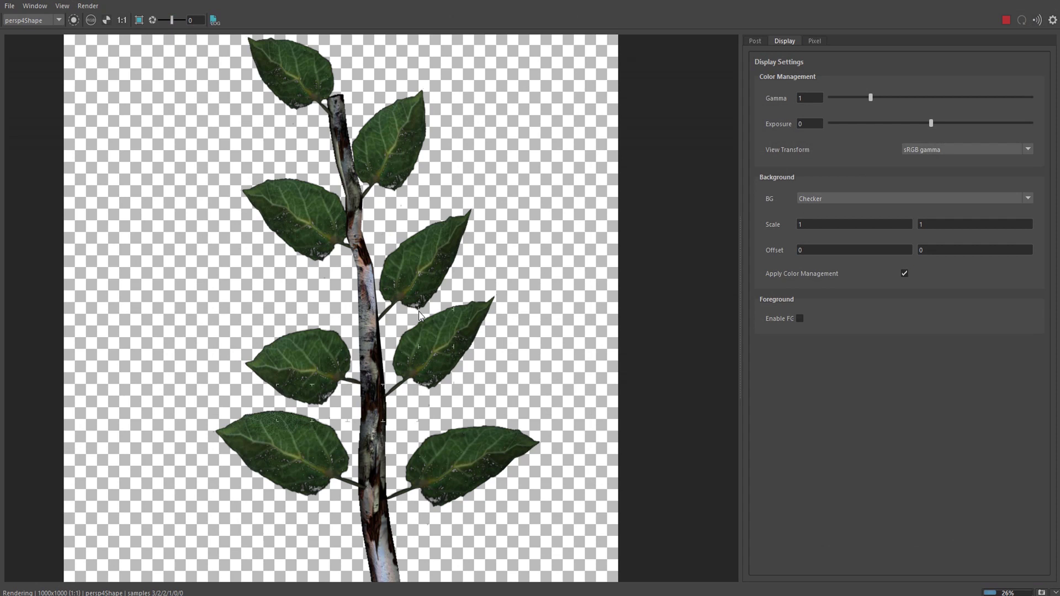
click(1054, 3)
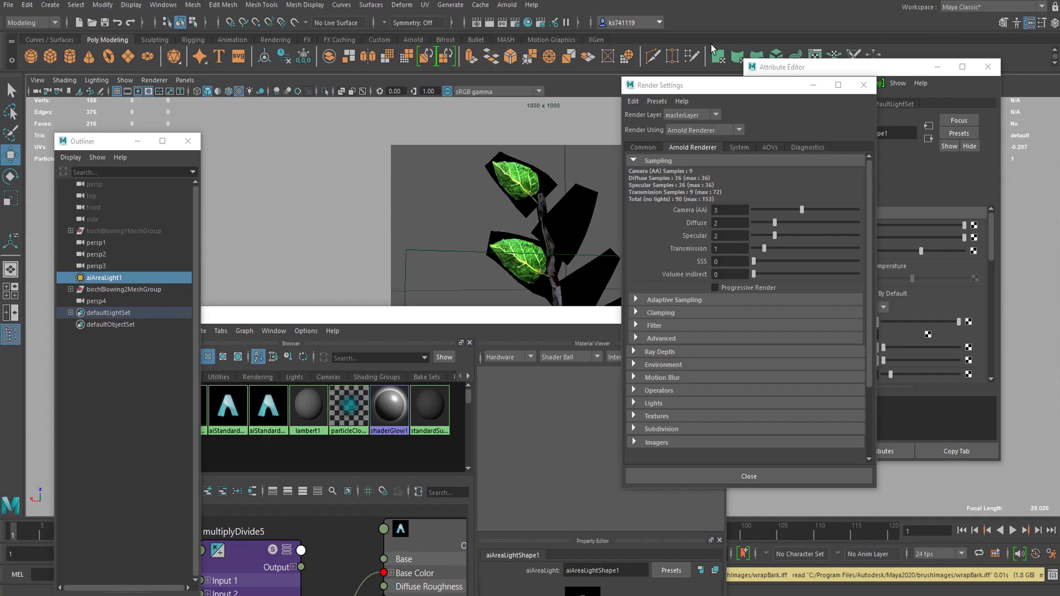
Remove opacity from the active AOVs in the render settings.
drag(729, 91, 701, 91)
click(742, 147)
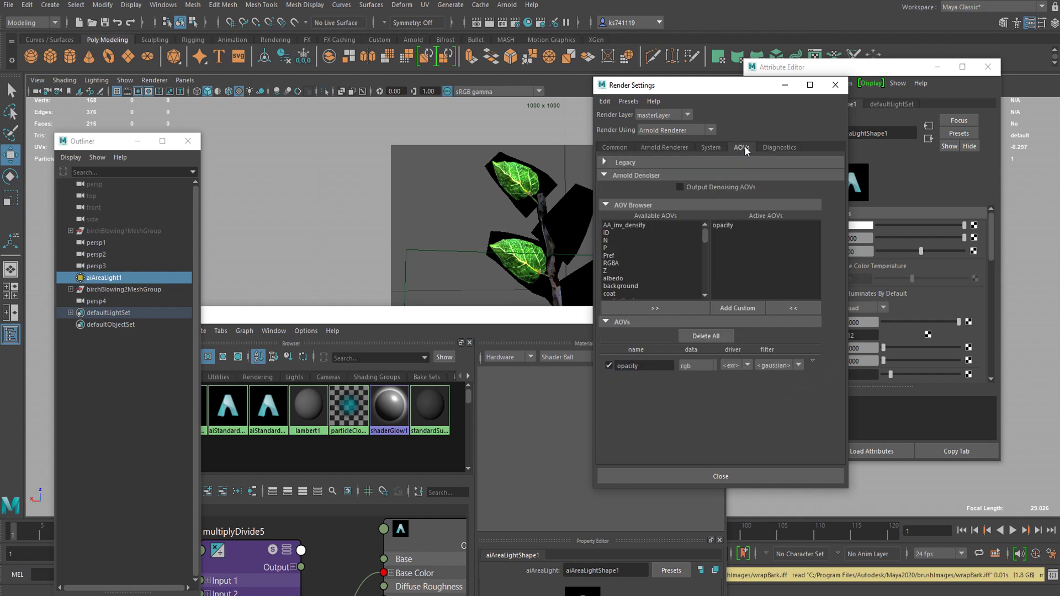
drag(705, 236, 744, 239)
click(734, 225)
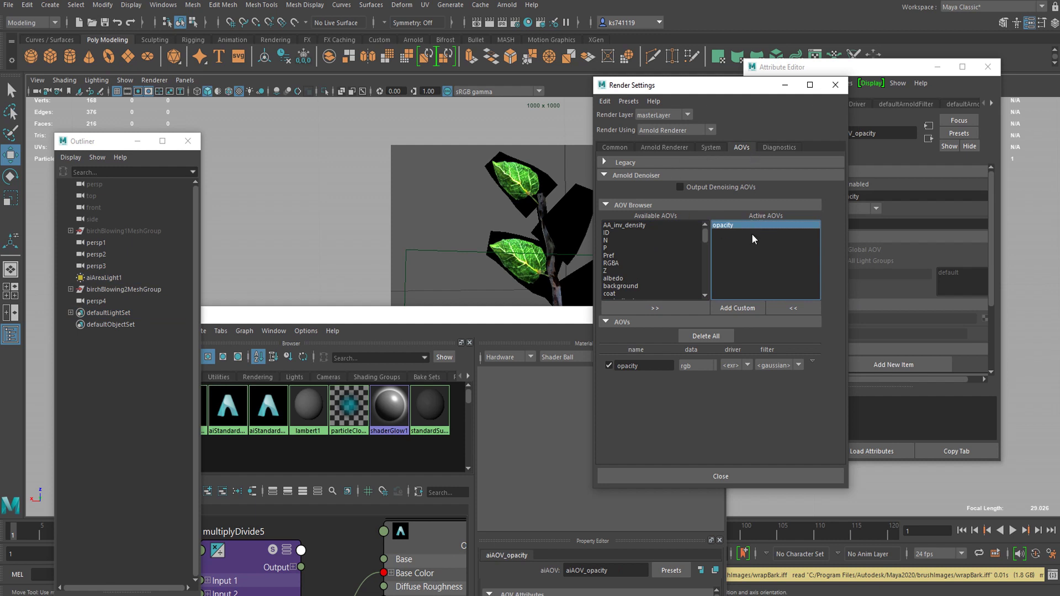
click(791, 306)
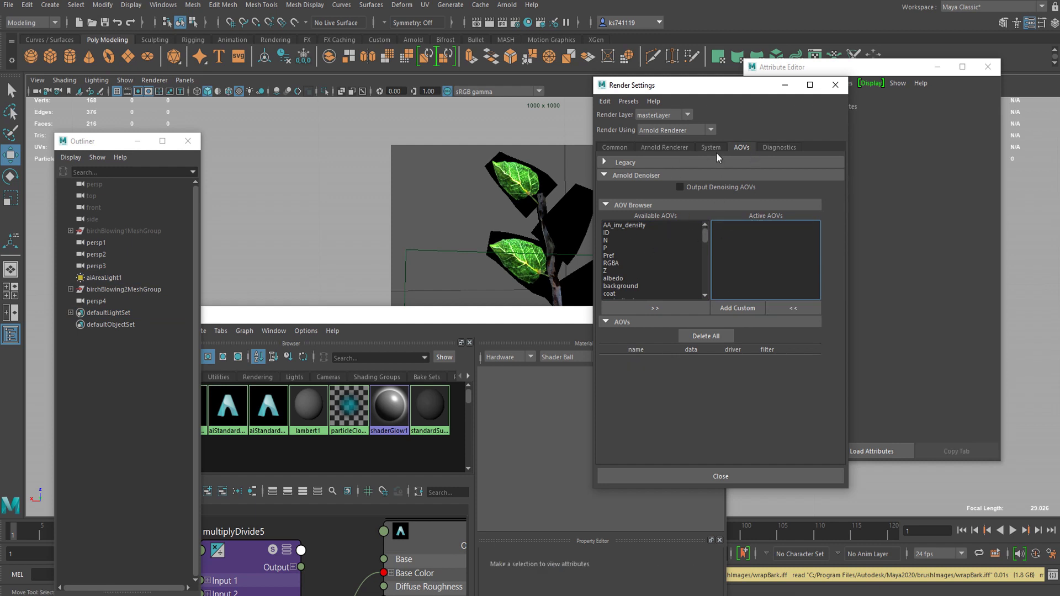
Find opacity among the available AOVs and add it to the active AOVs.
scroll(667, 265, down, 3)
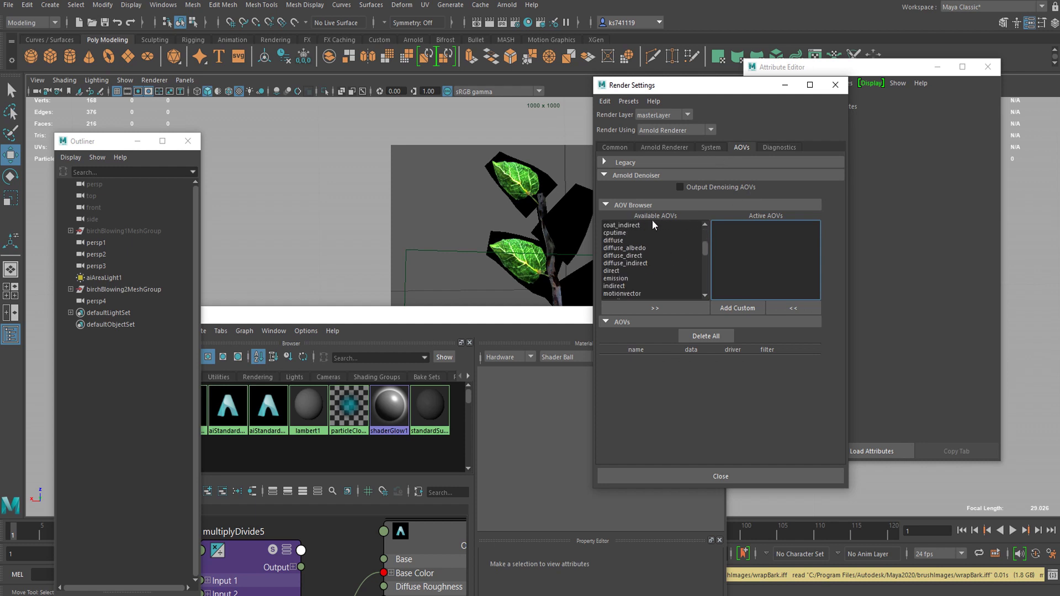
scroll(662, 224, down, 4)
scroll(642, 263, down, 6)
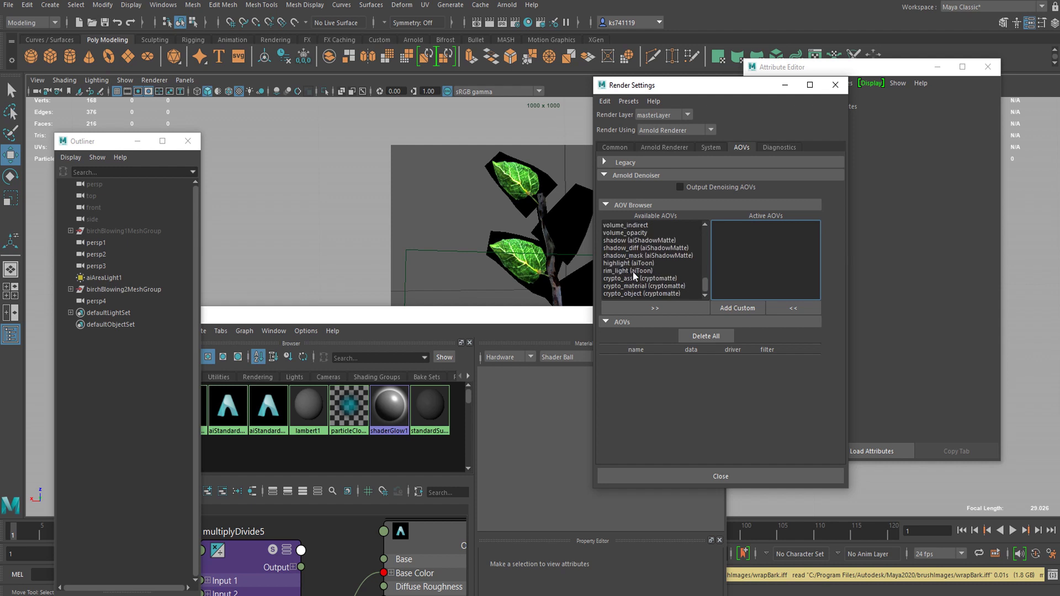
scroll(634, 272, up, 6)
scroll(636, 265, up, 4)
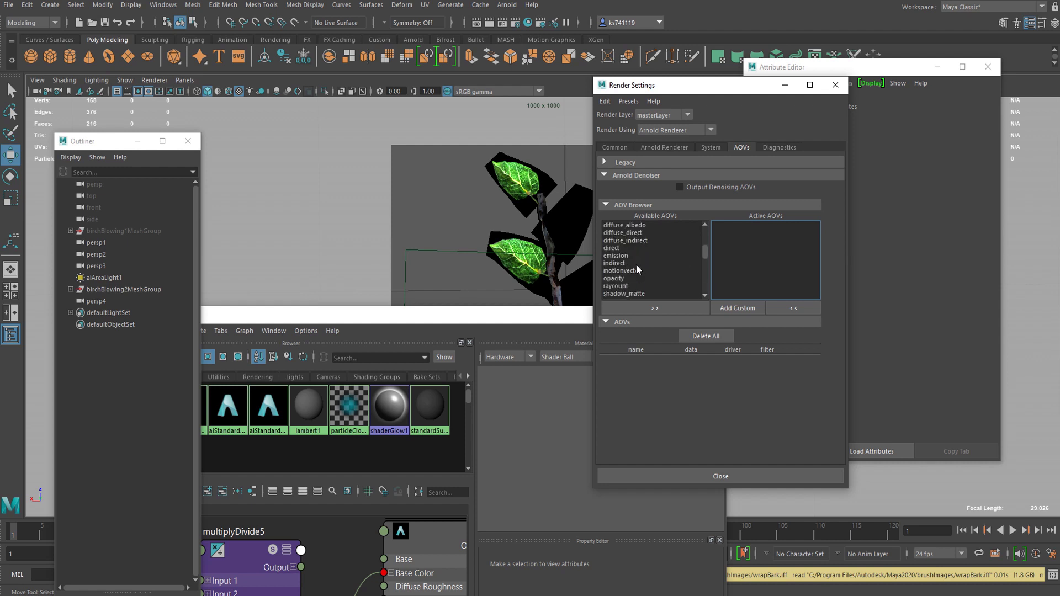
click(614, 279)
click(655, 305)
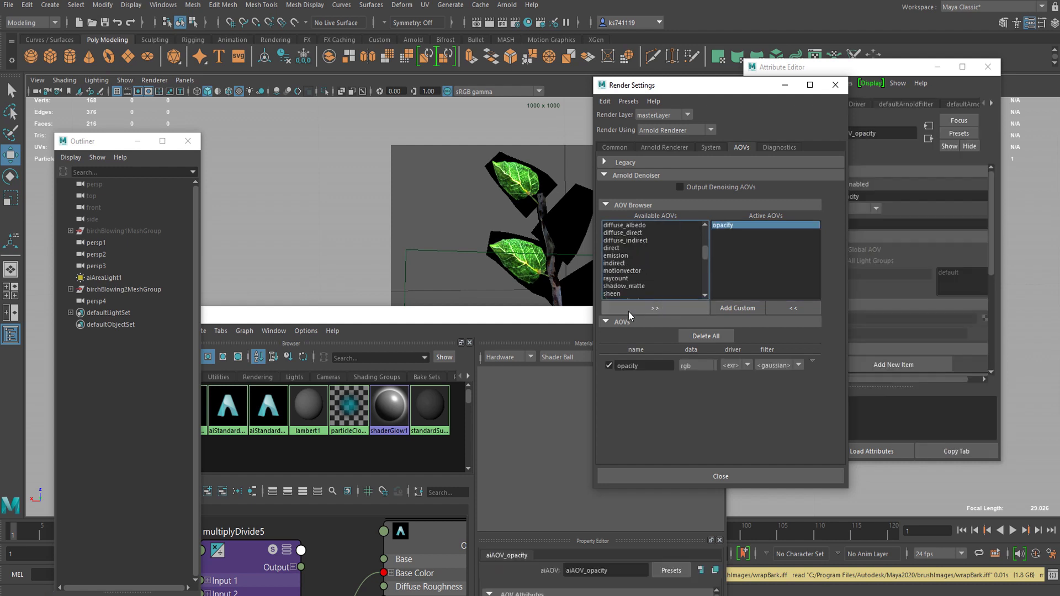
Render the branch with Arnold again and display its opacity AOV.
click(511, 6)
click(525, 32)
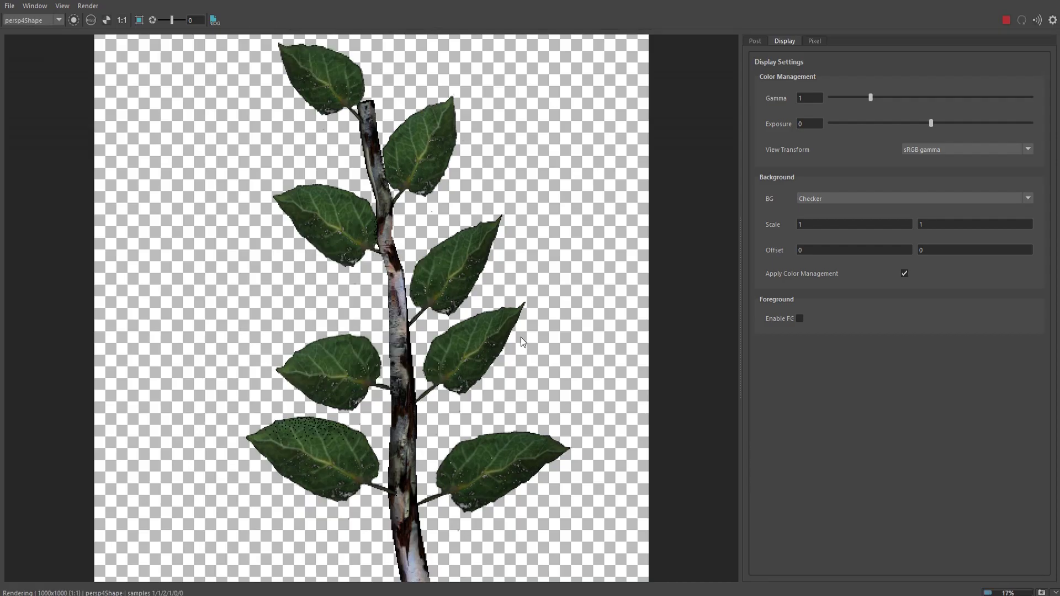
scroll(478, 339, down, 2)
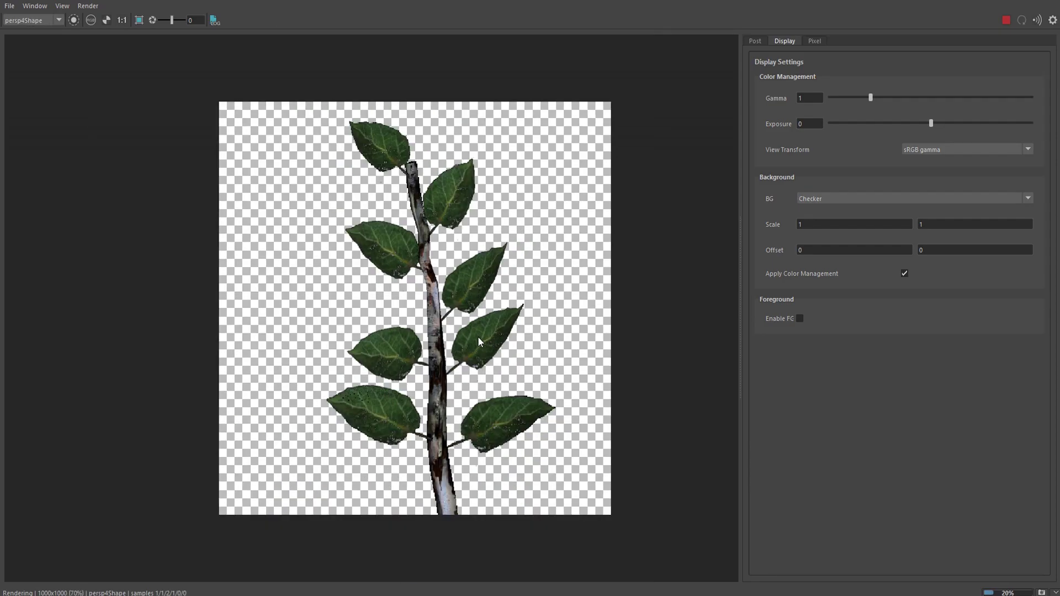
click(62, 6)
mouse_move(85, 29)
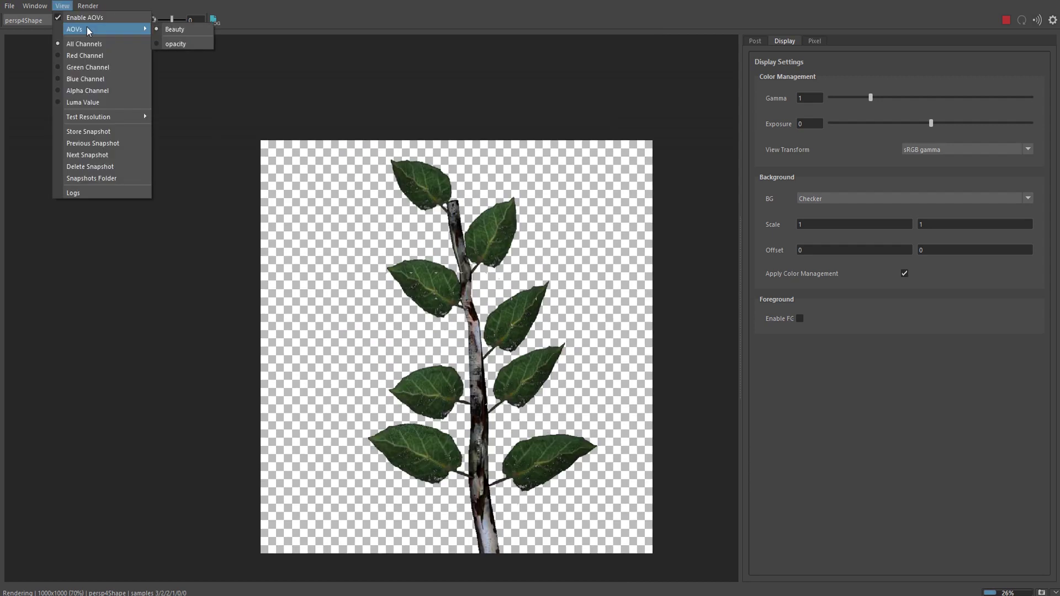
click(176, 44)
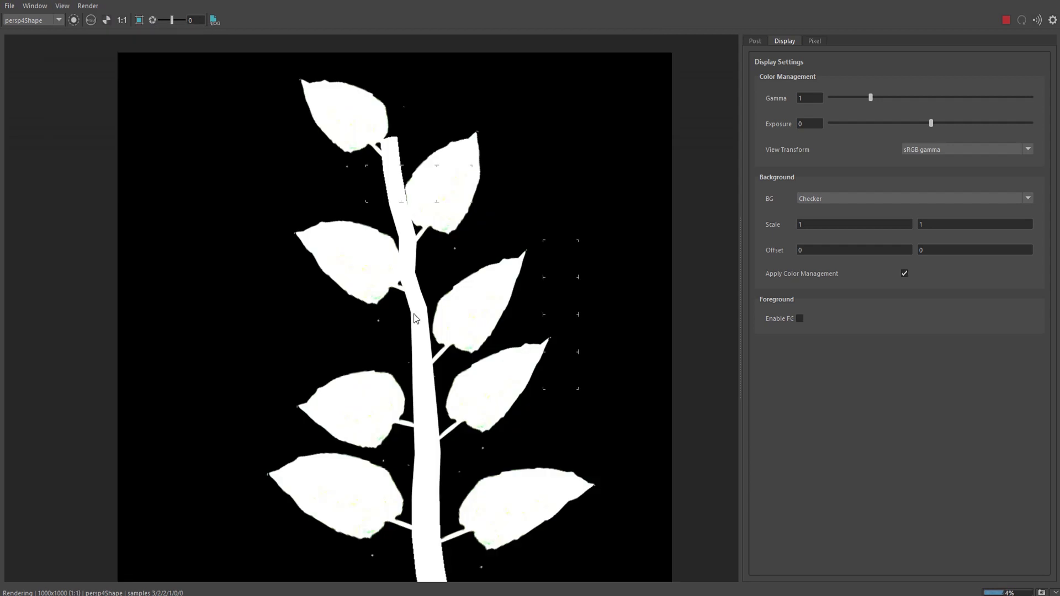
scroll(416, 319, down, 2)
click(62, 6)
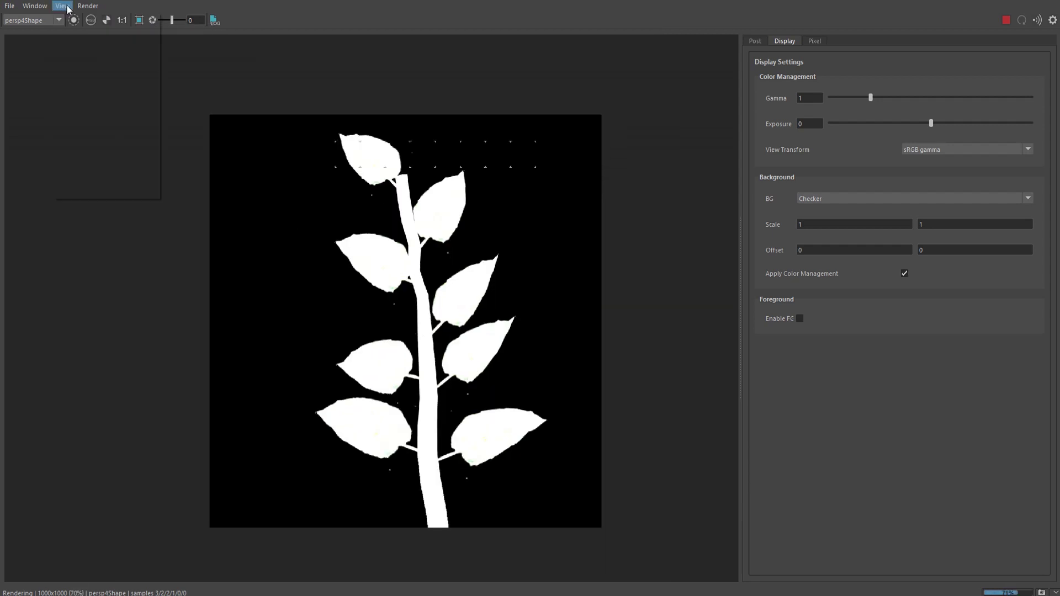
mouse_move(138, 29)
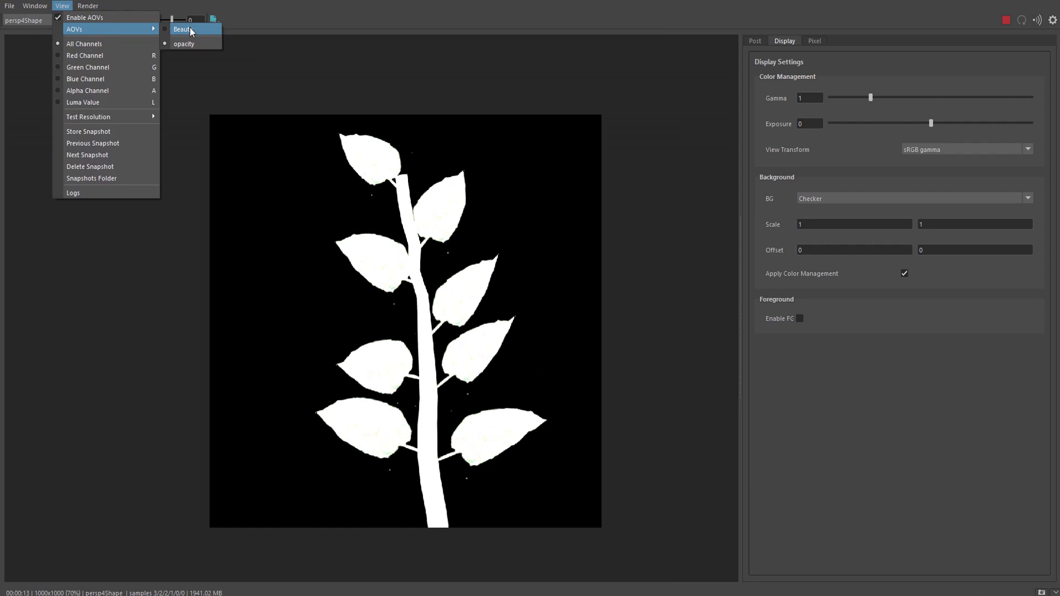
click(356, 63)
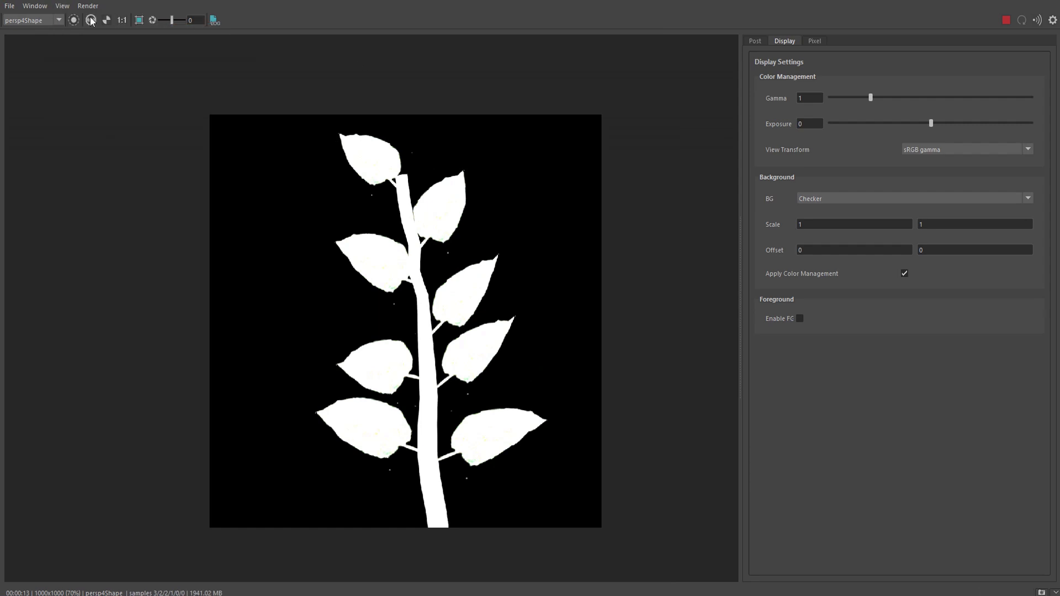
Save the opacity image to the Desktop as b1_o.png without replacing the existing b_o.png.
click(9, 5)
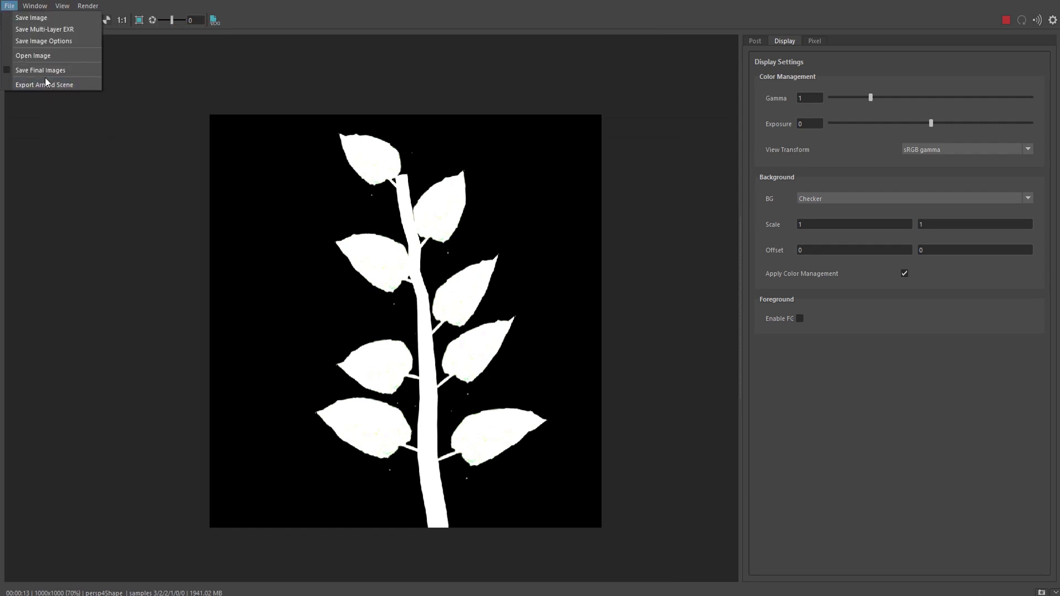
click(45, 21)
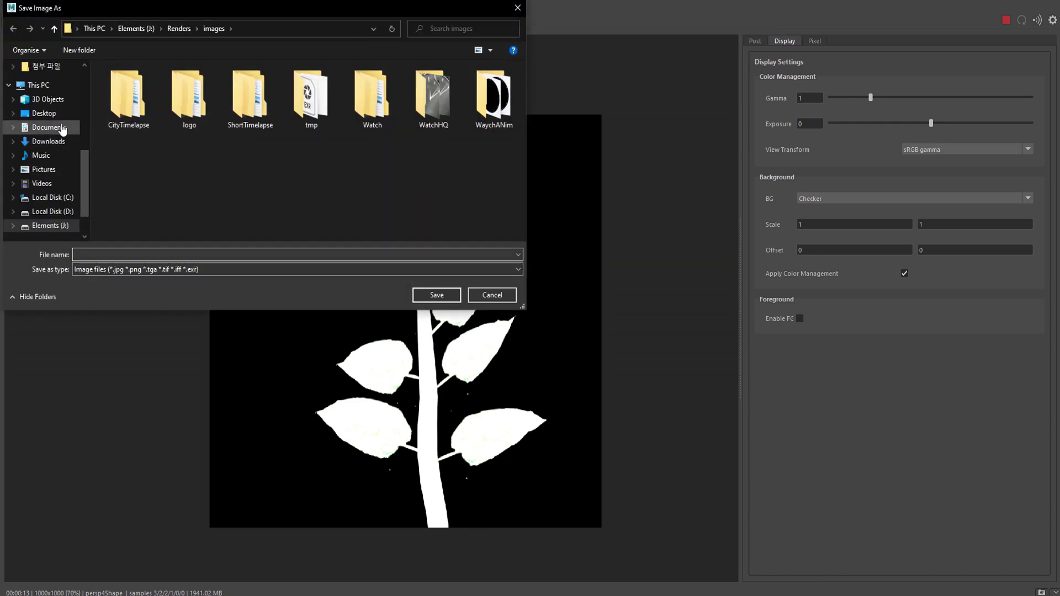
click(62, 114)
scroll(304, 161, down, 2)
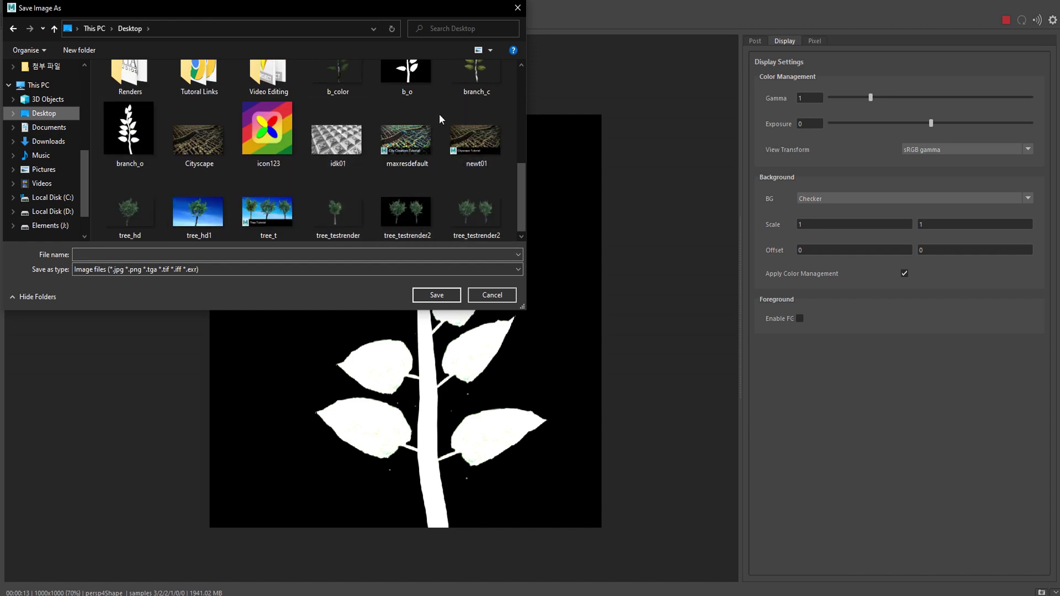
scroll(466, 115, up, 1)
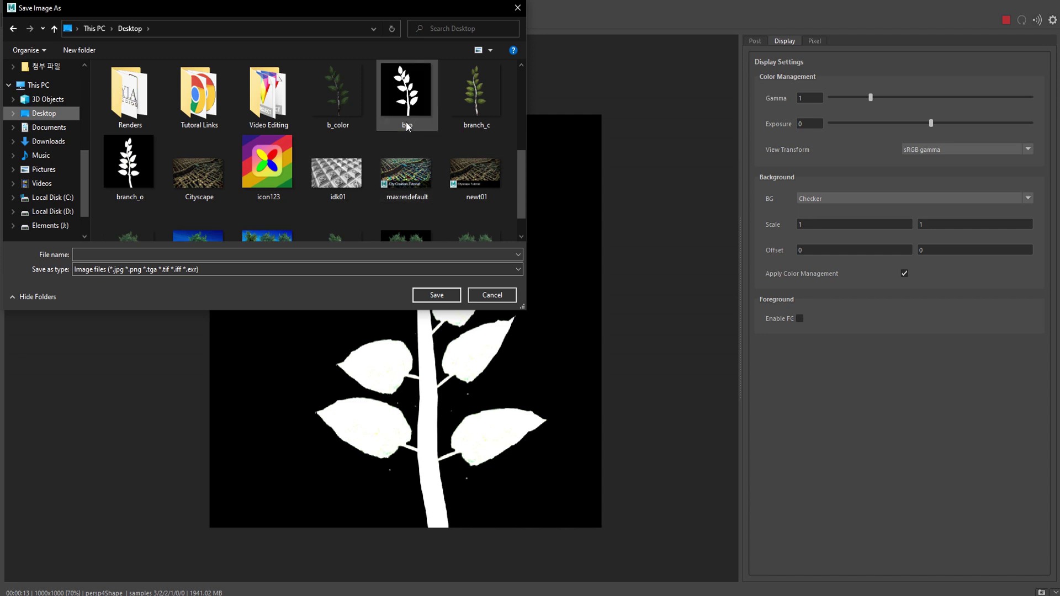
double_click(406, 116)
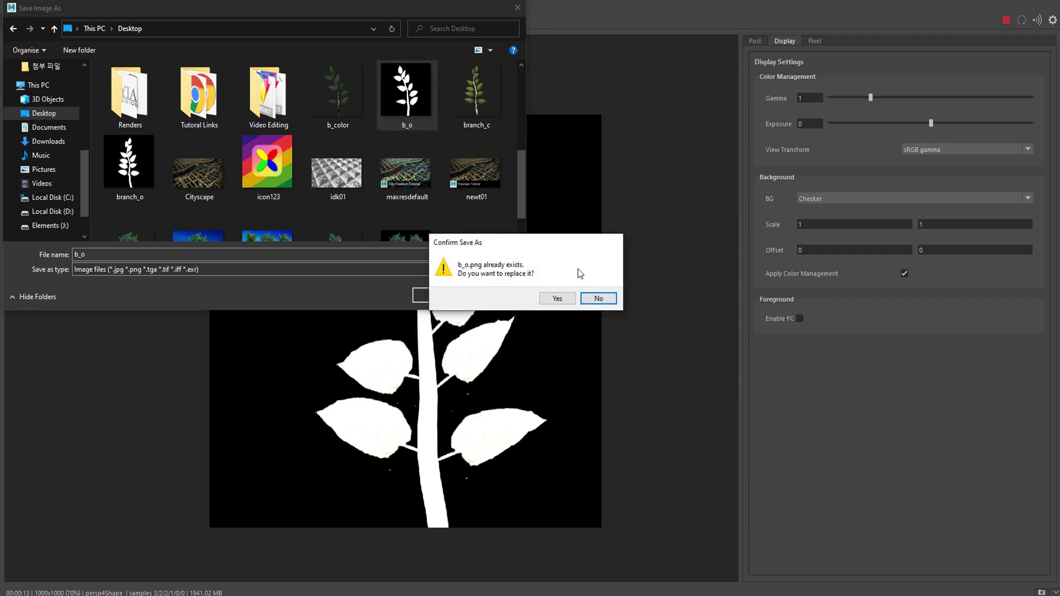
click(604, 298)
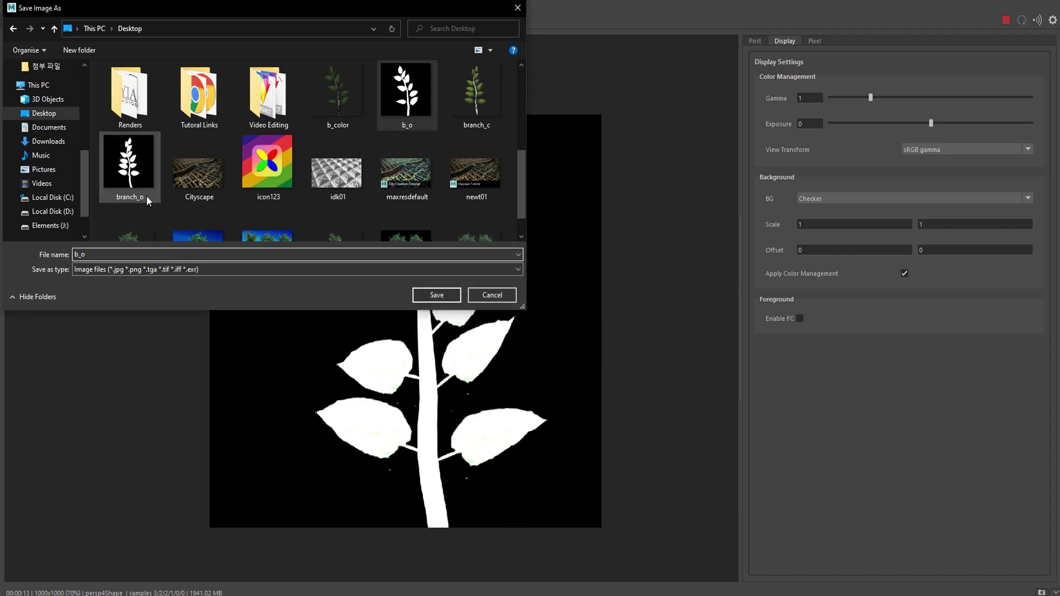
text(1_o)
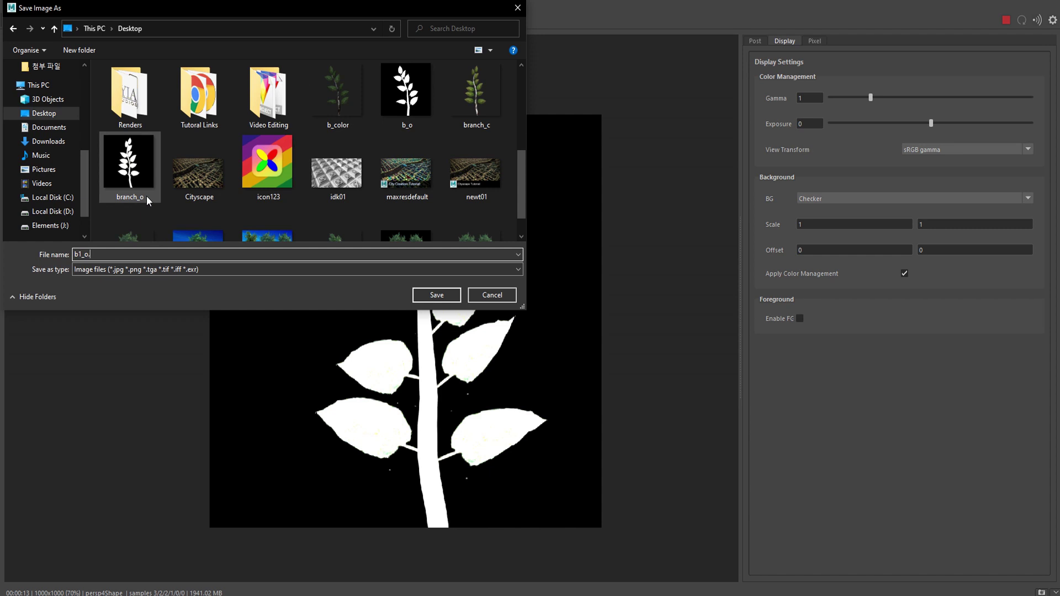
text(.png)
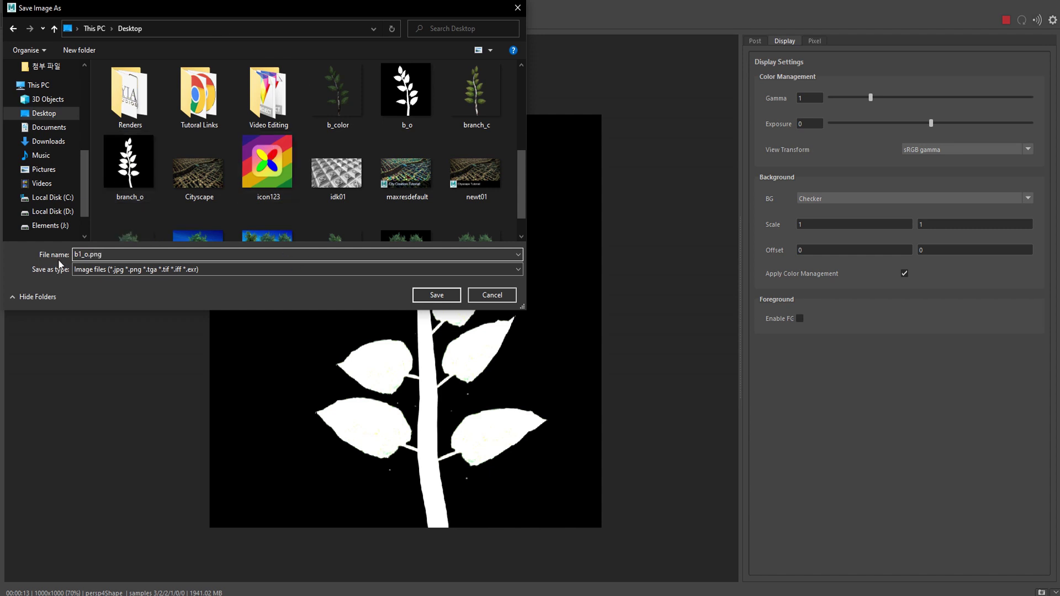
click(429, 296)
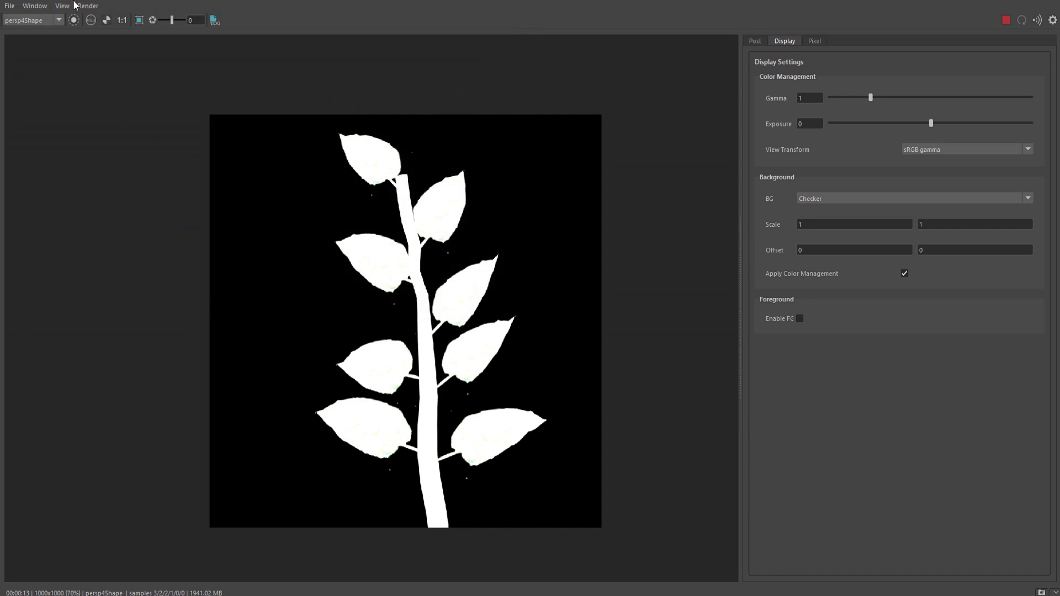
Switch the displayed render from the opacity AOV to Beauty.
click(40, 25)
click(83, 7)
click(62, 6)
mouse_move(149, 29)
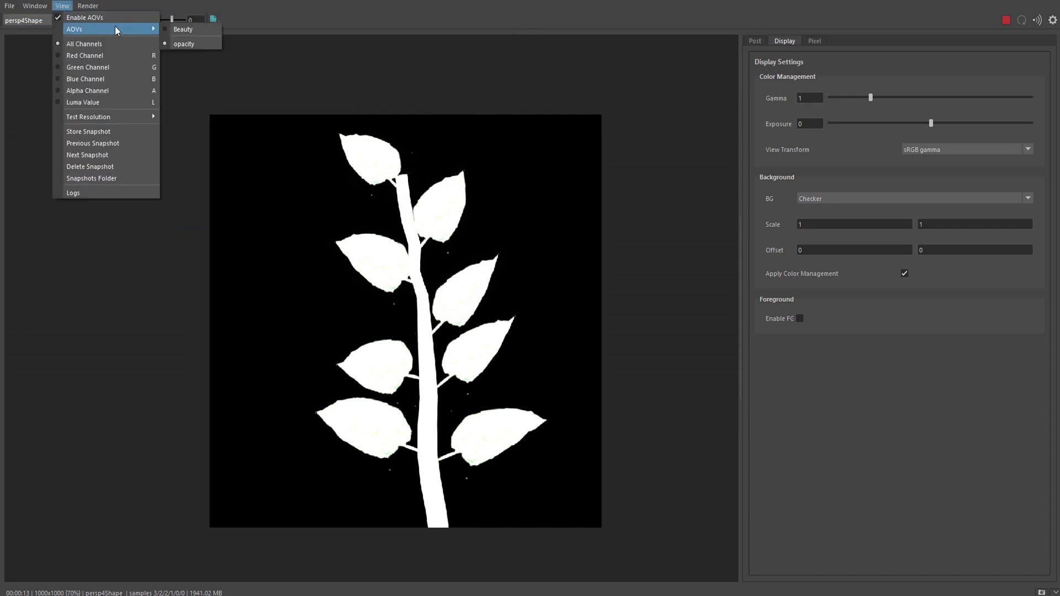
click(188, 30)
Save the Beauty image of the branch to the Desktop as b1_c.png.
click(9, 7)
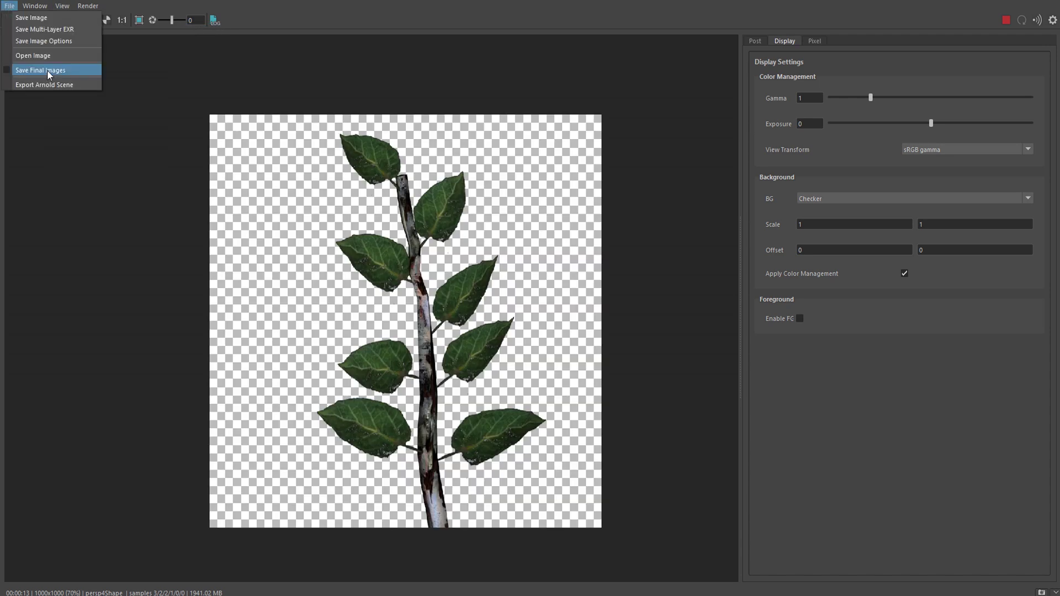
click(42, 19)
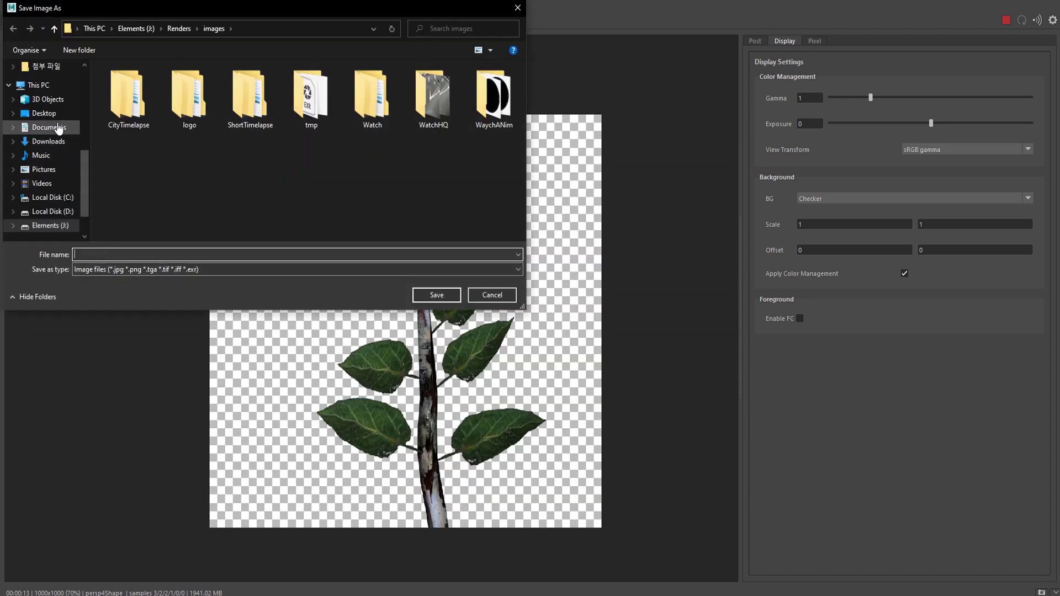
click(56, 115)
click(89, 253)
text(b1)
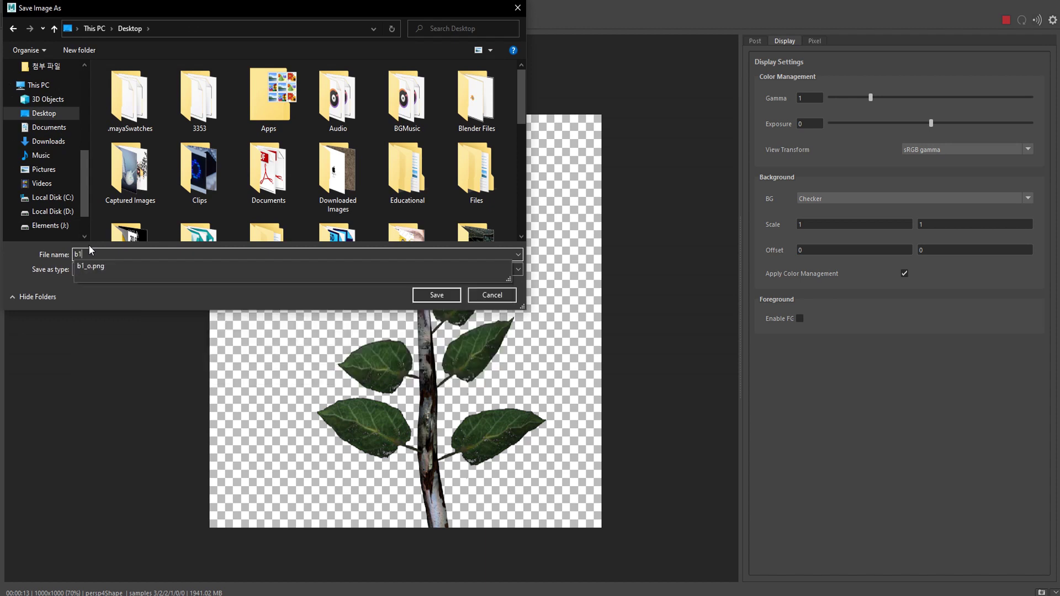
text(_c)
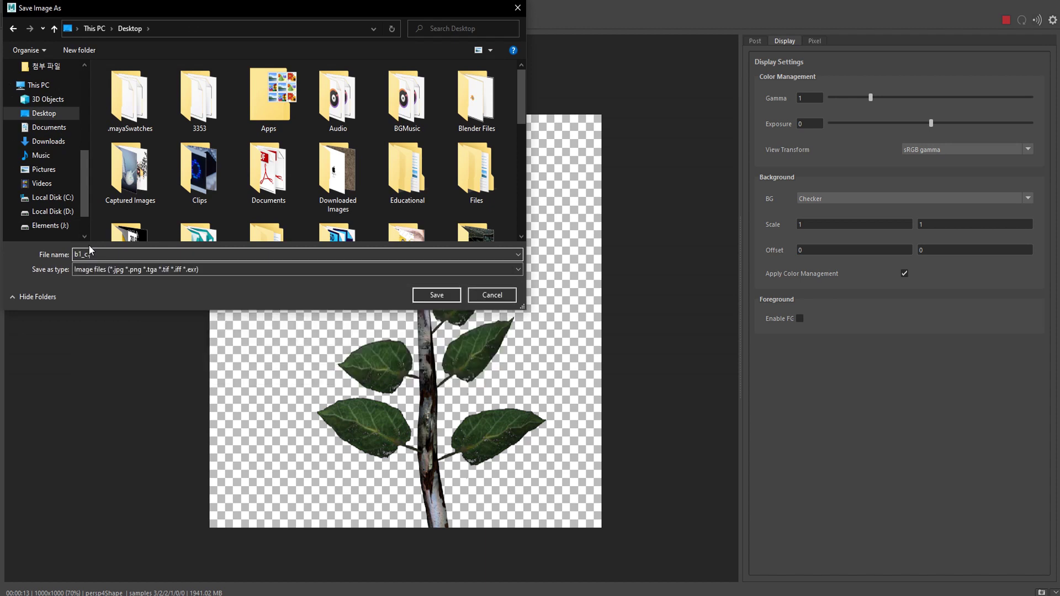
text(.png)
key(Return)
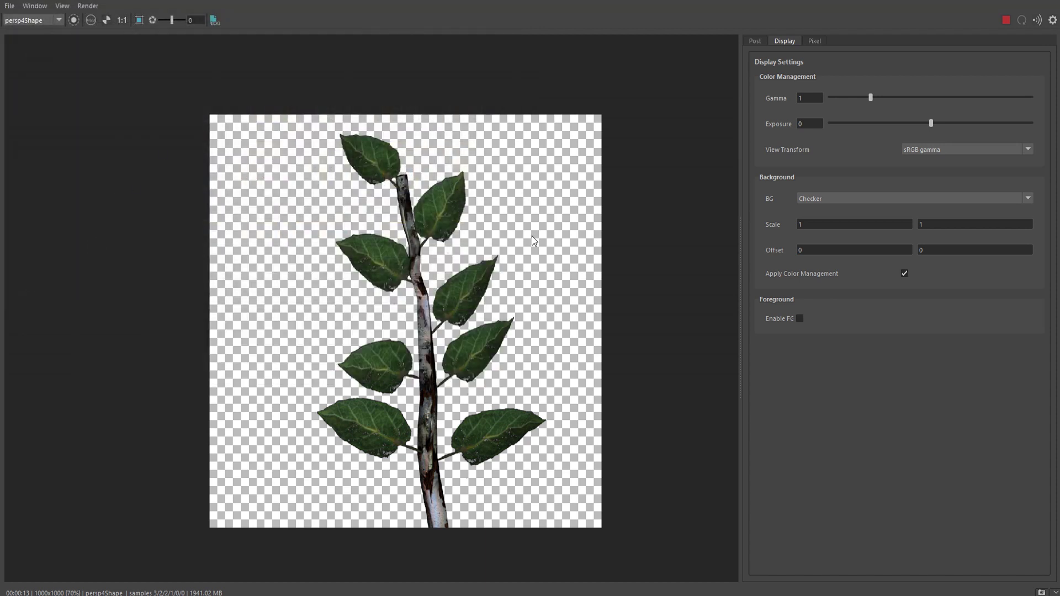
Close the render view, Render Settings, Attribute Editor, Hypershade and Outliner windows to clear the workspace.
scroll(452, 237, up, 4)
scroll(606, 267, down, 4)
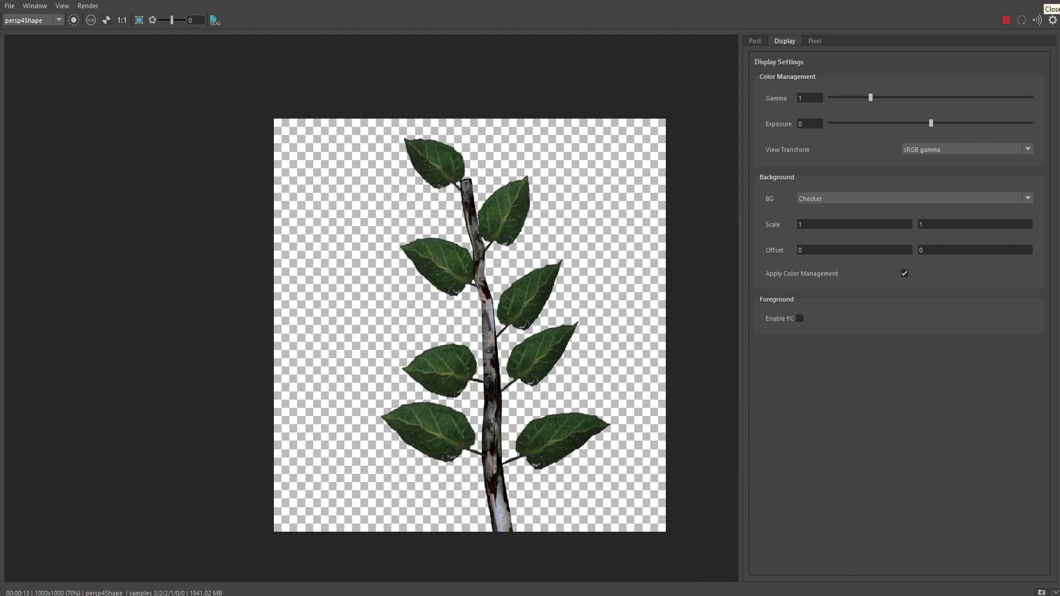
click(1047, 1)
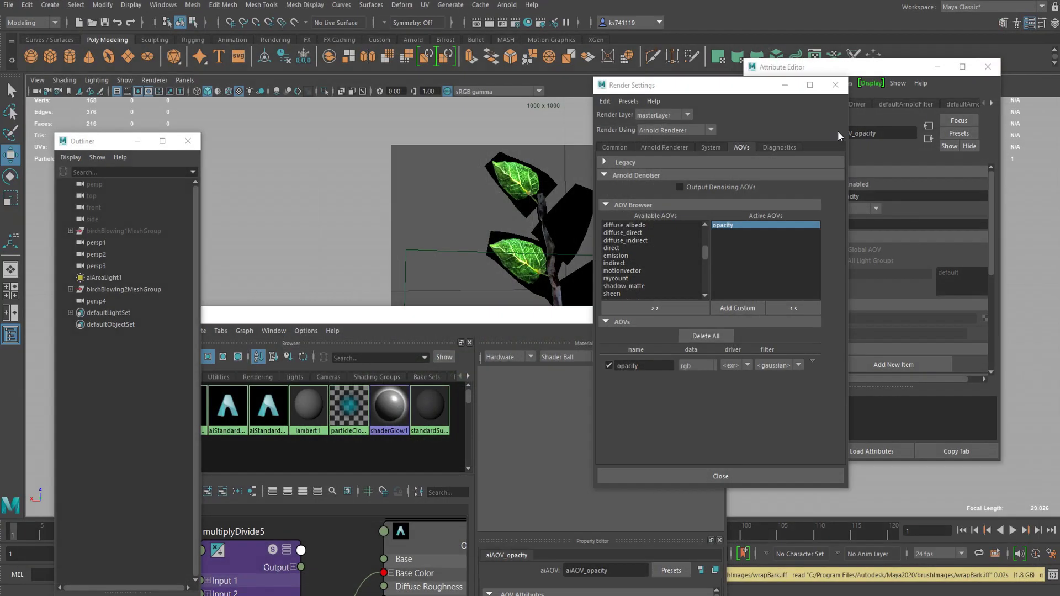
click(467, 220)
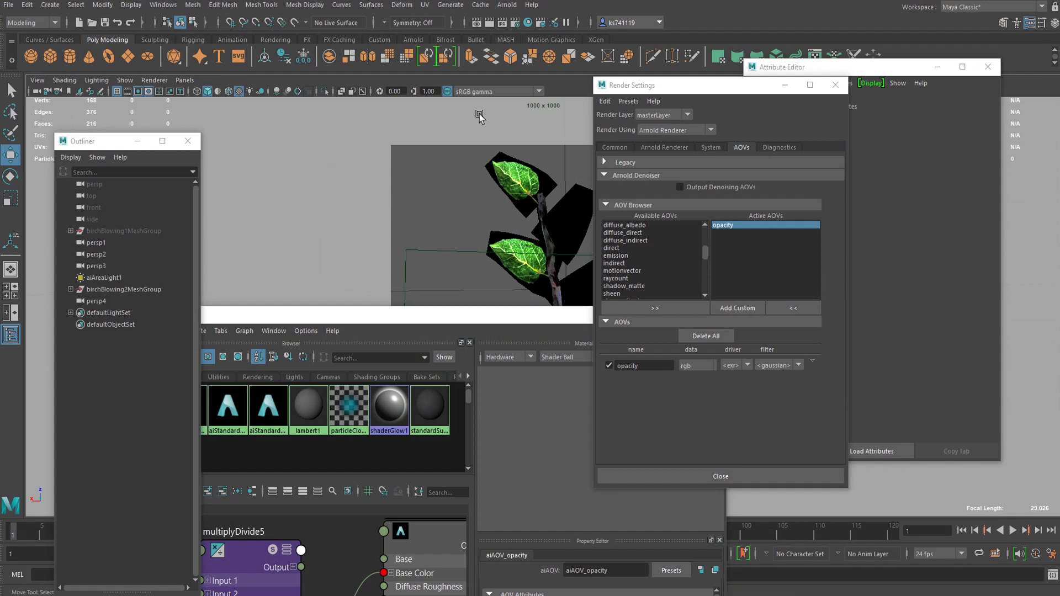
drag(661, 85, 530, 85)
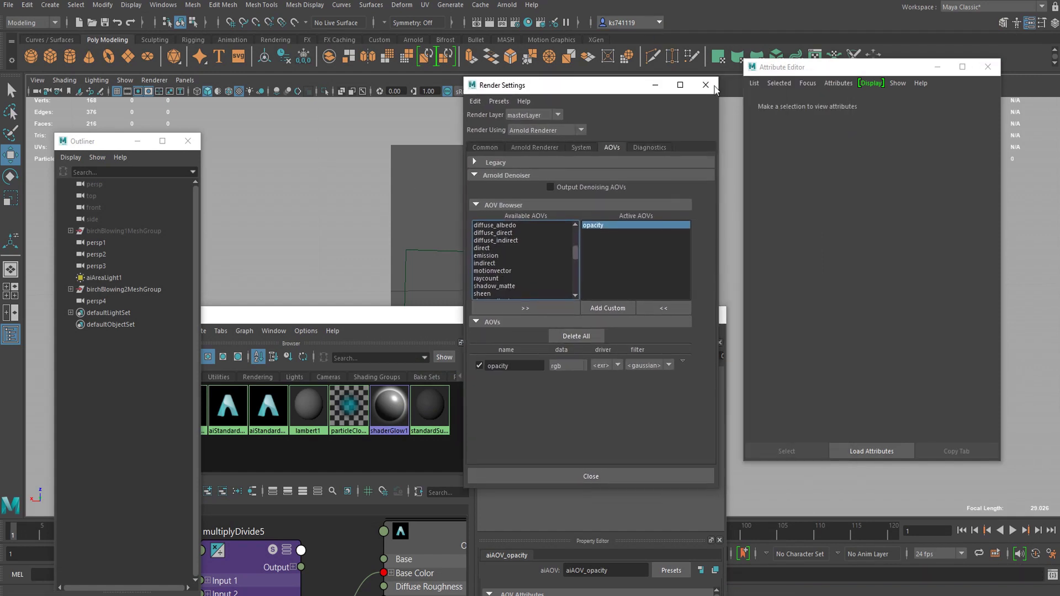
click(705, 85)
click(988, 66)
click(702, 315)
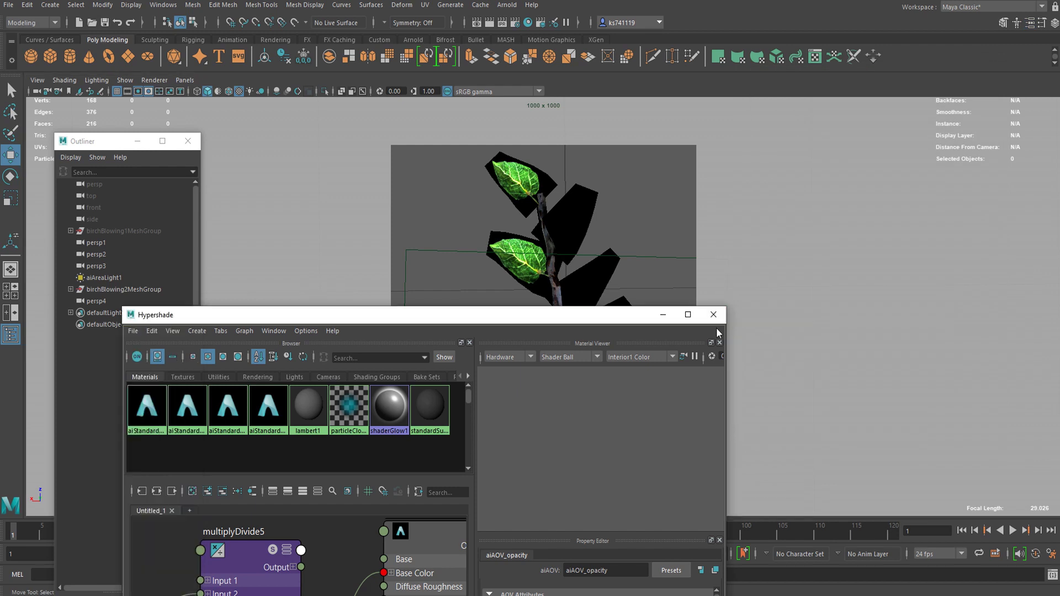
click(188, 140)
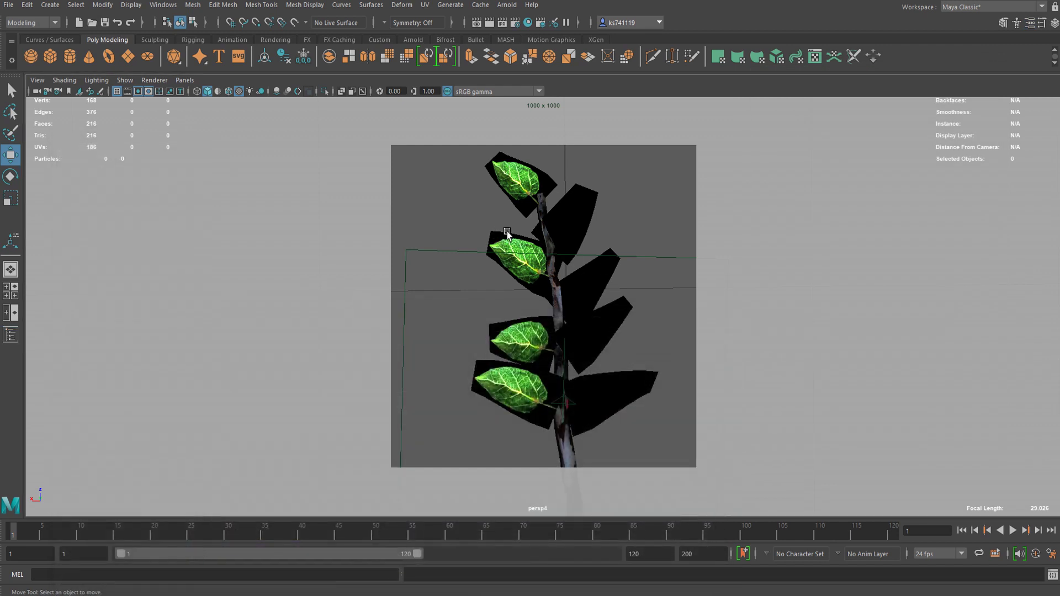
alt+middle_drag(510, 262, 507, 264)
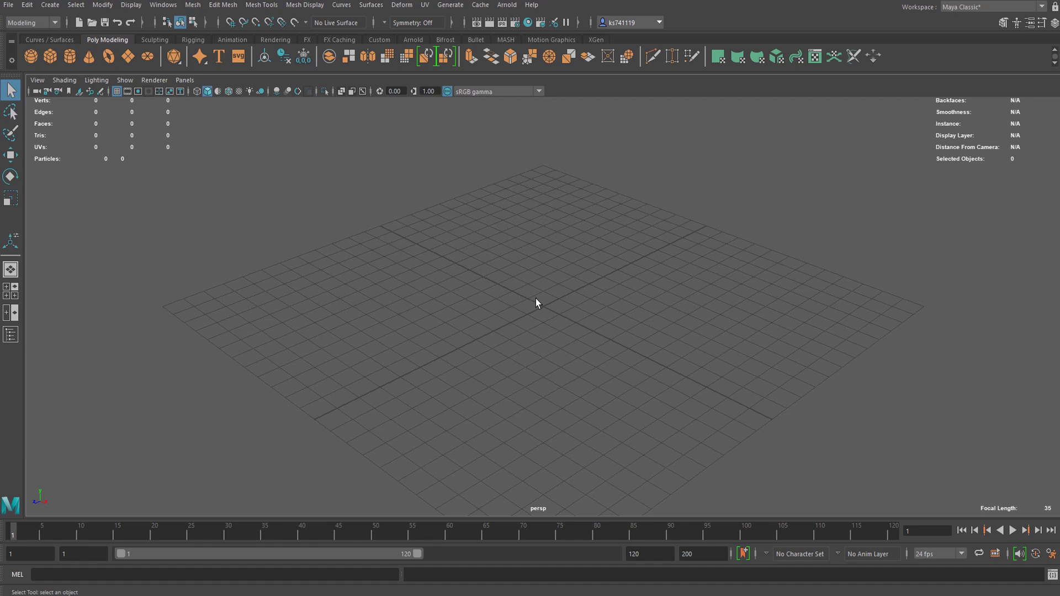
Open the Content Browser, select the birchDead.mel brush in the Paint Effects Trees examples, and move the browser clear of the grid.
alt+middle_drag(540, 298, 479, 292)
scroll(478, 249, up, 2)
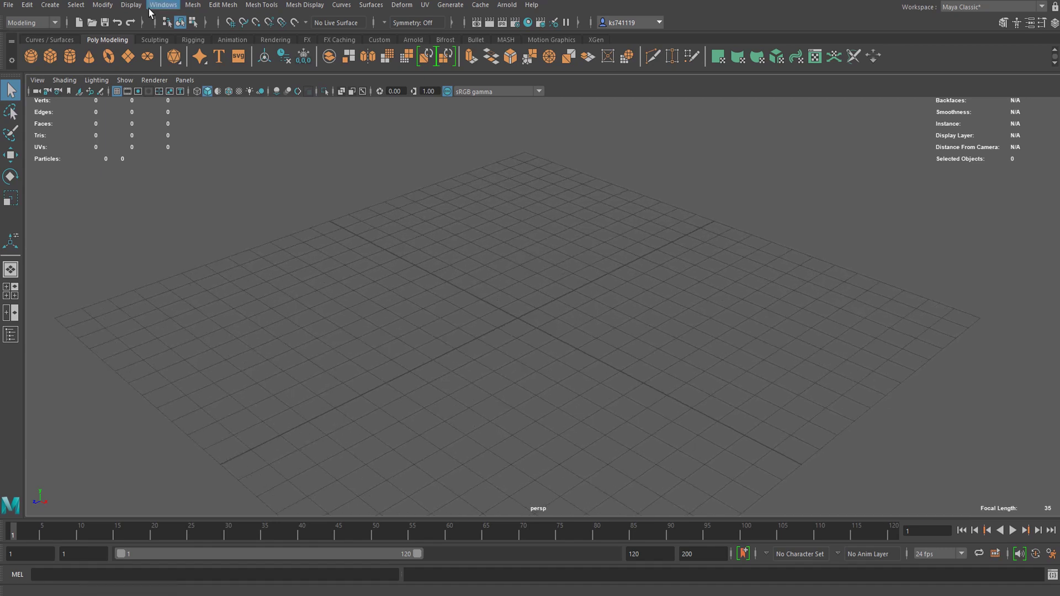
click(166, 6)
mouse_move(215, 46)
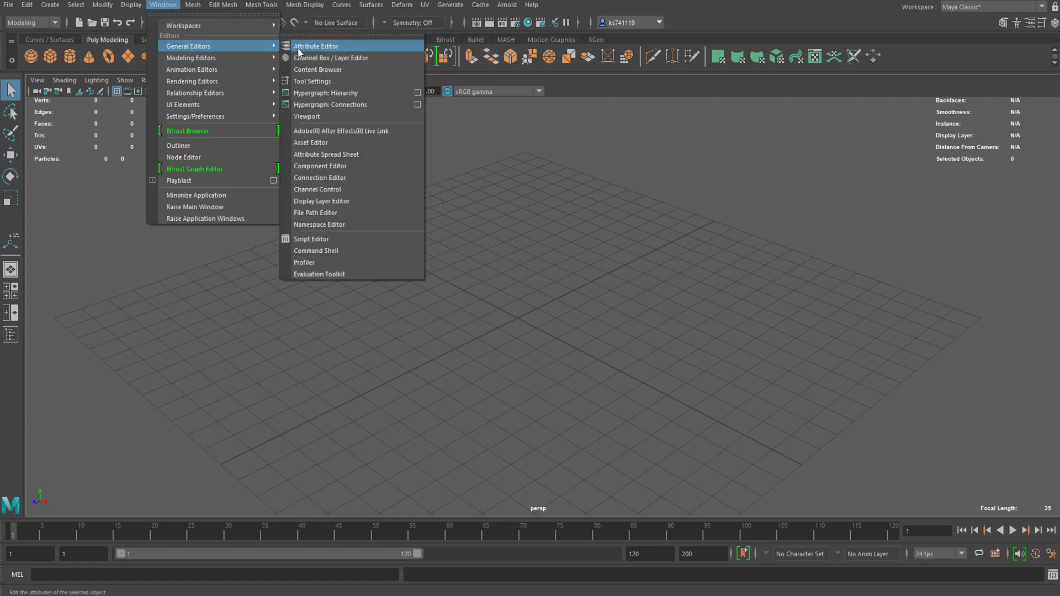
click(333, 75)
drag(247, 173, 415, 105)
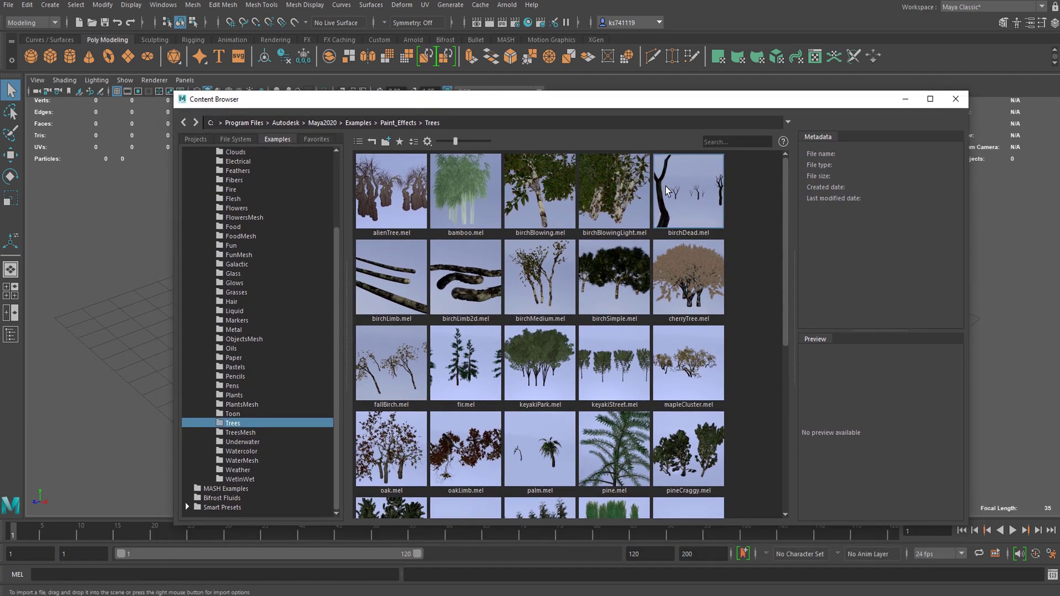
drag(566, 103, 431, 121)
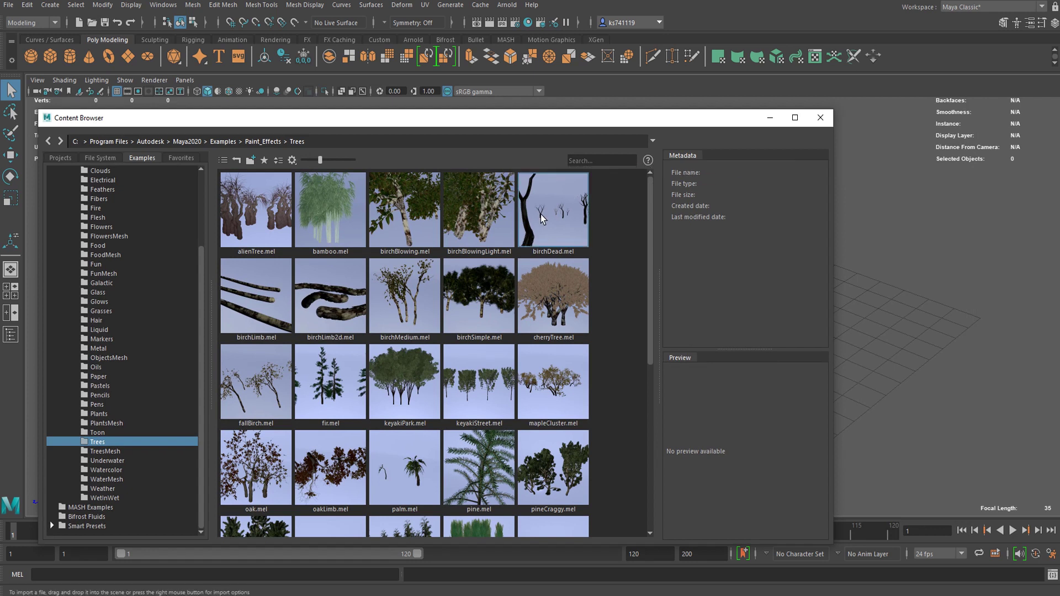
click(554, 214)
drag(578, 126, 555, 111)
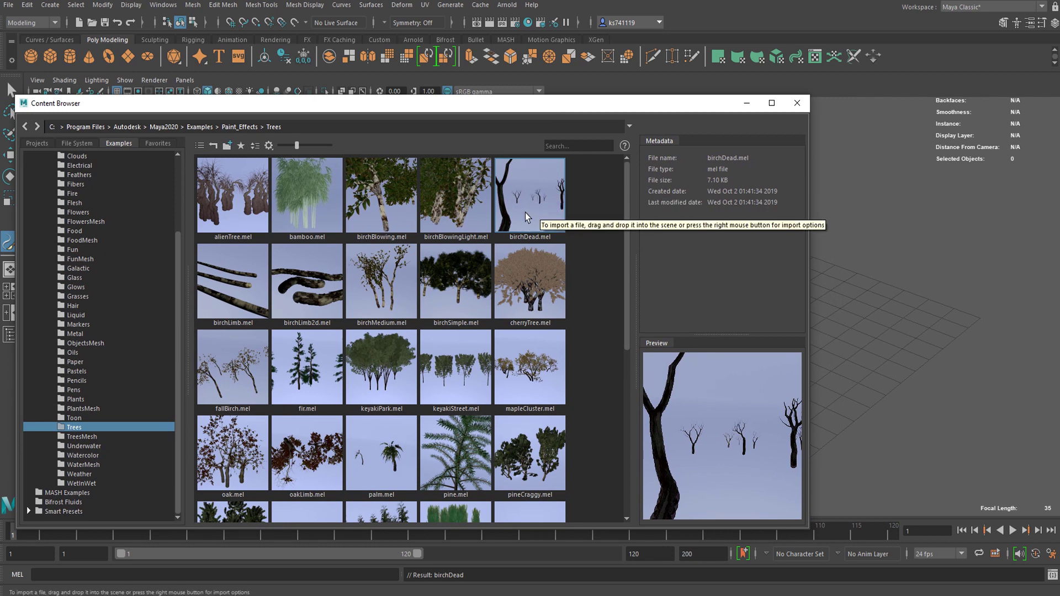
mouse_move(267, 105)
mouse_down()
mouse_move(913, 132)
mouse_move(924, 156)
mouse_up()
Try a short birchDead stroke on the grid, inspect the tree from several angles, and undo it.
drag(396, 327, 415, 323)
scroll(320, 343, up, 8)
alt+middle_drag(215, 334, 441, 307)
mouse_move(441, 307)
alt+mouse_down()
mouse_move(549, 296)
mouse_move(421, 293)
mouse_move(552, 270)
mouse_move(496, 332)
alt+mouse_up()
scroll(491, 336, up, 3)
mouse_move(537, 336)
alt+middle_down()
mouse_move(514, 380)
mouse_move(445, 384)
alt+middle_up()
scroll(545, 396, down, 4)
scroll(425, 394, down, 3)
alt+drag(431, 388, 377, 374)
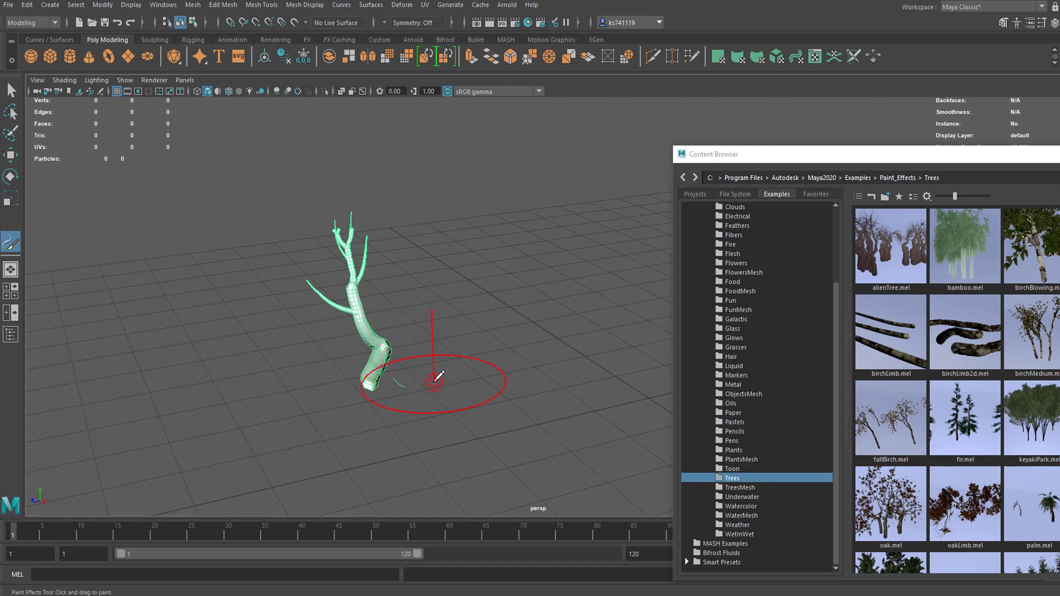
scroll(387, 366, up, 4)
scroll(366, 364, down, 3)
key(ctrl+z)
Try several more short birchDead strokes for a different branch shape, undoing each one.
mouse_move(364, 377)
mouse_down()
mouse_move(350, 386)
mouse_move(373, 386)
mouse_move(347, 386)
mouse_move(374, 400)
mouse_move(547, 388)
mouse_move(424, 414)
mouse_up()
key(ctrl+z)
key(ctrl+z)
key(ctrl+z)
key(ctrl+z)
key(ctrl+z)
drag(386, 369, 423, 375)
key(ctrl+z)
drag(318, 365, 367, 355)
key(ctrl+z)
Try further birchDead strokes from other view angles and delete the last painted tree.
scroll(335, 299, up, 3)
alt+drag(290, 306, 364, 300)
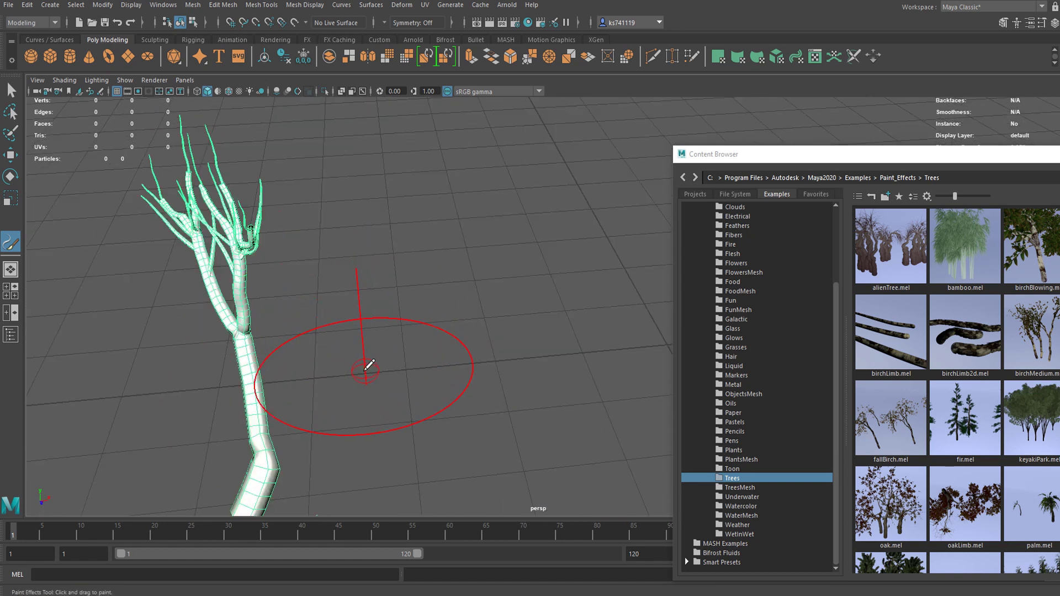
key(ctrl+z)
drag(349, 365, 437, 367)
key(ctrl+z)
scroll(445, 348, down, 2)
scroll(467, 317, up, 1)
alt+drag(463, 310, 575, 307)
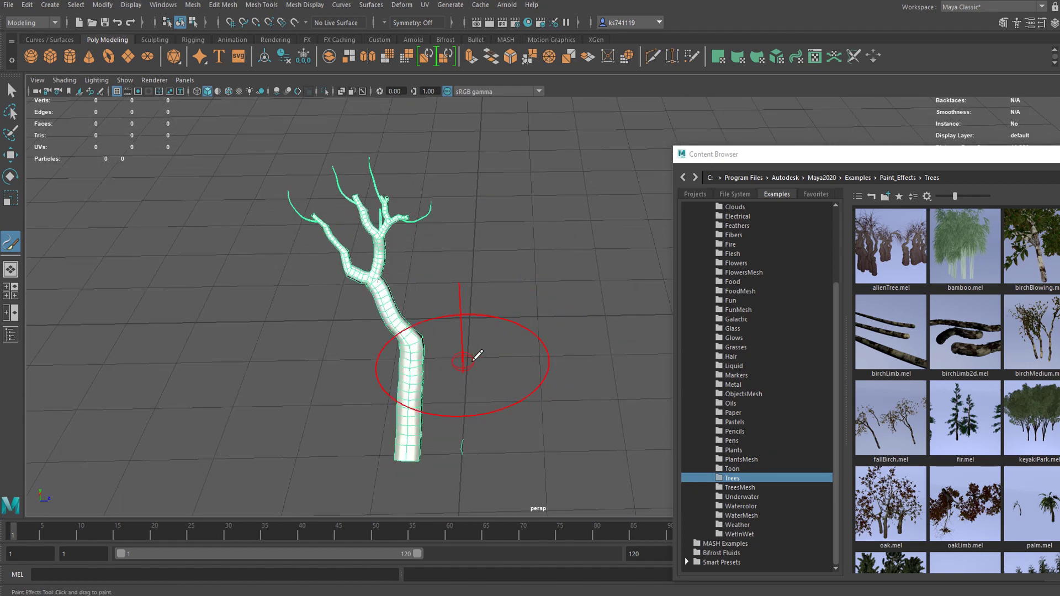
key(q)
key(Delete)
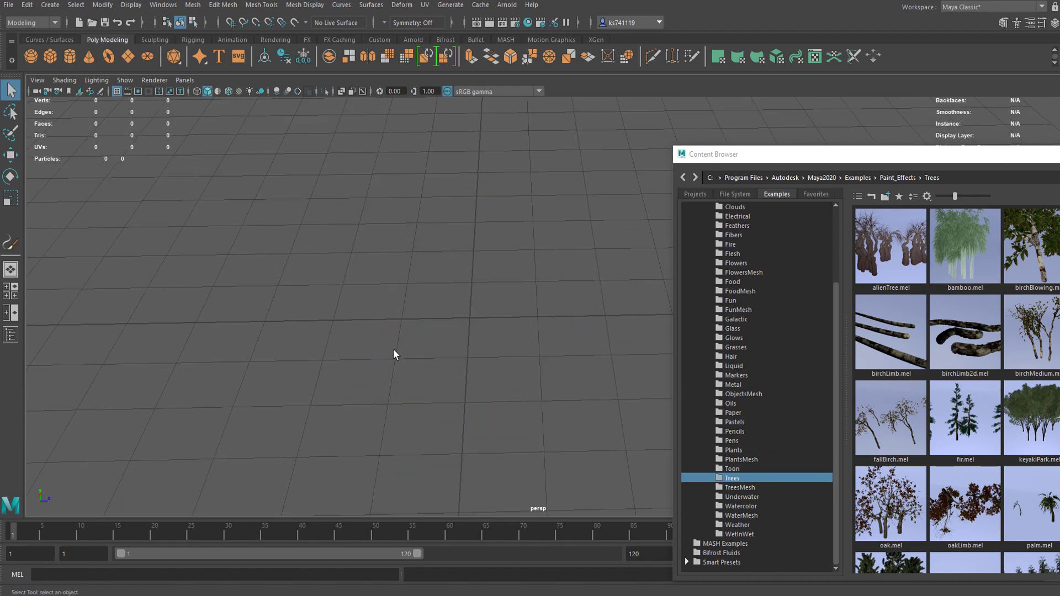
Paint a new tree on the grid with a short birchDead stroke, close the Content Browser and stop painting.
drag(942, 162, 797, 152)
click(1031, 239)
drag(209, 299, 230, 302)
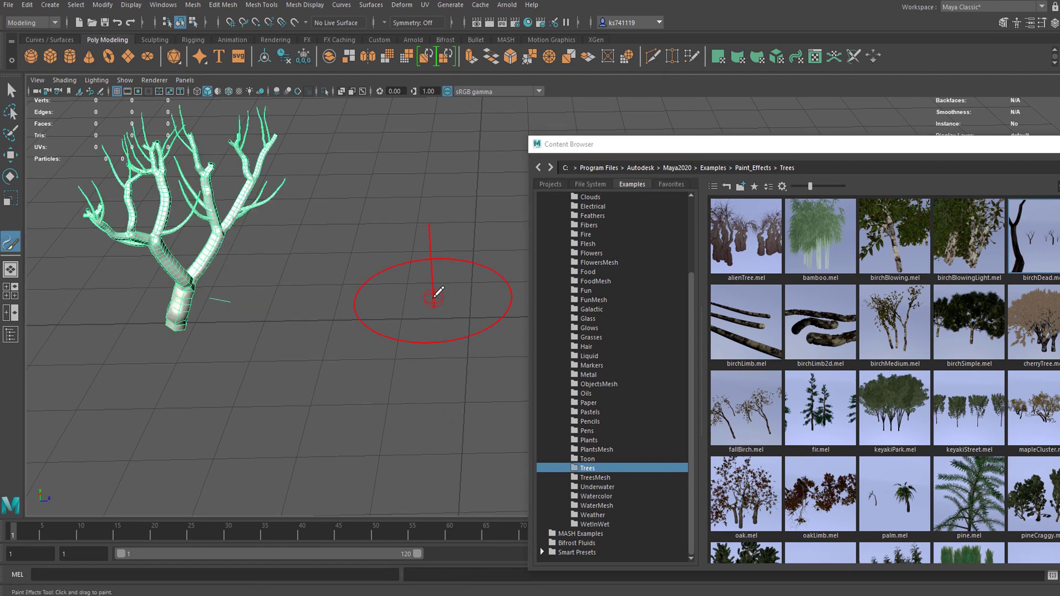
drag(848, 148, 504, 173)
click(961, 170)
mouse_move(112, 377)
alt+mouse_down()
mouse_move(262, 394)
mouse_move(182, 360)
alt+mouse_up()
scroll(454, 423, down, 5)
key(q)
key(w)
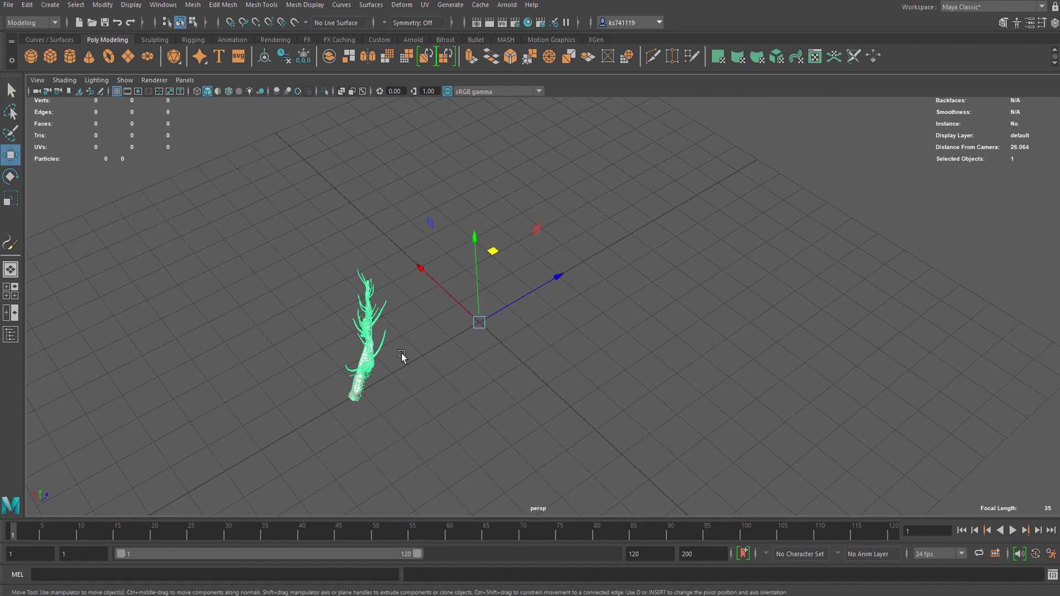
Open the Attribute Editor for the painted tree and display its birchDead1 brush attributes.
scroll(513, 277, up, 5)
alt+middle_drag(202, 366, 442, 320)
alt+drag(442, 321, 559, 286)
click(1029, 22)
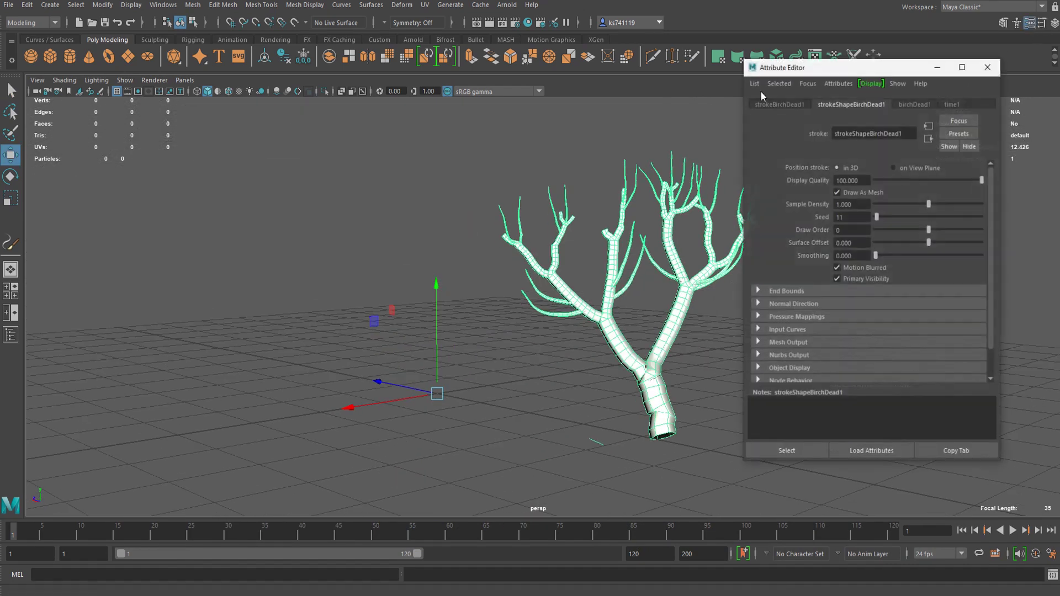
drag(839, 69, 884, 84)
alt+middle_drag(674, 251, 464, 267)
alt+right_drag(463, 266, 820, 257)
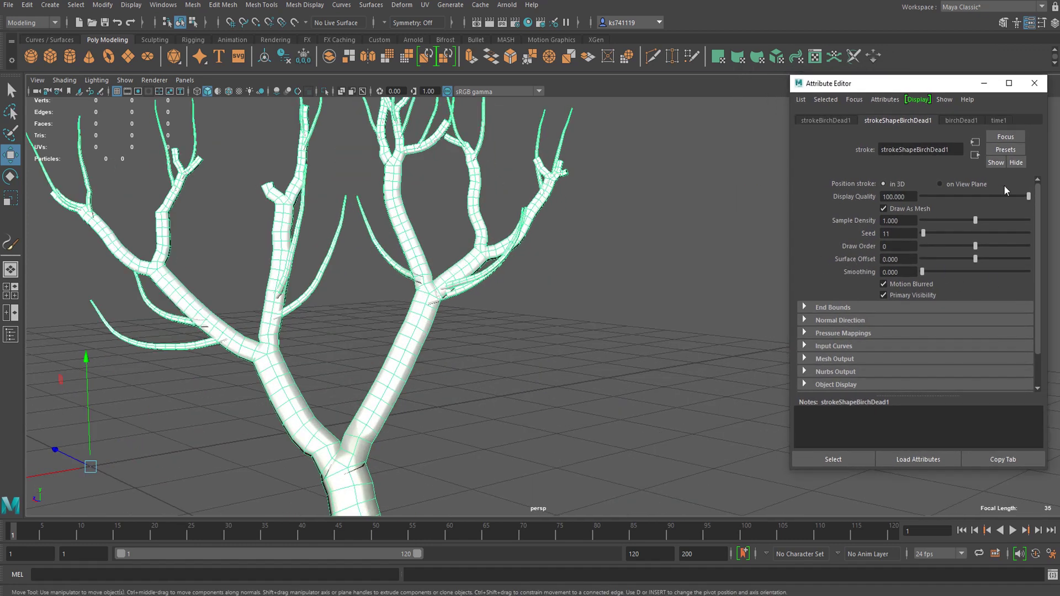
scroll(945, 244, down, 2)
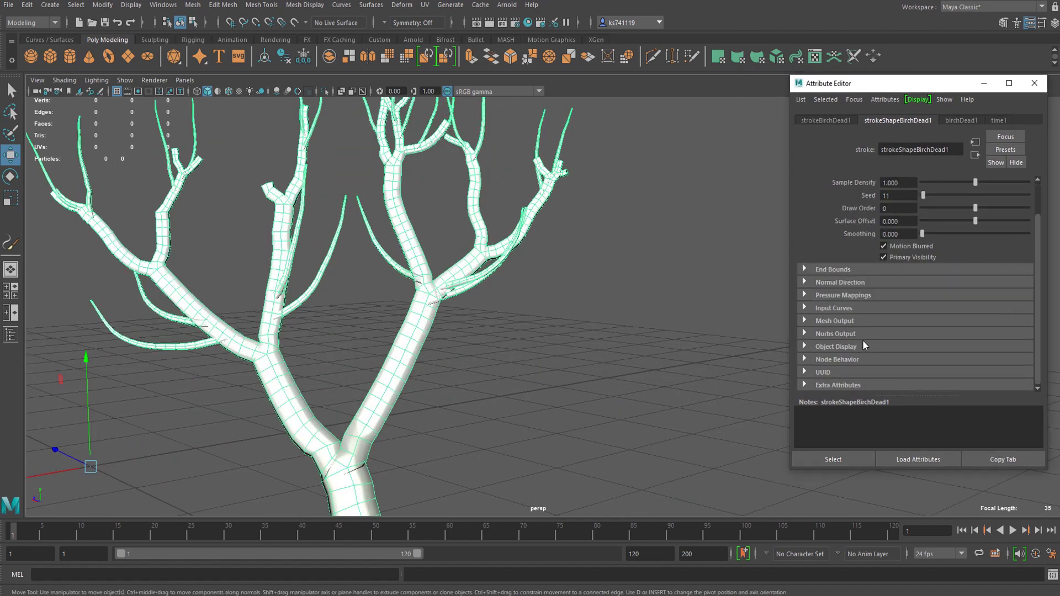
click(962, 120)
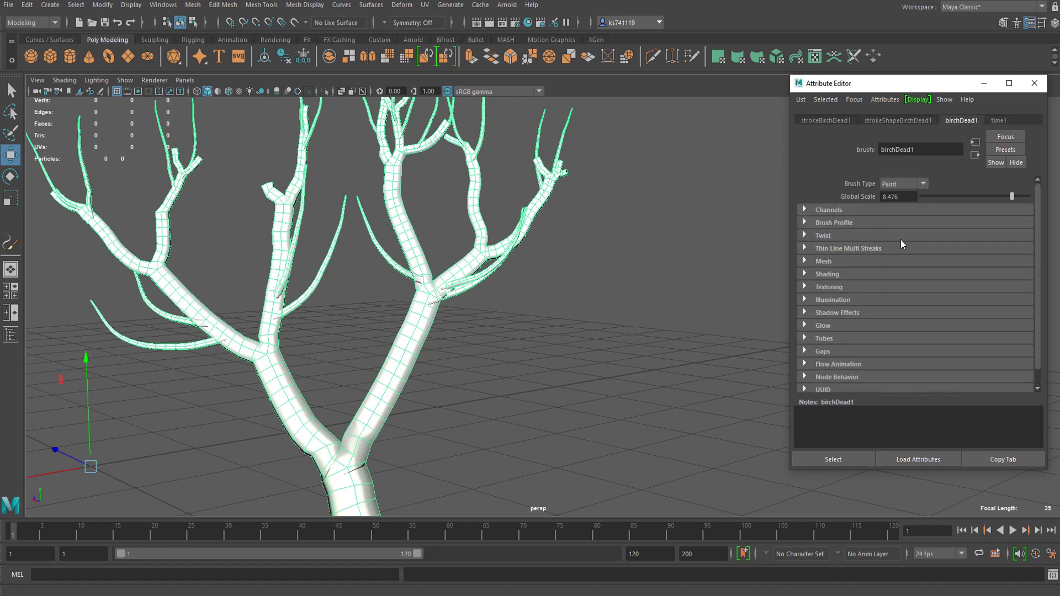
scroll(900, 243, down, 1)
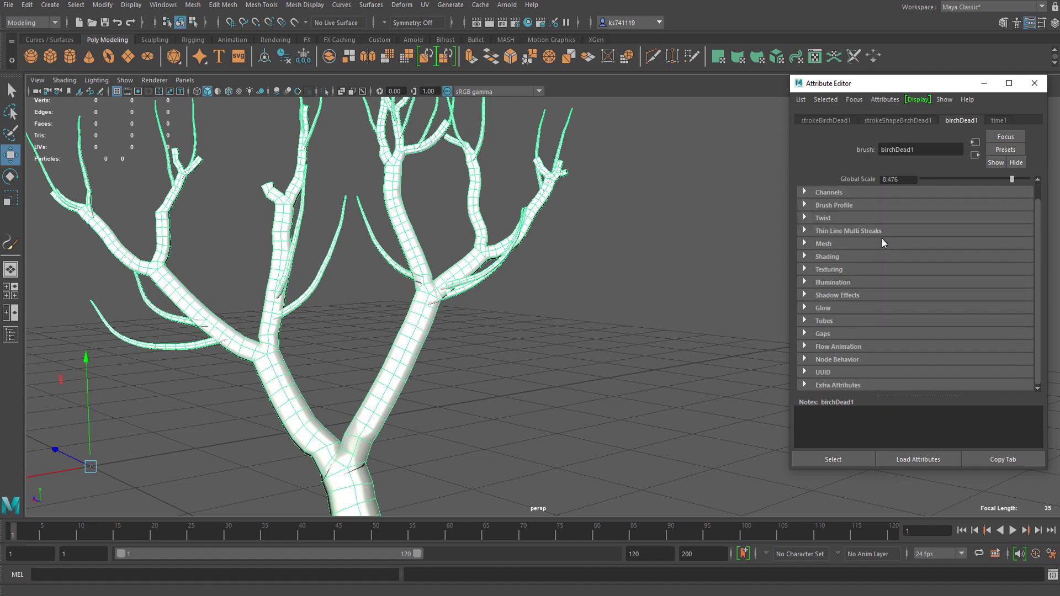
Thin the tree in the Tubes Creation settings, with Tube Width 1 at 0.017 and Tube Width 2 at 0.019.
click(824, 320)
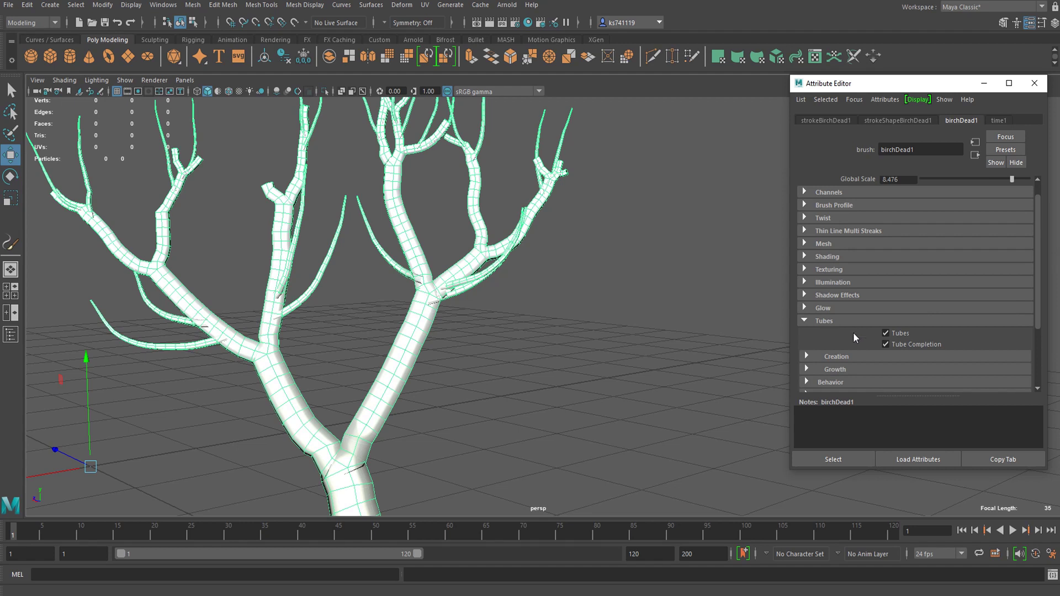
scroll(853, 332, down, 5)
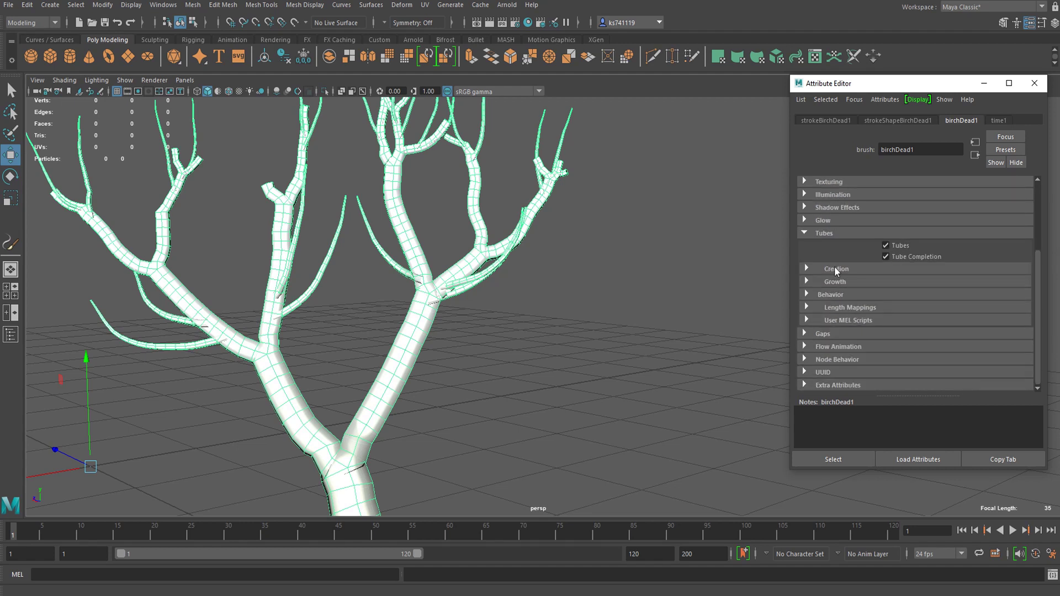
click(835, 268)
scroll(840, 280, down, 4)
alt+drag(592, 343, 407, 270)
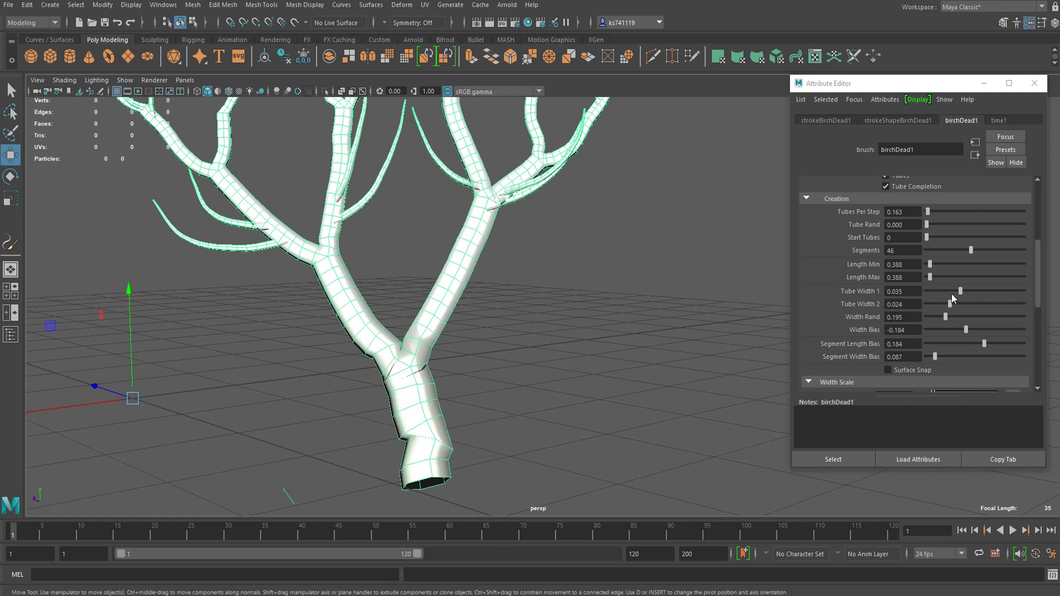
drag(952, 292, 942, 293)
scroll(415, 282, down, 6)
alt+drag(531, 282, 513, 306)
scroll(527, 285, up, 3)
drag(942, 290, 945, 303)
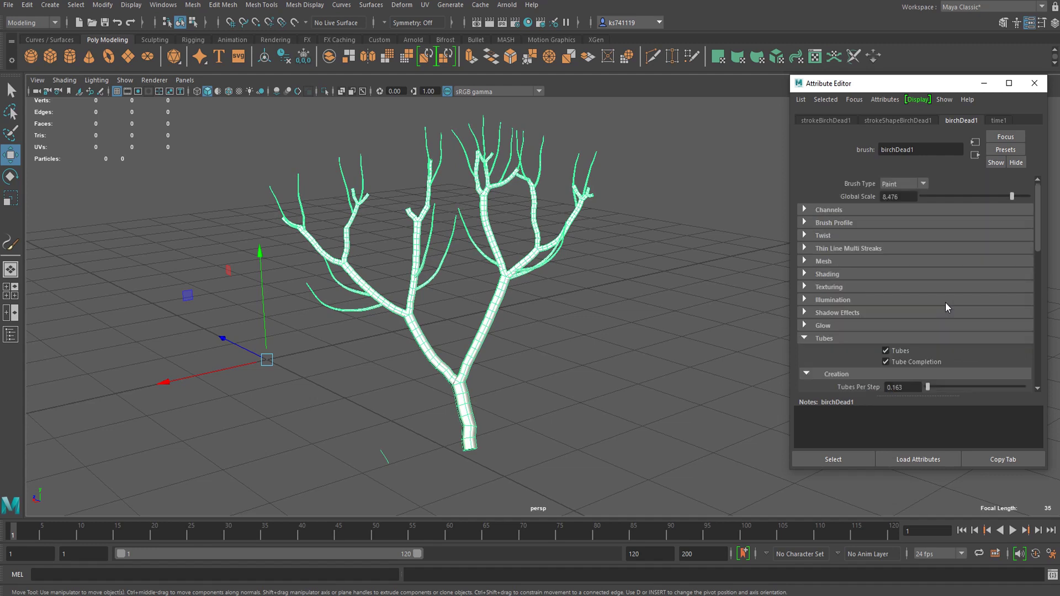
Enable End Caps in the brush's Mesh settings to close the open branch ends.
scroll(511, 271, up, 5)
alt+drag(456, 203, 506, 239)
alt+right_drag(506, 239, 655, 303)
alt+middle_drag(656, 304, 613, 251)
scroll(527, 189, up, 4)
alt+middle_drag(419, 262, 611, 276)
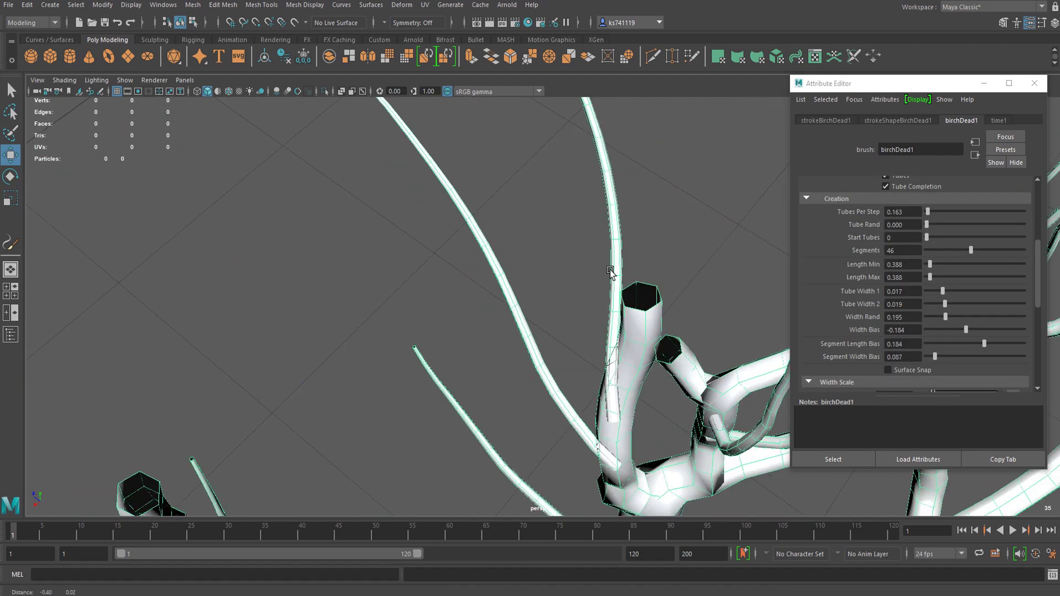
scroll(575, 270, up, 3)
alt+drag(574, 273, 553, 243)
scroll(972, 266, up, 5)
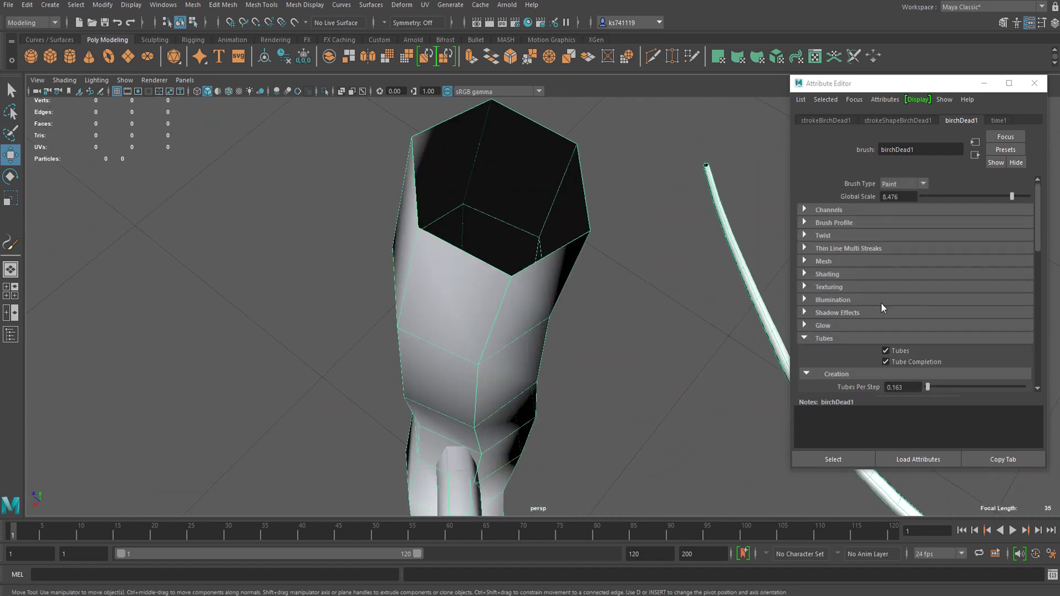
click(810, 259)
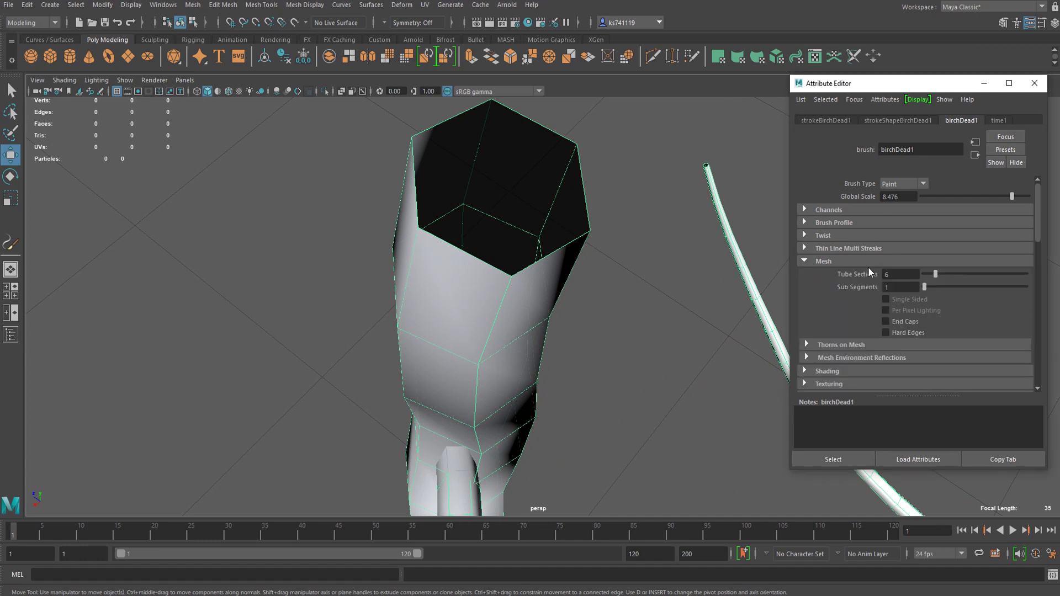
click(886, 321)
scroll(552, 285, up, 4)
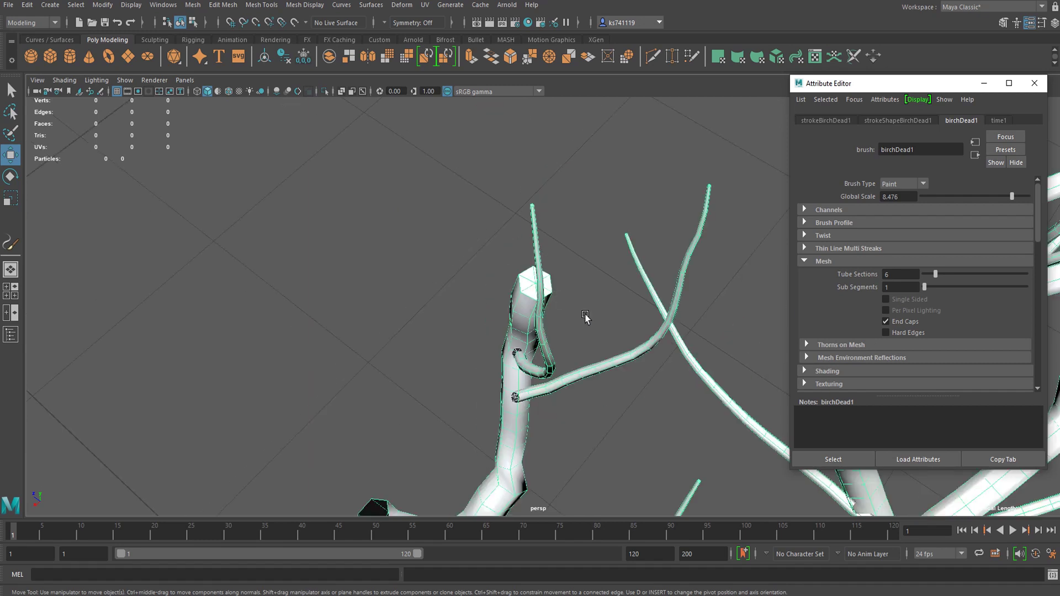
Examine the branch ends and the joints between branches from several angles with End Caps enabled.
alt+middle_drag(438, 264, 582, 362)
alt+middle_drag(517, 224, 557, 316)
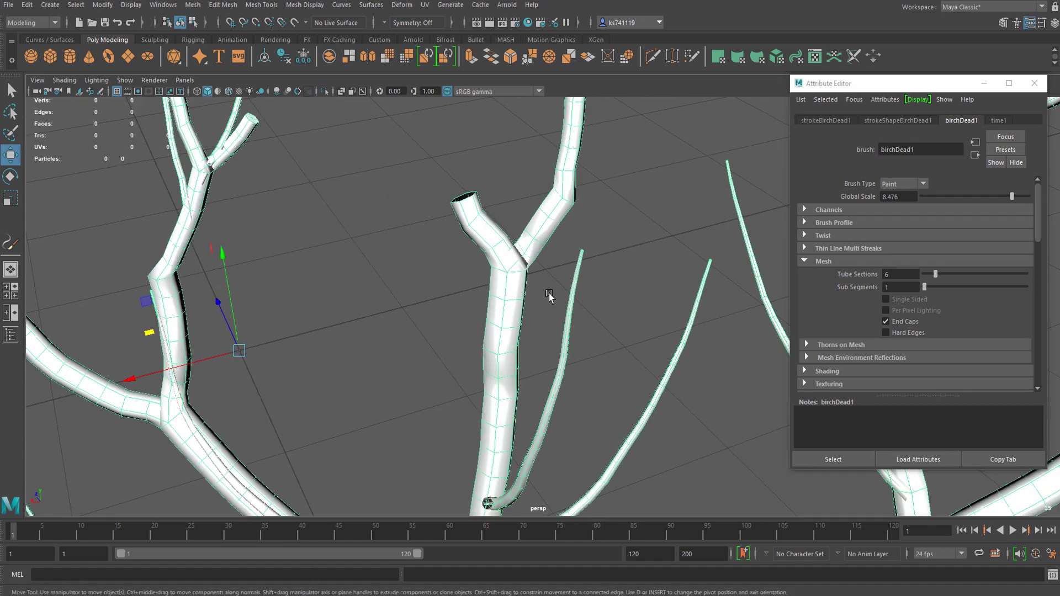
alt+drag(549, 293, 528, 315)
alt+middle_drag(513, 336, 530, 211)
alt+drag(530, 212, 619, 344)
alt+middle_drag(618, 344, 509, 262)
alt+drag(509, 262, 542, 297)
alt+middle_drag(504, 243, 591, 320)
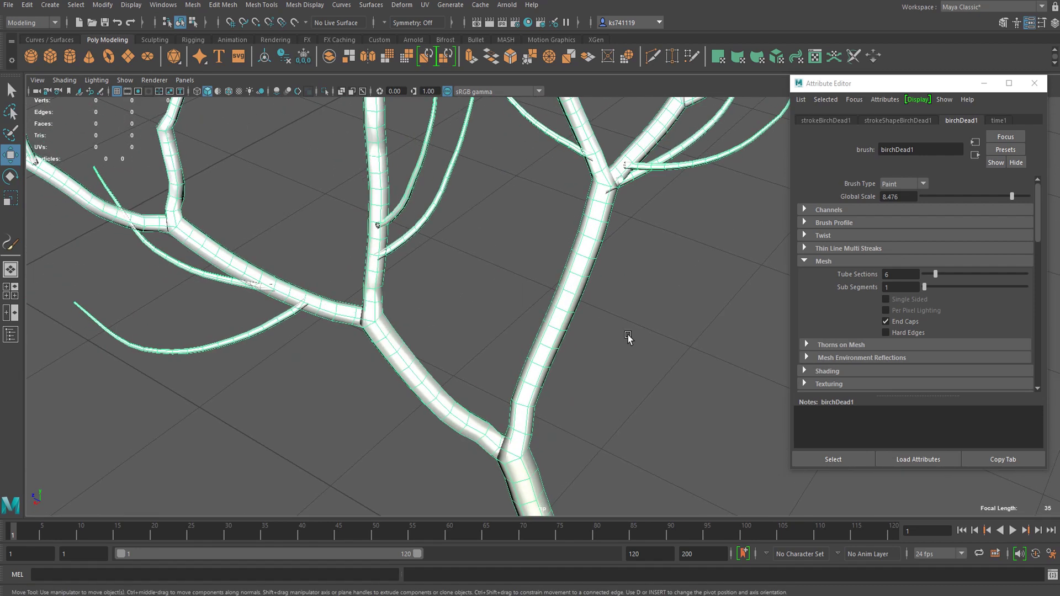
alt+drag(591, 322, 606, 278)
alt+middle_drag(607, 279, 547, 334)
alt+right_drag(546, 334, 690, 345)
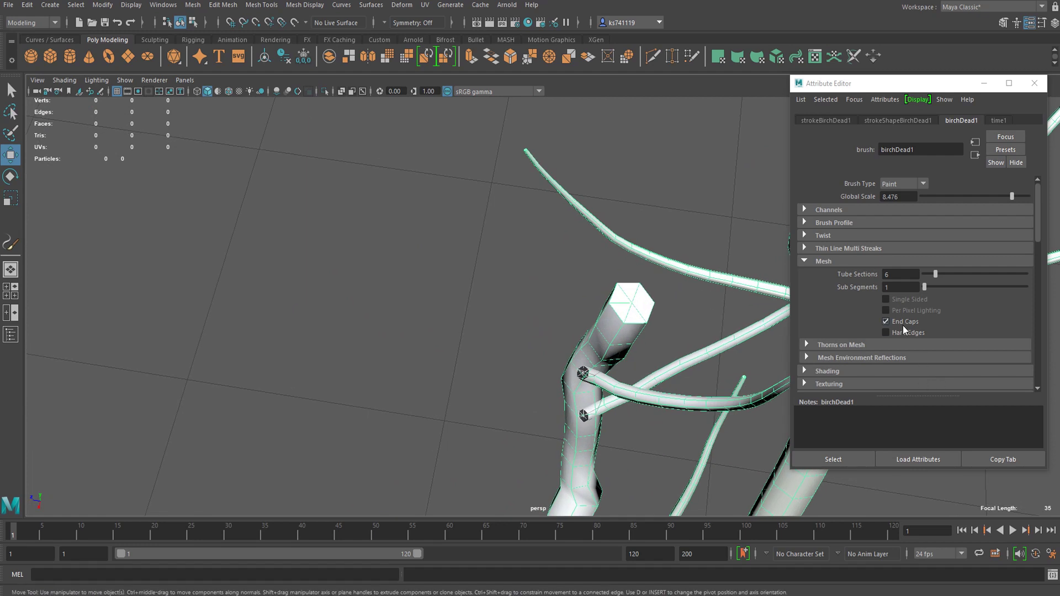
Turn End Caps off for the birchDead1 brush.
click(903, 323)
alt+drag(537, 355, 545, 277)
alt+right_drag(545, 276, 403, 300)
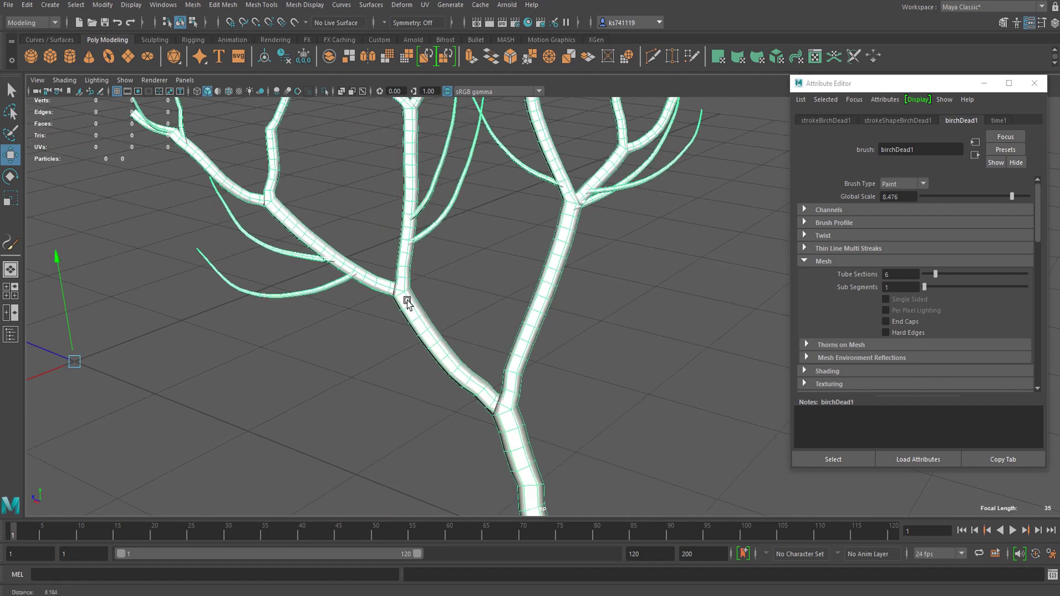
Reduce Tube Sections to 4 in the brush's Mesh settings.
alt+middle_drag(548, 235, 520, 297)
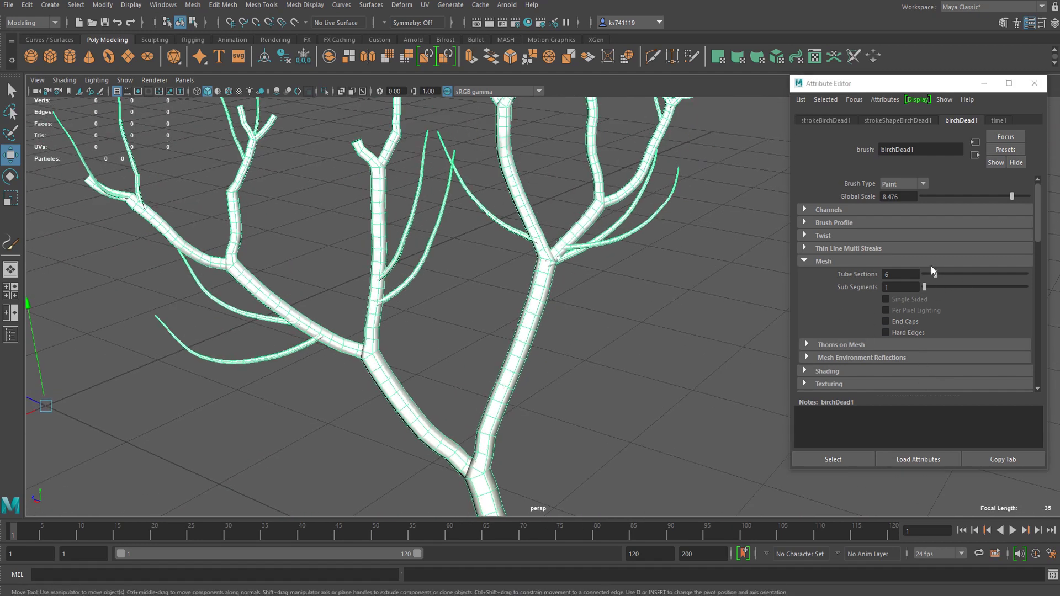
mouse_move(934, 268)
mouse_down()
mouse_move(941, 274)
mouse_move(912, 279)
mouse_move(932, 282)
mouse_up()
mouse_move(552, 320)
alt+mouse_down()
mouse_move(618, 360)
mouse_move(568, 344)
mouse_move(568, 331)
alt+mouse_up()
click(929, 272)
right_click(460, 343)
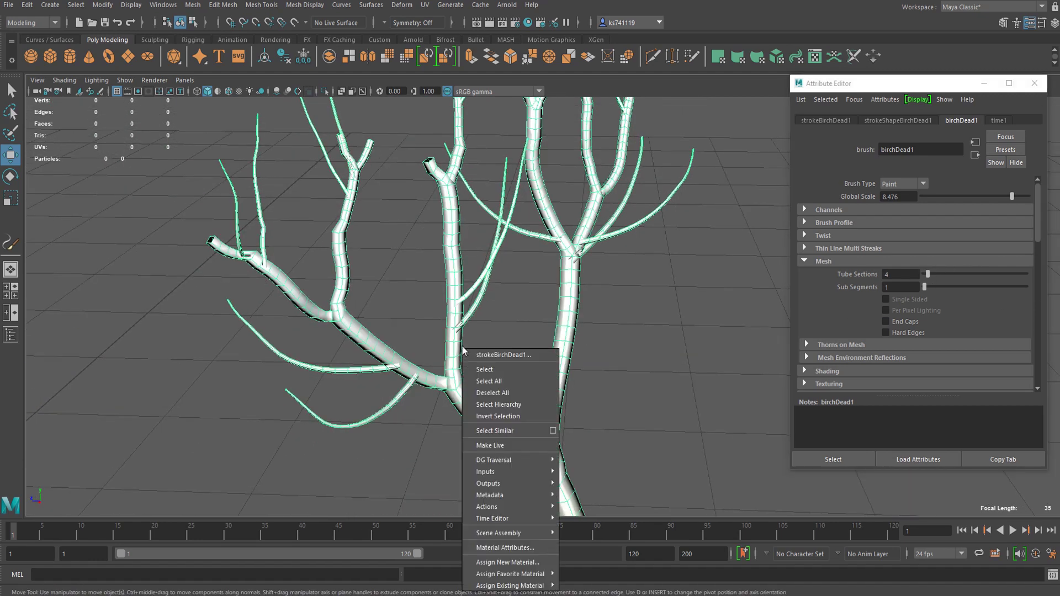
right_click(578, 330)
right_click(565, 292)
click(585, 281)
right_click(563, 262)
key(Escape)
right_click(565, 270)
key(q)
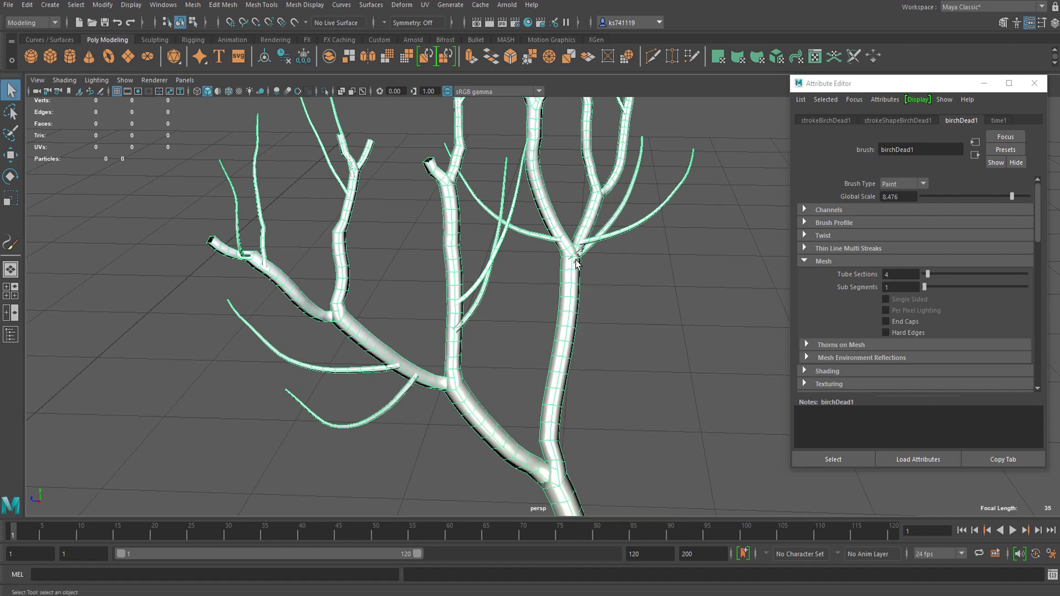
right_click(578, 256)
click(638, 373)
scroll(618, 216, down, 5)
alt+drag(618, 215, 589, 271)
scroll(634, 255, up, 5)
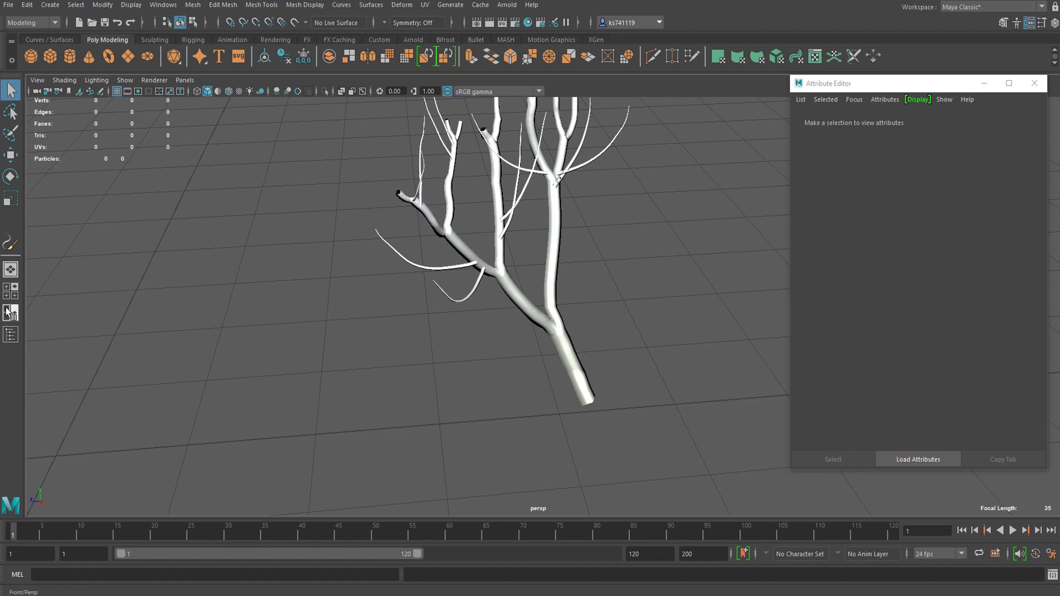
Select strokeBirchDead1 in the Outliner and expand the Growth settings of its birchDead1 brush.
click(10, 334)
click(111, 360)
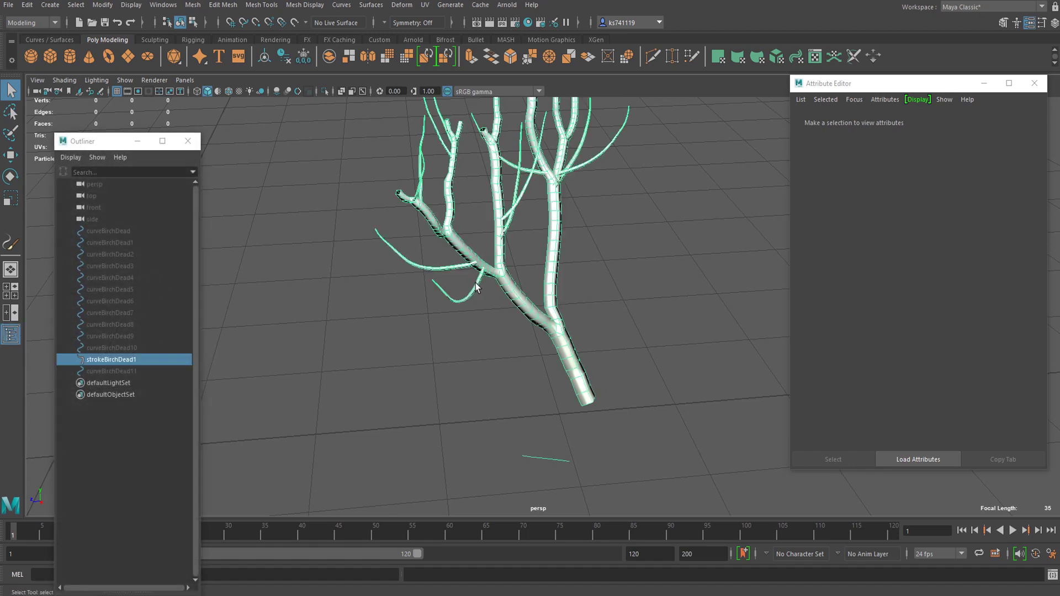
scroll(859, 274, down, 10)
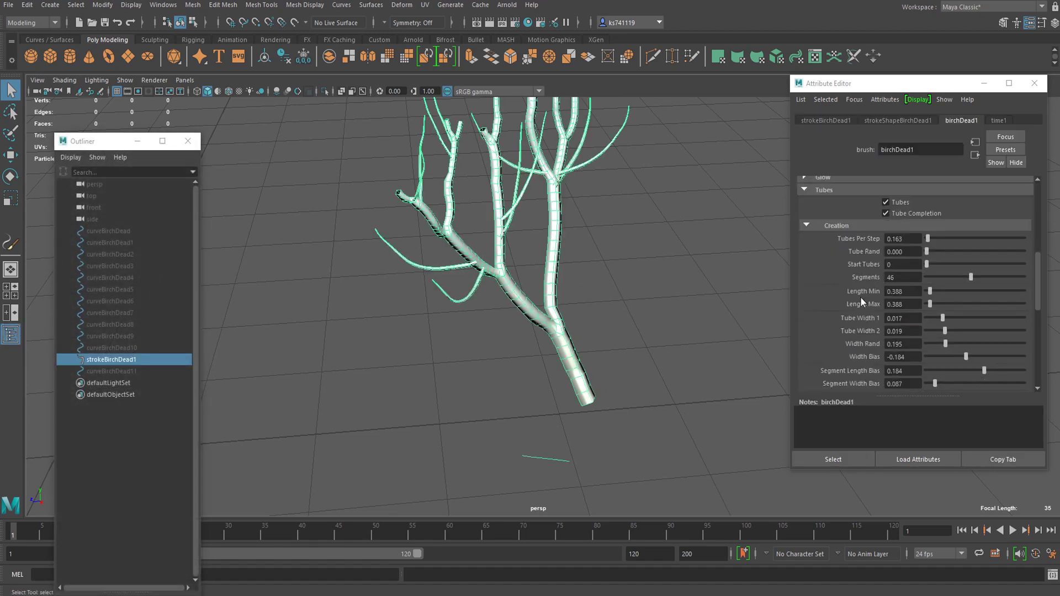
scroll(858, 298, down, 2)
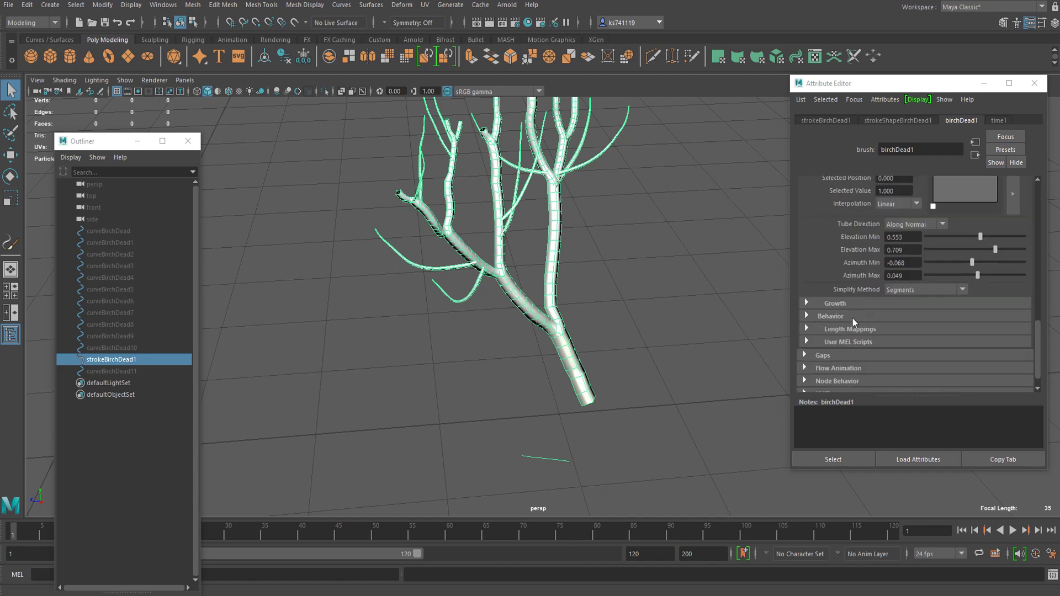
scroll(880, 296, down, 1)
click(853, 282)
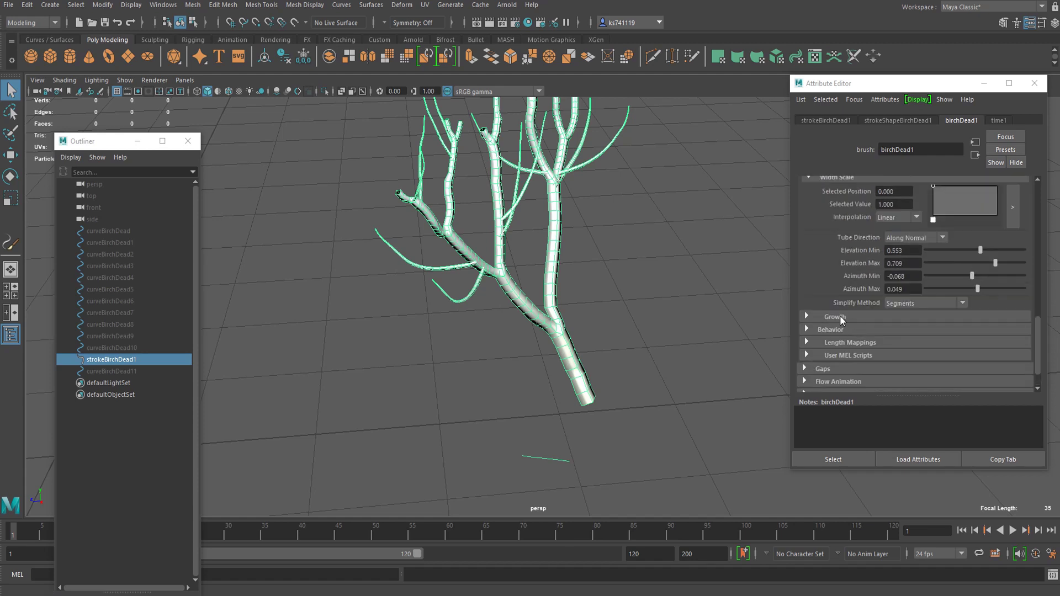
scroll(870, 305, down, 2)
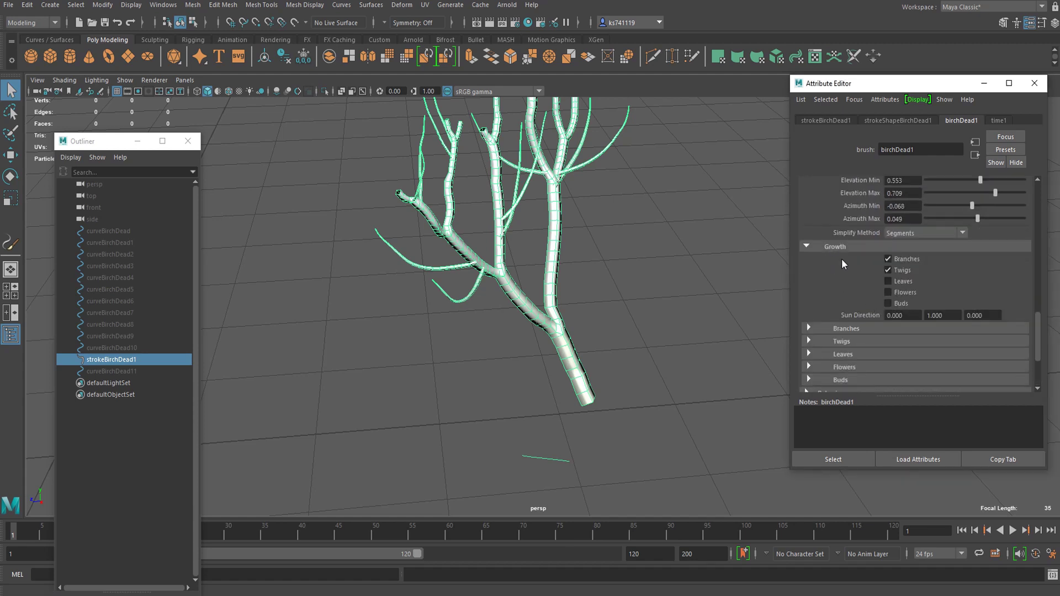
scroll(848, 260, down, 2)
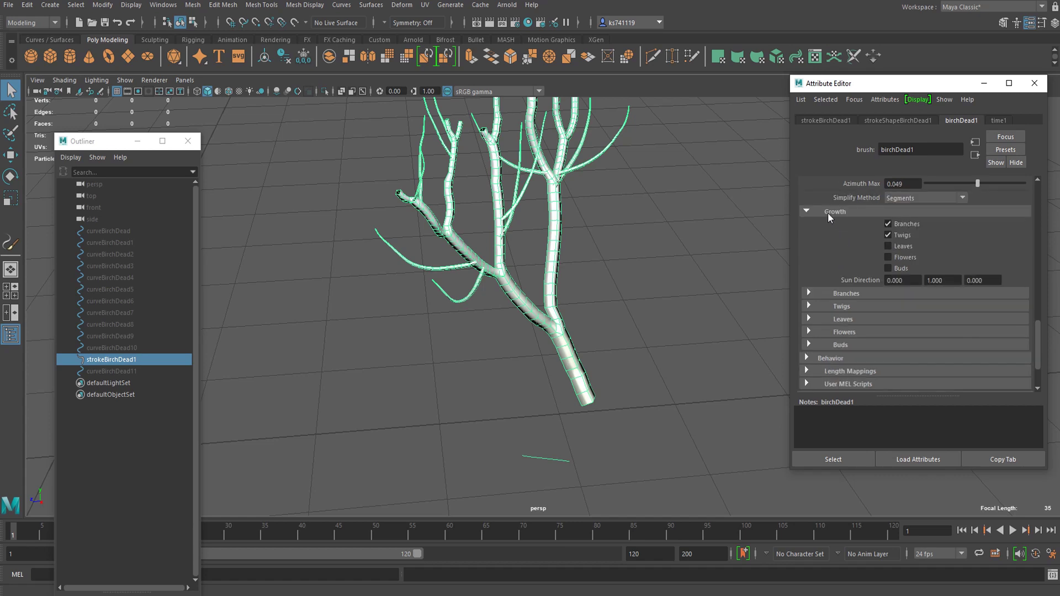
Raise Num Branches to 3 in the Growth section's Branches settings.
alt+middle_drag(519, 267, 507, 324)
alt+right_drag(506, 324, 545, 336)
alt+drag(545, 336, 440, 298)
alt+middle_drag(495, 288, 558, 311)
click(845, 295)
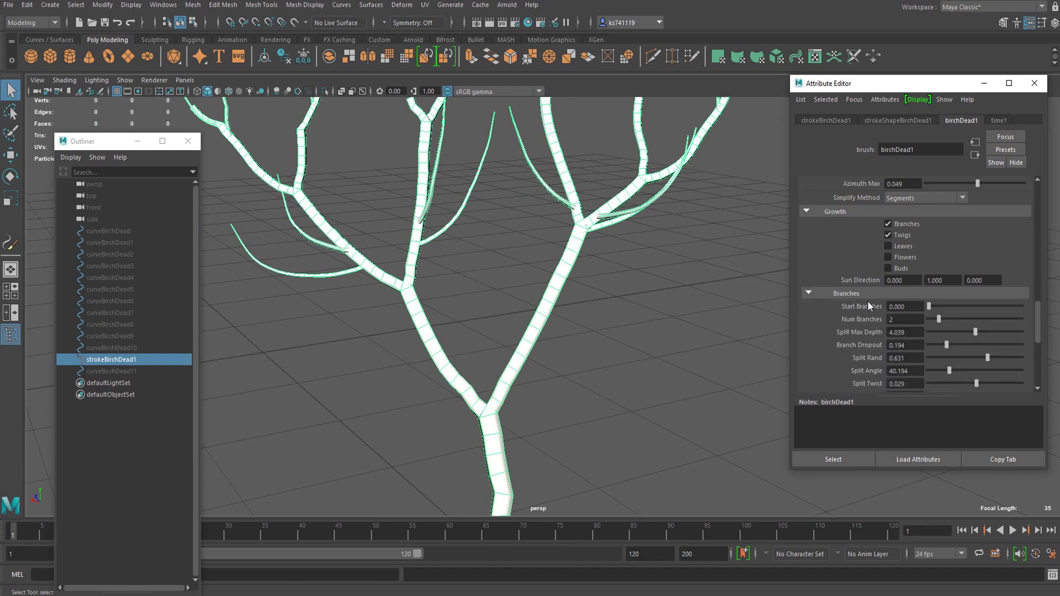
scroll(874, 302, down, 2)
scroll(512, 286, down, 2)
alt+drag(512, 287, 642, 287)
drag(945, 280, 949, 280)
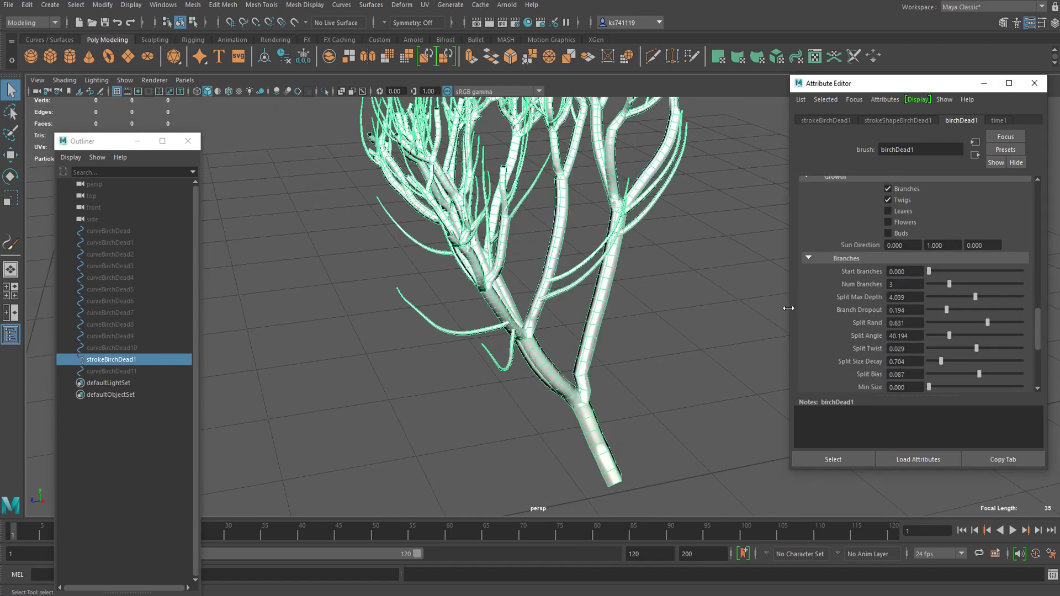
alt+drag(533, 317, 505, 306)
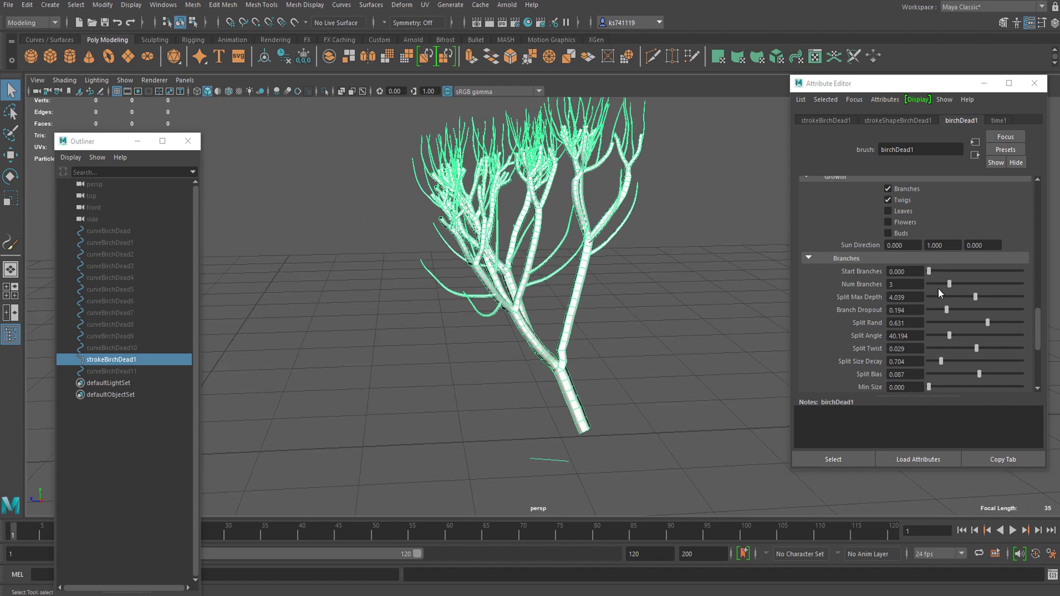
Lower Num Twig Clusters to 1 in the Twigs settings and Split Max Depth to 3.325 in the Branches settings.
scroll(936, 296, down, 3)
click(841, 308)
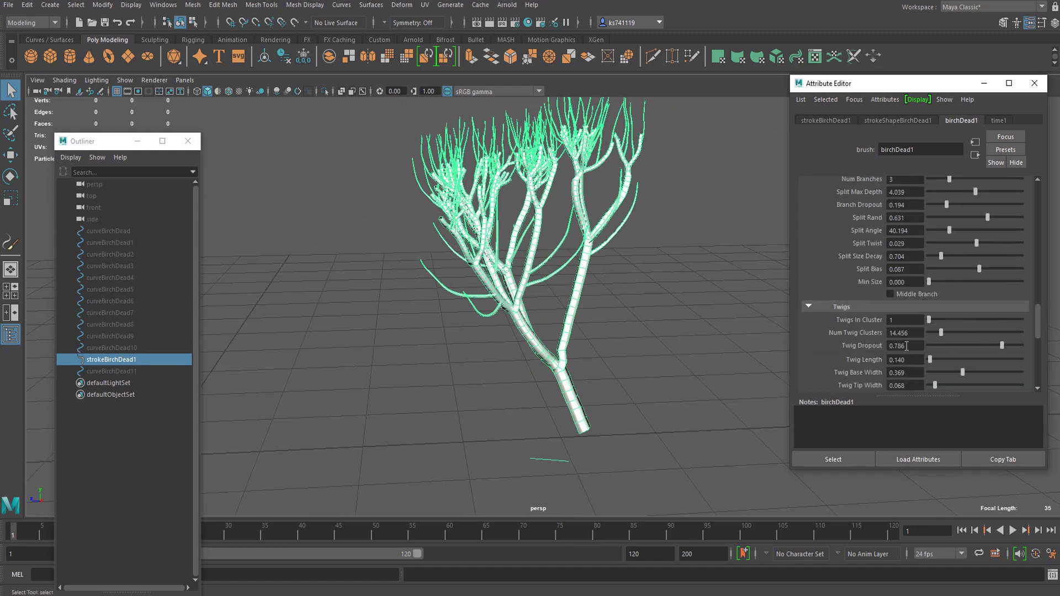
drag(943, 337, 932, 337)
alt+drag(590, 305, 541, 287)
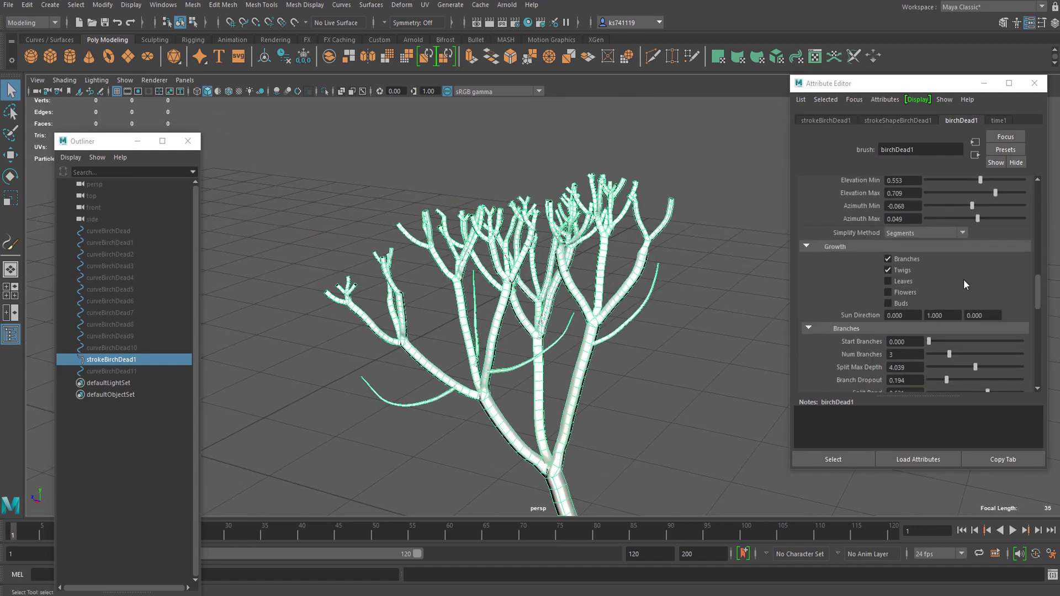
scroll(972, 286, up, 2)
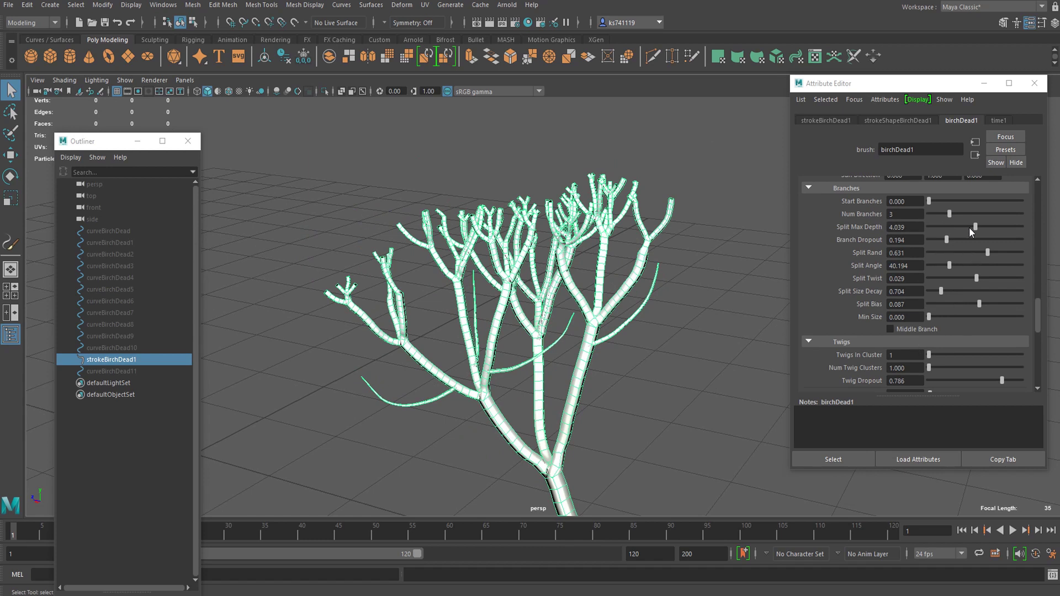
mouse_move(969, 227)
mouse_down()
mouse_move(989, 237)
mouse_move(962, 241)
mouse_move(976, 235)
mouse_move(956, 216)
mouse_up()
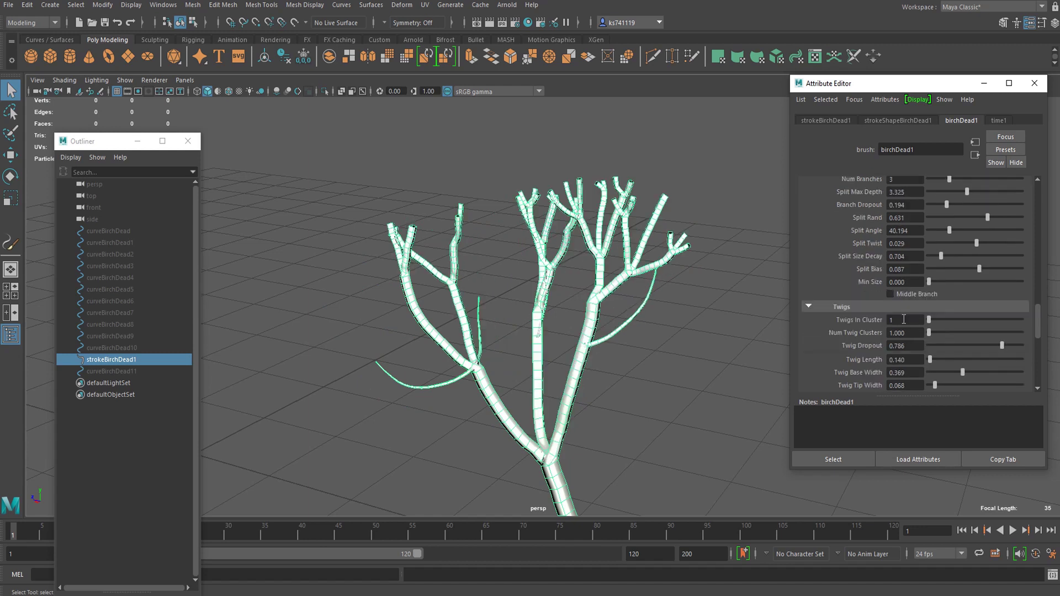
Set Num Twig Clusters to 0 to remove the thin twigs from the tree.
scroll(930, 343, down, 2)
double_click(917, 333)
text(0)
key(Return)
Reshape the branching with Split Angle 46.627, Split Twist 0, Split Size Decay 0.645 and Split Bias -0.024.
scroll(932, 257, up, 4)
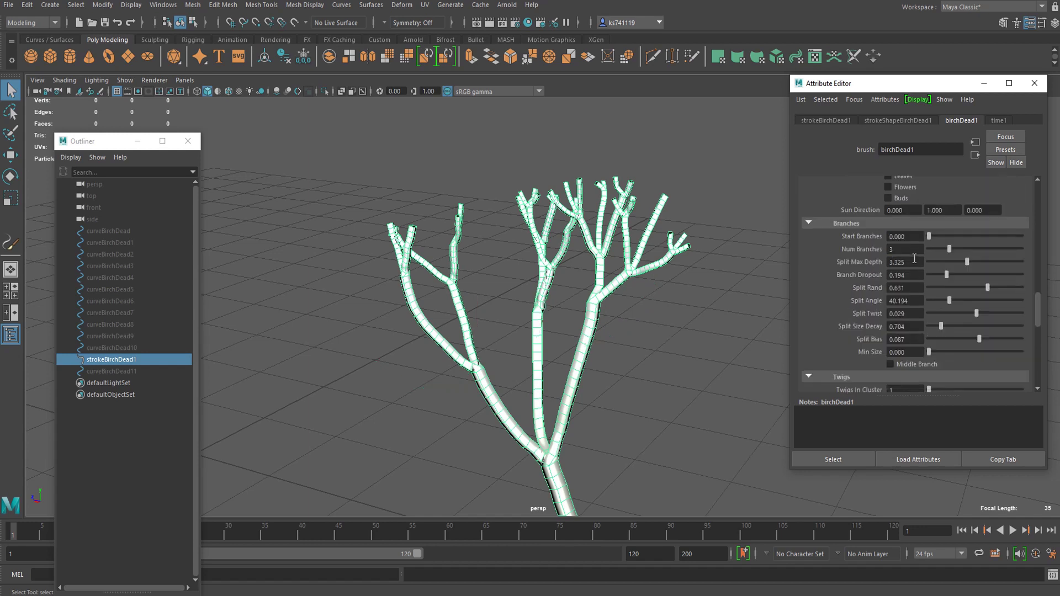
scroll(954, 312, down, 2)
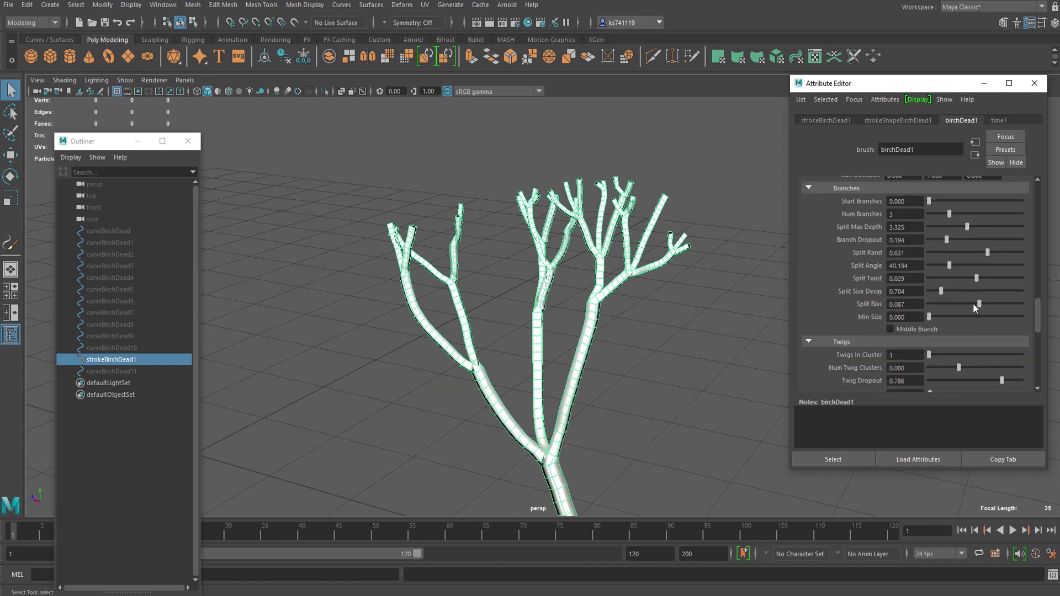
drag(975, 304, 953, 267)
key(Return)
scroll(635, 300, down, 5)
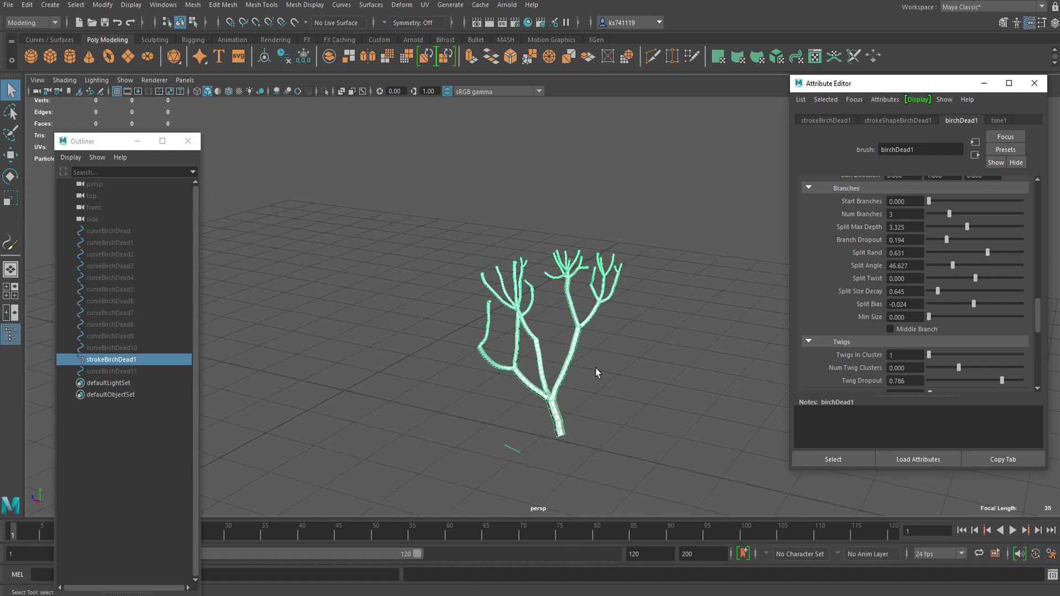
alt+drag(595, 385, 602, 359)
scroll(667, 351, up, 3)
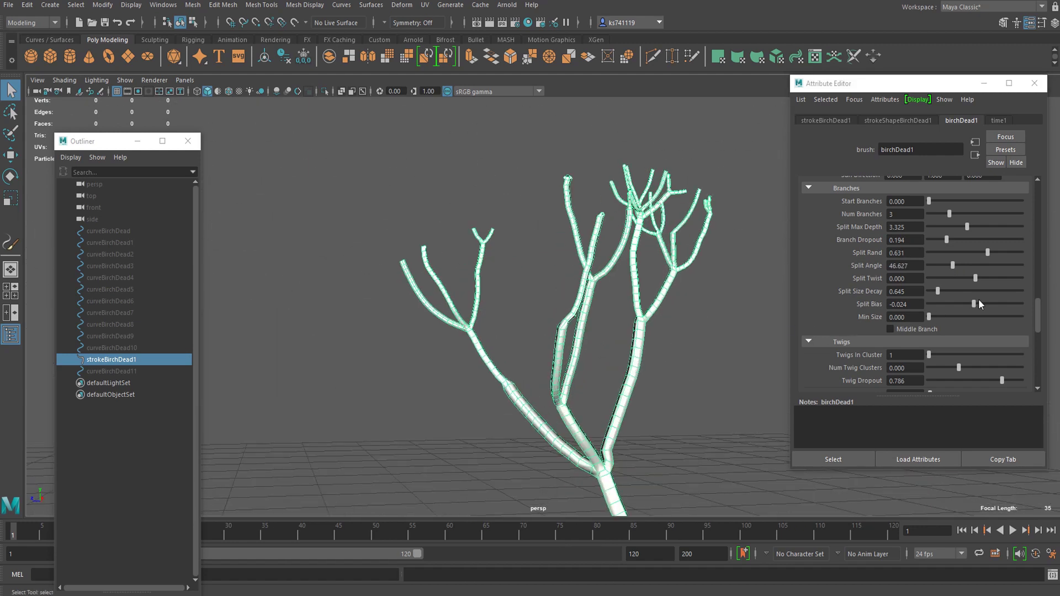
Bring thin twigs back by raising Num Twig Clusters to 3.386.
scroll(935, 338, down, 2)
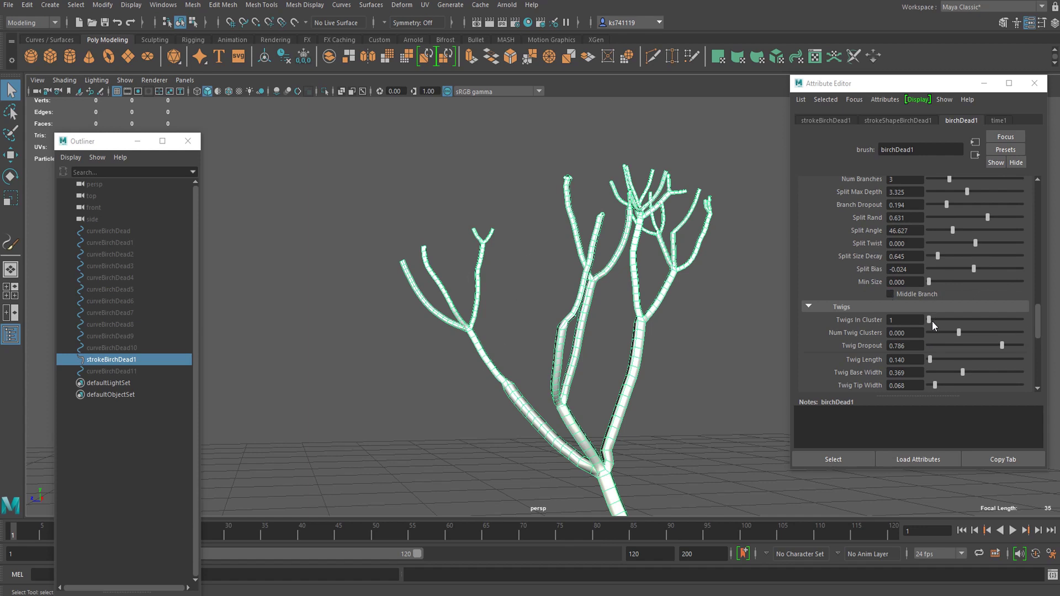
drag(958, 332, 960, 333)
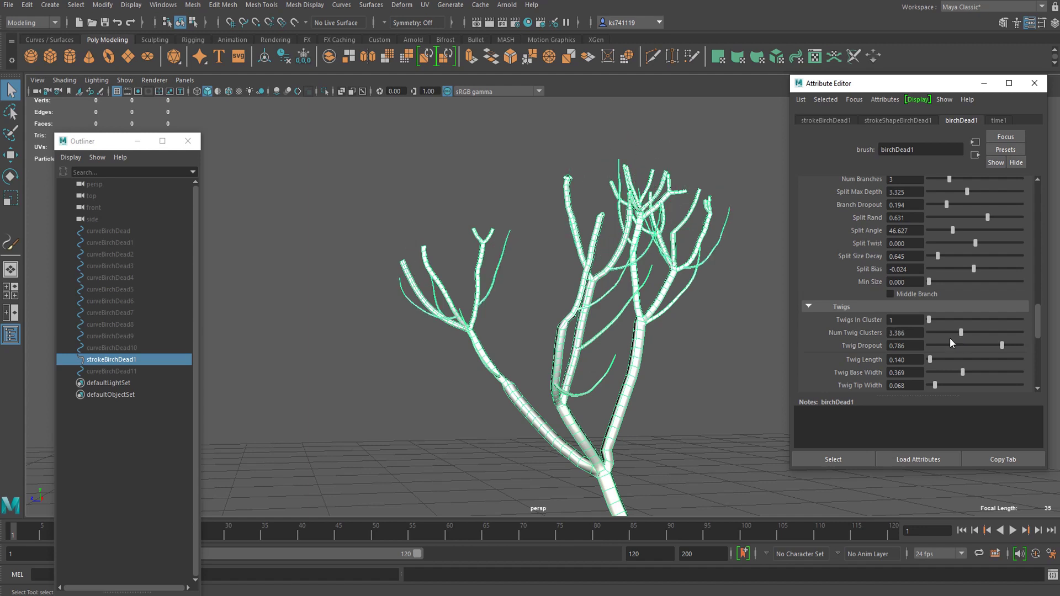
alt+drag(506, 357, 515, 289)
alt+middle_drag(342, 177, 374, 183)
Convert the selected birchDead stroke from Paint Effects to polygons.
click(110, 9)
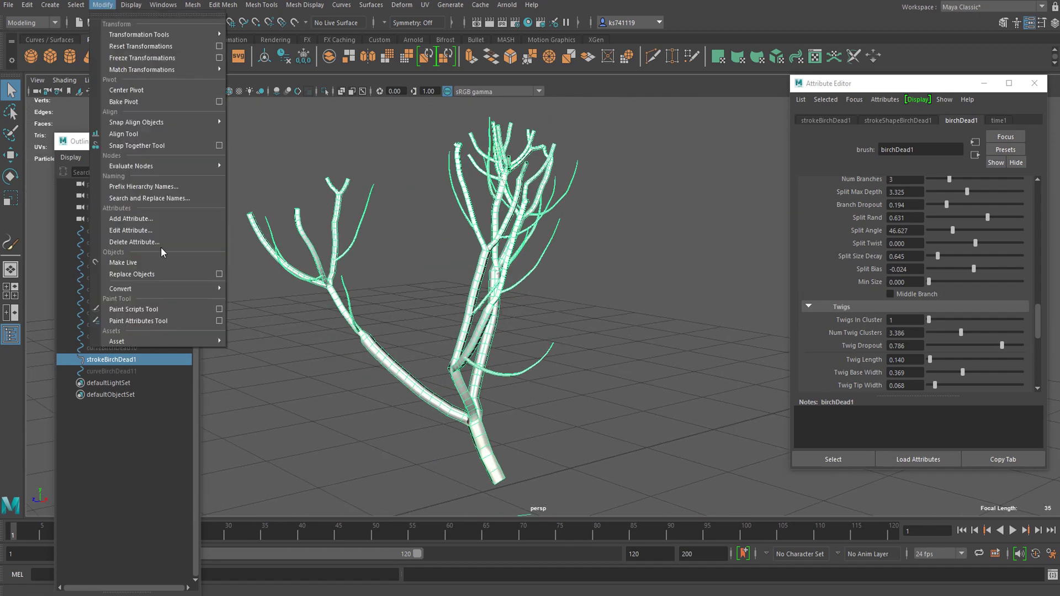
mouse_move(157, 290)
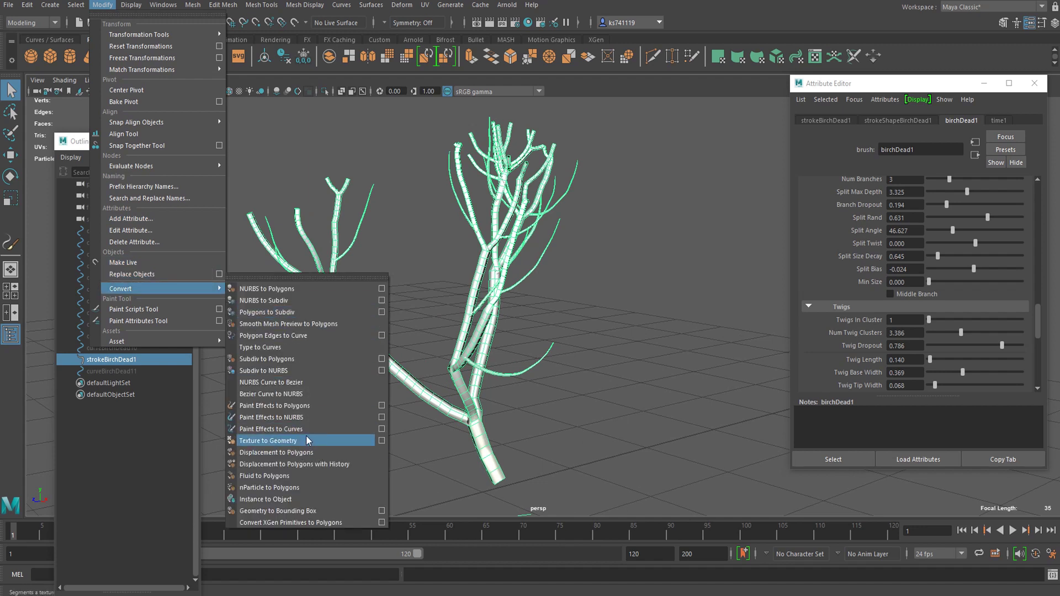
click(303, 408)
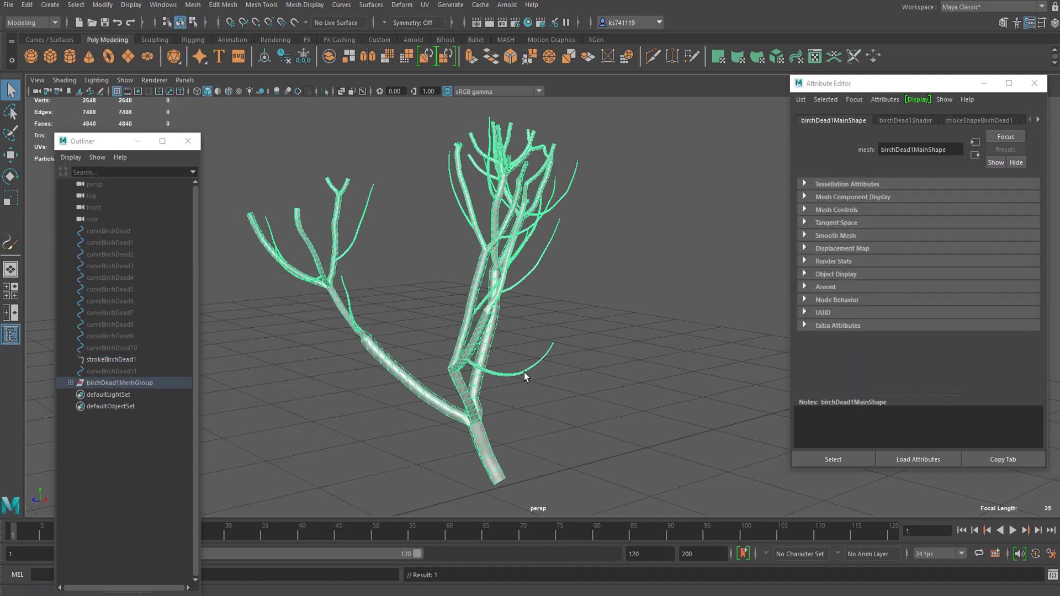
scroll(481, 342, up, 3)
scroll(479, 336, down, 4)
key(w)
alt+drag(479, 336, 489, 340)
scroll(489, 340, down, 3)
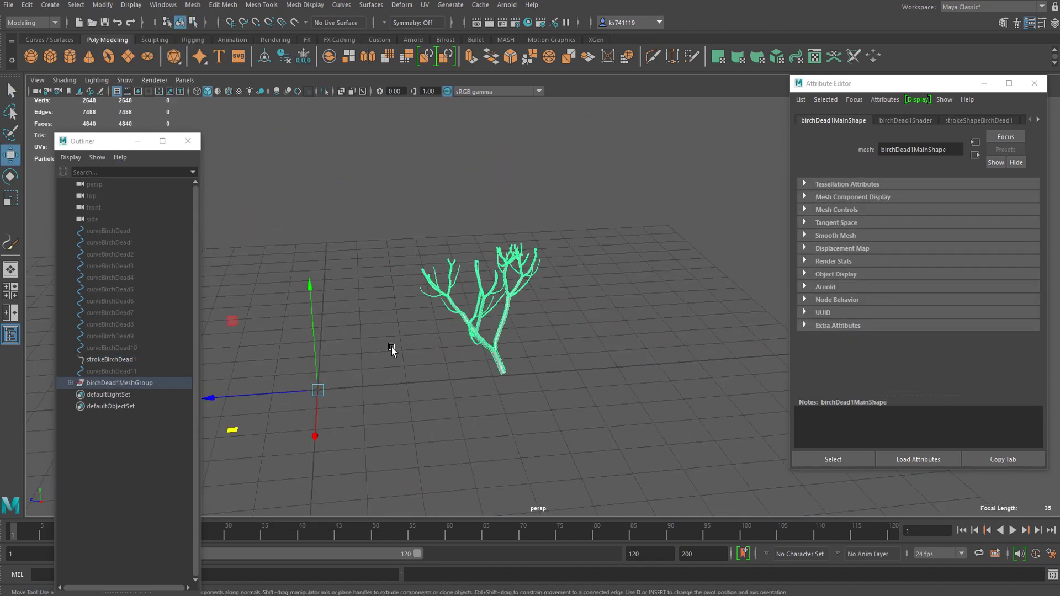
Turn on textured display in the viewport and inspect the bark and triangulated mesh of the converted tree.
click(238, 92)
scroll(504, 308, up, 8)
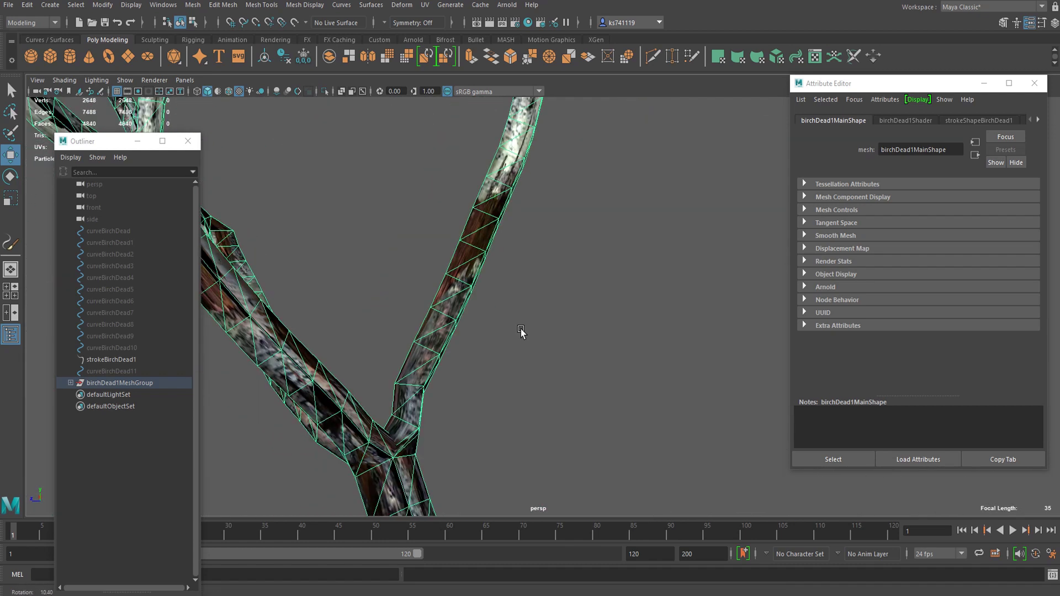
alt+right_drag(521, 331, 370, 350)
alt+drag(485, 342, 530, 397)
alt+right_drag(767, 387, 701, 381)
scroll(652, 348, down, 4)
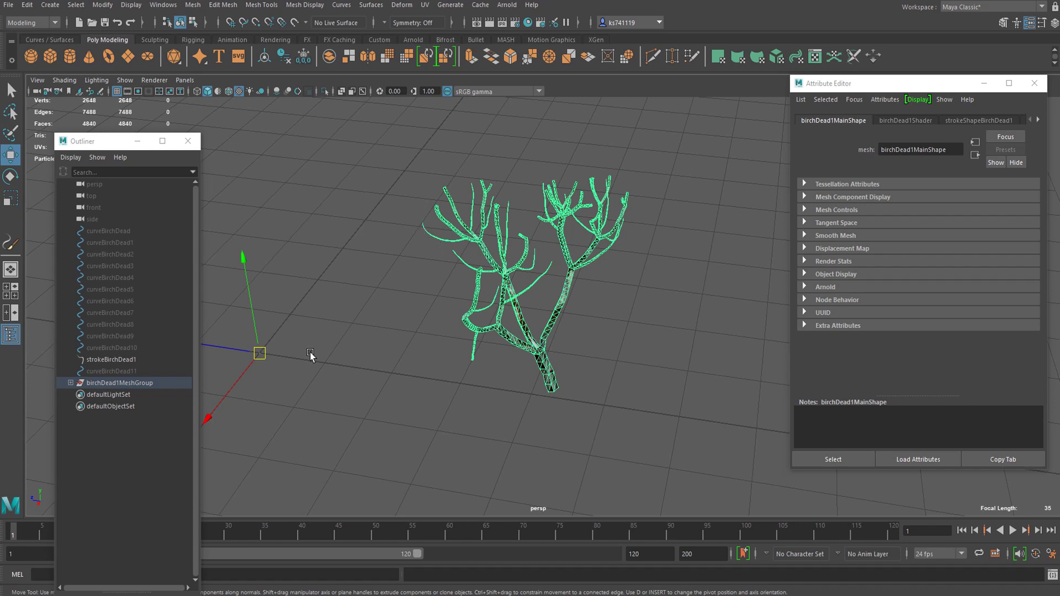
alt+drag(307, 351, 443, 320)
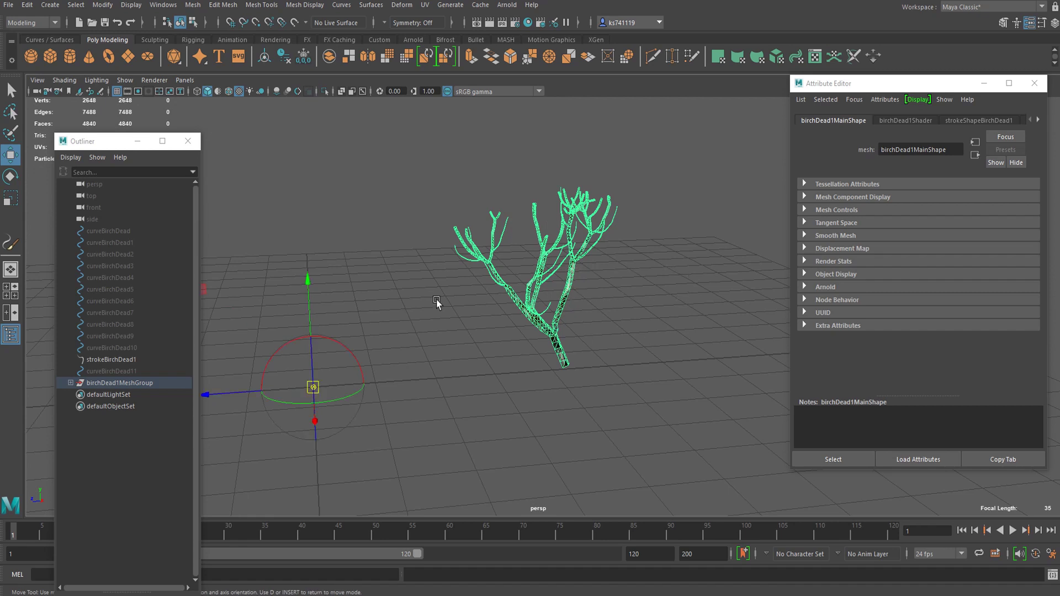
Move the birch tree's pivot point to the base of its trunk.
click(268, 57)
scroll(478, 224, down, 2)
scroll(552, 278, up, 7)
scroll(544, 267, down, 1)
scroll(544, 270, up, 3)
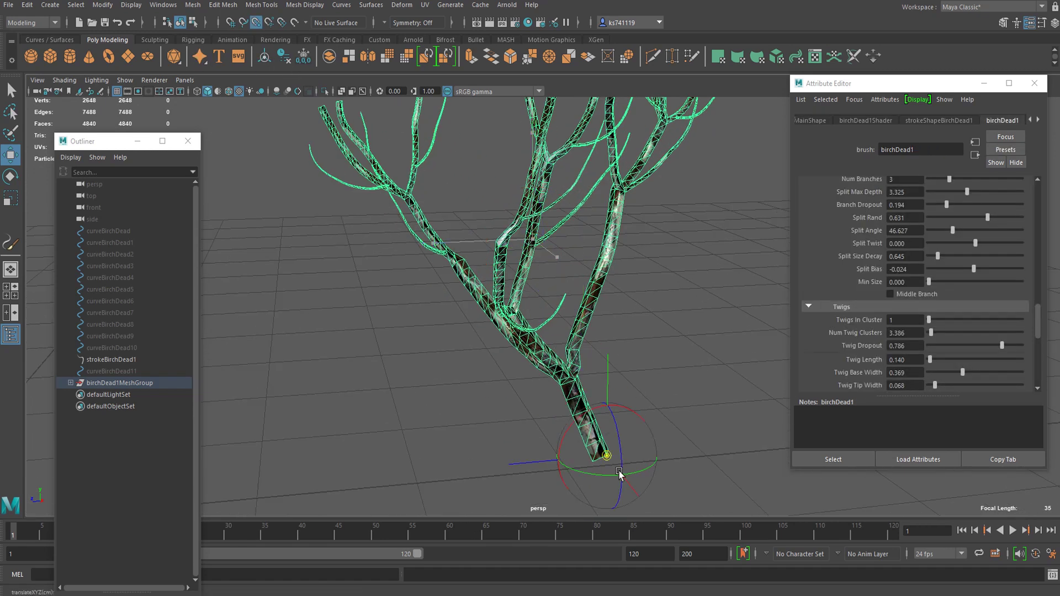
scroll(613, 458, down, 4)
alt+middle_drag(605, 442, 617, 391)
Snap the tree to the grid so the base of its trunk sits at the origin.
key(x)
drag(651, 362, 378, 397)
alt+middle_drag(378, 398, 464, 383)
scroll(464, 384, up, 4)
scroll(445, 386, down, 2)
alt+drag(426, 391, 486, 389)
Rotate the tree so its trunk stands upright on the grid, and clear the selection.
key(e)
alt+drag(547, 419, 488, 323)
key(q)
right_drag(355, 221, 414, 206)
click(662, 184)
drag(579, 216, 322, 317)
alt+drag(354, 144, 295, 117)
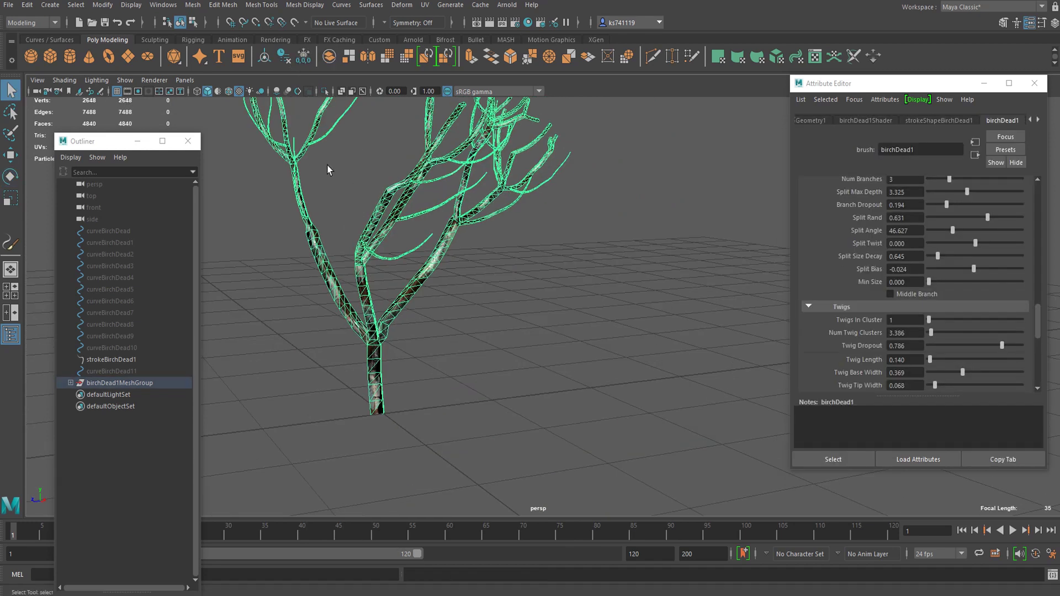
click(449, 302)
alt+drag(449, 303, 541, 309)
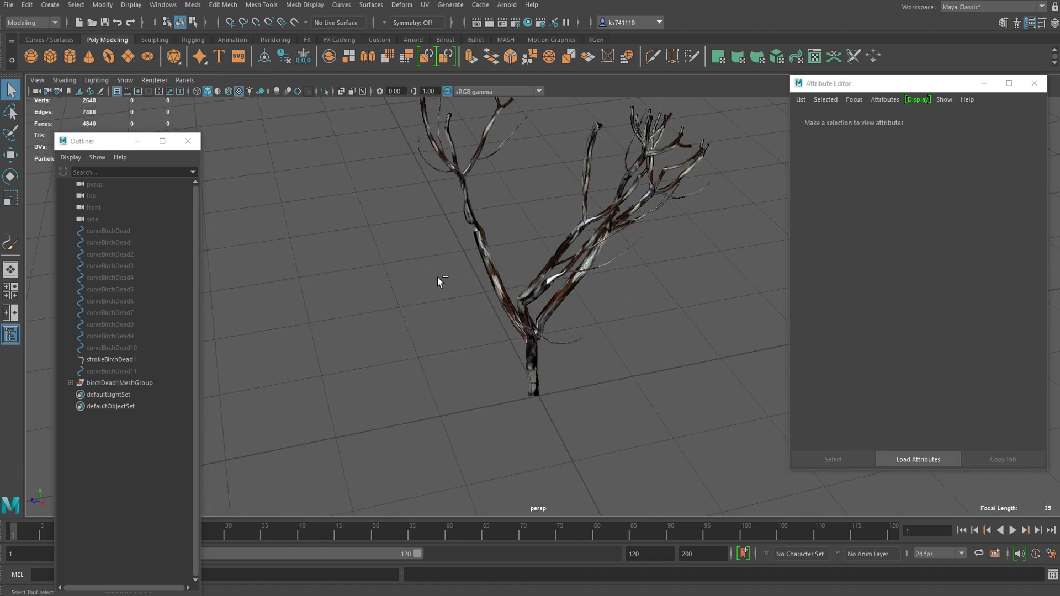
Save the scene to the Desktop as a Maya Binary file named tree, accepting the student version notice.
key(ctrl+shift+s)
click(423, 154)
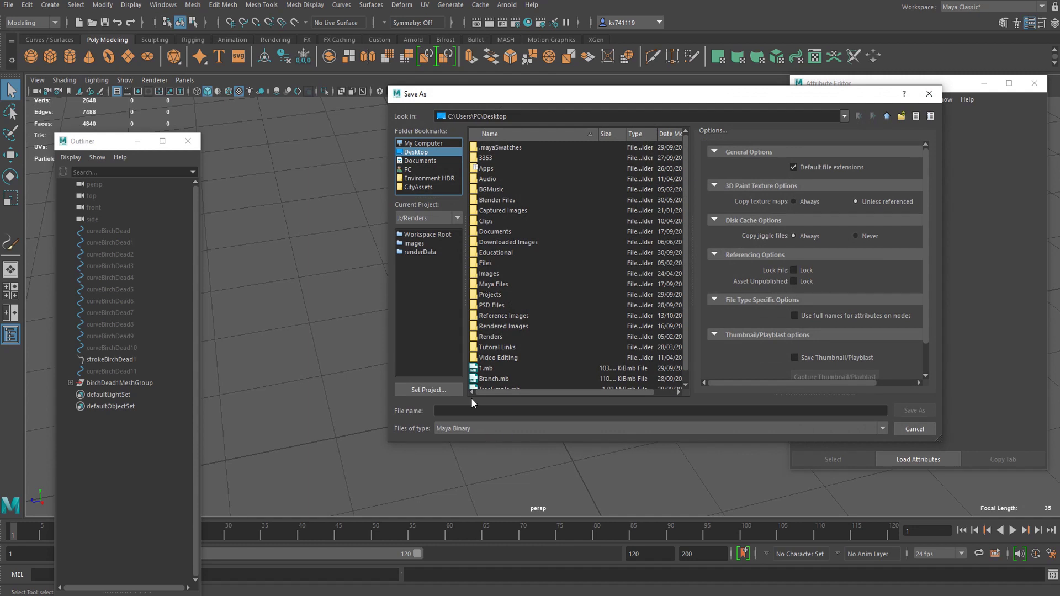
click(486, 411)
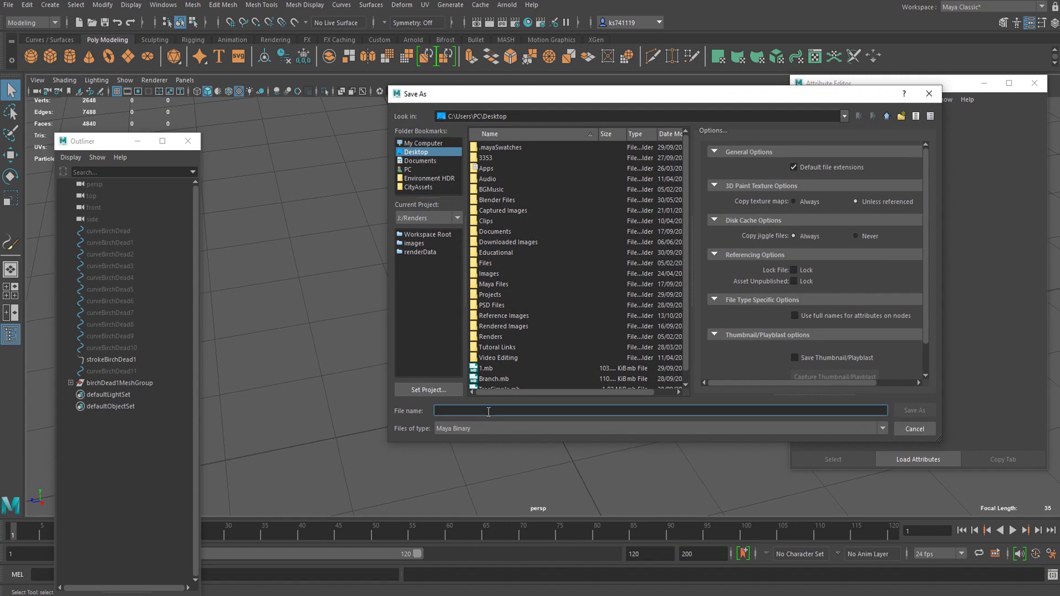
text(tree)
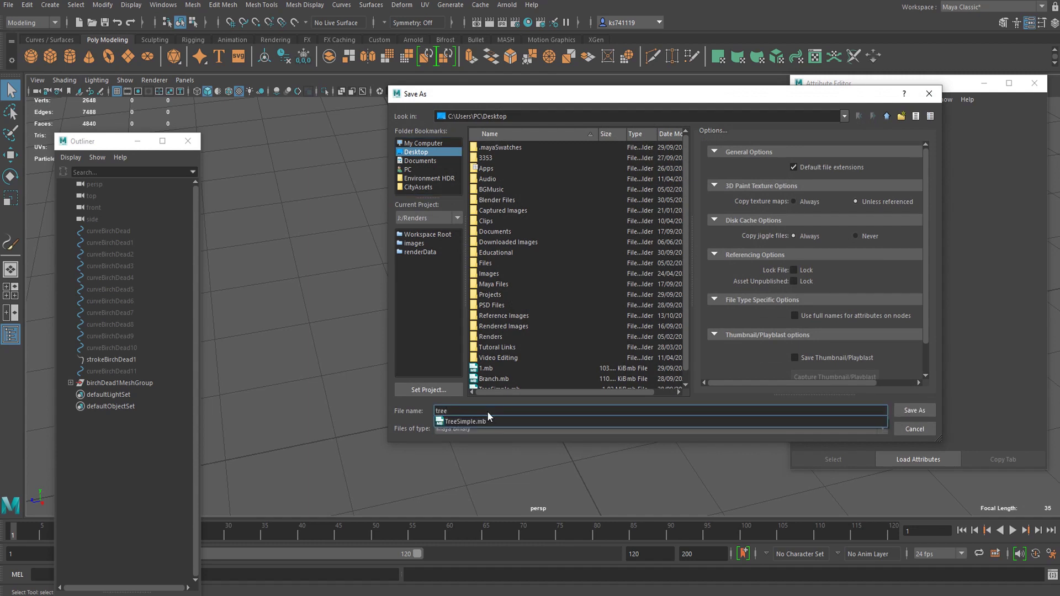
click(936, 409)
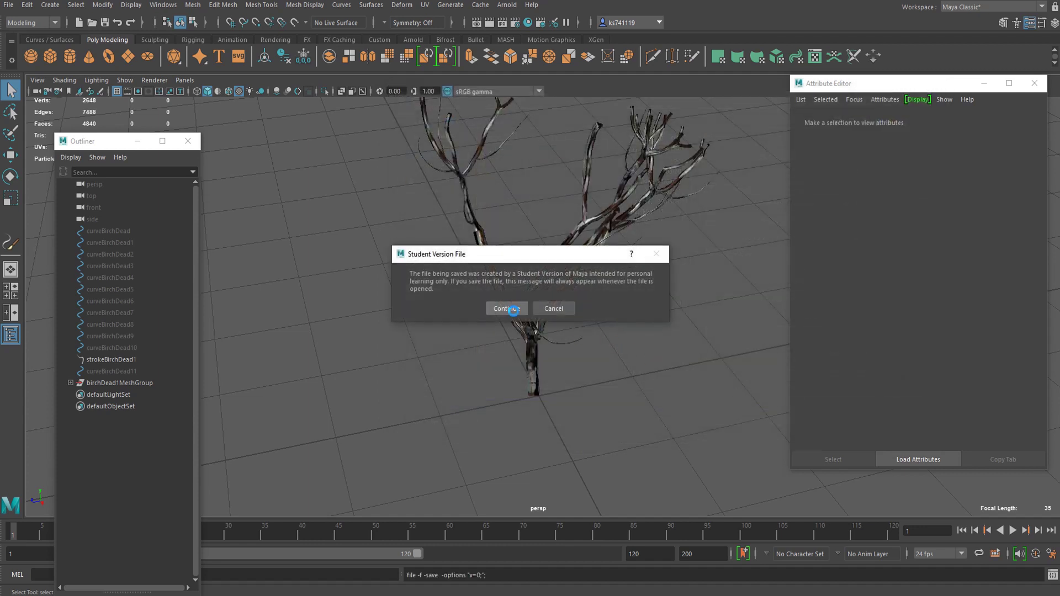
click(507, 309)
Create a polygon plane and move it along the ground to one side of the tree.
scroll(483, 266, up, 2)
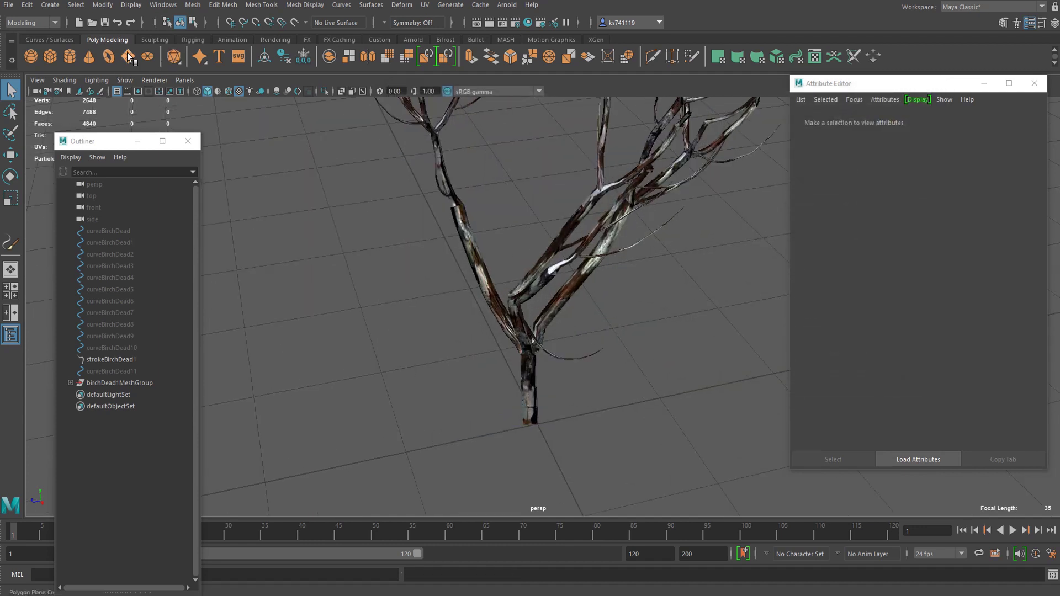
click(130, 57)
key(w)
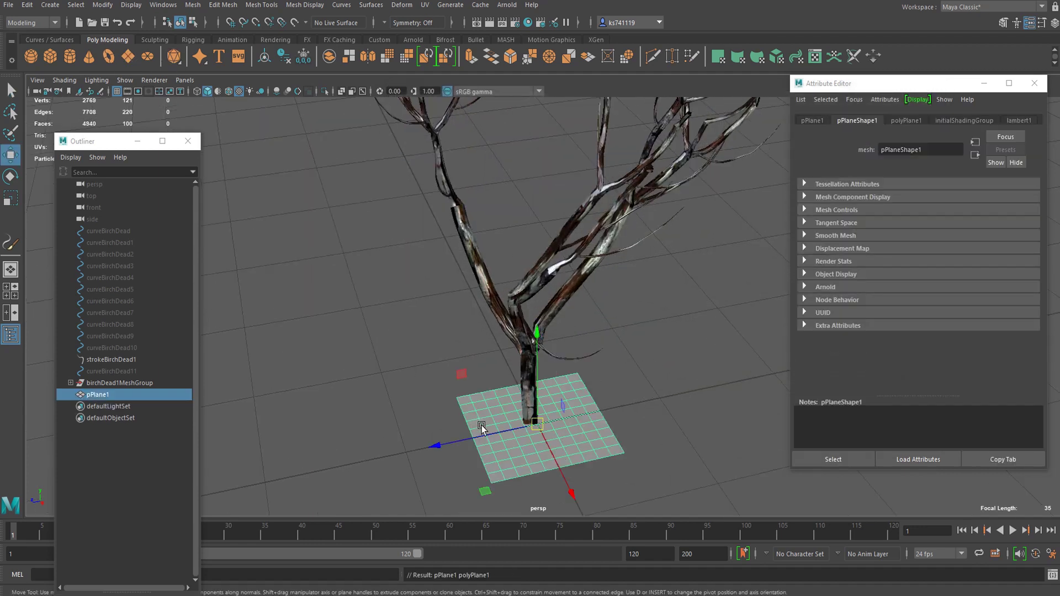
drag(481, 425, 307, 438)
Reduce the plane's width and height subdivisions to 1 each.
key(t)
scroll(514, 335, up, 3)
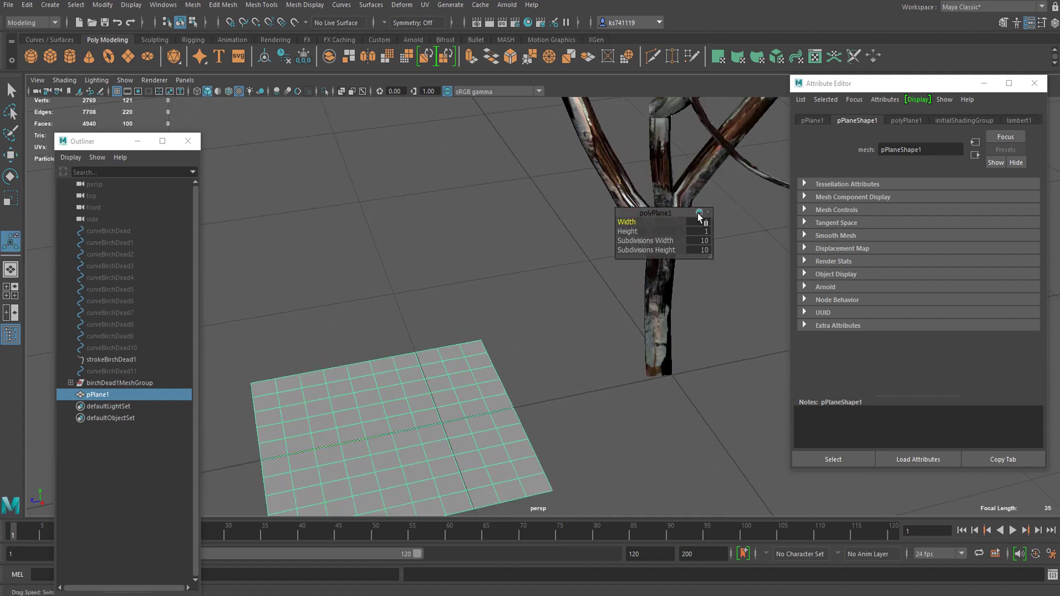
drag(661, 241, 514, 224)
drag(637, 250, 528, 239)
alt+middle_drag(432, 341, 508, 237)
alt+right_drag(509, 238, 532, 288)
key(q)
alt+drag(532, 288, 516, 246)
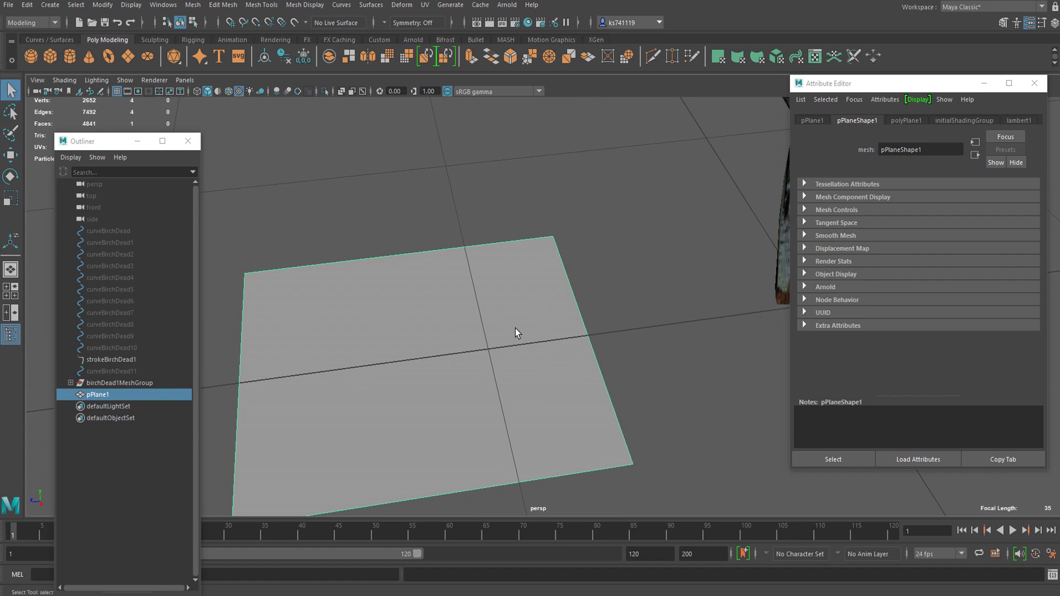
Assign a new Ai Standard Surface material to the plane.
scroll(476, 272, down, 3)
right_drag(541, 283, 538, 582)
click(381, 300)
click(458, 455)
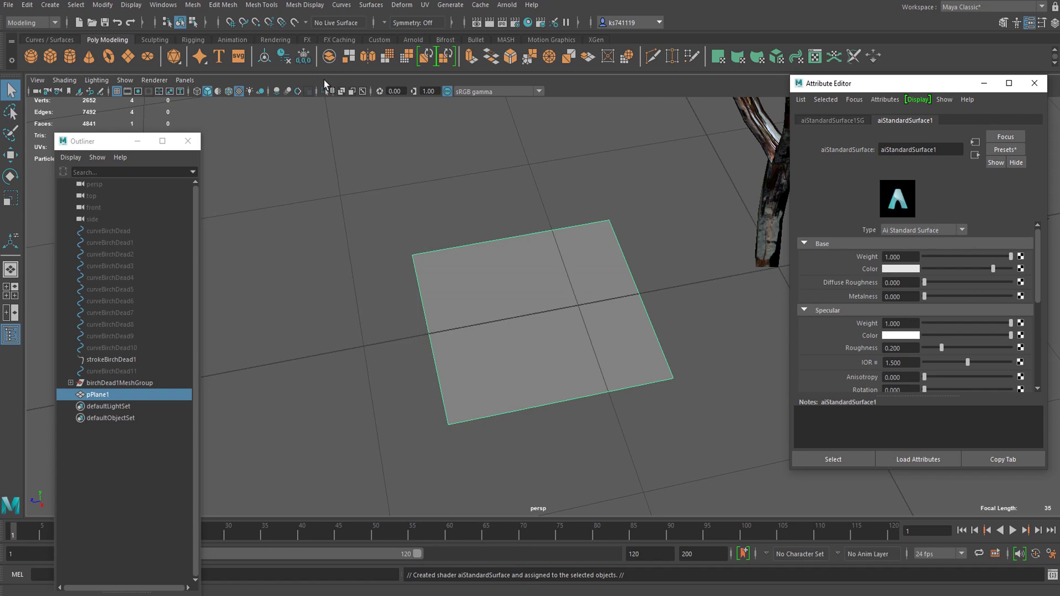
Map the material's base color to a file texture using b_color.png from the Desktop.
click(1021, 269)
click(391, 185)
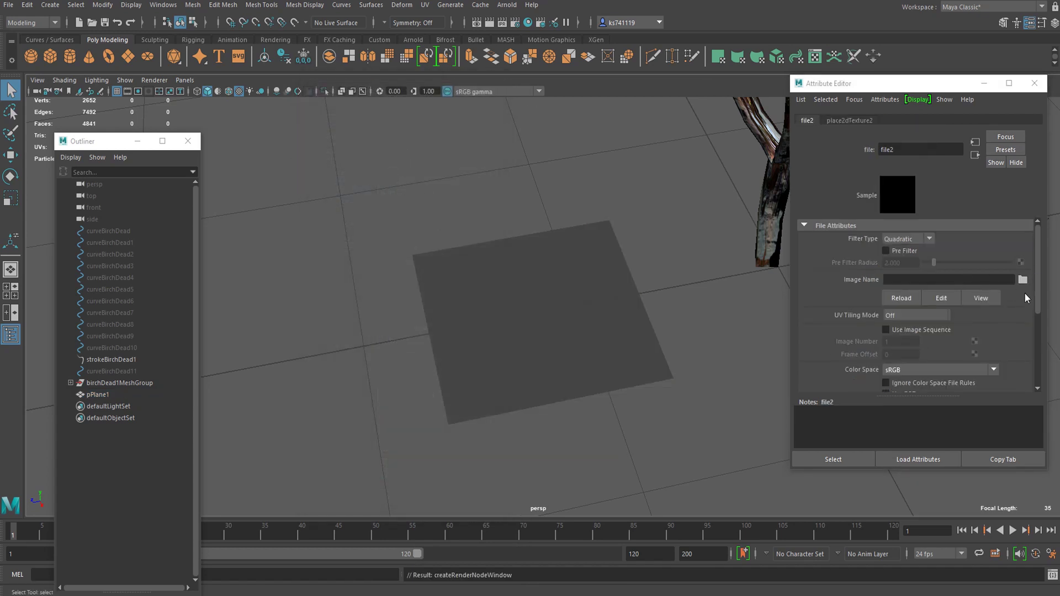
click(1023, 279)
drag(482, 101, 344, 119)
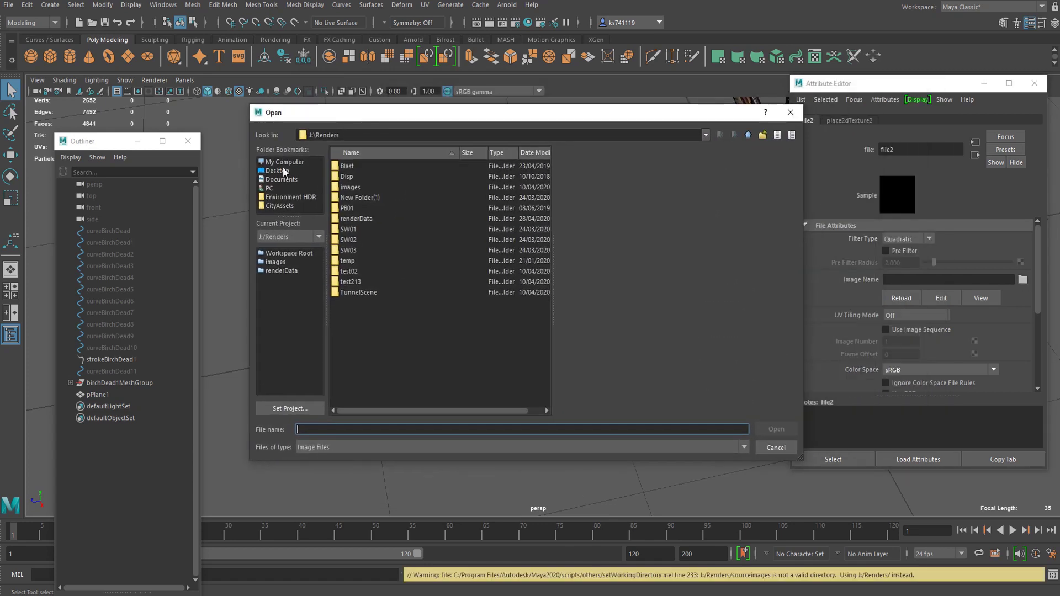
click(277, 170)
scroll(460, 248, down, 5)
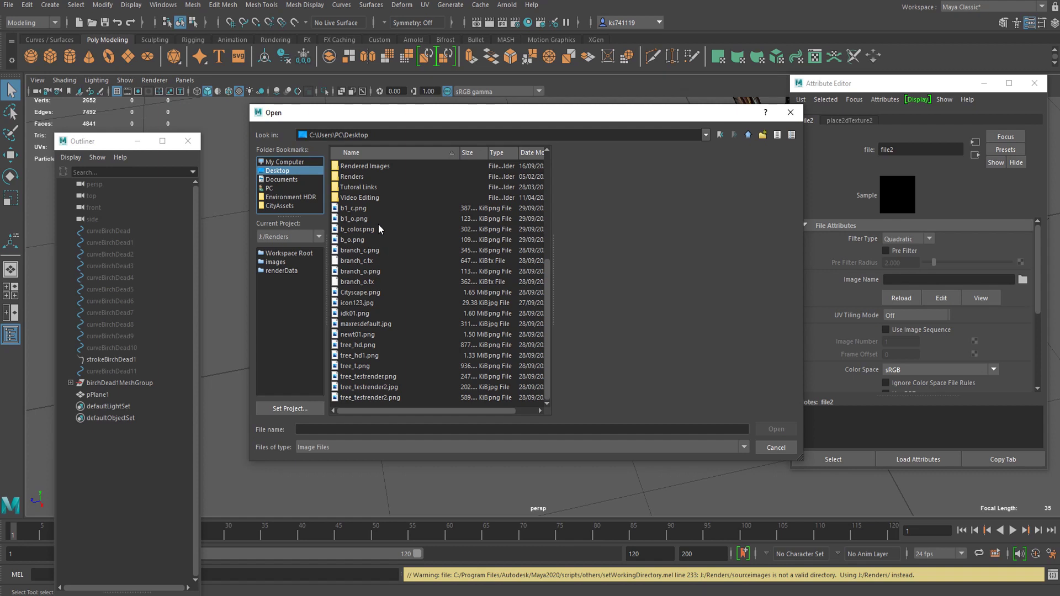
click(365, 231)
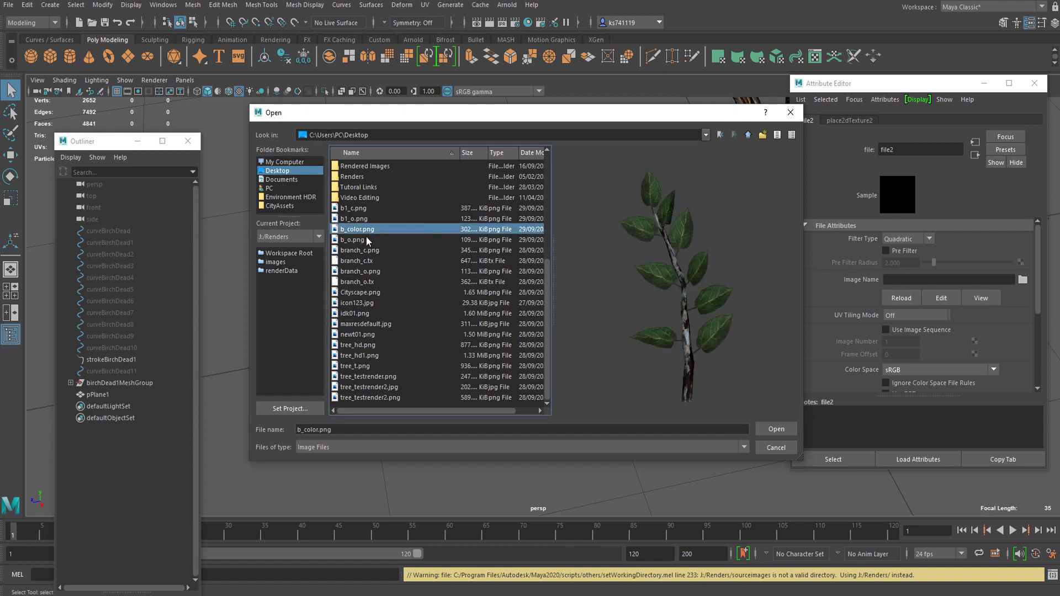
click(775, 429)
alt+drag(530, 378, 522, 359)
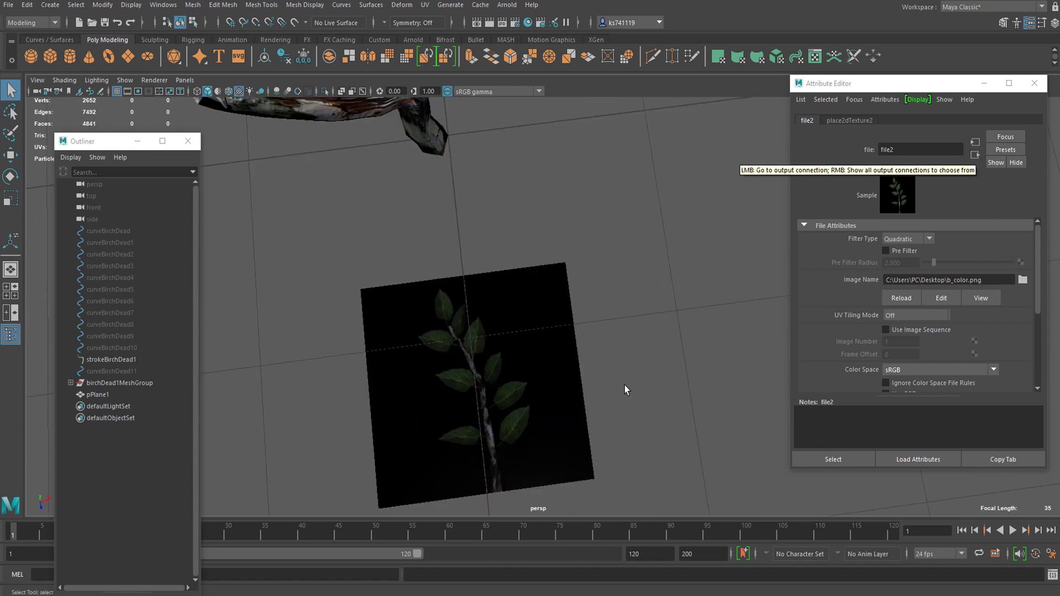
Turn off Opaque in the plane shape's Arnold attributes.
click(499, 320)
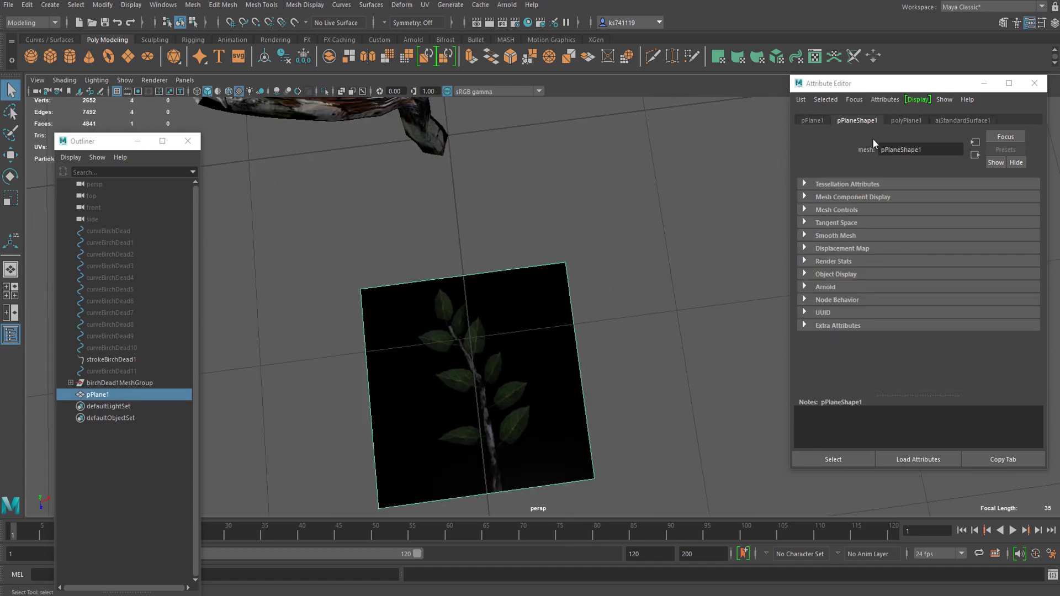
click(835, 289)
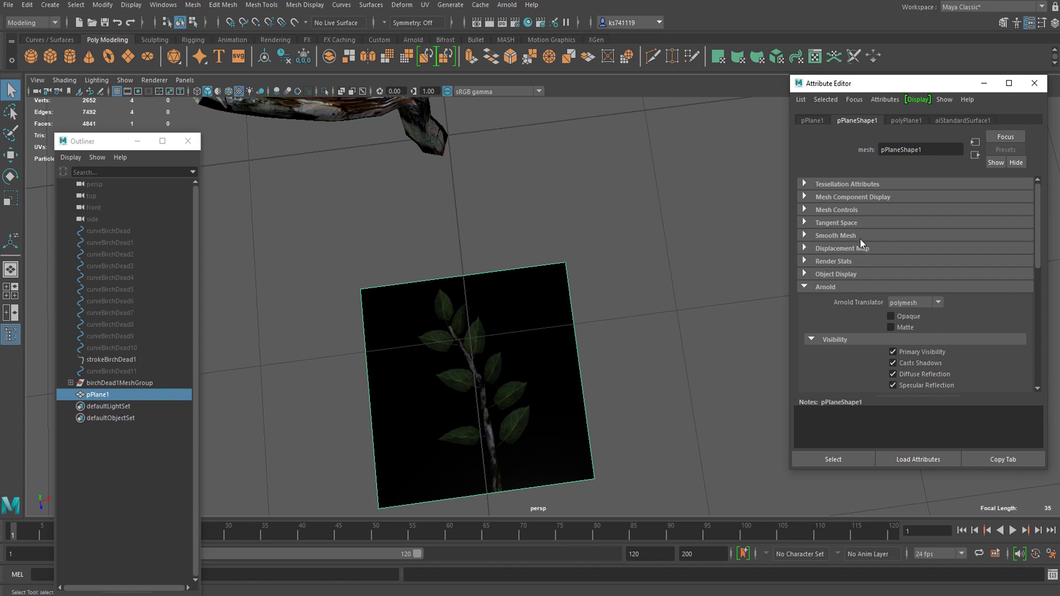
Map the plane material's geometry opacity to a file texture using b_o.png from the Desktop.
click(940, 121)
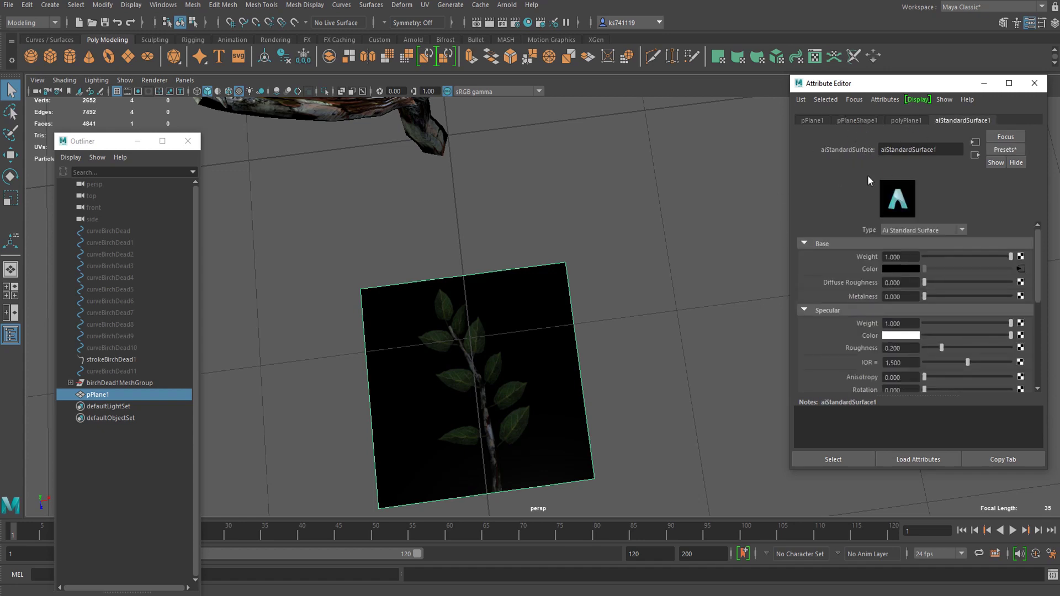
scroll(886, 300, down, 5)
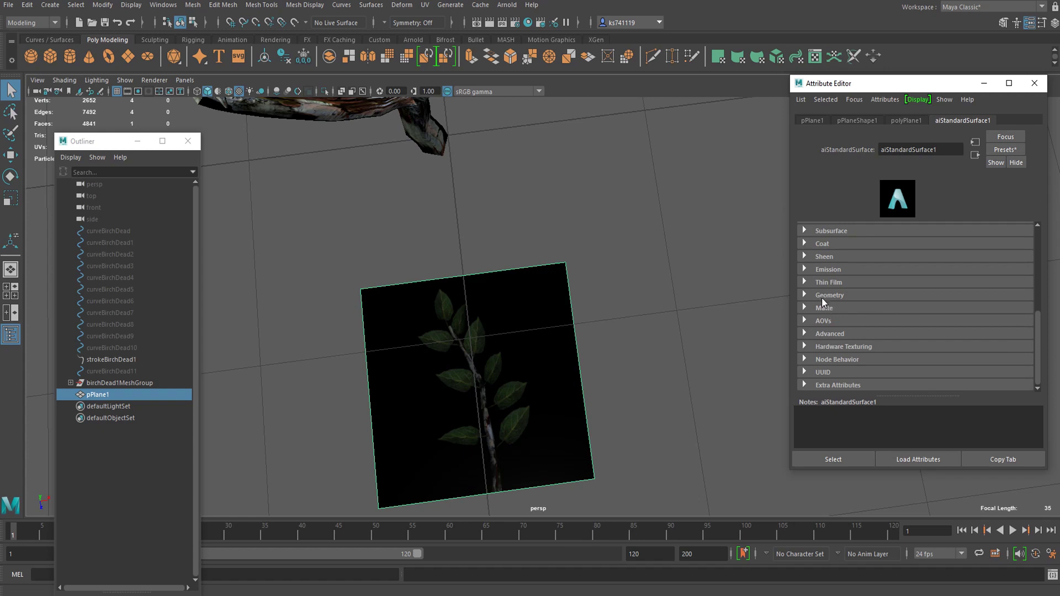
scroll(821, 297, up, 5)
scroll(887, 264, down, 5)
click(809, 297)
scroll(994, 300, down, 2)
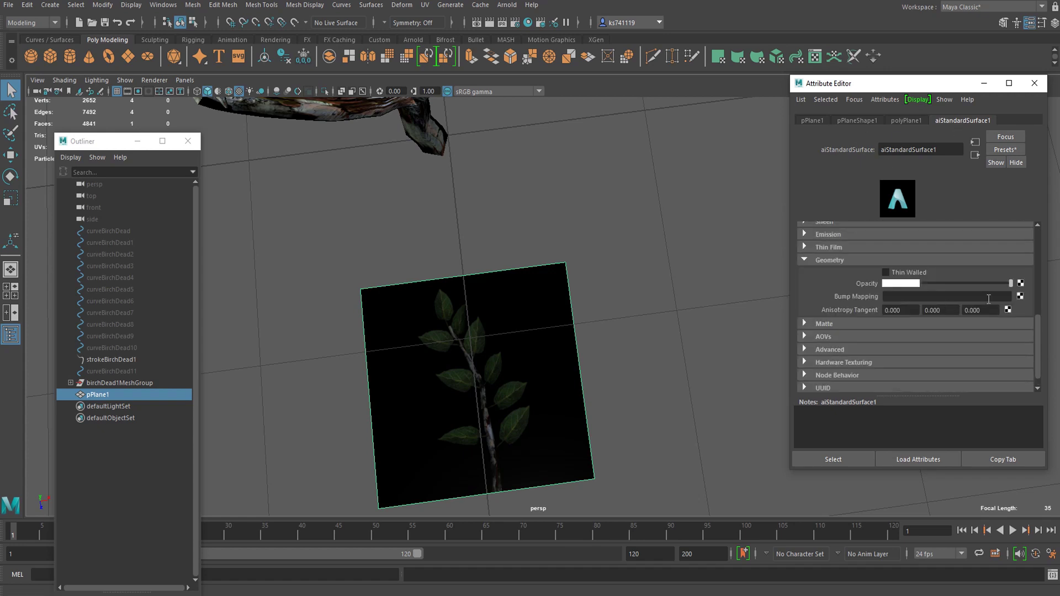
click(1021, 284)
click(381, 176)
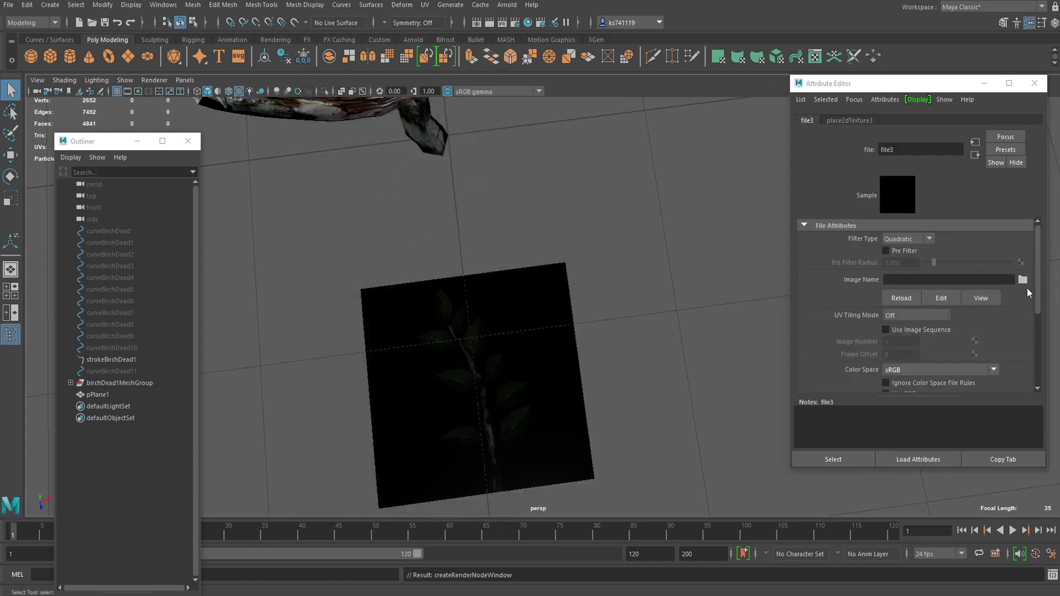
click(1022, 280)
scroll(482, 353, down, 2)
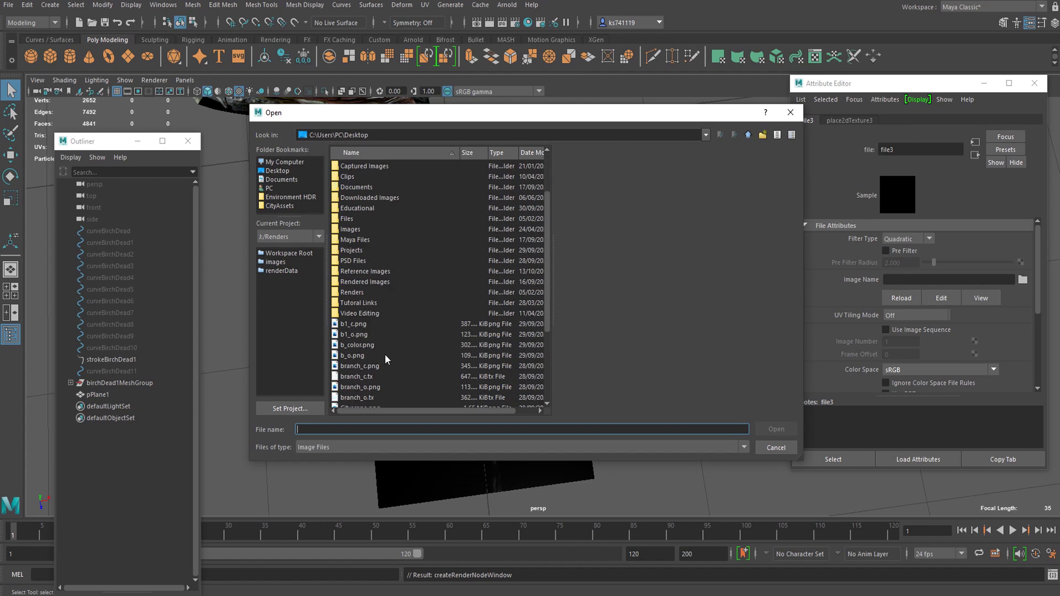
double_click(363, 354)
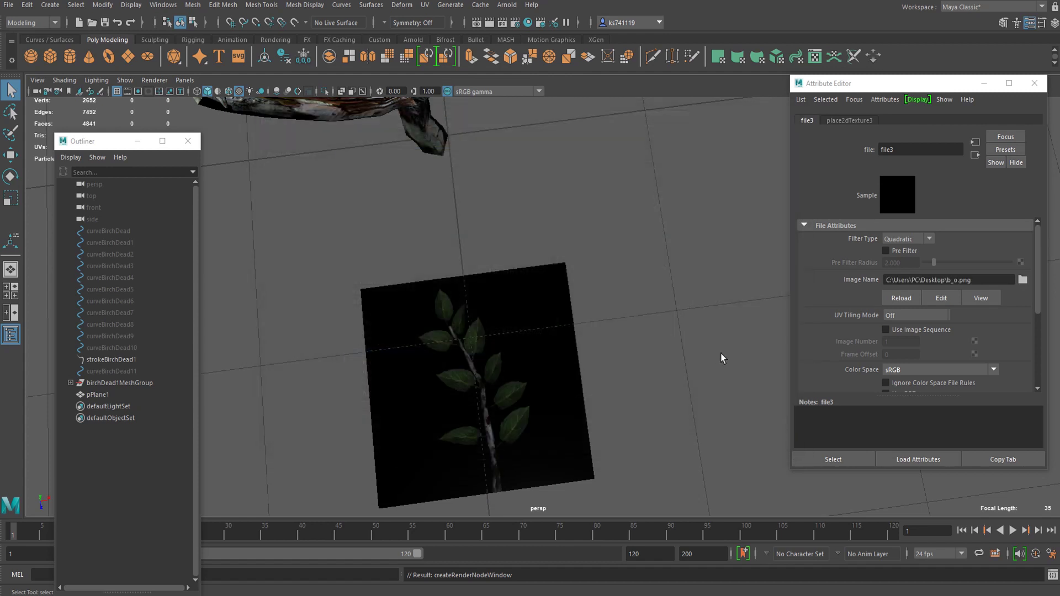
Set the Viewport 2.0 transparency algorithm to Alpha Cut and close the renderer settings.
scroll(561, 356, up, 5)
scroll(521, 277, down, 3)
alt+drag(666, 310, 205, 154)
scroll(431, 251, up, 6)
alt+middle_drag(430, 251, 612, 252)
scroll(502, 231, down, 3)
scroll(503, 235, down, 1)
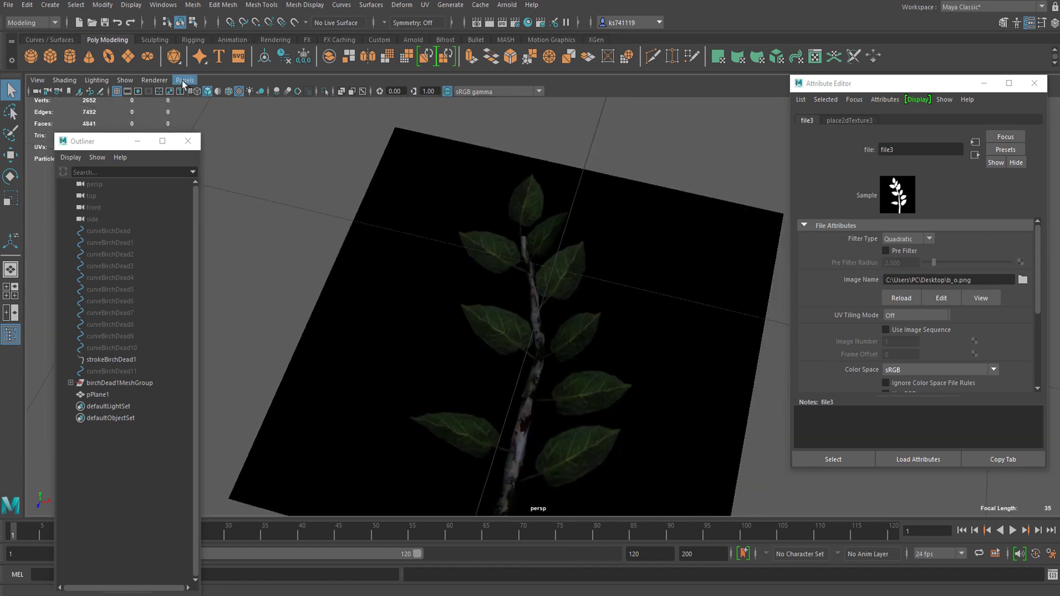
click(184, 80)
click(154, 80)
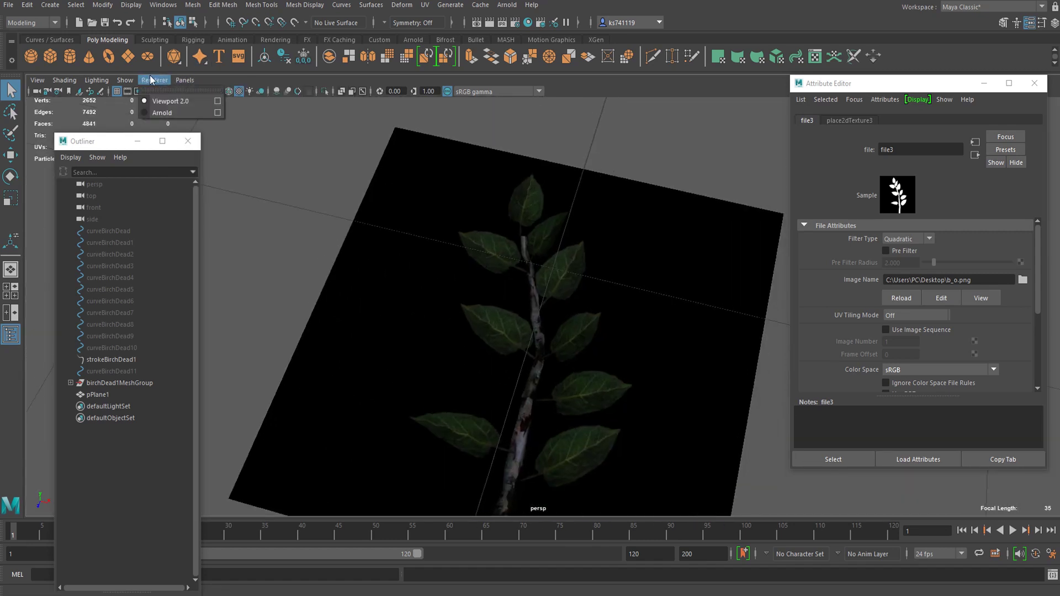
click(219, 101)
drag(414, 211, 367, 186)
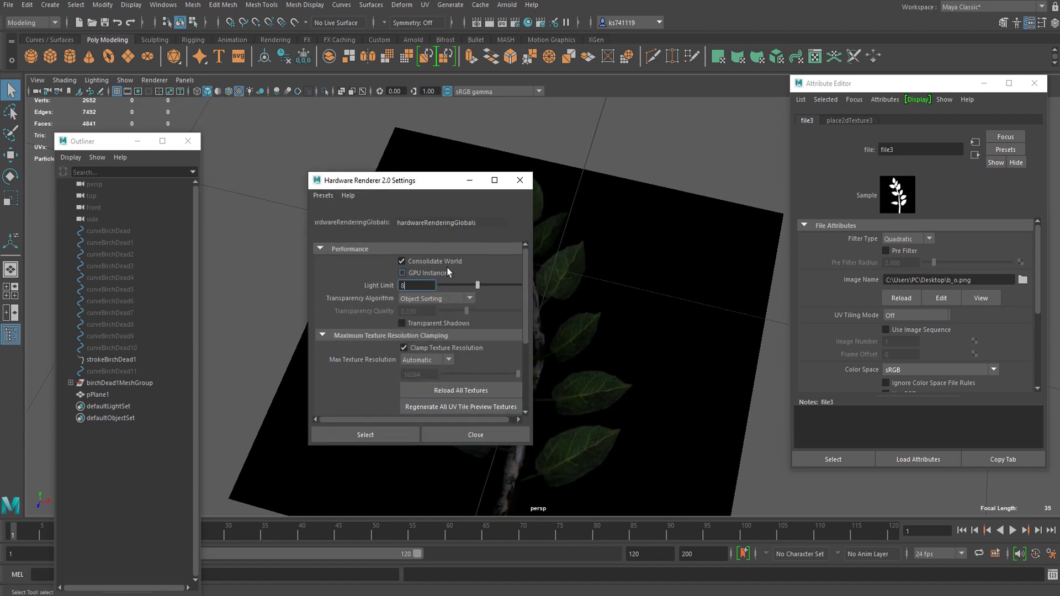
click(442, 301)
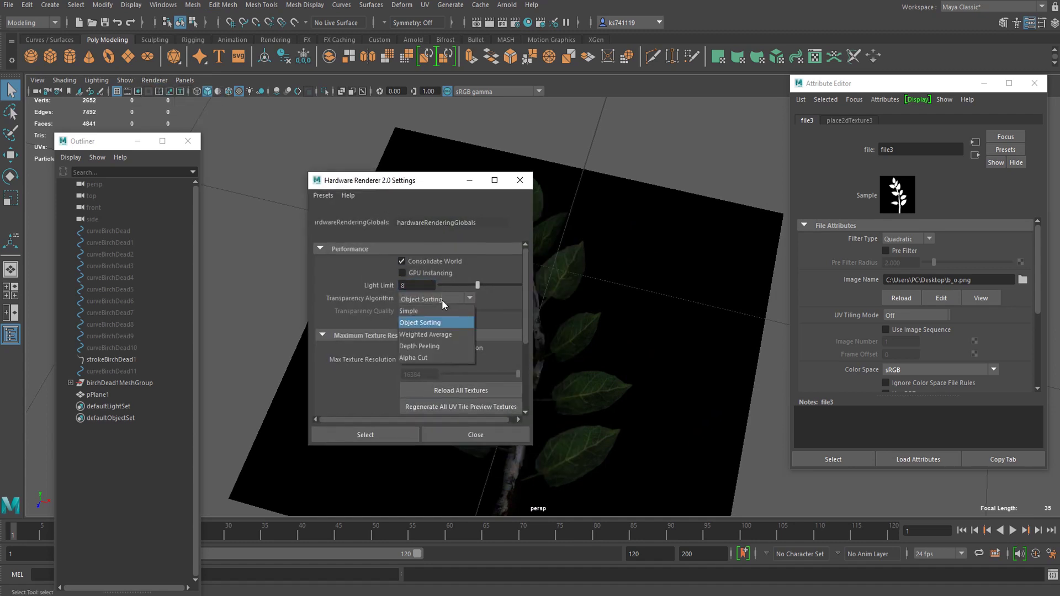
click(428, 358)
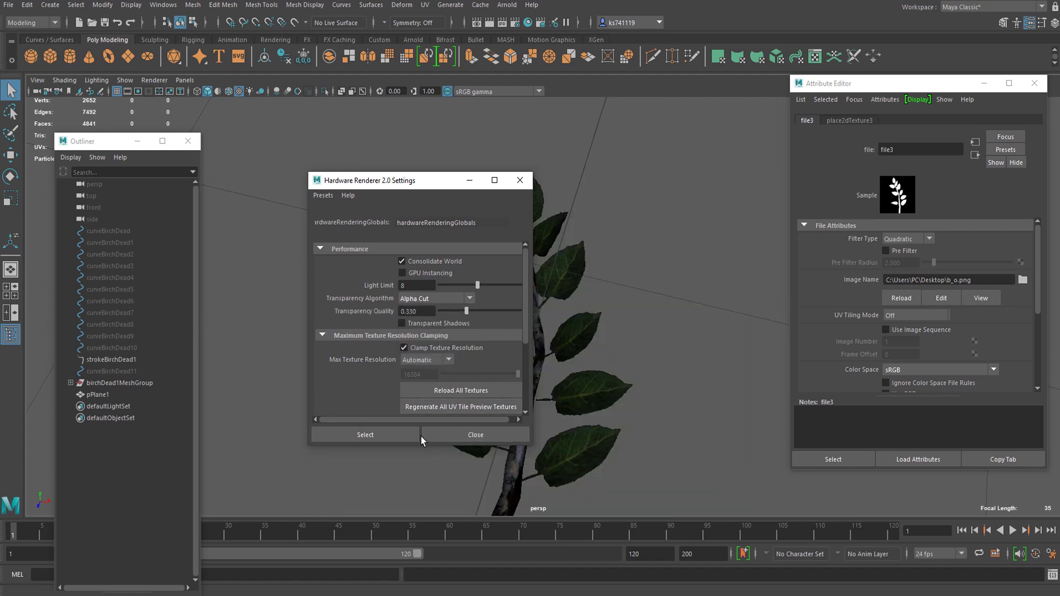
click(474, 432)
scroll(538, 342, down, 5)
alt+drag(554, 334, 566, 273)
scroll(472, 306, down, 2)
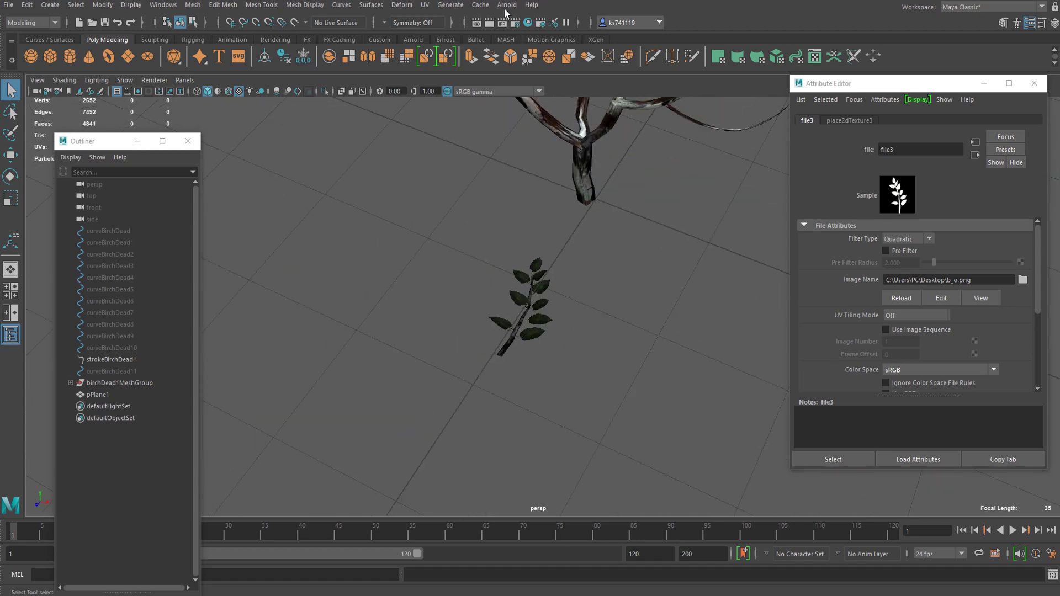
click(506, 5)
mouse_move(563, 64)
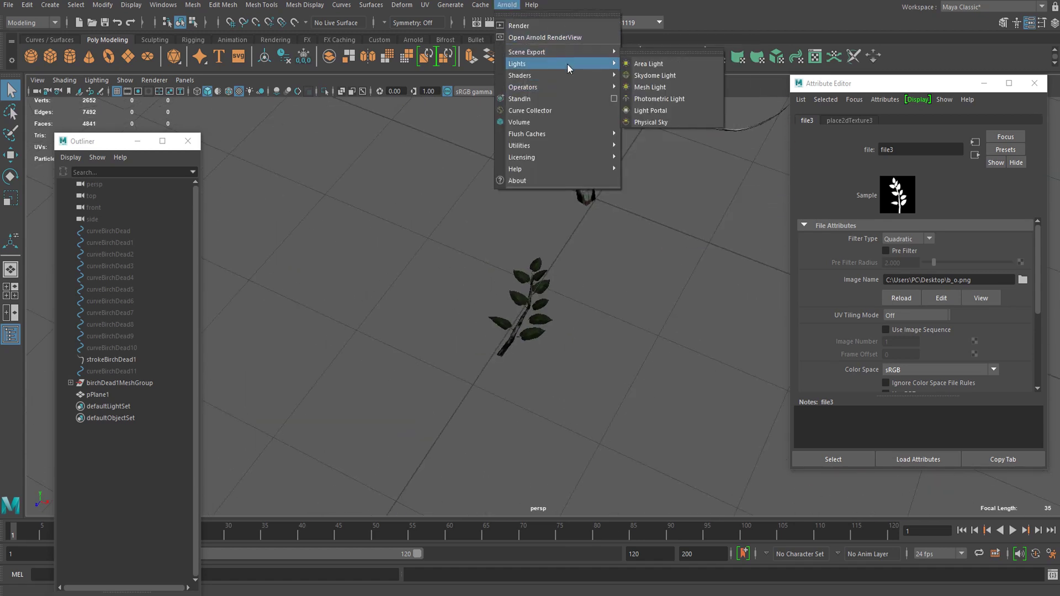
click(642, 64)
scroll(556, 314, down, 4)
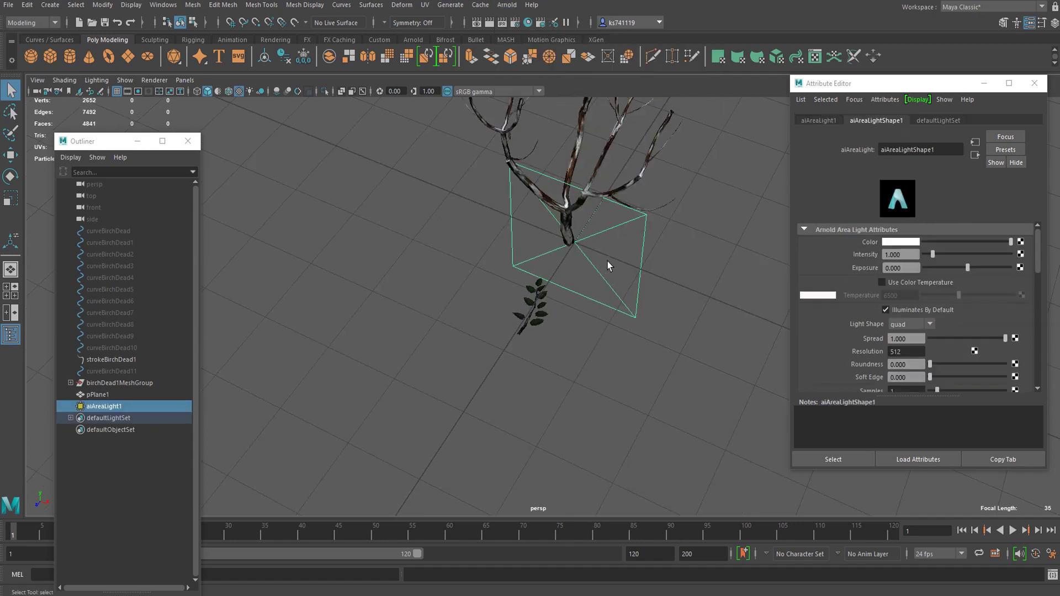
key(Delete)
Add an Arnold Physical Sky light to the scene.
click(501, 5)
mouse_move(547, 65)
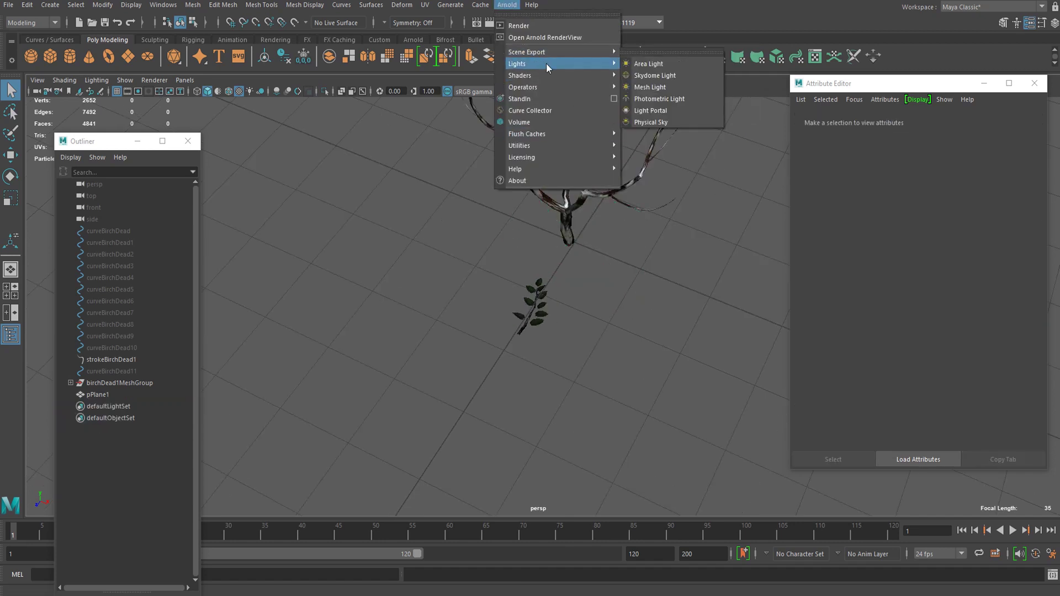
click(652, 122)
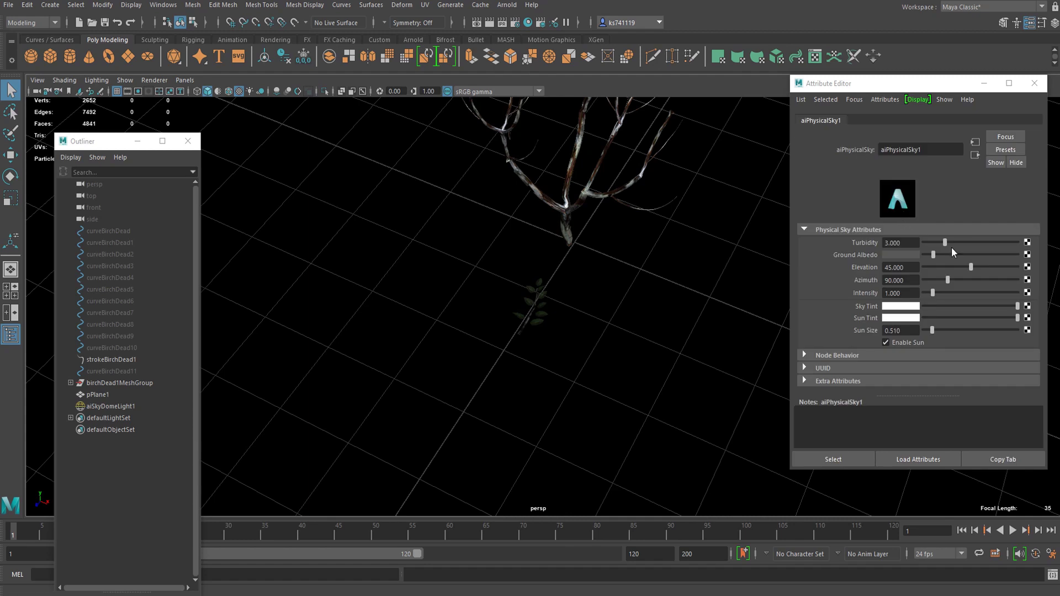
Set the sky dome light's camera visibility to 0.
click(975, 156)
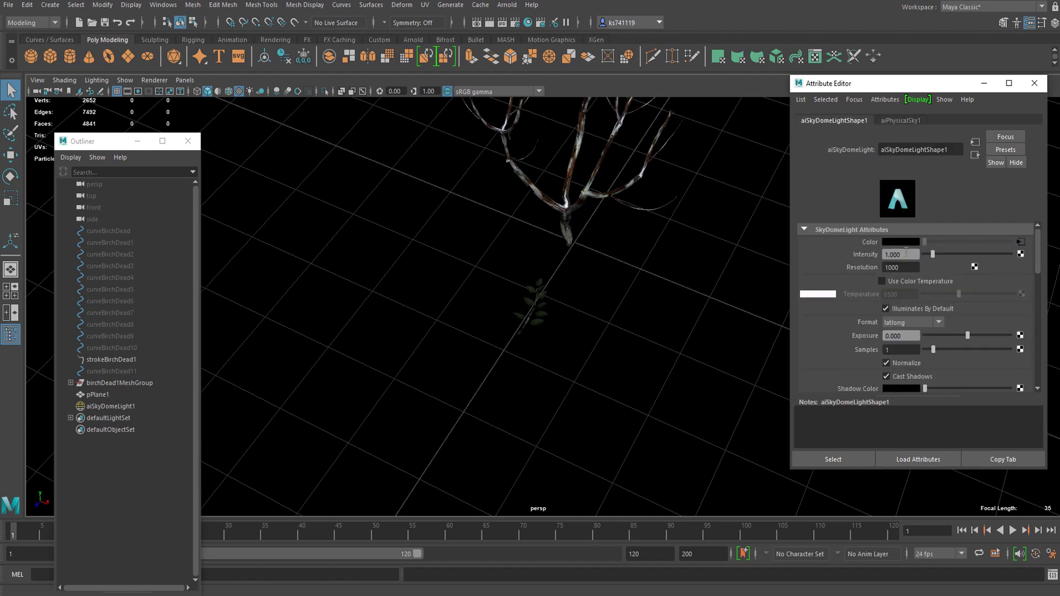
scroll(913, 287, down, 5)
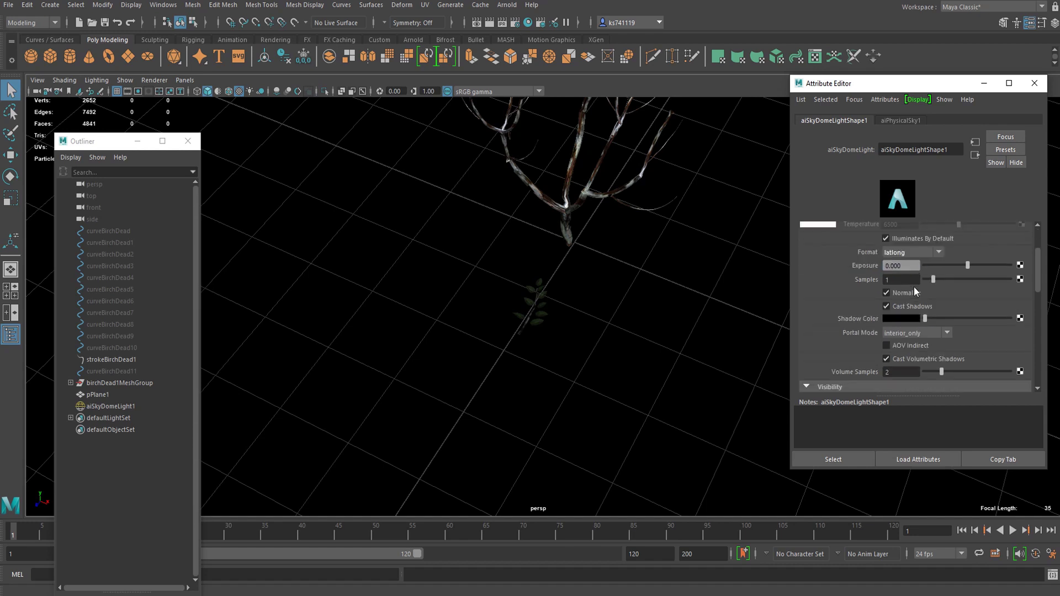
text(0)
key(Return)
click(635, 332)
scroll(599, 310, up, 4)
alt+middle_drag(608, 263, 545, 246)
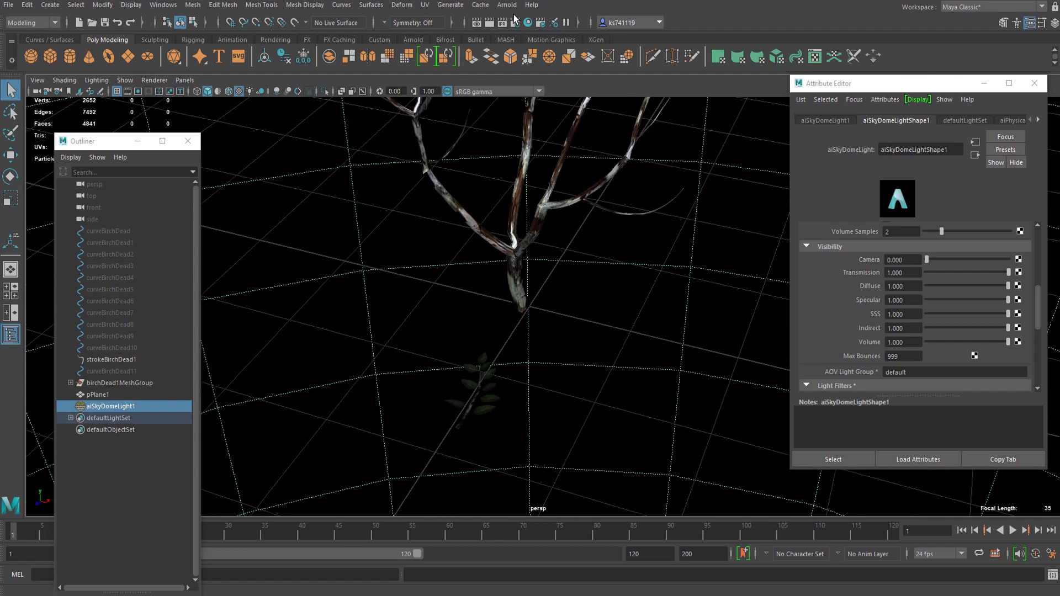
scroll(499, 313, up, 4)
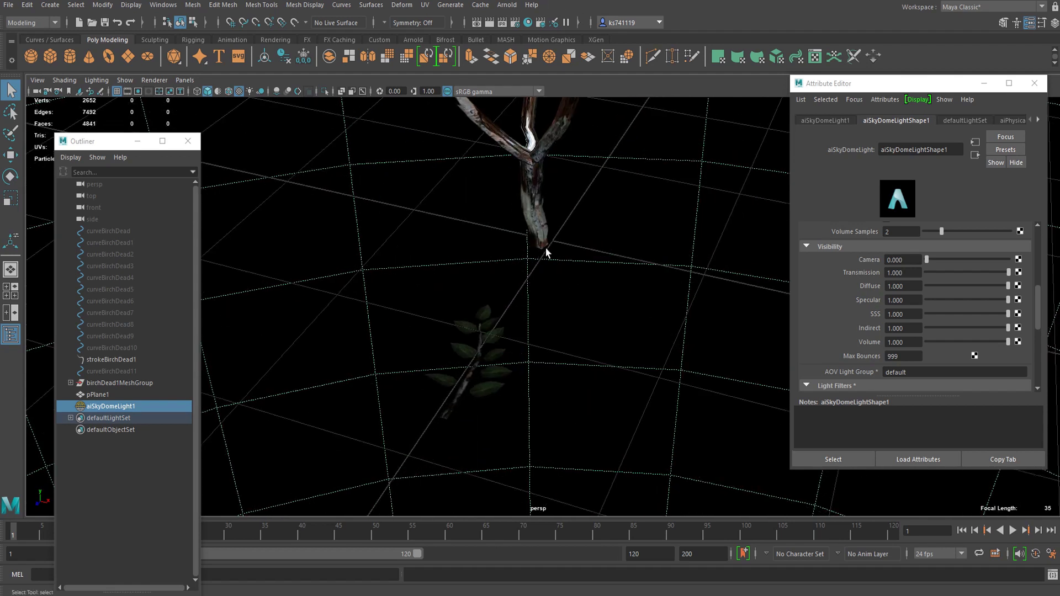
Set the sky dome light's scale to 0 on all three axes and deselect it.
click(835, 121)
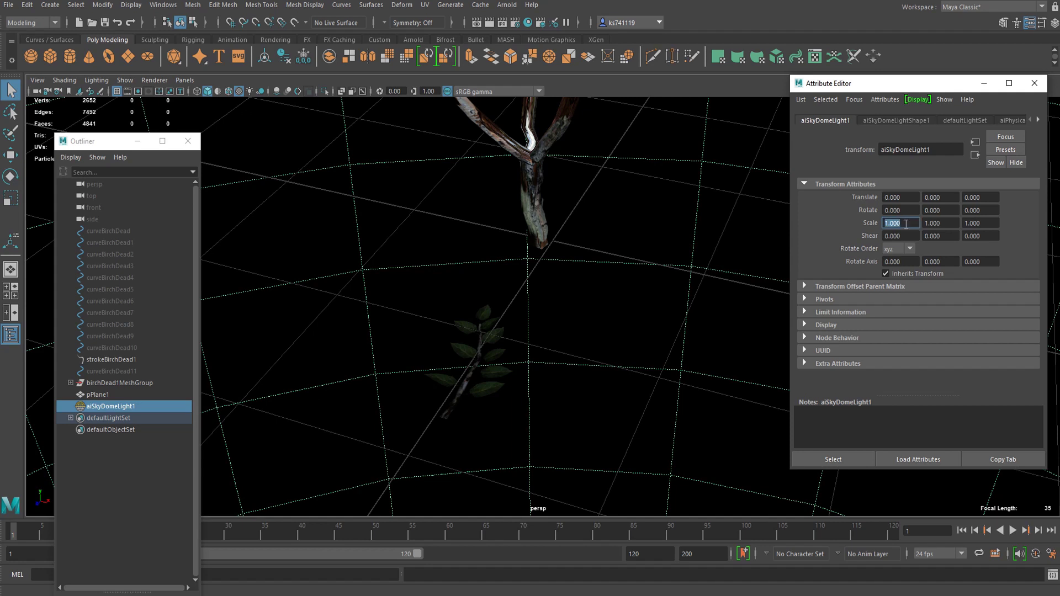
text(0)
click(937, 223)
text(0)
key(Return)
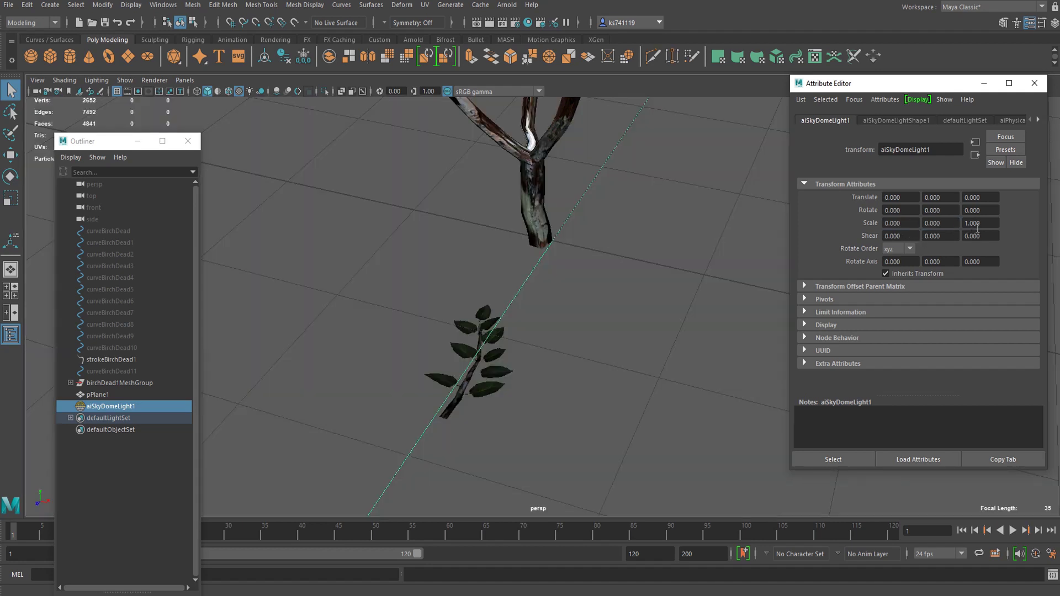
click(978, 223)
text(0)
key(Return)
alt+drag(565, 284, 647, 316)
click(647, 316)
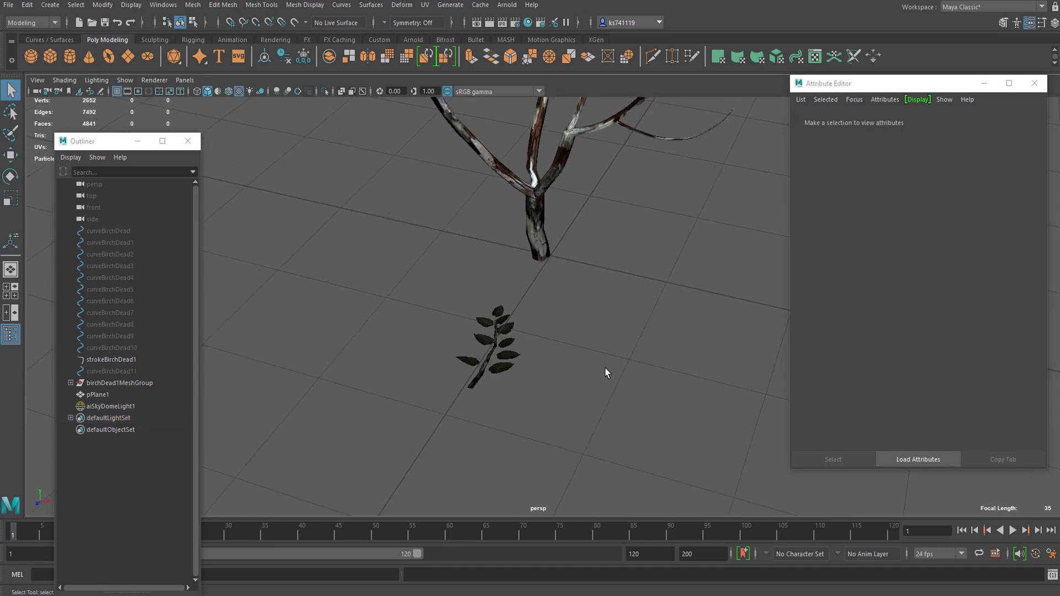
Frame the leaf branch close up and render it with Arnold.
alt+drag(516, 362, 523, 344)
alt+middle_drag(524, 344, 598, 272)
scroll(598, 272, up, 3)
alt+drag(599, 272, 502, 282)
alt+middle_drag(481, 271, 695, 302)
scroll(727, 282, up, 4)
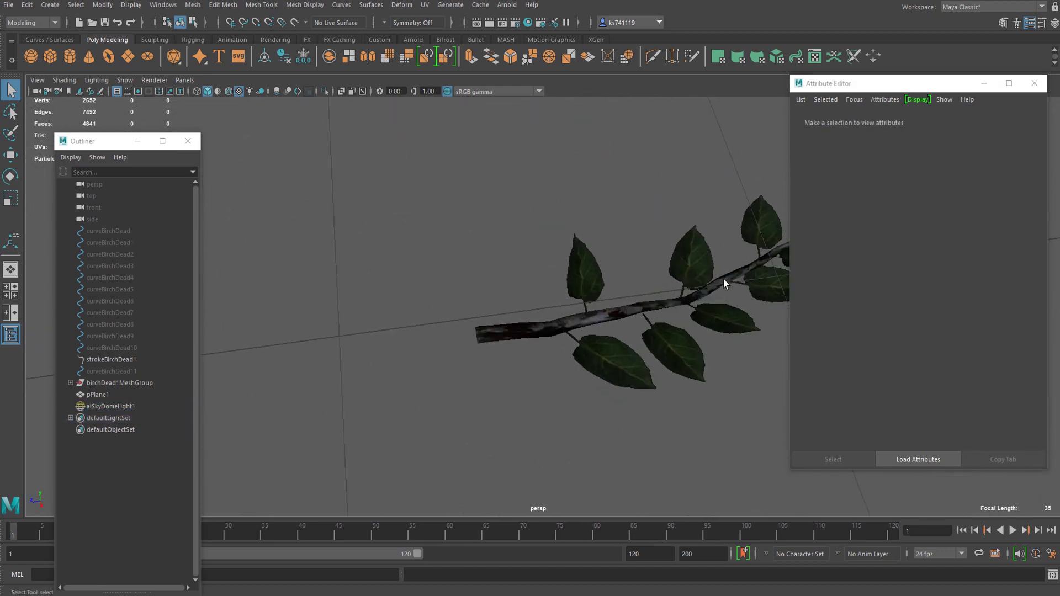
alt+middle_drag(635, 277, 555, 281)
scroll(554, 263, down, 2)
alt+drag(555, 263, 581, 264)
alt+middle_drag(578, 174, 513, 177)
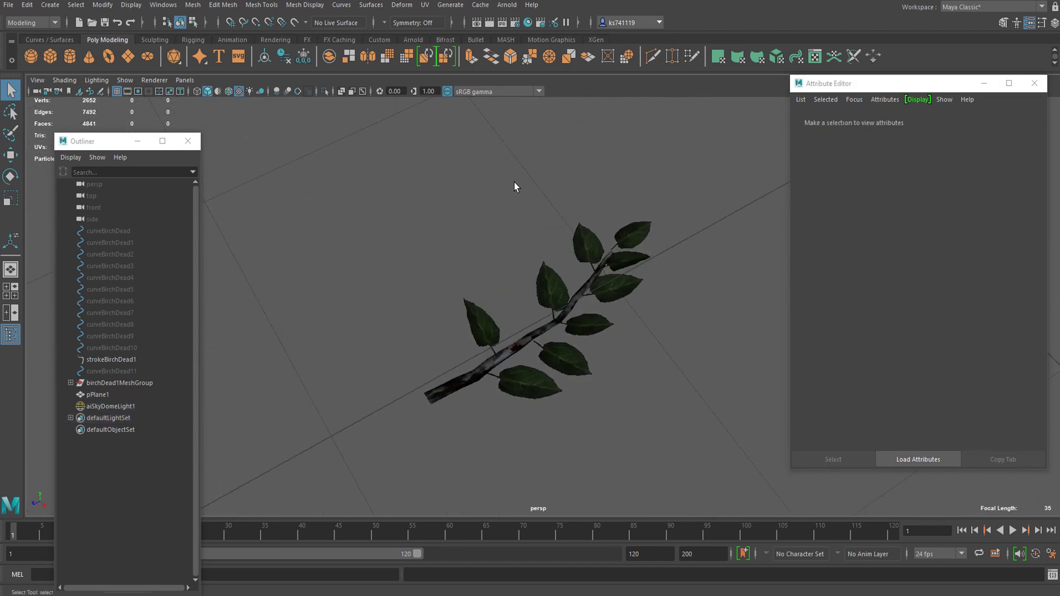
click(507, 4)
click(538, 26)
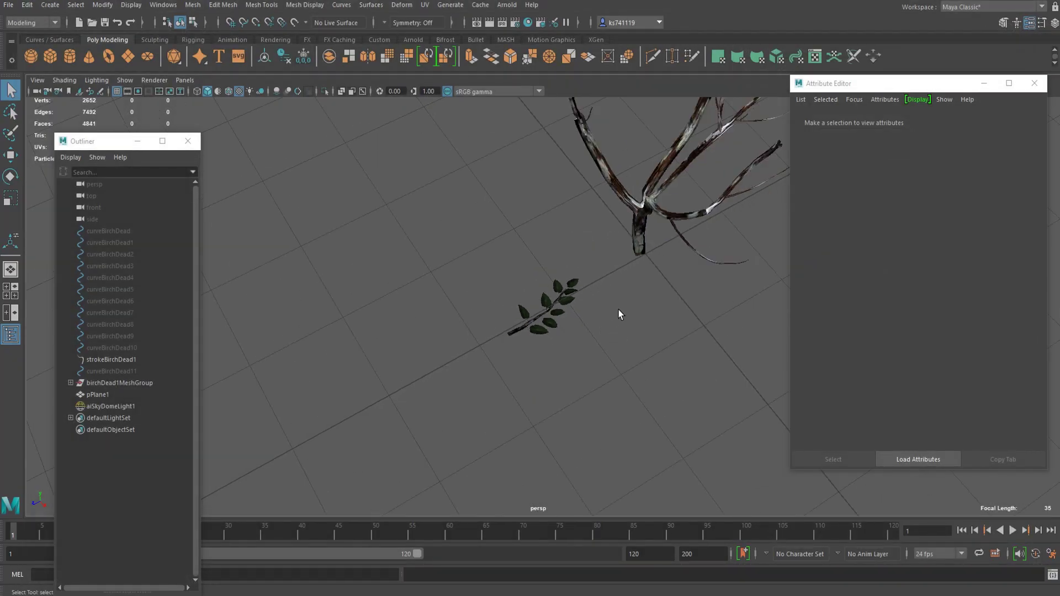
Scale the leaf-branch plane uniformly to about 1.93.
alt+middle_drag(615, 306, 499, 356)
alt+drag(498, 334, 528, 343)
click(562, 433)
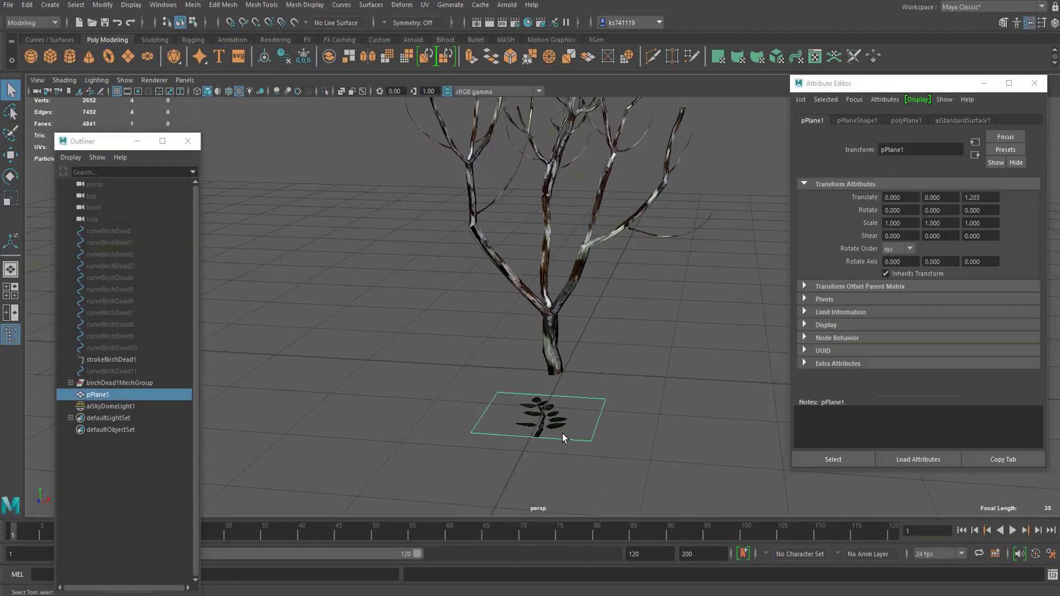
key(w)
key(r)
drag(540, 425, 521, 440)
key(ctrl+z)
drag(517, 190, 562, 251)
alt+drag(591, 399, 548, 224)
click(427, 423)
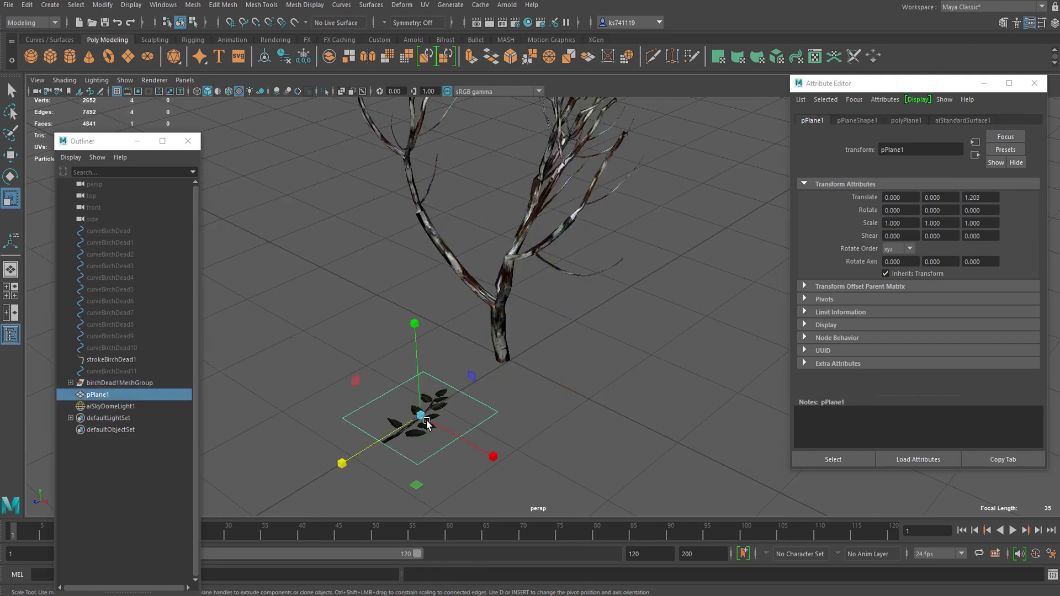
drag(426, 413, 520, 385)
Use Multi-Cut to insert one lengthwise edge loop along the stem and two crosswise edge loops in the leaf plane.
alt+middle_drag(577, 397, 561, 334)
scroll(561, 334, up, 3)
alt+drag(561, 333, 489, 357)
alt+middle_drag(474, 353, 551, 325)
right_drag(362, 283, 307, 282)
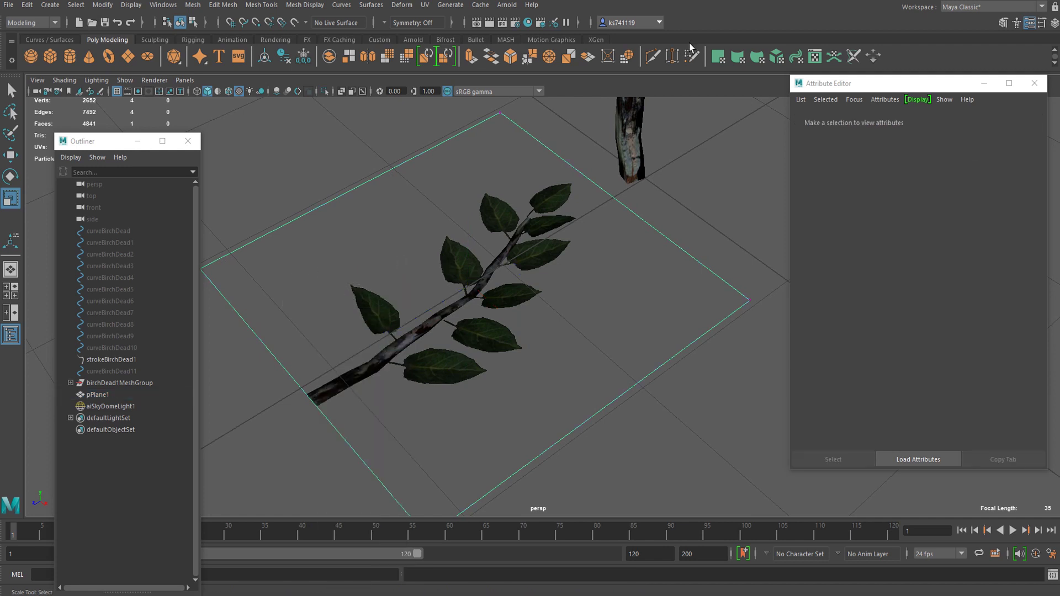
click(653, 58)
ctrl+click(311, 398)
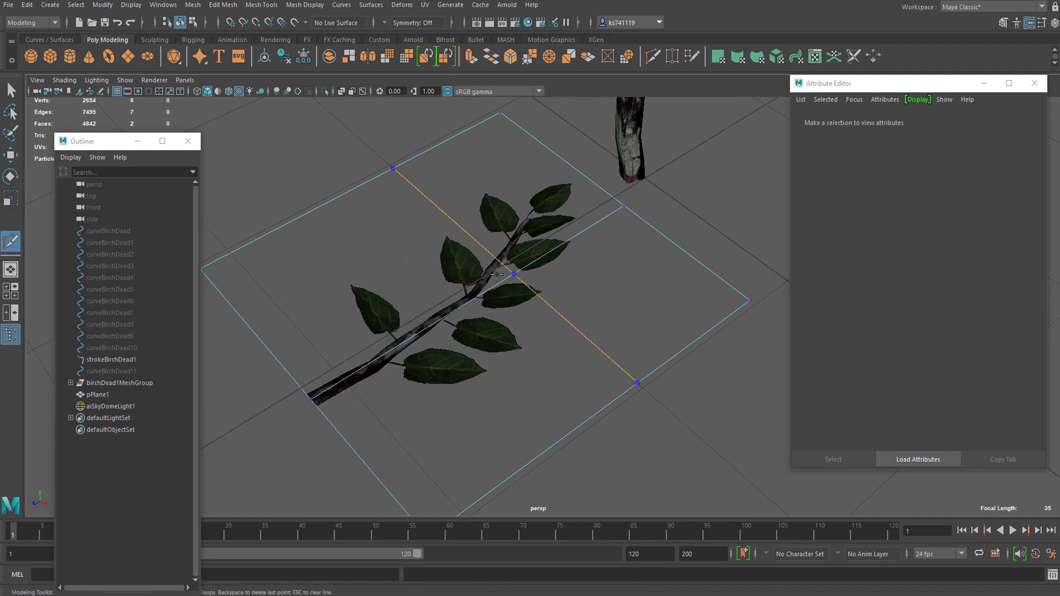
ctrl+click(540, 263)
ctrl+click(430, 330)
key(q)
alt+drag(570, 348, 505, 299)
click(432, 254)
alt+drag(453, 331, 533, 331)
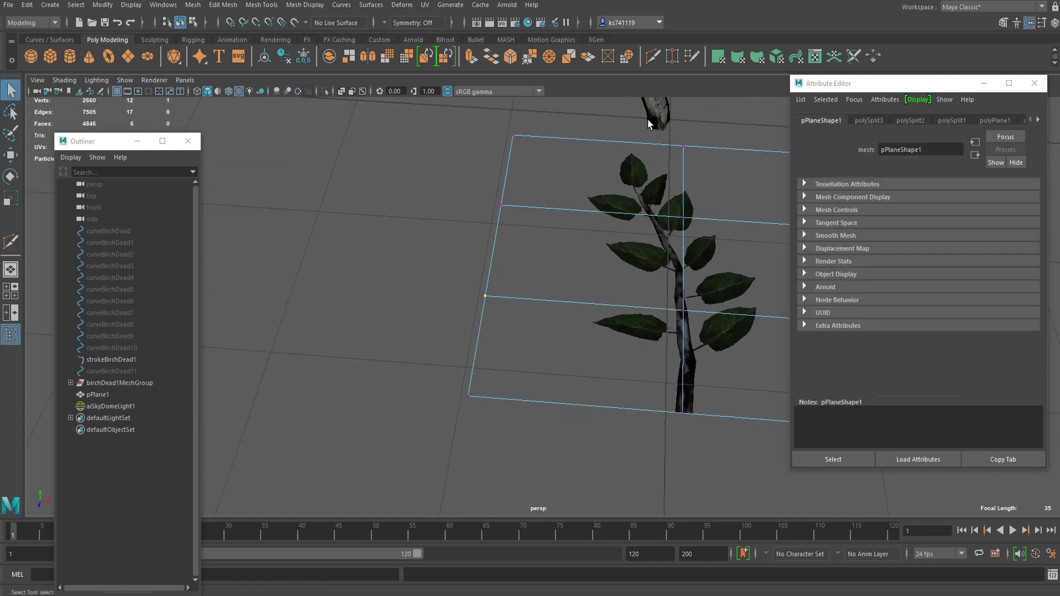
Insert lengthwise edge loops in the leaf plane just outside the leaves on both sides.
click(649, 57)
ctrl+click(575, 236)
alt+middle_drag(712, 286, 550, 301)
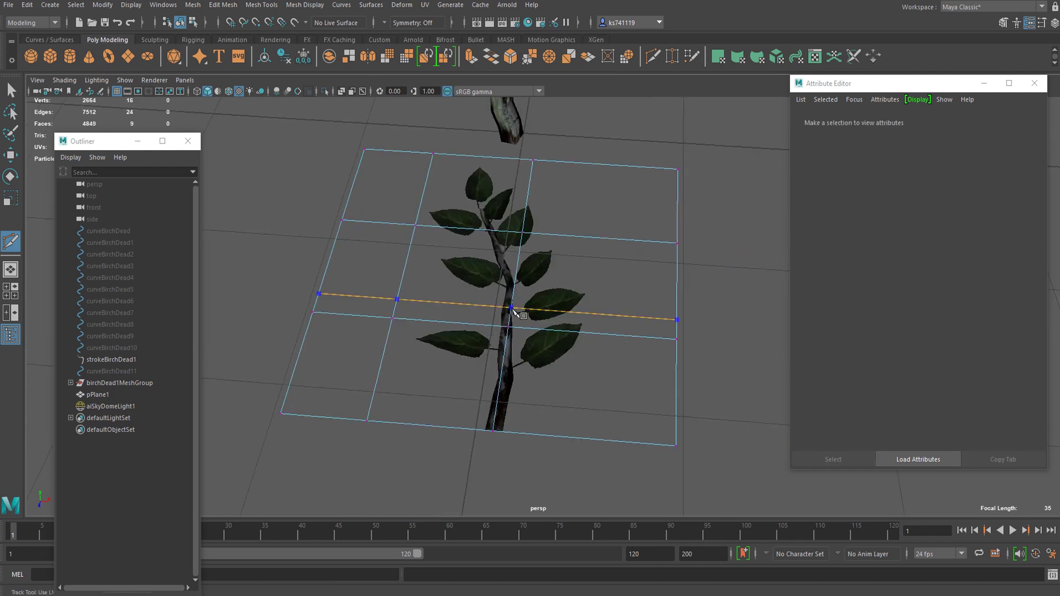
key(q)
Delete the empty outer face strips on both sides of the leaf branch.
right_drag(613, 191, 663, 168)
drag(724, 134, 632, 502)
key(Delete)
drag(391, 118, 234, 542)
click(359, 293)
key(Delete)
click(349, 347)
key(Delete)
click(383, 194)
key(Delete)
scroll(507, 343, up, 3)
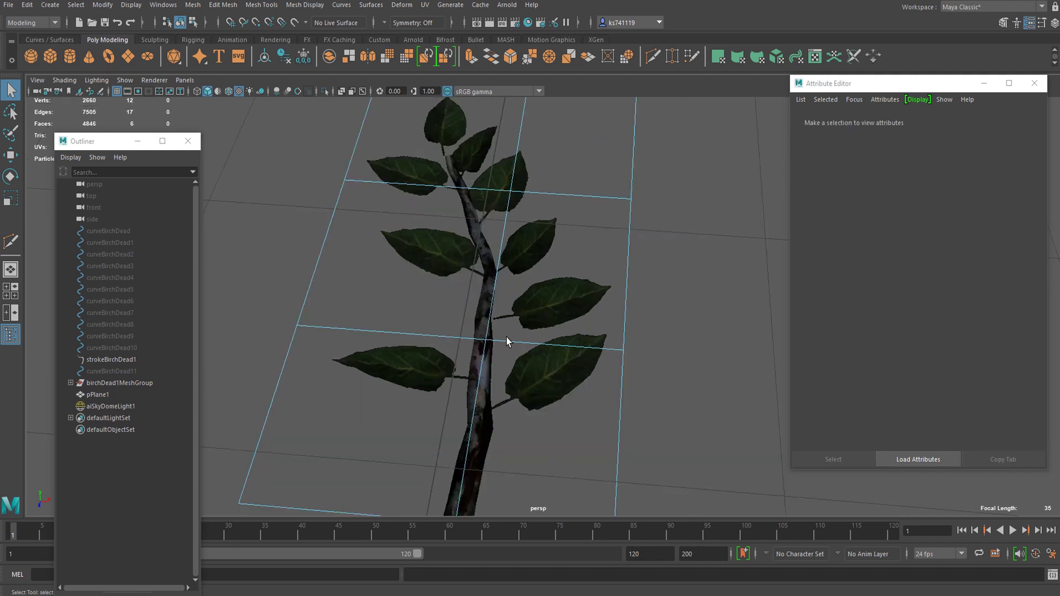
Edit the leaf plane's vertices, moving those at the branch tip and raising a side vertex to bend the plane.
alt+middle_drag(435, 244, 462, 357)
alt+drag(461, 357, 386, 331)
right_drag(478, 194, 413, 171)
alt+drag(413, 170, 473, 250)
drag(573, 221, 580, 145)
key(w)
click(588, 268)
drag(589, 221, 398, 326)
click(357, 255)
drag(363, 259, 353, 207)
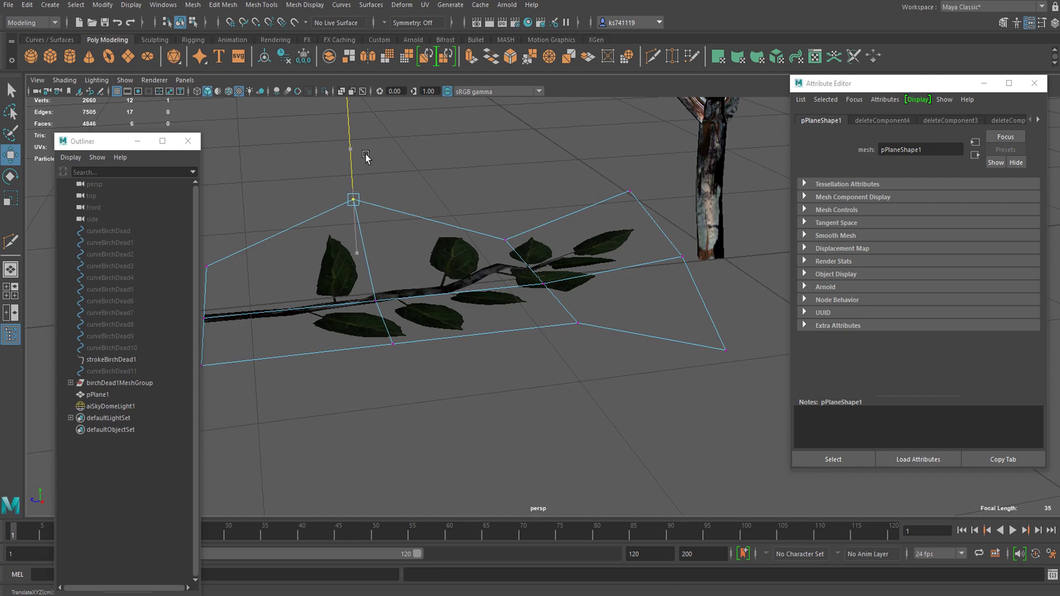
Lower the two side vertices of the crosswise loop nearer the branch tip and return to object selection.
click(506, 239)
mouse_move(505, 194)
mouse_down()
mouse_move(509, 164)
mouse_move(522, 207)
mouse_up()
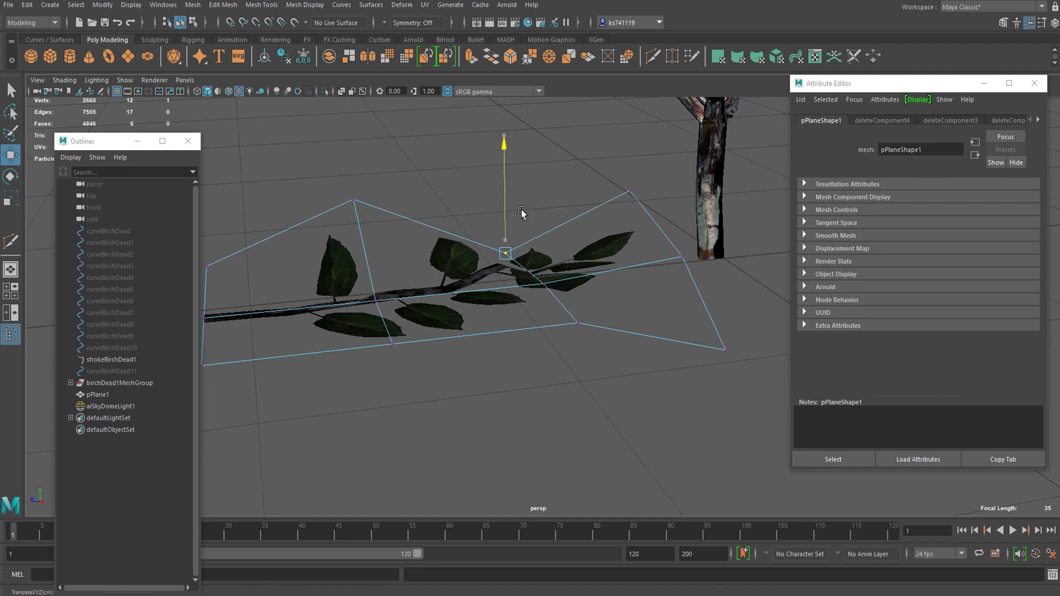
click(578, 323)
drag(583, 278, 583, 329)
click(404, 351)
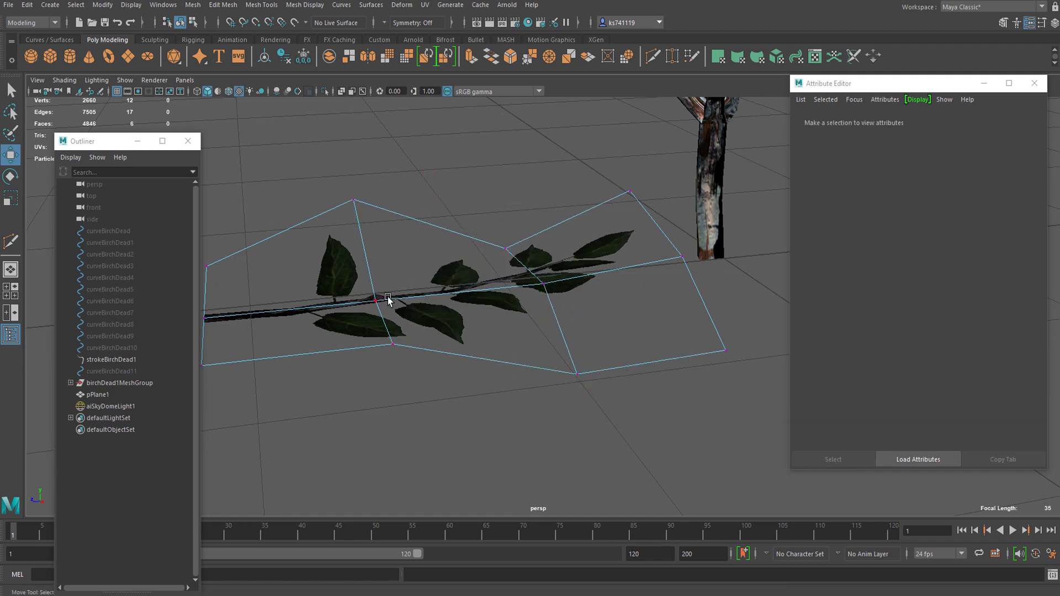
click(544, 285)
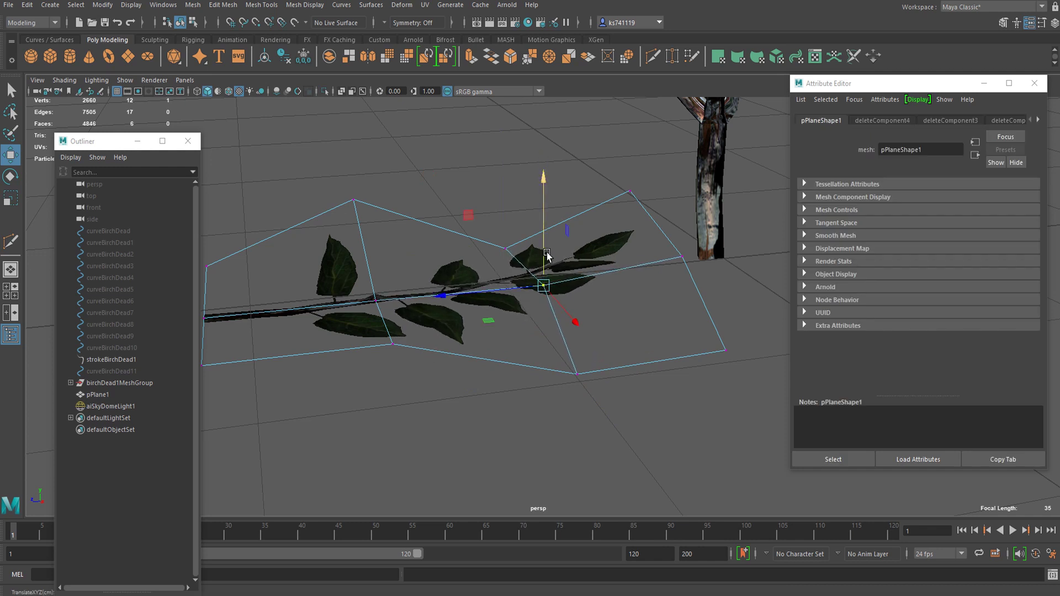
alt+drag(390, 349, 574, 422)
click(472, 396)
click(623, 395)
right_drag(589, 283, 660, 218)
alt+drag(585, 398, 574, 334)
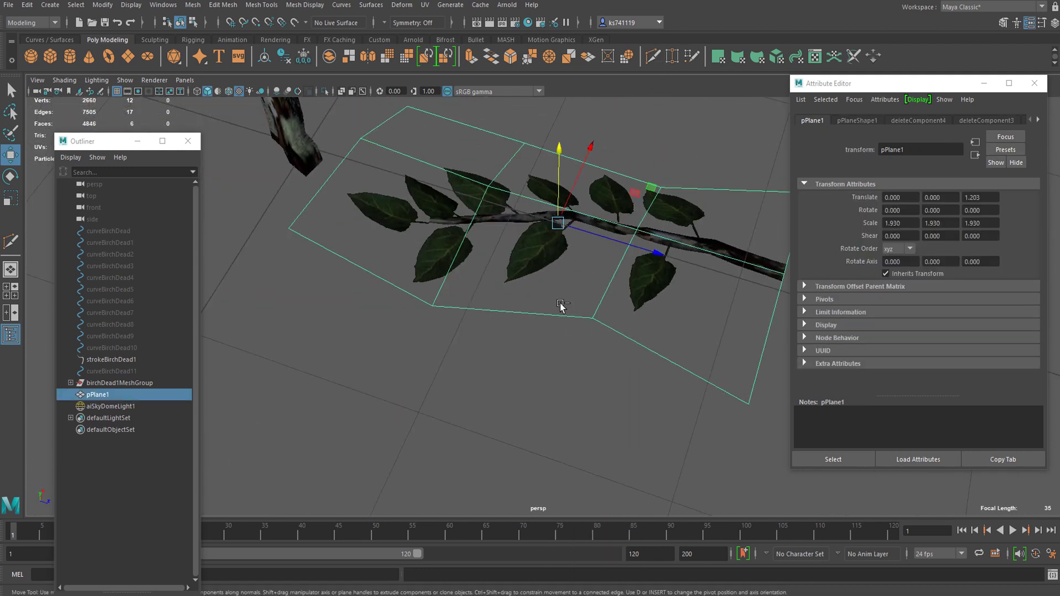
Insert a centred crosswise edge loop through the middle section of the leaf plane with Multi-Cut.
click(657, 60)
ctrl+middle_click(559, 311)
key(q)
Move the vertices along one long side of the leaf plane up and down to vary its bend.
right_drag(614, 280, 515, 236)
click(592, 318)
key(w)
drag(593, 276, 589, 352)
click(512, 311)
drag(512, 272, 509, 254)
click(432, 306)
drag(428, 266, 317, 265)
Adjust the heights of further leaf-plane vertices, return to object selection and deselect the plane.
alt+drag(603, 267, 547, 303)
click(554, 277)
mouse_move(556, 251)
mouse_down()
mouse_move(557, 273)
mouse_move(558, 263)
mouse_up()
alt+drag(513, 356, 571, 323)
click(644, 342)
drag(648, 311, 651, 257)
click(618, 374)
right_drag(593, 296, 678, 183)
click(679, 184)
View the leaf branch from below and turn on Two Sided Lighting in the viewport.
alt+drag(690, 276, 636, 305)
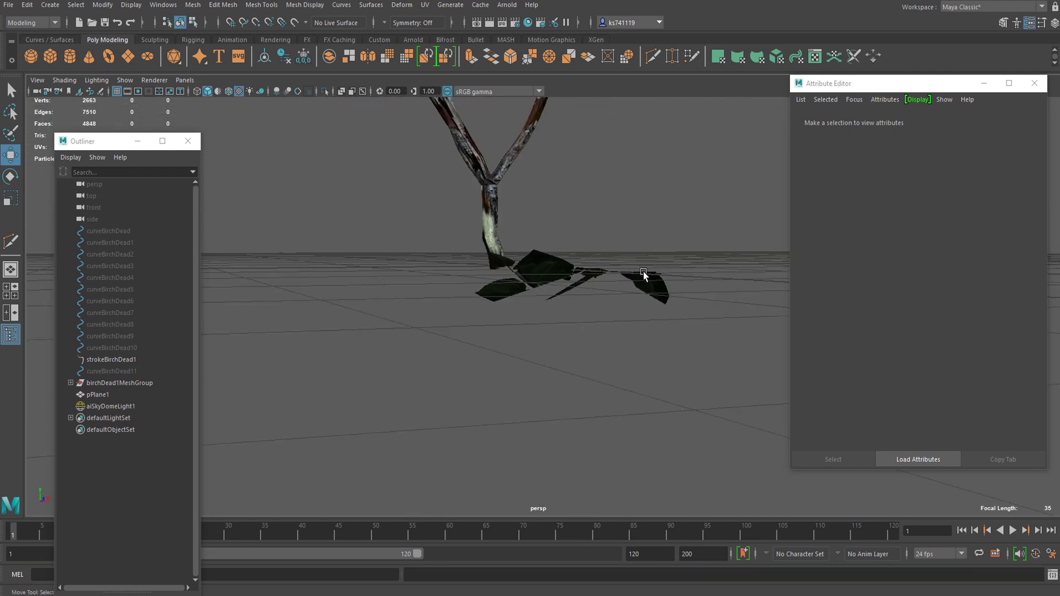
alt+drag(615, 334, 582, 258)
scroll(612, 287, up, 3)
scroll(579, 276, up, 5)
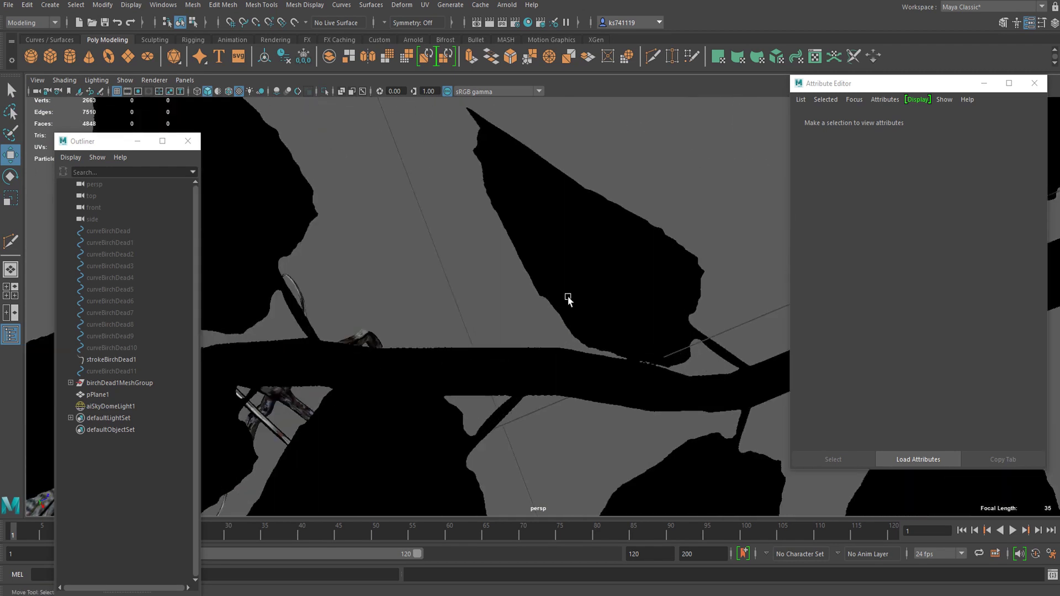
alt+drag(574, 301, 558, 339)
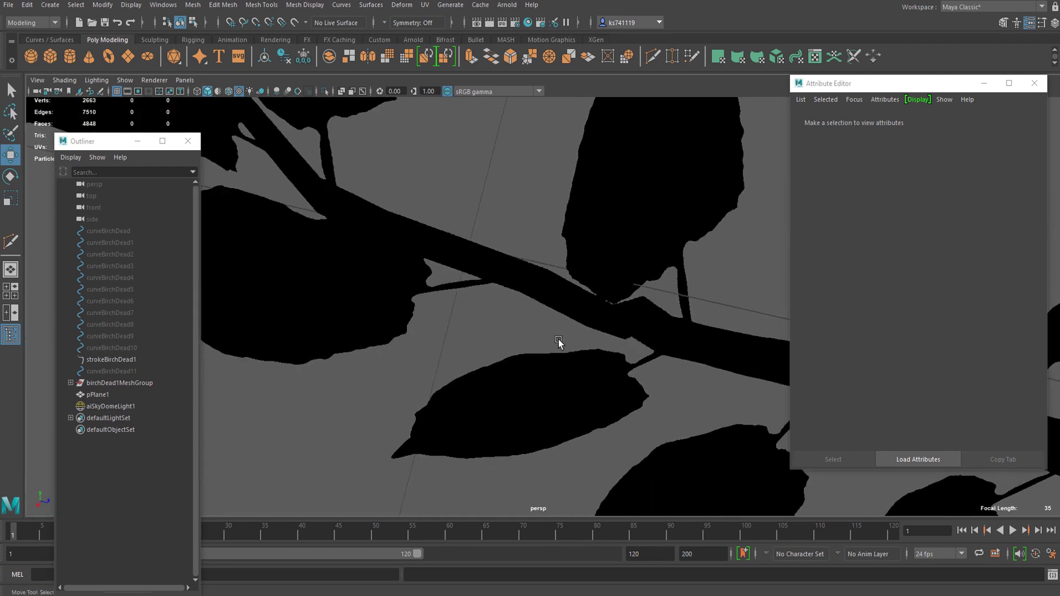
click(105, 81)
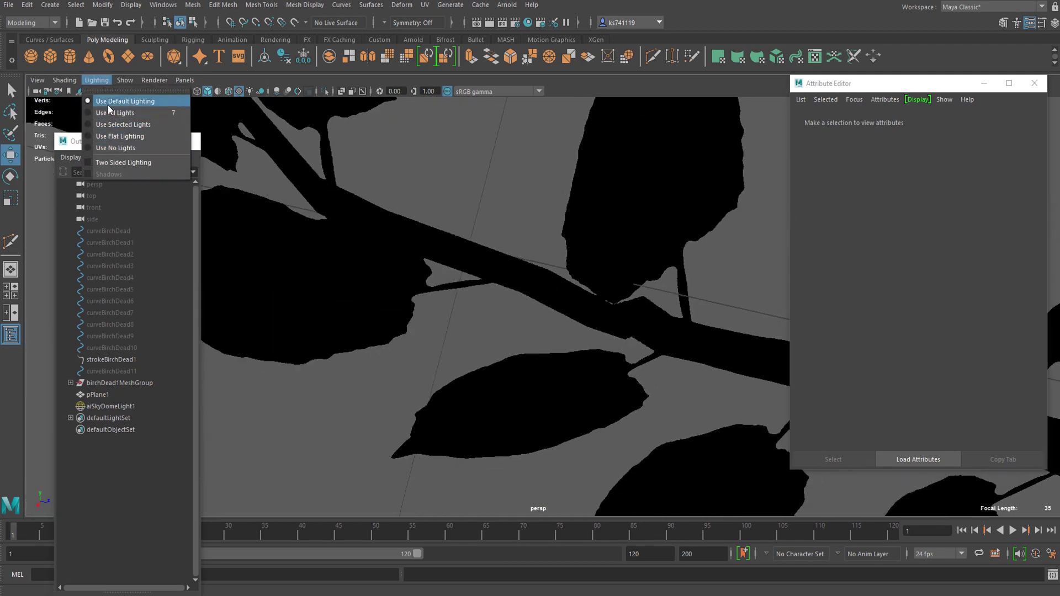
click(139, 163)
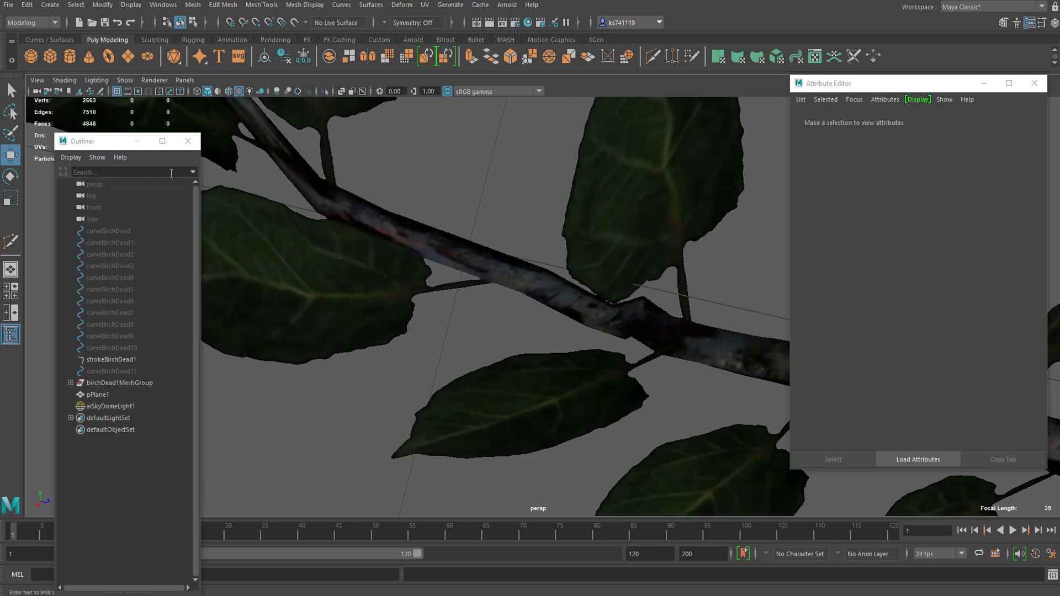
Move the leaf plane away from the tree to about Z 2.38 and snap its pivot to the stem's base vertex.
alt+drag(497, 276, 596, 262)
click(489, 350)
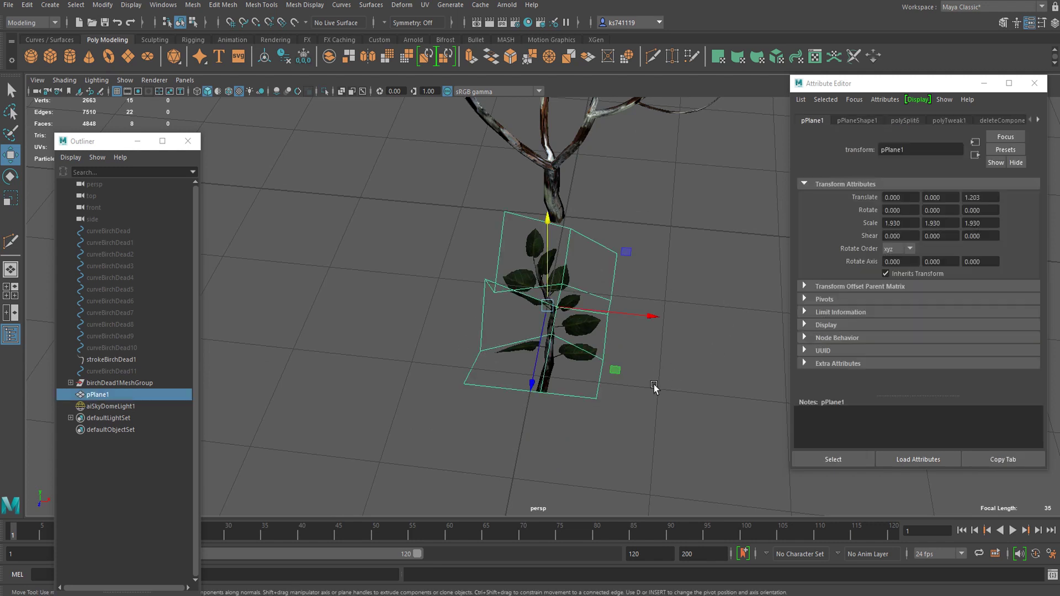
alt+drag(651, 392, 620, 205)
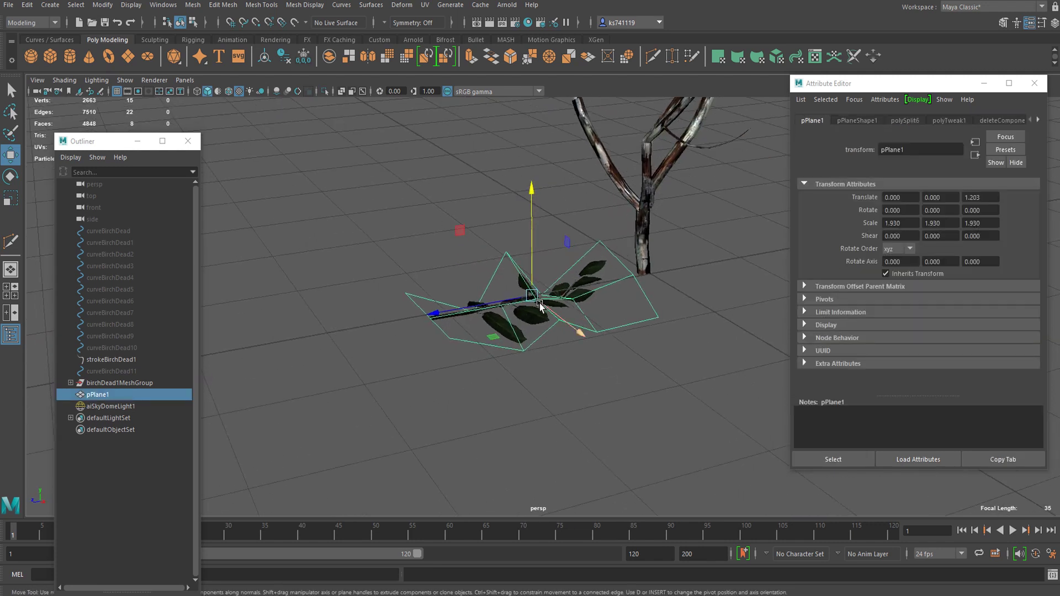
drag(540, 303, 391, 370)
key(d)
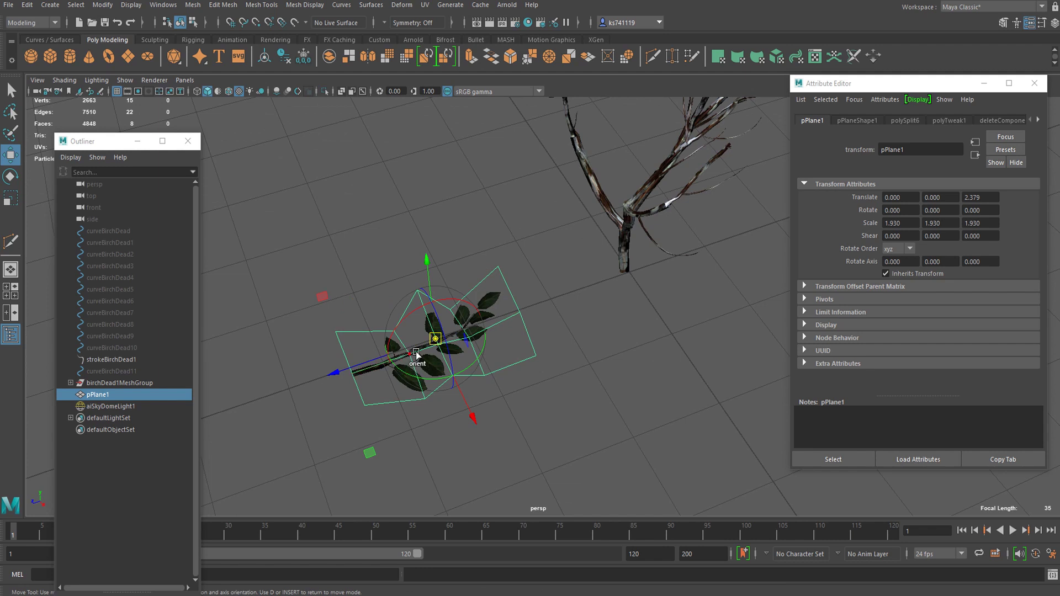
key(v)
drag(436, 340, 331, 383)
scroll(362, 393, up, 3)
scroll(363, 397, up, 2)
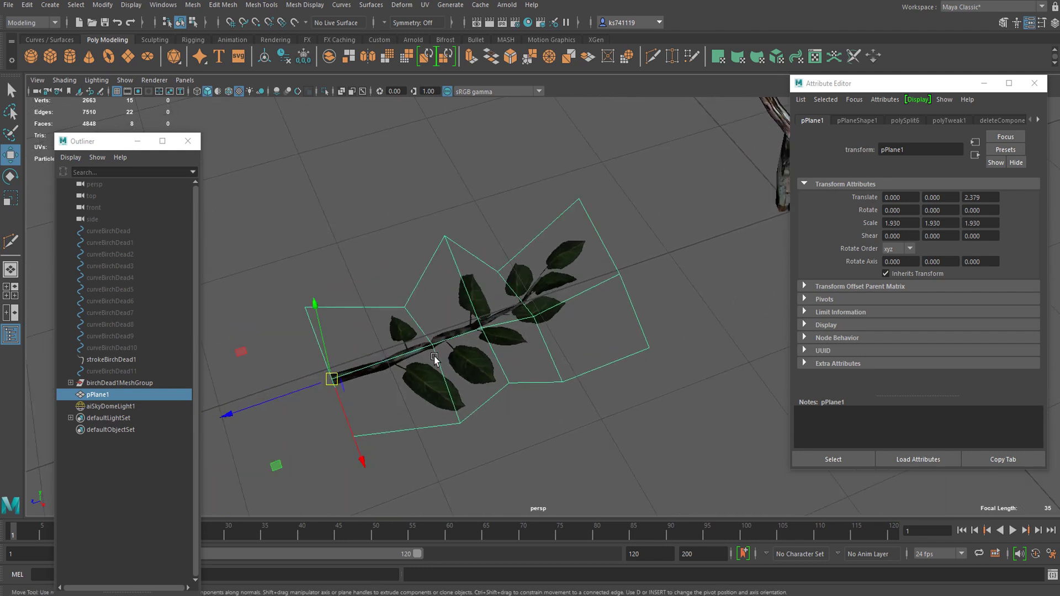
Move the leaf plane so its stem base meets the foot of the birch trunk, at about X -0.083, Z -0.965.
scroll(362, 389, down, 3)
drag(278, 401, 575, 367)
scroll(607, 290, down, 3)
scroll(576, 370, up, 3)
alt+drag(447, 442, 497, 378)
scroll(478, 345, up, 4)
scroll(478, 346, up, 2)
Scale the leaf plane down uniformly to about 0.83 to suit the tree.
key(r)
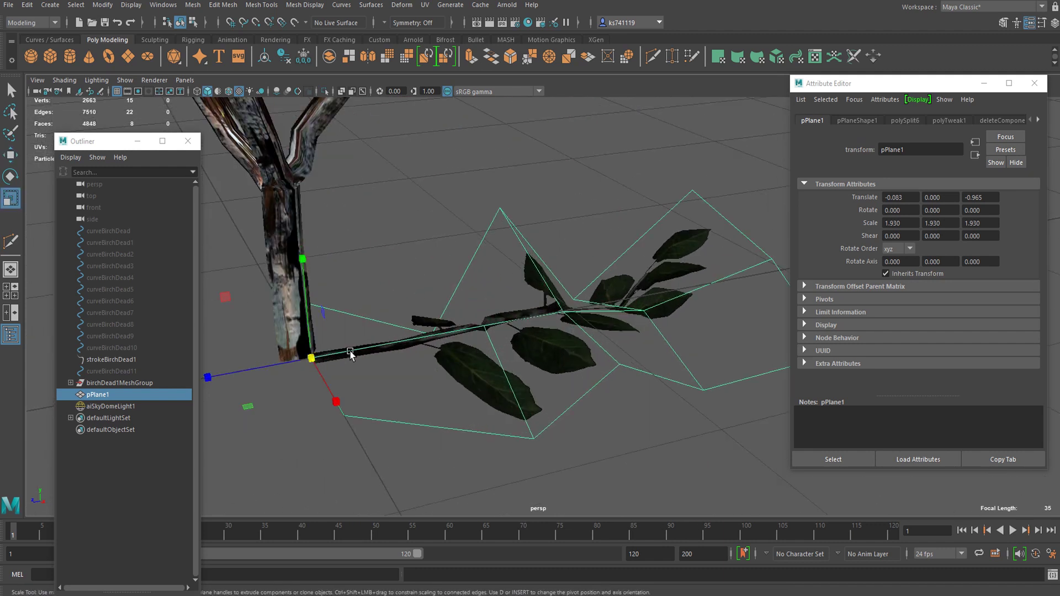
drag(321, 358, 42, 395)
alt+drag(386, 375, 417, 384)
scroll(458, 379, up, 3)
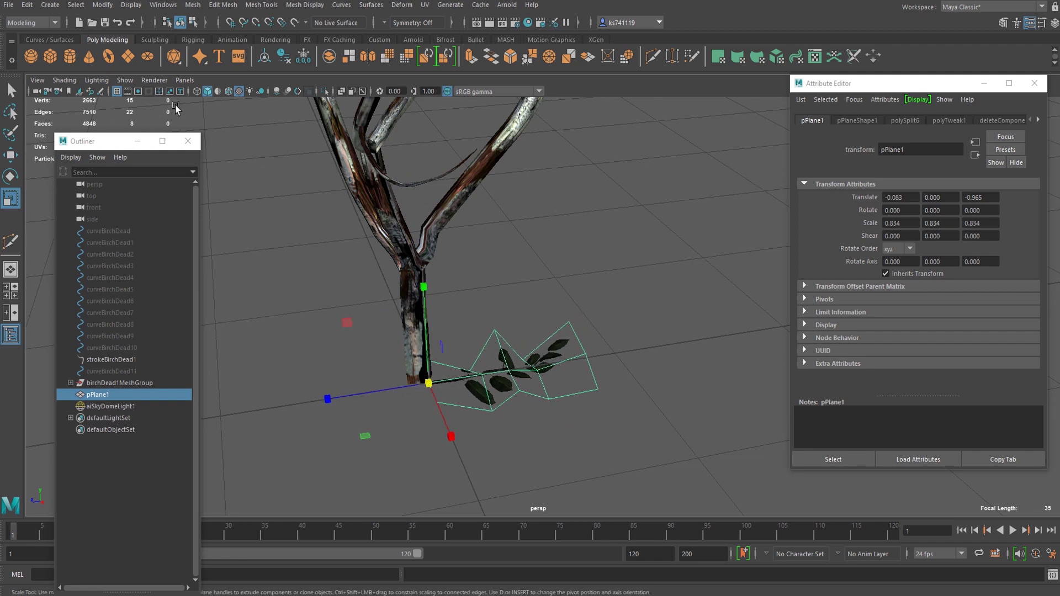
Delete the leaf plane's construction history and freeze its transformations.
click(285, 55)
click(303, 56)
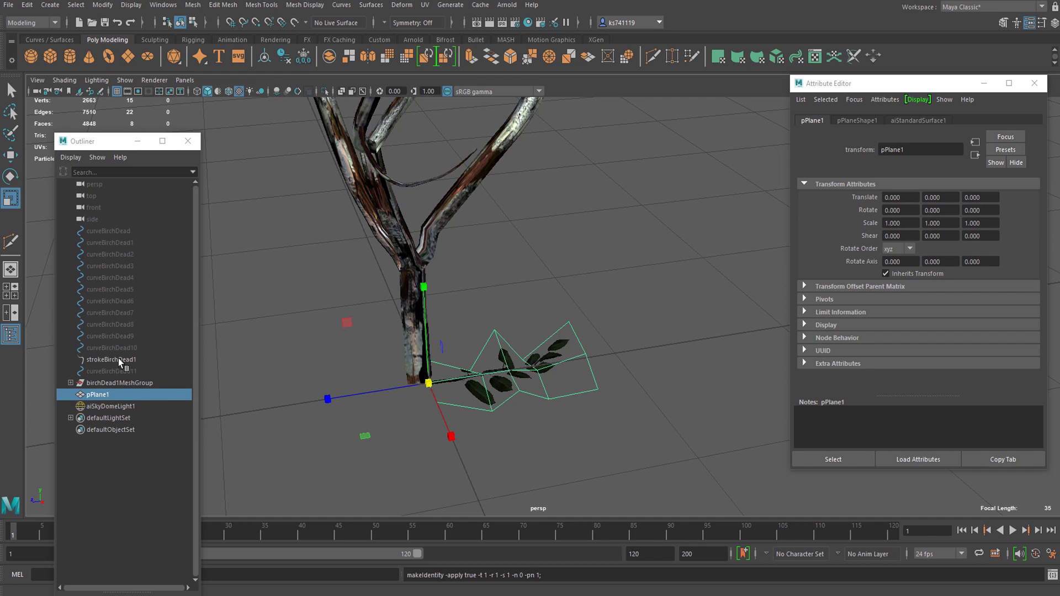
Delete all the birch curves and the birch stroke from the scene, keeping the mesh group.
drag(120, 370, 114, 234)
key(Delete)
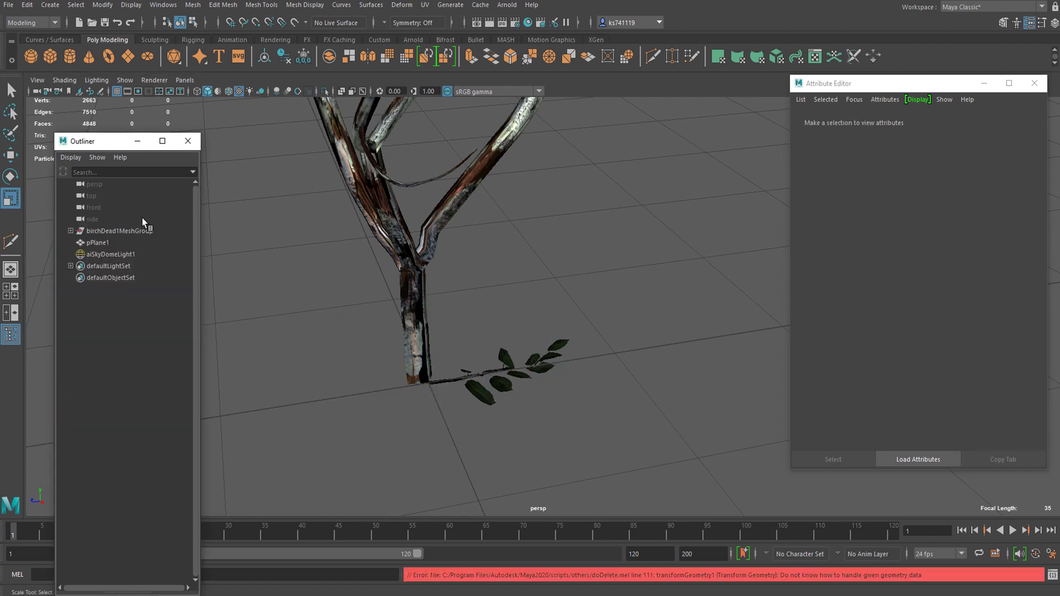
Create a MASH network from the leaf plane with Instancer geometry and a linear distribution.
click(533, 326)
drag(611, 389, 519, 301)
alt+drag(519, 300, 665, 416)
click(598, 402)
drag(533, 308, 504, 414)
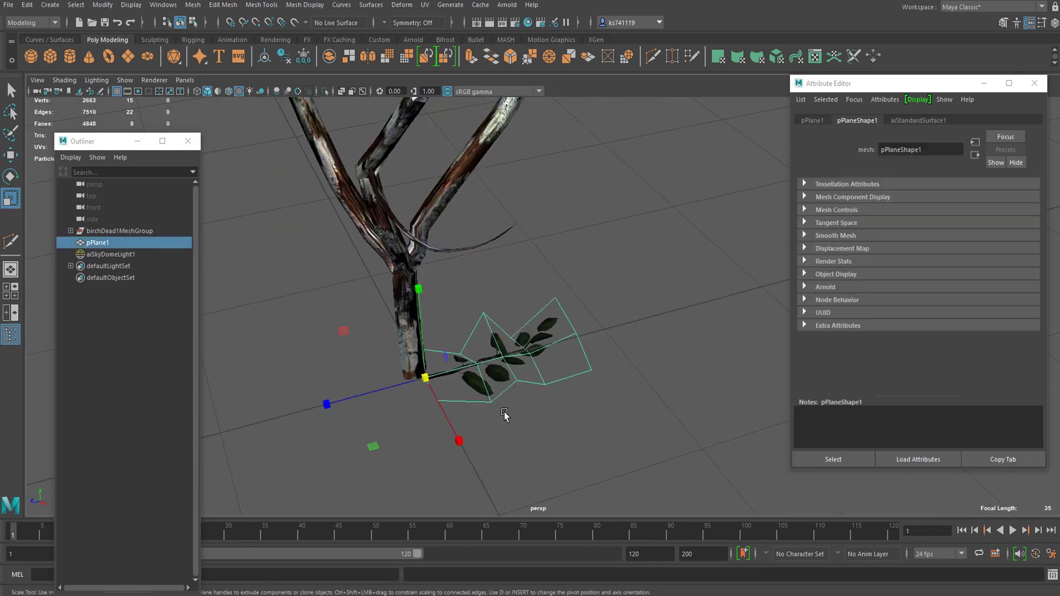
click(33, 23)
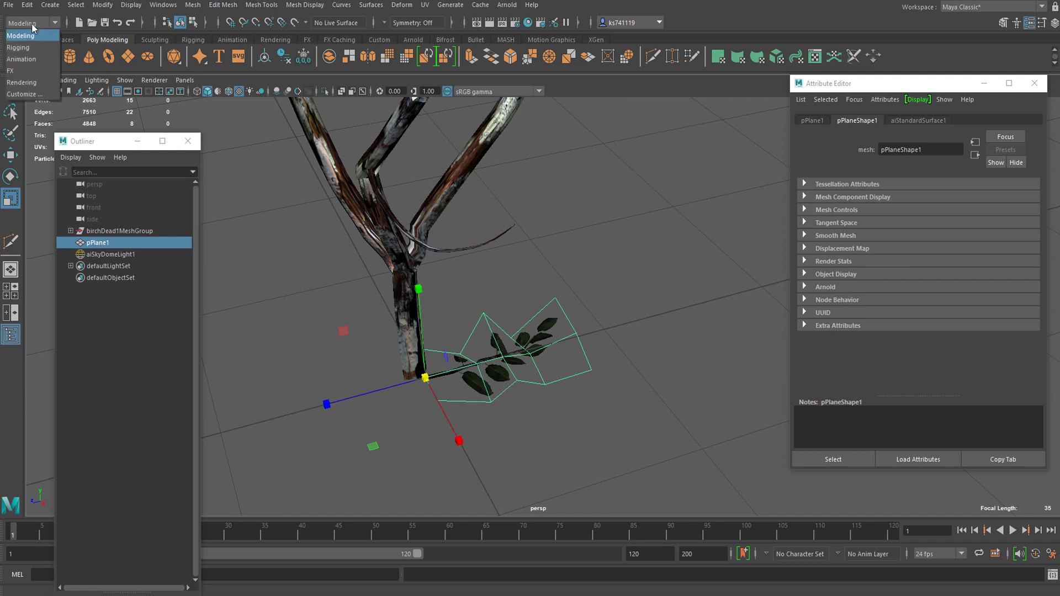
click(25, 71)
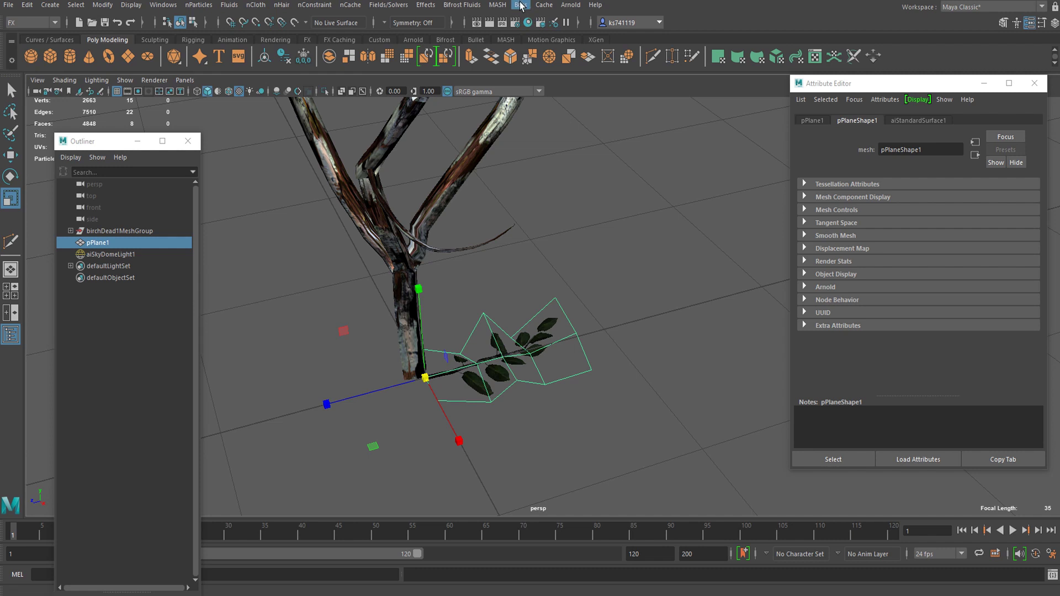
click(497, 4)
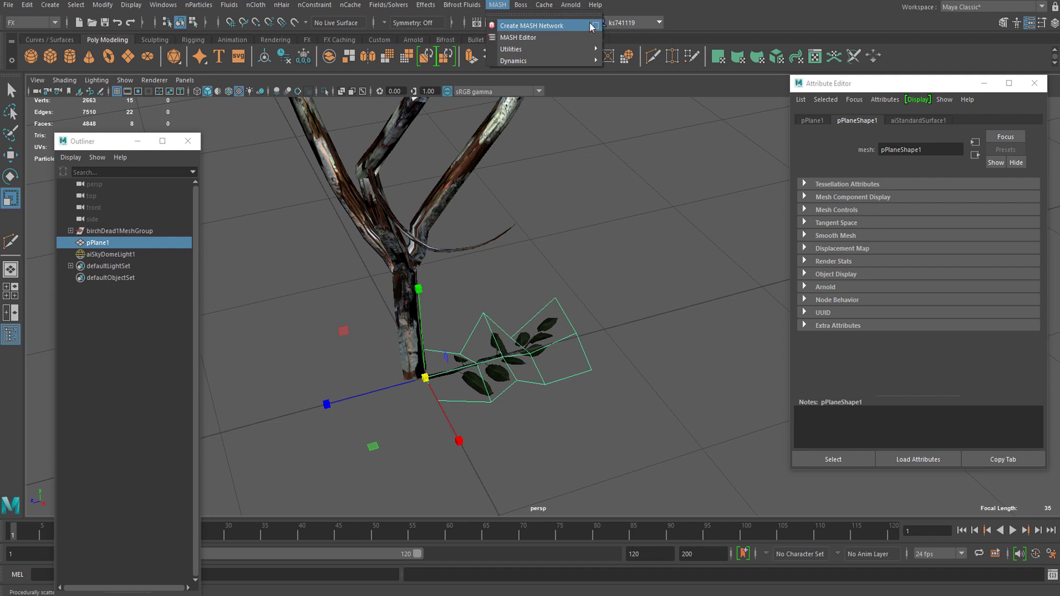
click(595, 25)
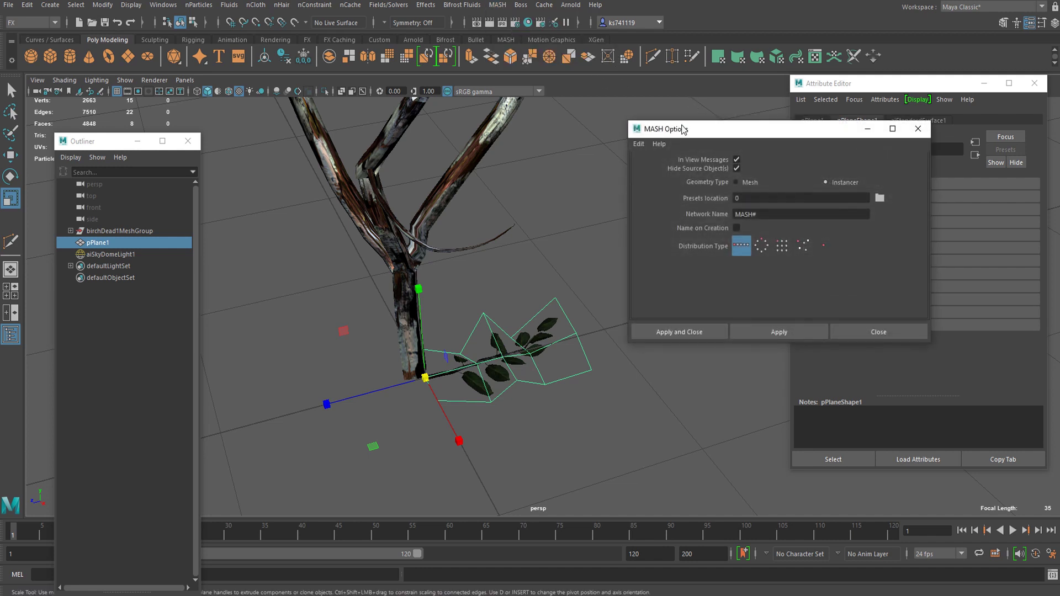
drag(683, 138, 633, 94)
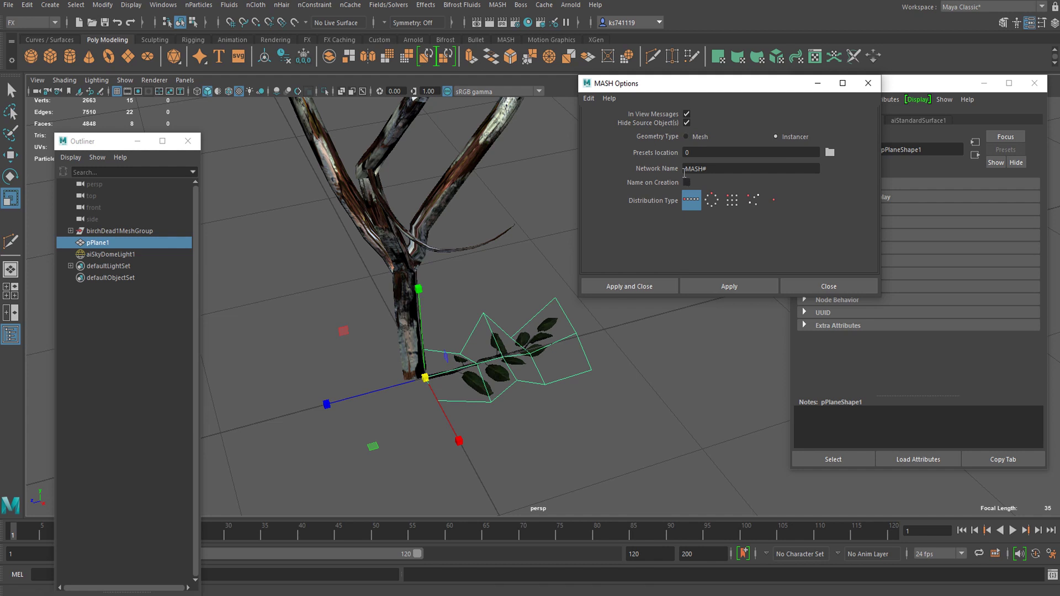
click(641, 287)
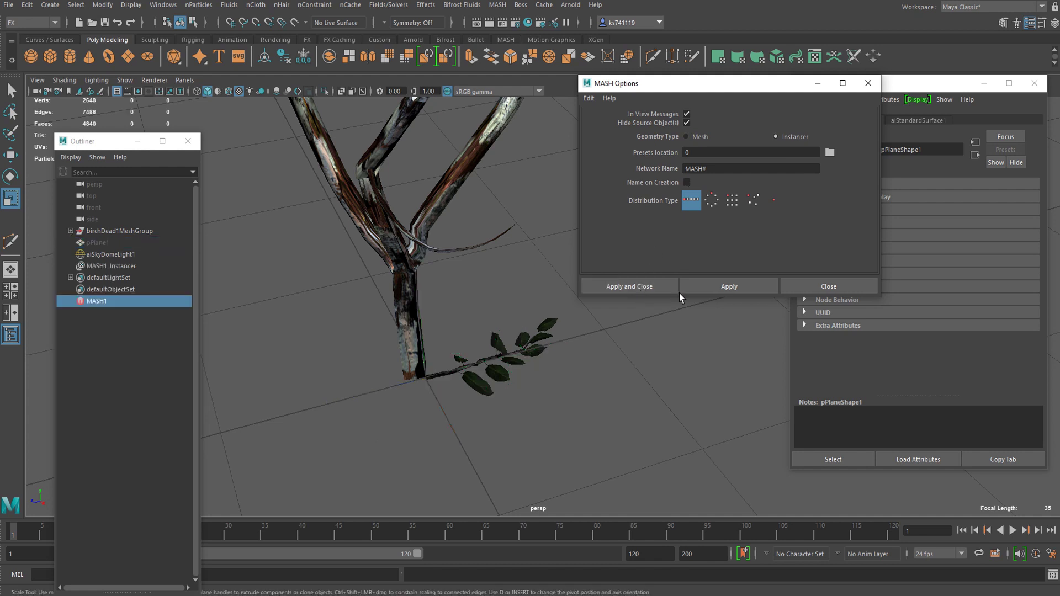
Examine how the instanced leaf branches are laid out around the birch tree.
scroll(562, 362, down, 15)
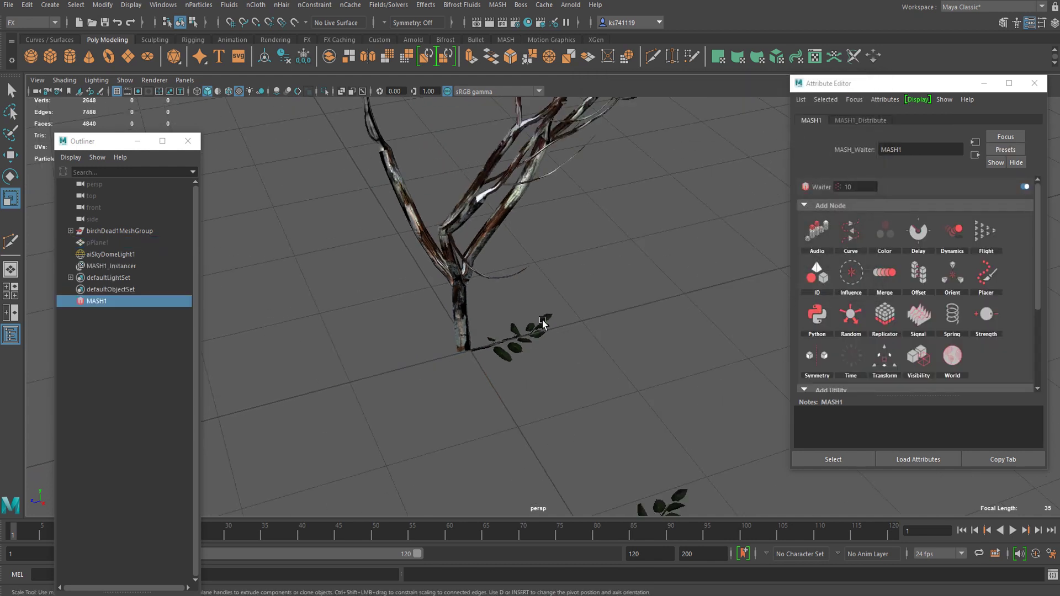
scroll(549, 383, up, 10)
alt+drag(702, 393, 688, 374)
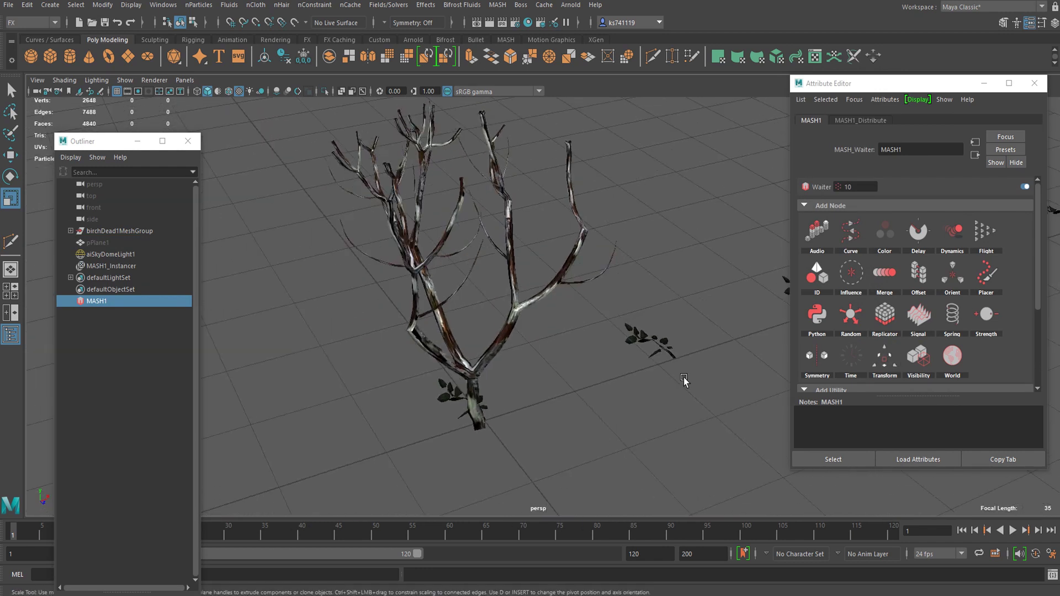
click(588, 417)
alt+drag(589, 417, 647, 352)
alt+drag(720, 350, 559, 375)
alt+middle_drag(349, 376, 577, 329)
scroll(565, 370, up, 5)
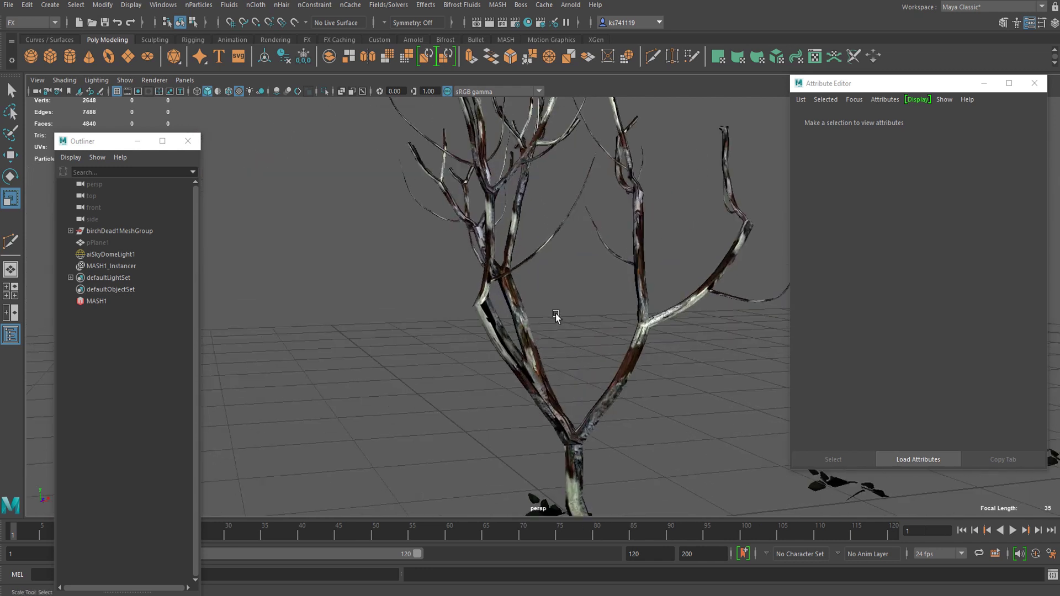
Quadrangulate the birchDead1Main mesh to turn its triangles into quads.
click(440, 248)
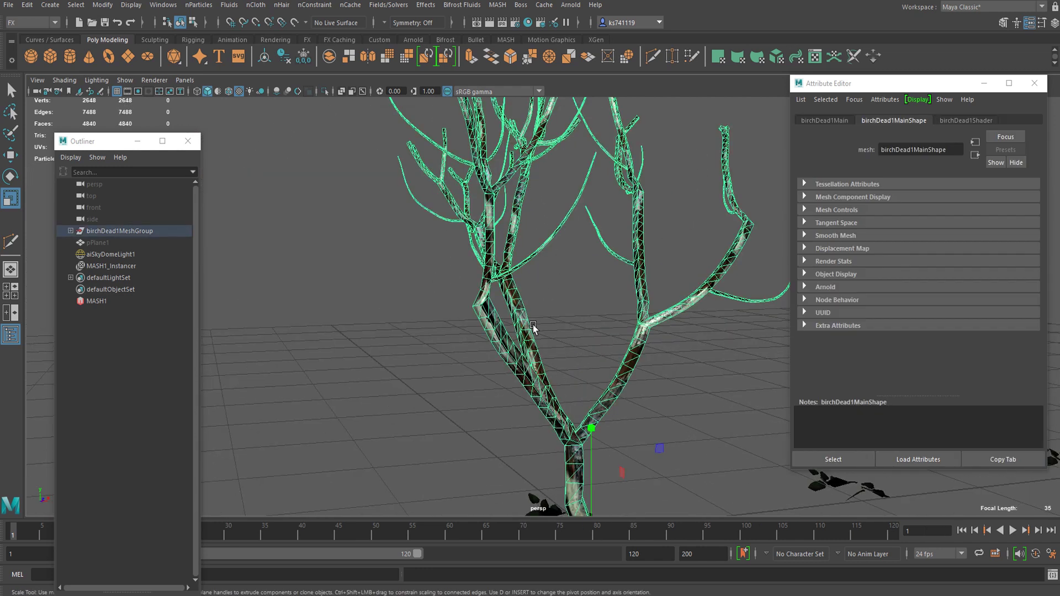
scroll(613, 336, down, 4)
scroll(622, 347, up, 5)
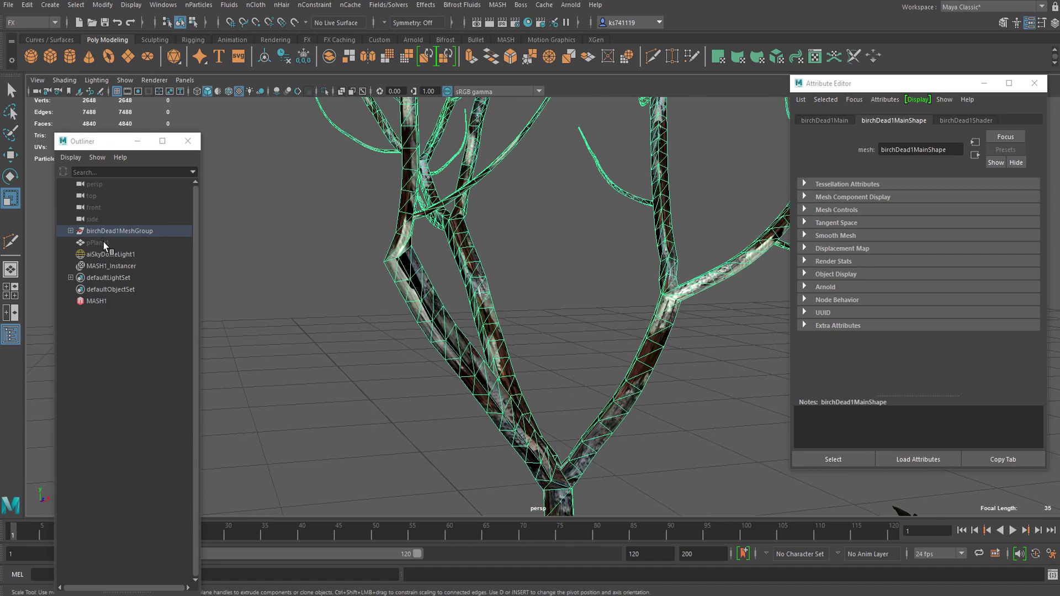
click(104, 231)
click(71, 231)
click(118, 243)
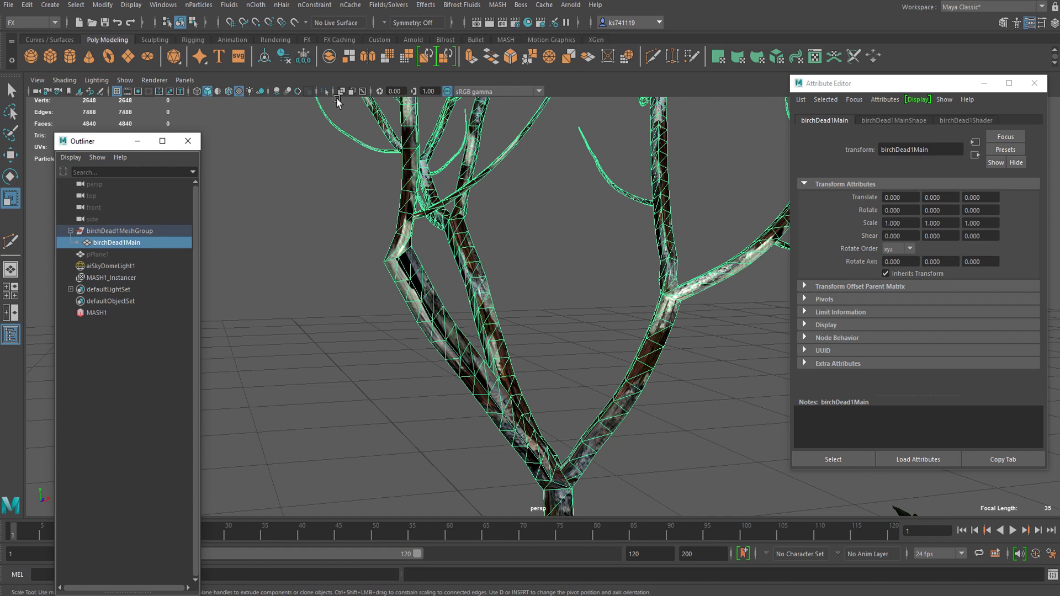
click(32, 22)
click(42, 33)
click(209, 7)
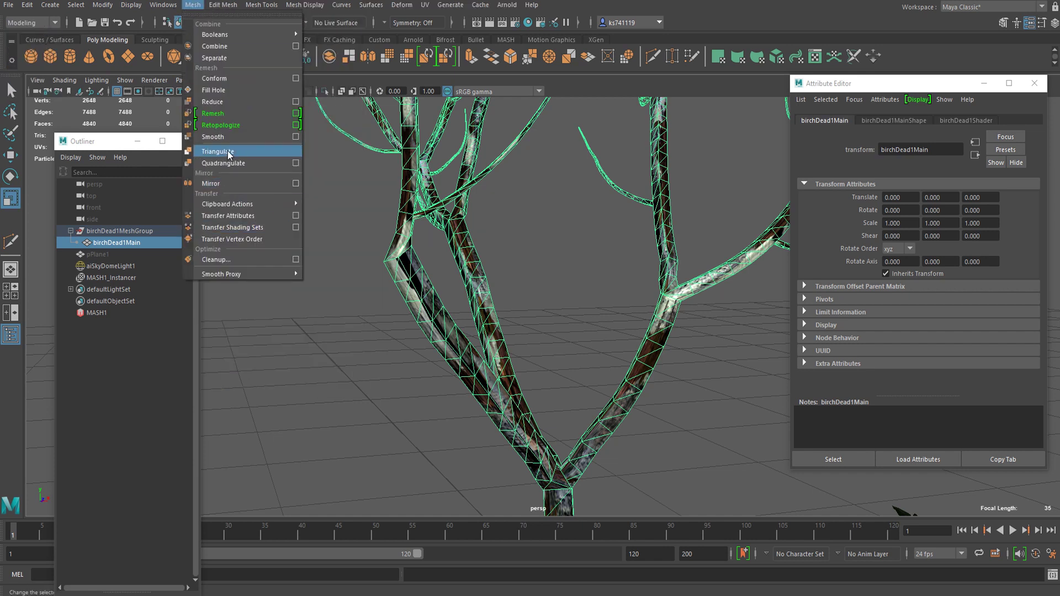
click(235, 165)
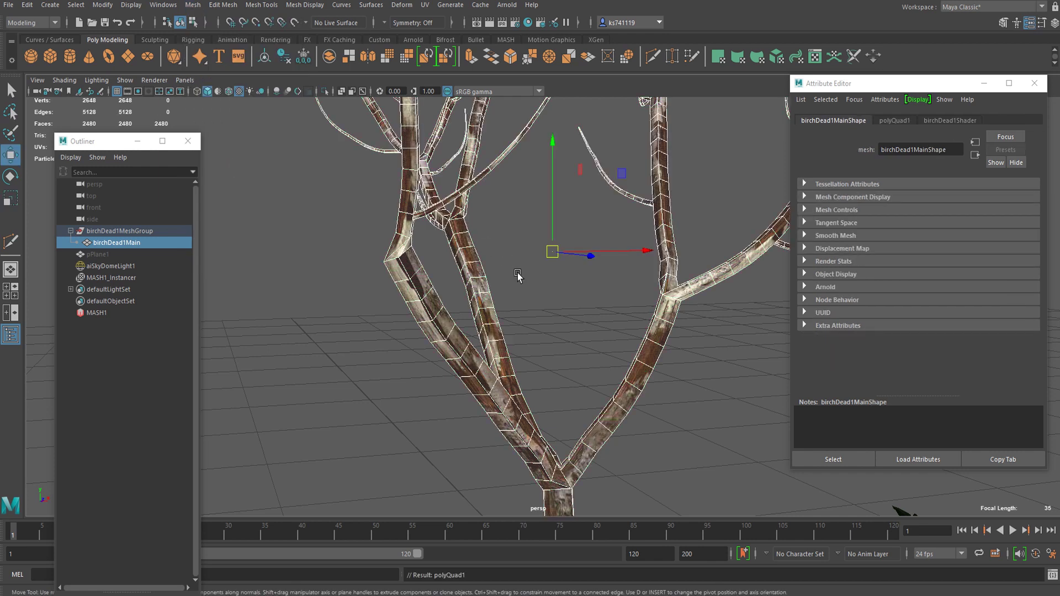
Duplicate the birch mesh and isolate the copy in the perspective view.
scroll(547, 331, down, 2)
scroll(525, 300, up, 4)
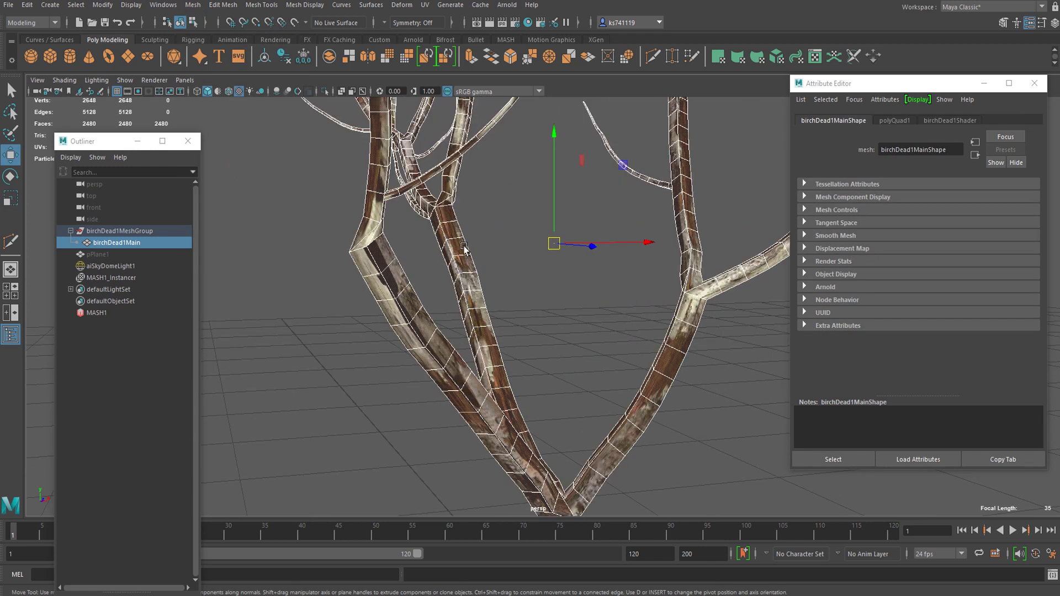
right_drag(461, 232, 533, 208)
scroll(530, 331, down, 3)
click(537, 321)
click(486, 330)
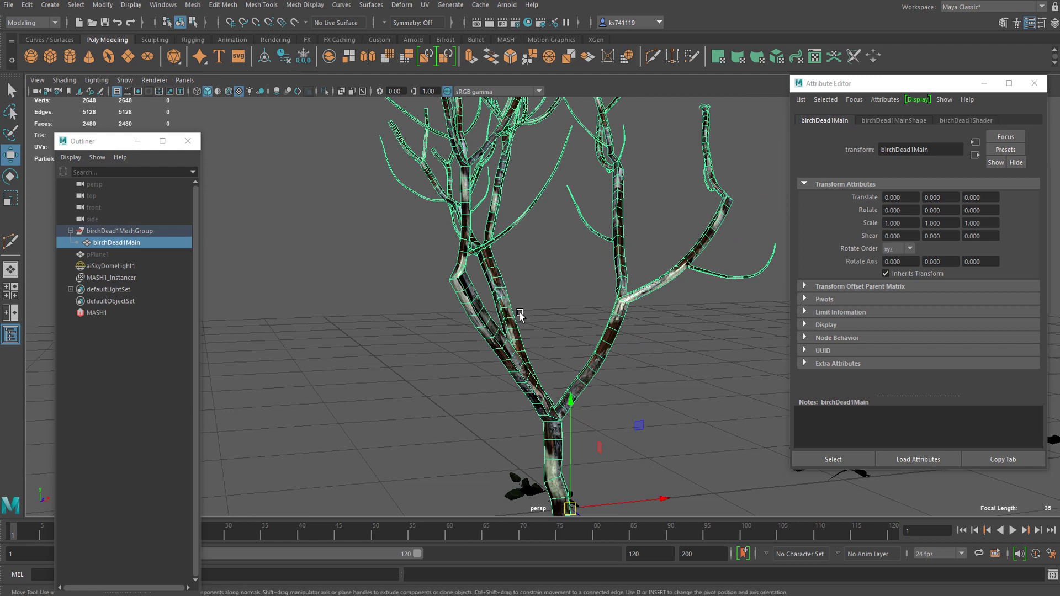
key(ctrl+d)
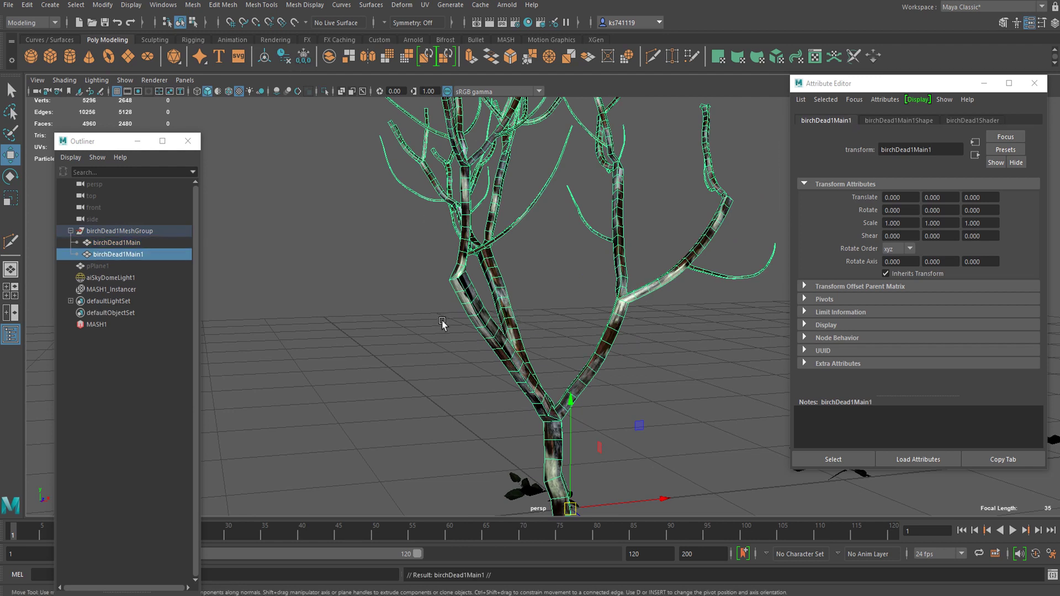
click(324, 91)
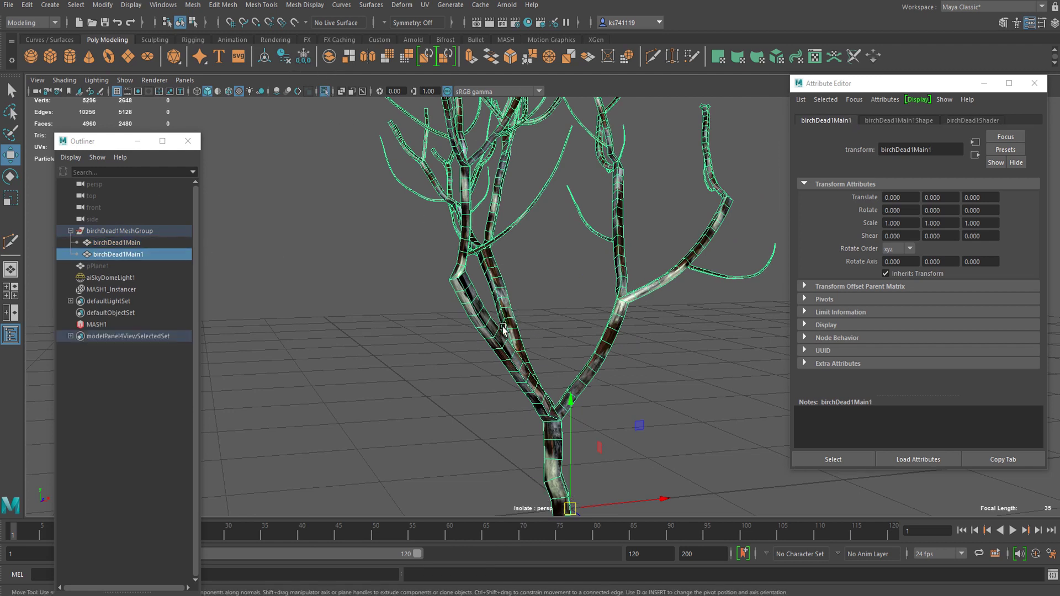
Delete the trunk faces of the isolated birch copy, from the base up to the branch fork.
alt+middle_drag(531, 441, 470, 337)
scroll(471, 337, up, 3)
right_drag(388, 288, 390, 309)
drag(550, 314, 404, 516)
key(Delete)
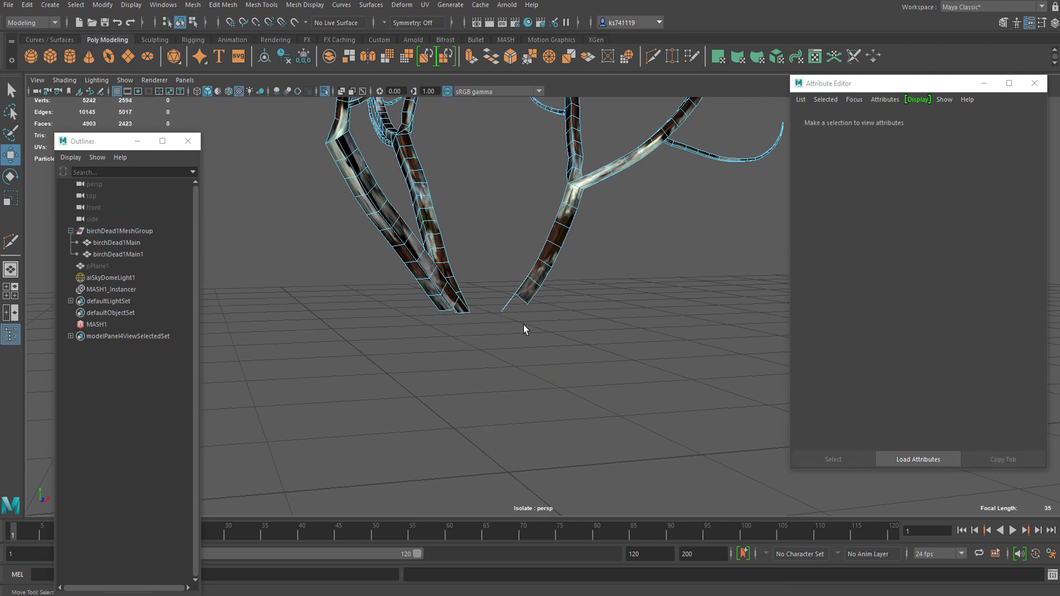
Delete the stray faces left at the cut lower ends of the copy's branches.
alt+drag(520, 321, 558, 343)
double_click(518, 312)
scroll(532, 337, up, 5)
click(577, 347)
key(Delete)
alt+drag(572, 407, 486, 396)
click(243, 344)
key(Delete)
click(287, 330)
key(Delete)
Return to object mode, select the trimmed birch copy and turn off its isolation to show the whole scene.
right_drag(298, 282, 366, 235)
click(576, 304)
click(577, 306)
scroll(485, 379, down, 8)
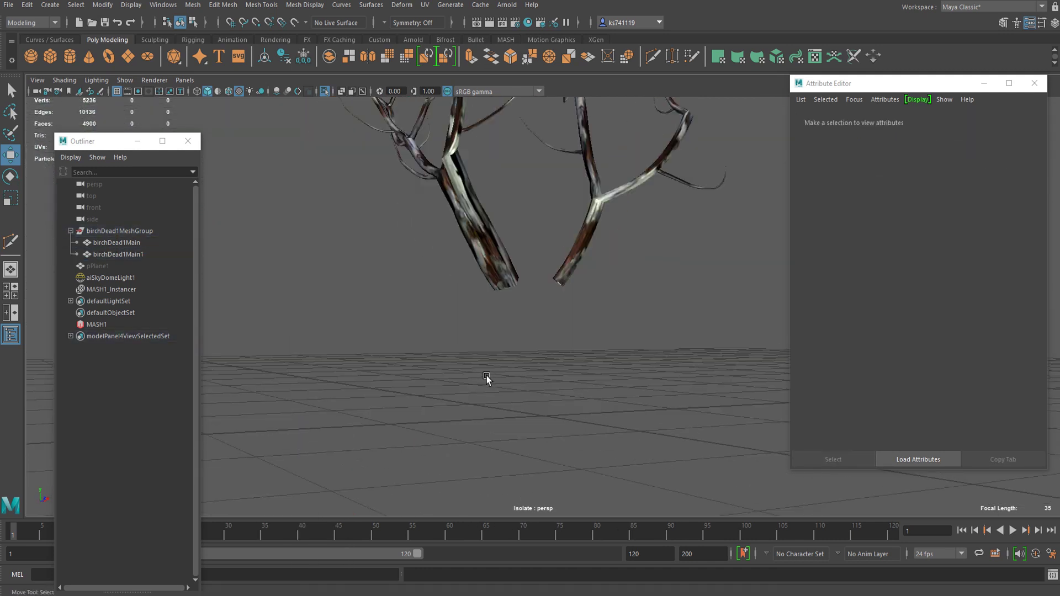
mouse_move(480, 383)
alt+mouse_down()
mouse_move(431, 389)
mouse_move(474, 401)
mouse_move(467, 398)
alt+mouse_up()
click(144, 254)
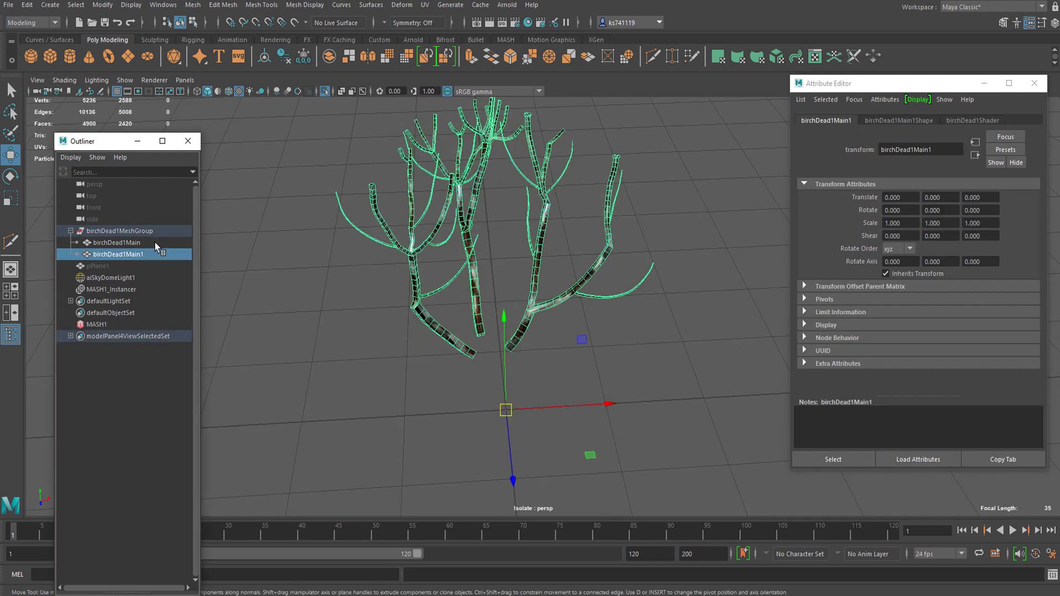
click(325, 92)
alt+drag(323, 319, 356, 306)
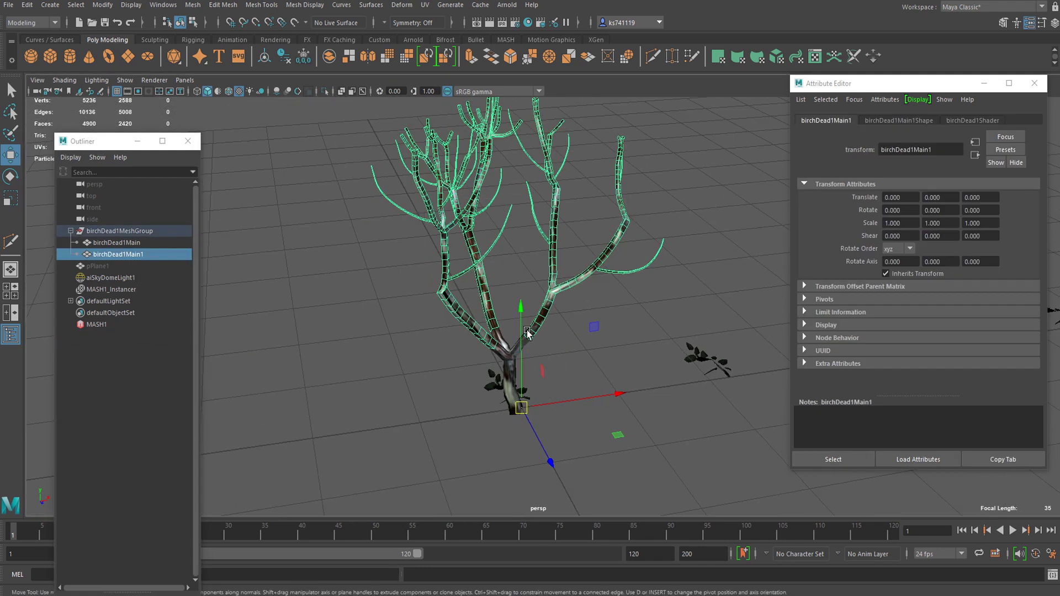
Try lifting the trimmed birch copy off the original tree and undo each move.
drag(522, 329, 560, 182)
key(ctrl+z)
scroll(551, 317, up, 3)
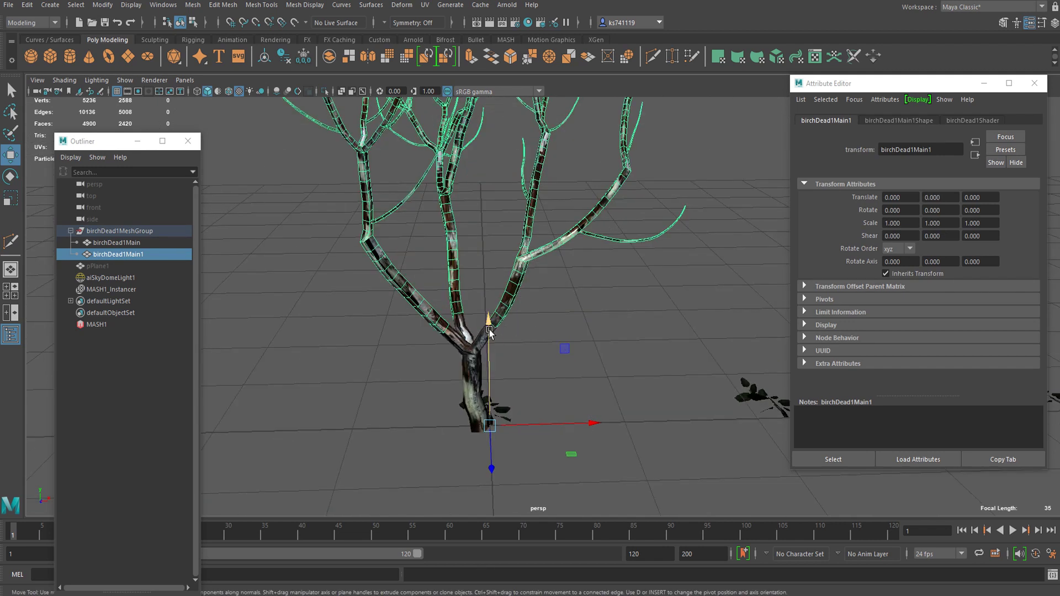
drag(489, 331, 490, 312)
key(ctrl+z)
drag(487, 343, 477, 276)
key(ctrl+z)
alt+drag(528, 440, 431, 393)
alt+right_drag(431, 393, 476, 325)
alt+middle_drag(475, 325, 529, 287)
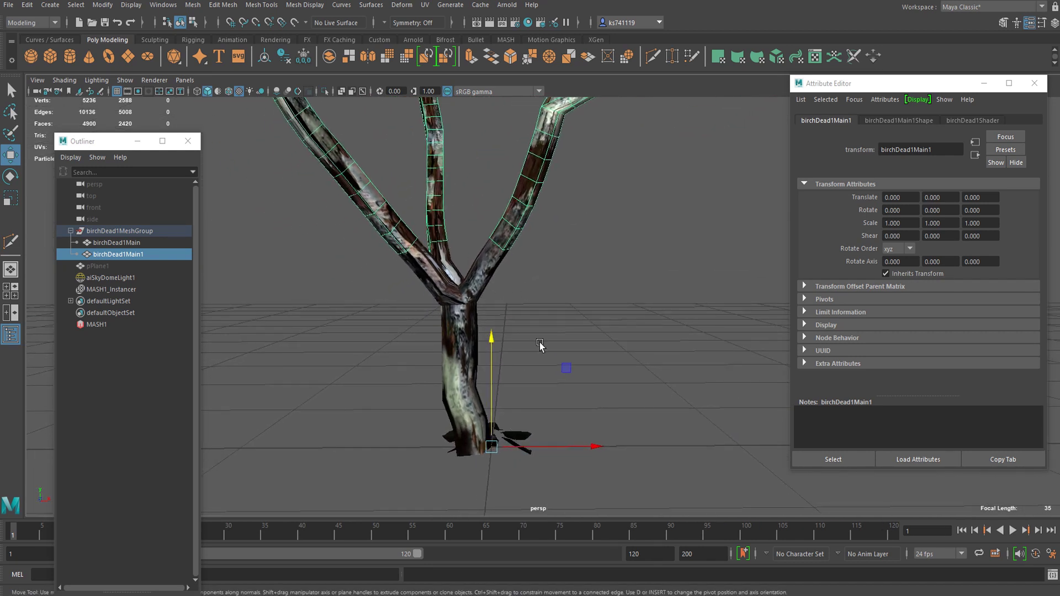
alt+right_drag(476, 271, 434, 313)
alt+drag(507, 319, 503, 359)
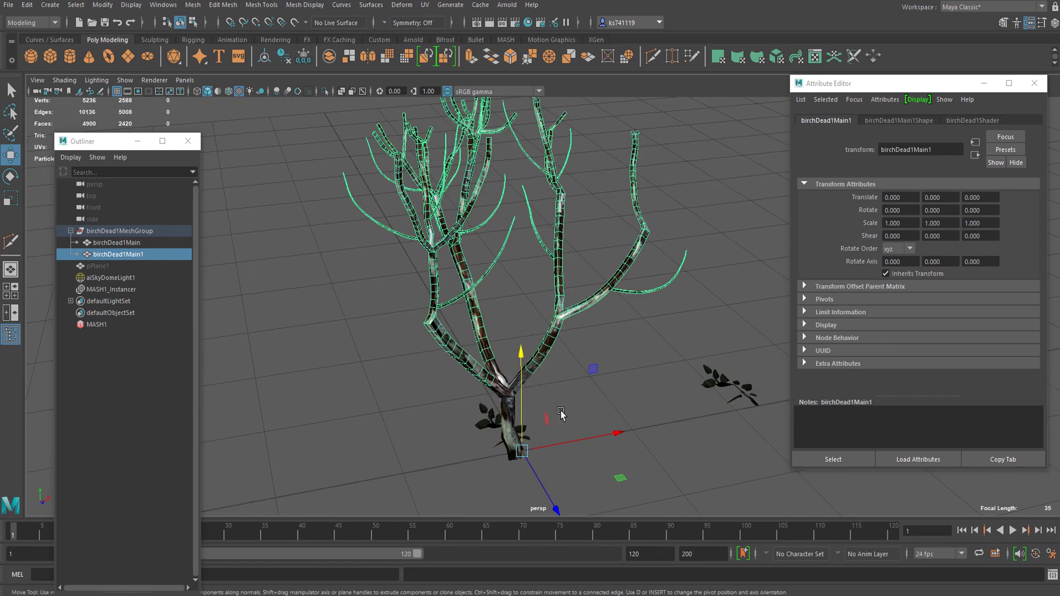
drag(521, 395, 516, 287)
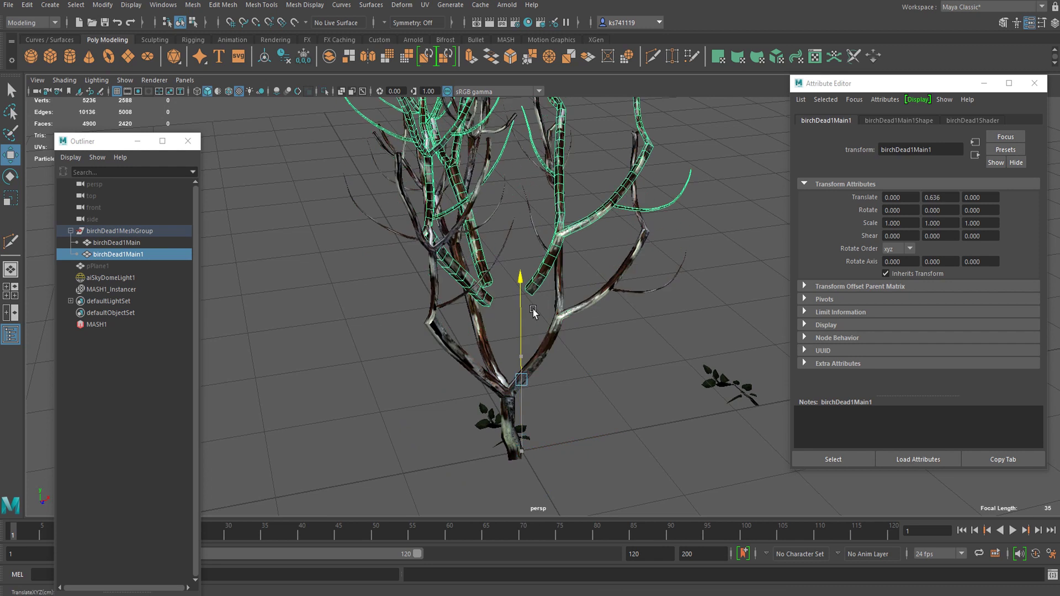
key(ctrl+z)
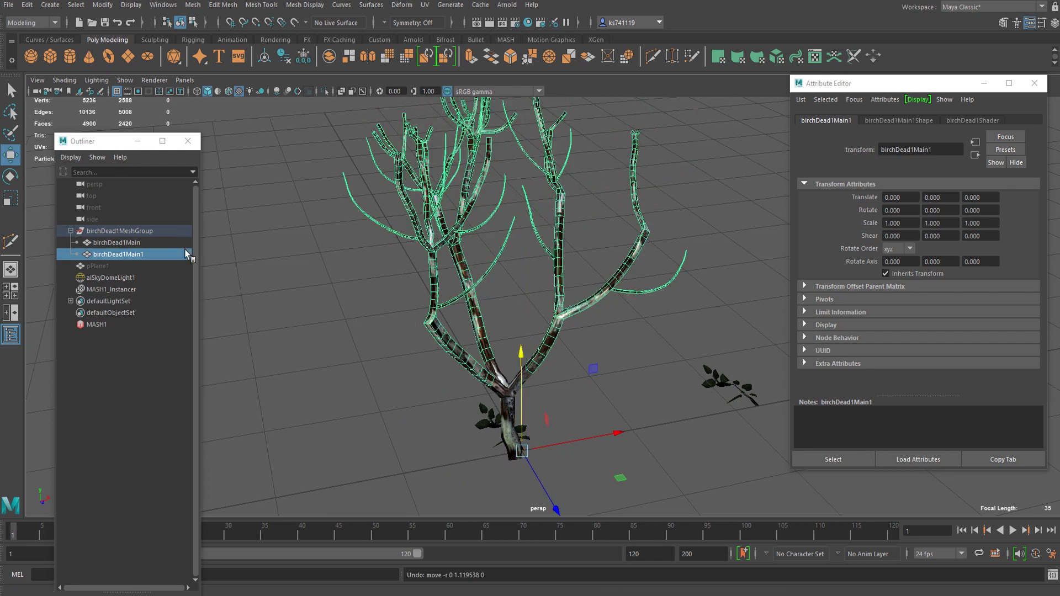
Hide the trimmed birch copy so only the original tree is shown.
key(h)
alt+drag(622, 389, 572, 387)
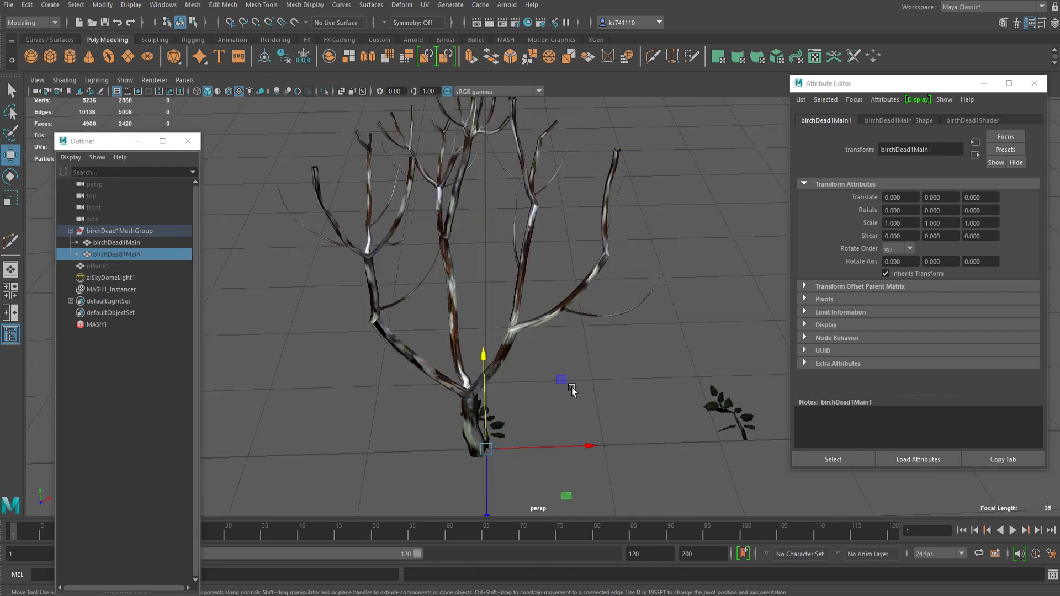
Set the MASH1 network's distribution type to Mesh.
click(96, 324)
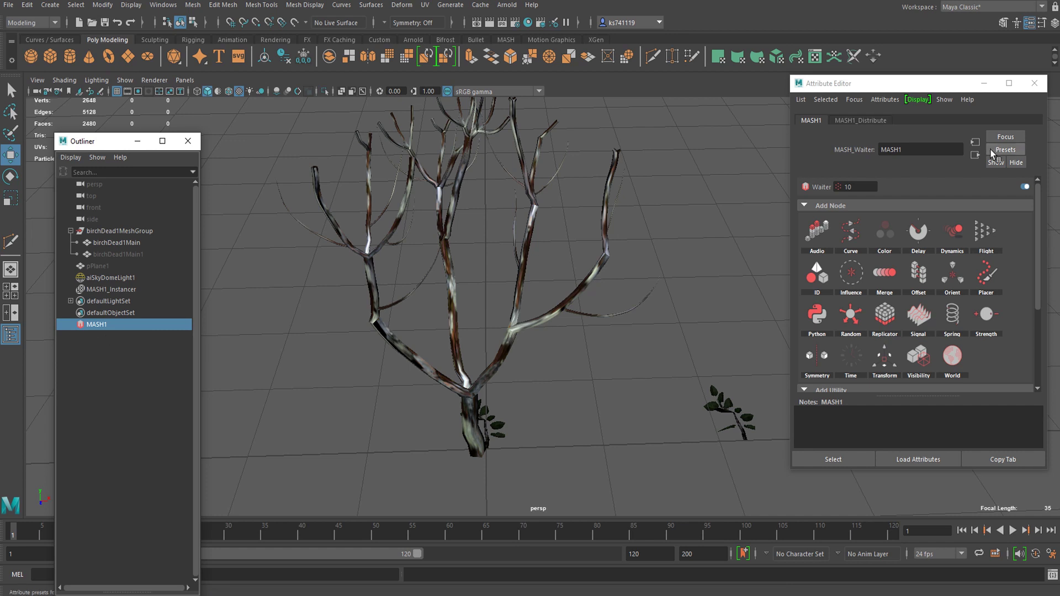
click(857, 119)
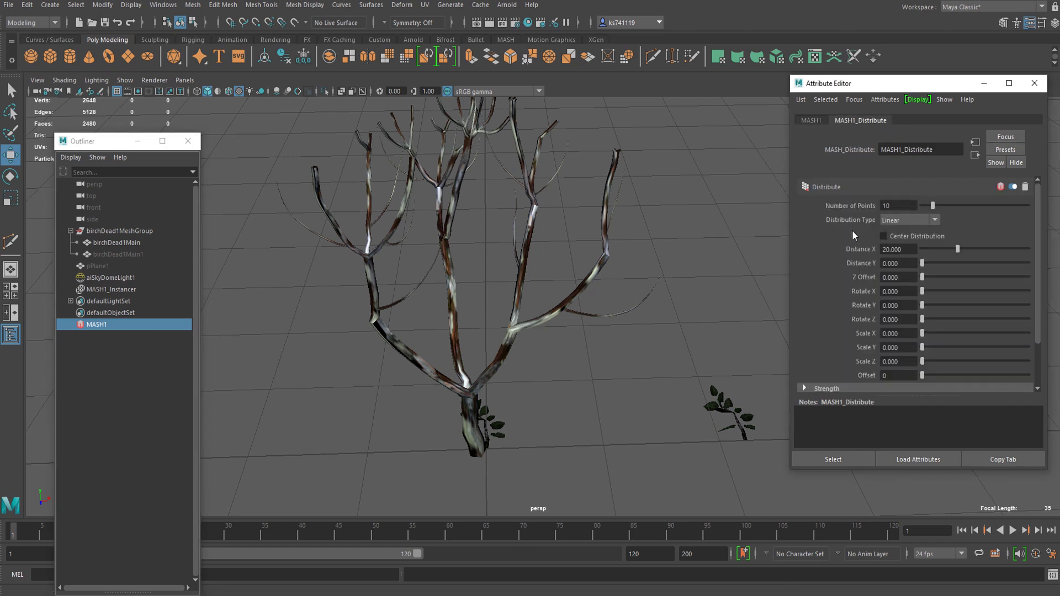
scroll(834, 205, down, 2)
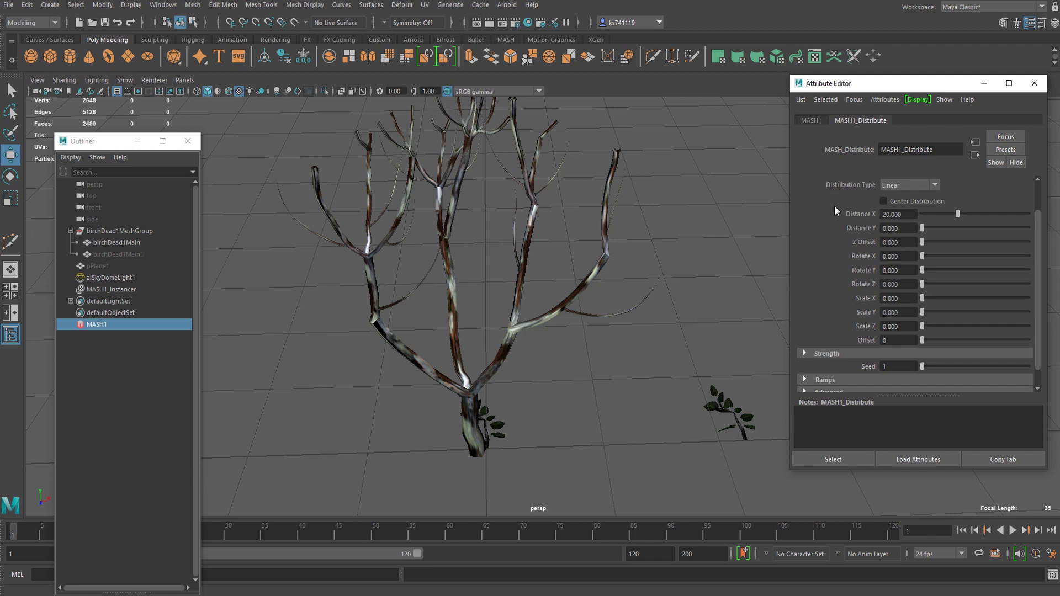
click(898, 186)
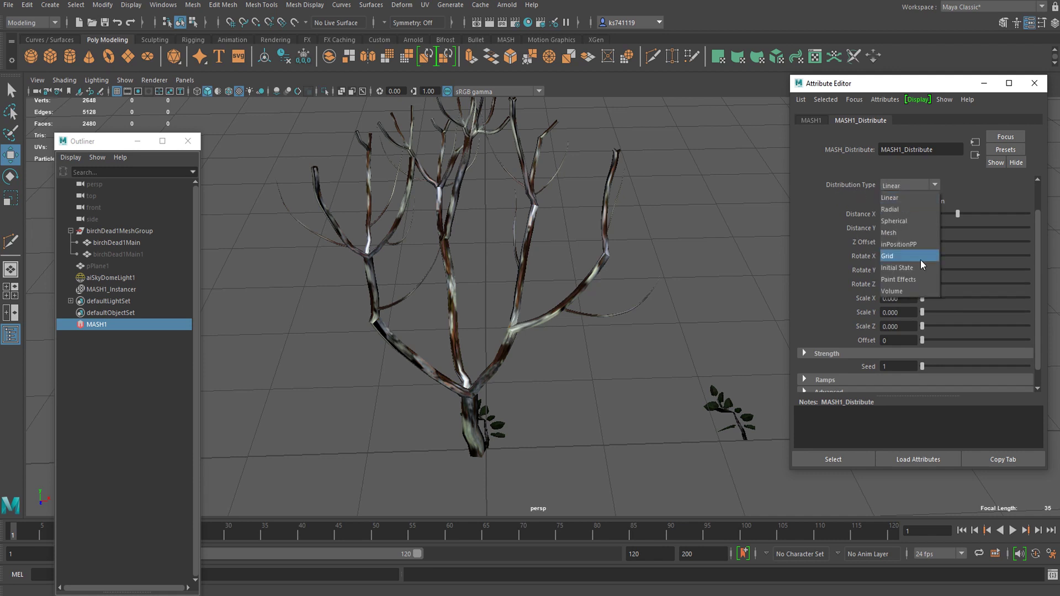
click(903, 233)
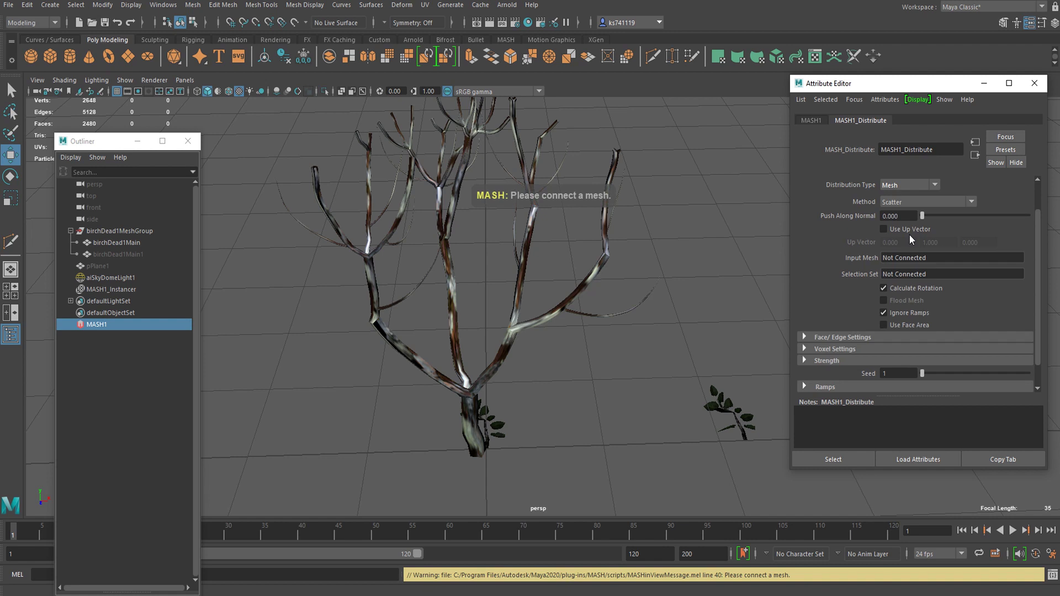
scroll(917, 237, down, 2)
scroll(905, 248, up, 3)
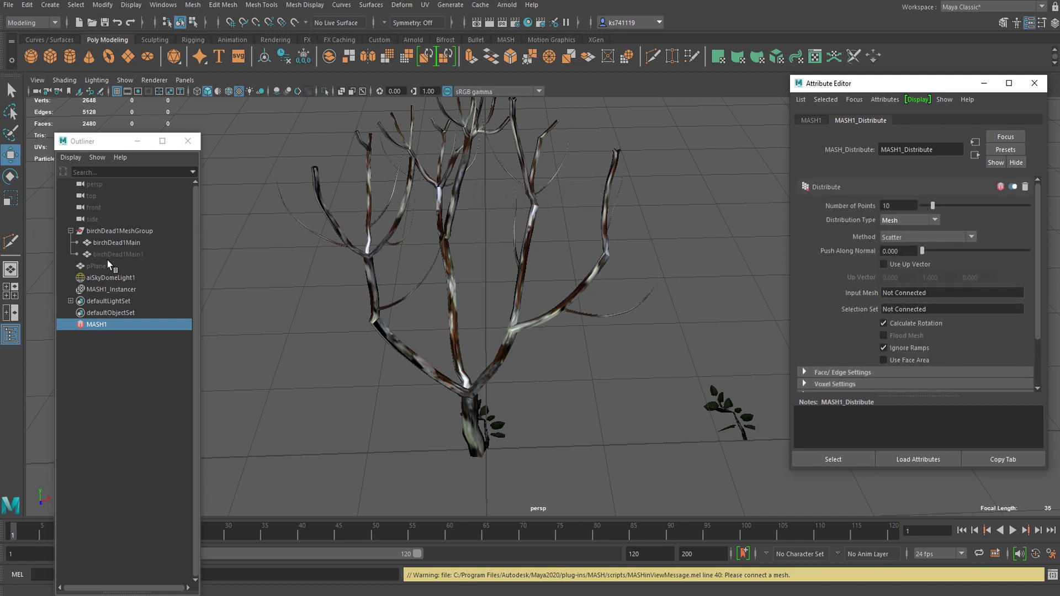
Connect the hidden birchDead1Main1 copy as the Input Mesh of the MASH1 distribution.
middle_drag(108, 254, 459, 223)
middle_drag(741, 185, 903, 291)
alt+drag(355, 307, 499, 302)
alt+right_drag(499, 302, 580, 304)
alt+drag(458, 325, 534, 269)
alt+middle_drag(533, 265, 556, 377)
alt+drag(556, 377, 607, 375)
Raise the MASH1 distribution's number of points to 100.
drag(938, 206, 1015, 207)
alt+drag(622, 320, 784, 274)
drag(983, 208, 1030, 211)
Examine how the leaf branches are scattered over the tree from several angles and distances.
alt+drag(624, 315, 505, 341)
scroll(548, 324, down, 5)
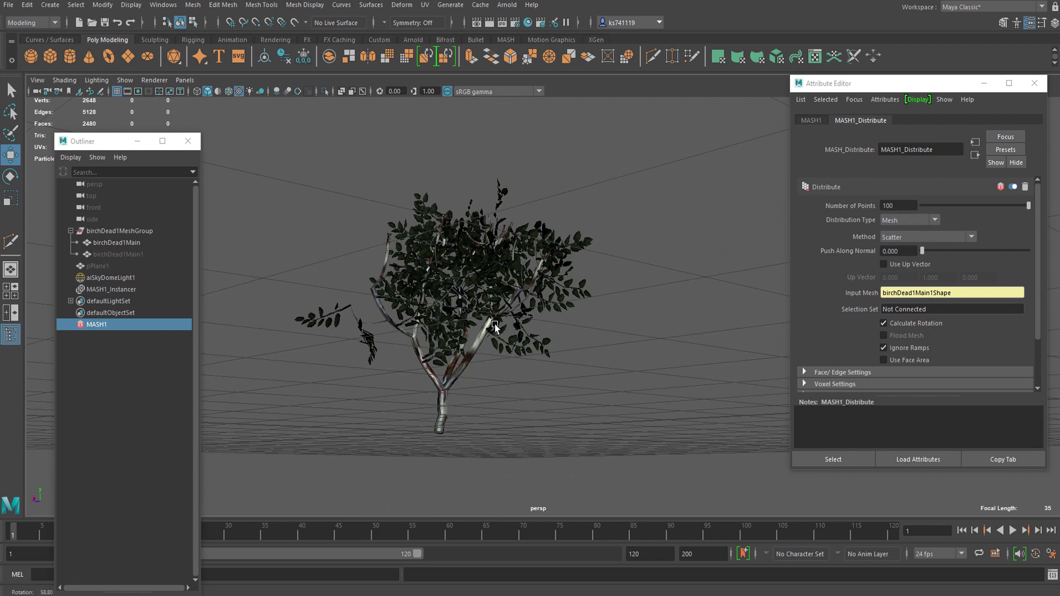
alt+drag(494, 326, 657, 339)
alt+right_drag(658, 338, 739, 387)
alt+middle_drag(739, 386, 498, 324)
alt+right_drag(497, 324, 651, 348)
alt+middle_drag(651, 348, 589, 333)
alt+right_drag(589, 334, 473, 367)
alt+drag(473, 367, 309, 376)
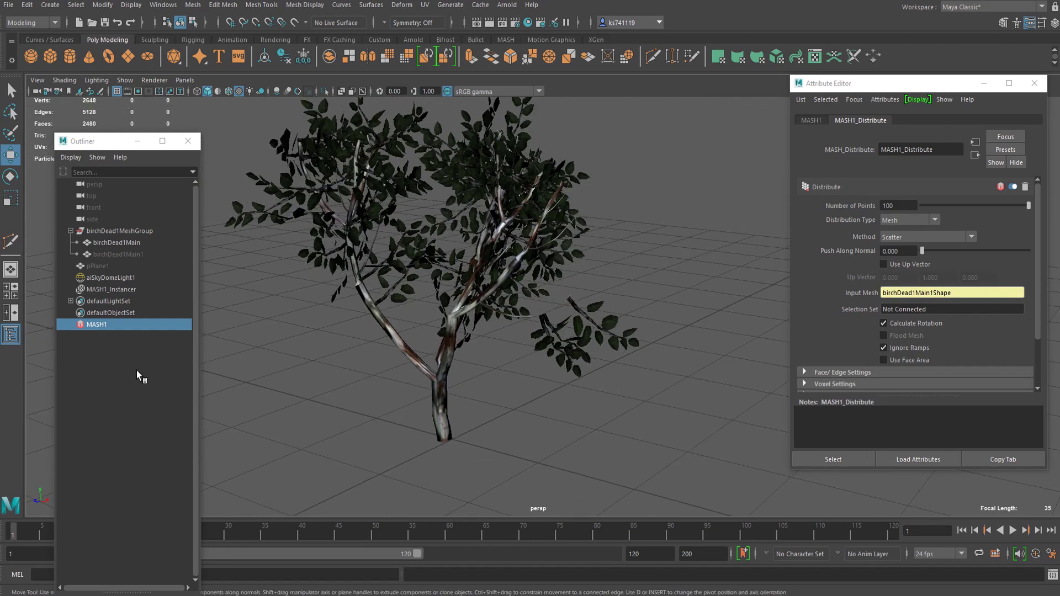
Select the hidden leaf-branch plane pPlane1 and make it visible.
click(105, 266)
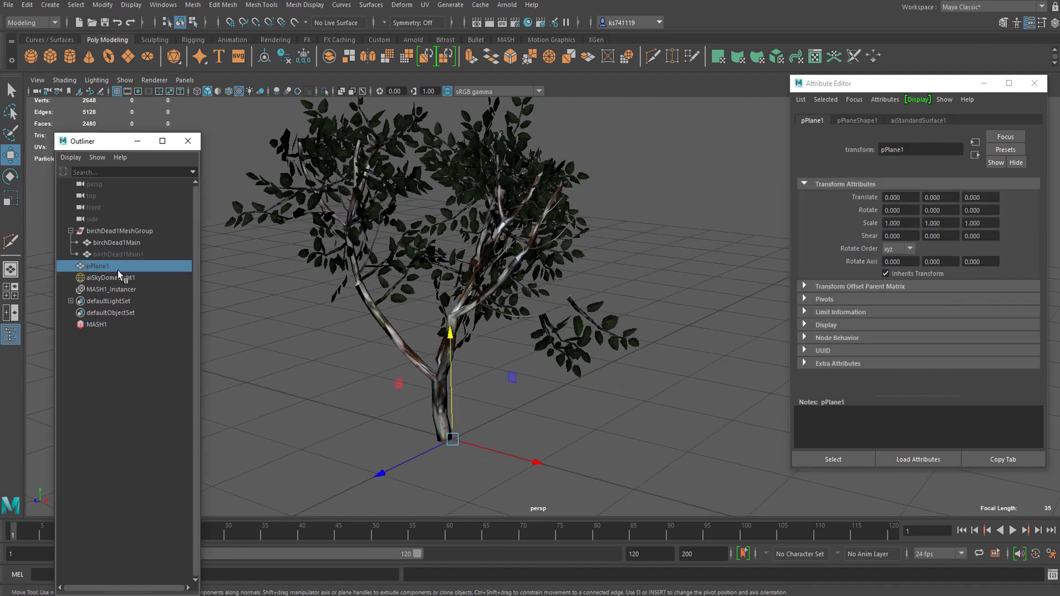
alt+drag(397, 369, 462, 308)
alt+middle_drag(513, 376, 485, 363)
key(h)
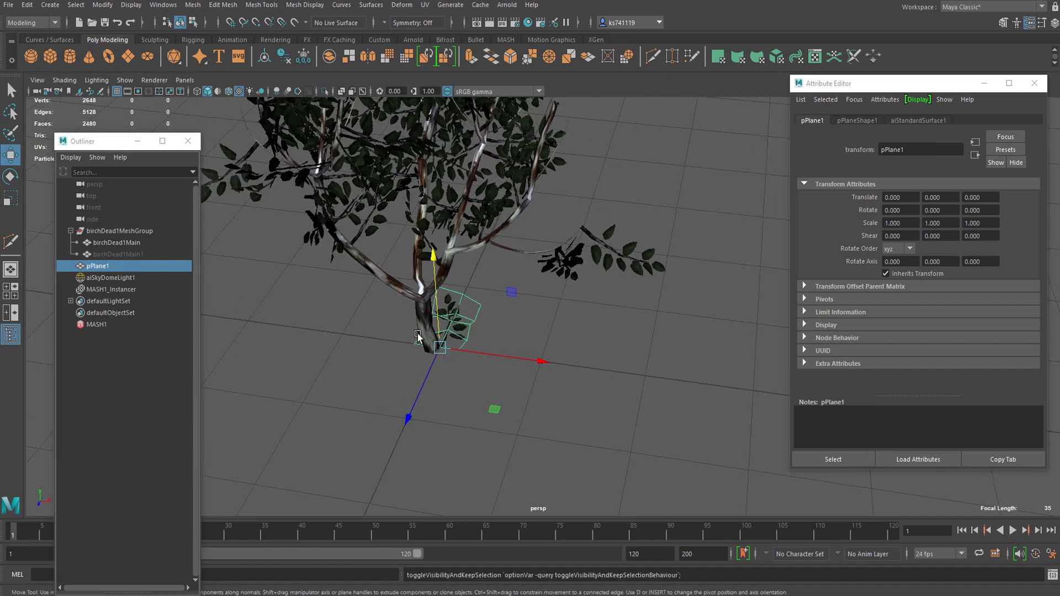
Scale the leaf-branch plane down uniformly at the trunk's base to shrink the scattered leaf branches.
scroll(414, 329, up, 2)
key(r)
drag(428, 356, 394, 358)
alt+drag(441, 402, 404, 379)
alt+middle_drag(406, 327, 432, 366)
drag(454, 356, 428, 326)
alt+right_drag(428, 326, 655, 333)
alt+drag(654, 332, 619, 274)
Add a Random node to the MASH1 network.
click(95, 325)
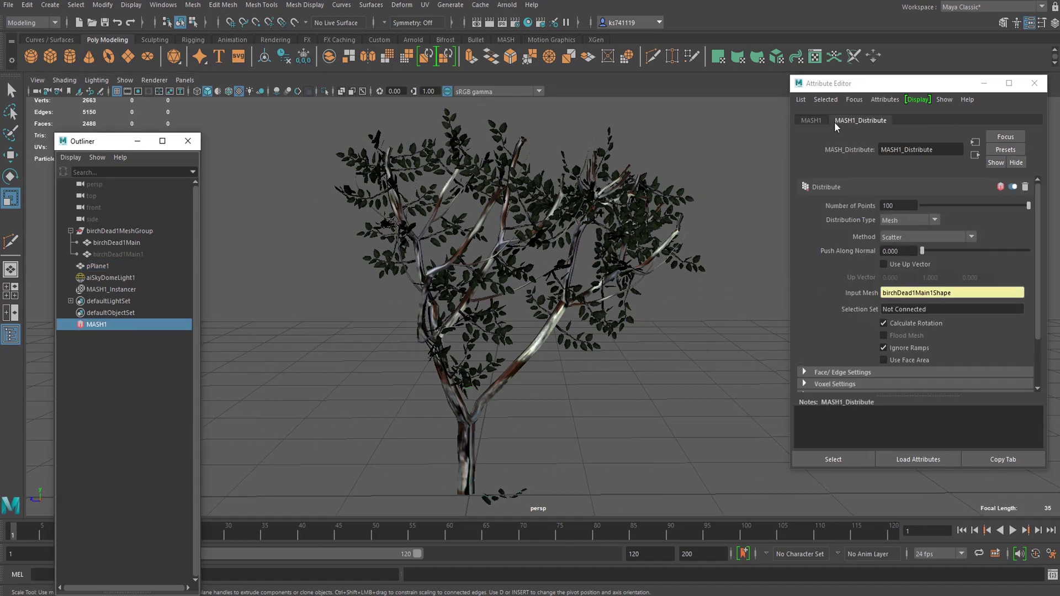
click(811, 120)
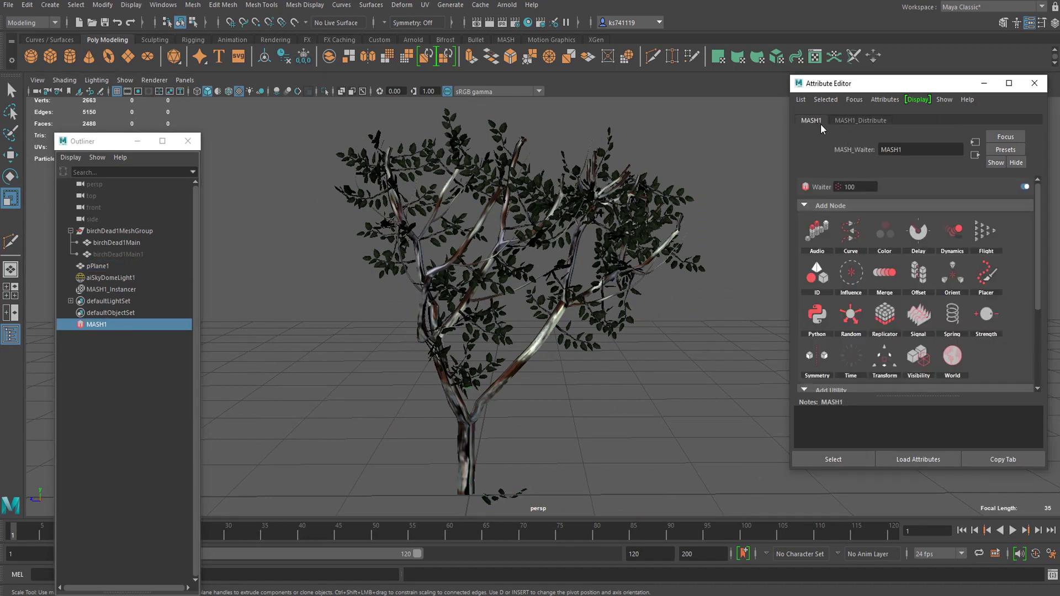
drag(850, 82, 845, 64)
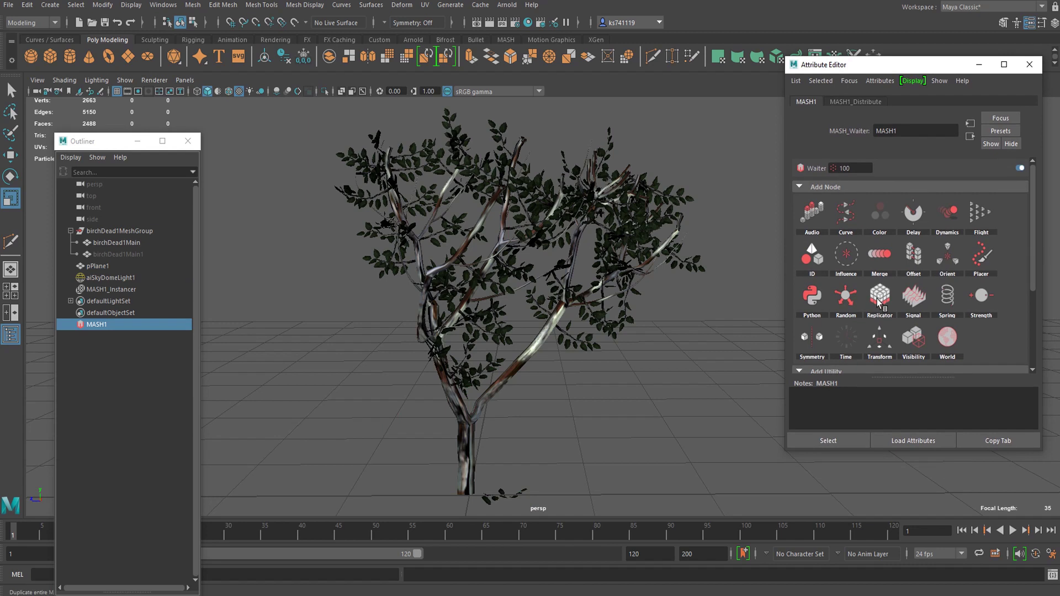
scroll(910, 314, down, 2)
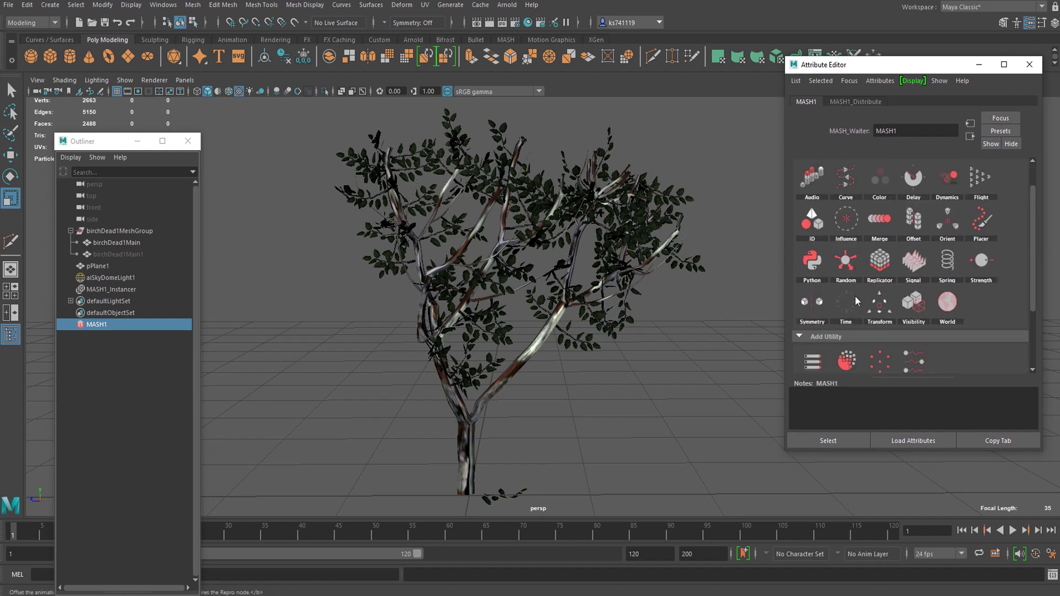
click(846, 262)
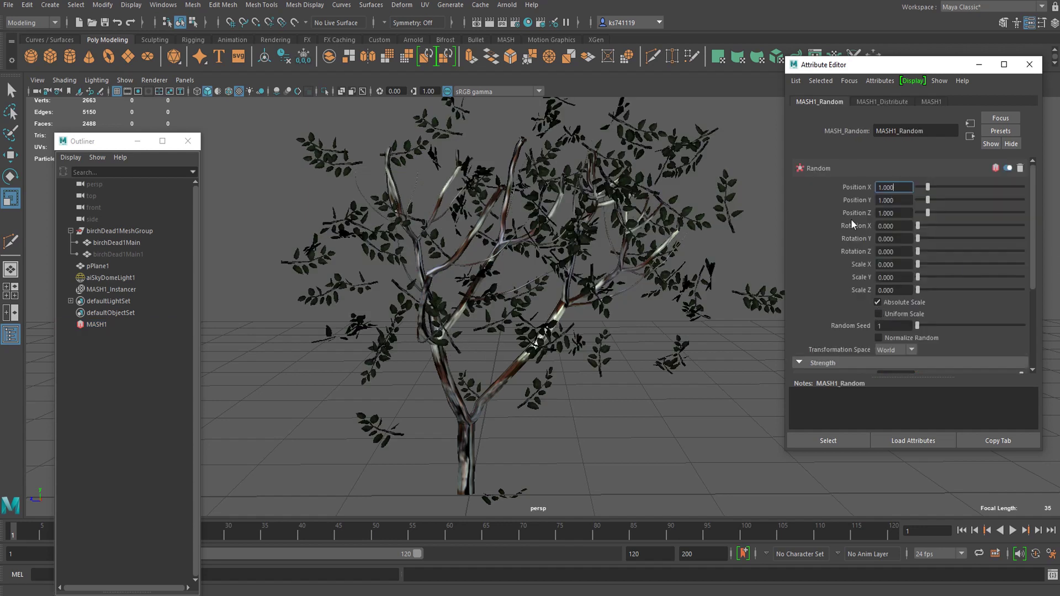
Set the Random node's X, Y and Z position to 0 and its X, Y and Z rotation to 180.
drag(927, 191, 1050, 241)
drag(923, 238, 1045, 234)
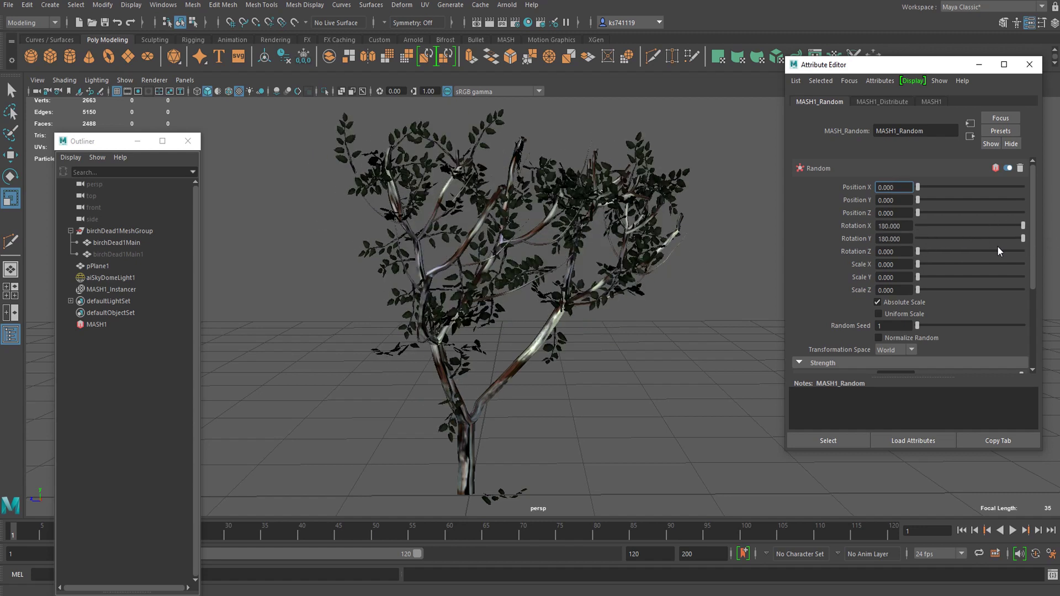
drag(973, 250, 1024, 252)
alt+drag(567, 298, 526, 300)
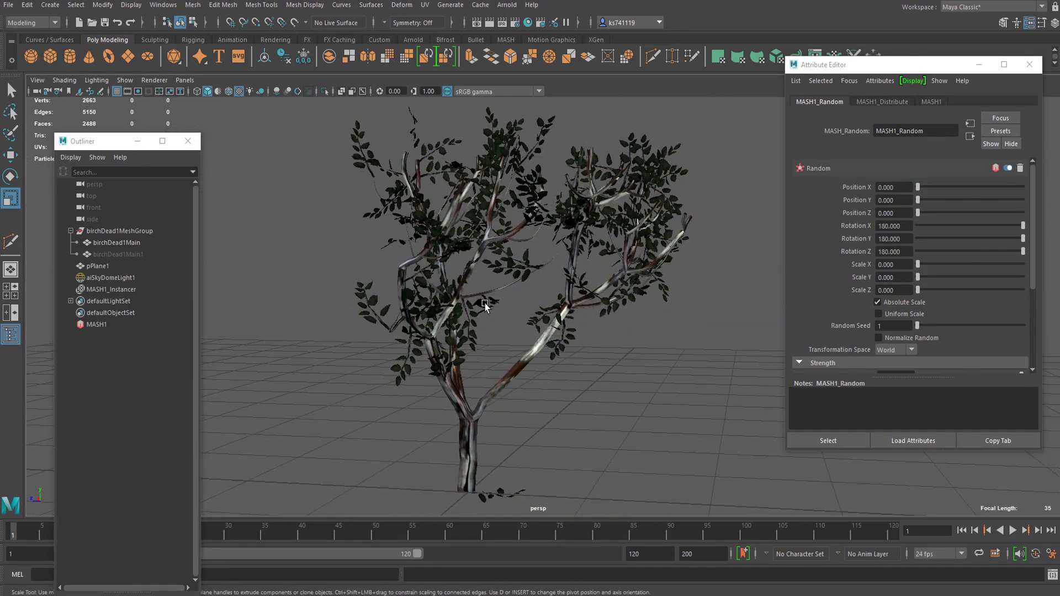
alt+right_drag(483, 307, 617, 294)
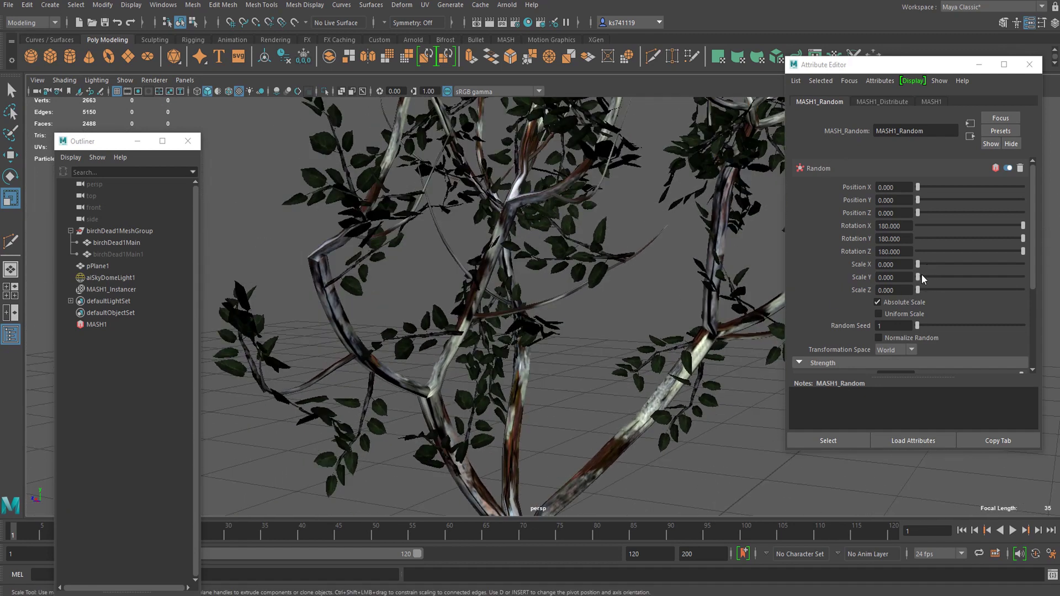
Set the Random node's scale to about 0.532 in X, 0.638 in Y and 0.532 in Z.
mouse_move(922, 276)
mouse_down()
mouse_move(933, 277)
mouse_move(925, 264)
mouse_move(925, 280)
mouse_move(949, 267)
mouse_move(996, 276)
mouse_move(923, 270)
mouse_move(923, 291)
mouse_up()
scroll(481, 304, down, 6)
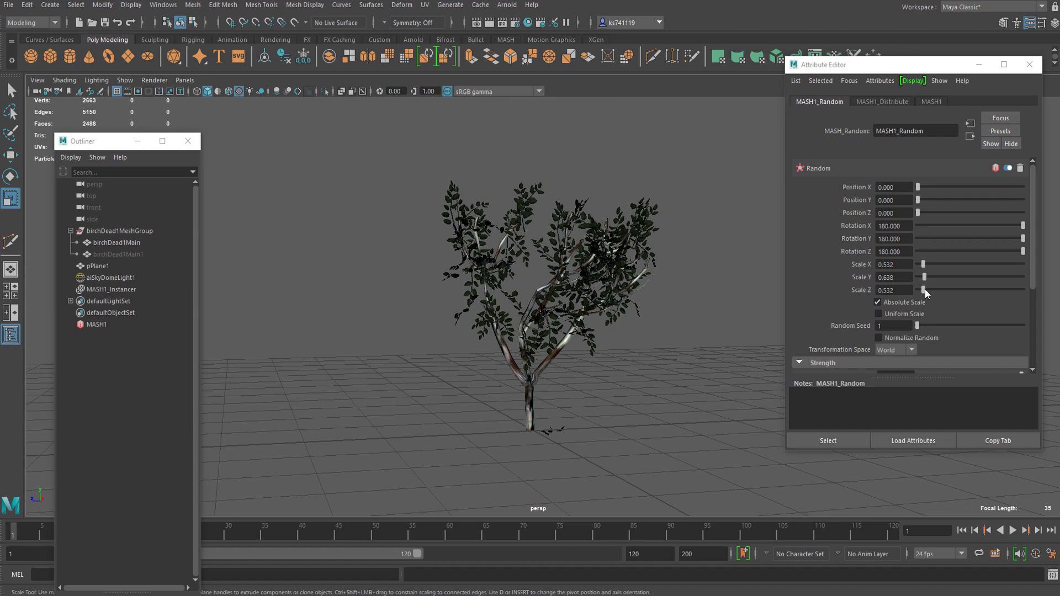
drag(926, 290, 923, 289)
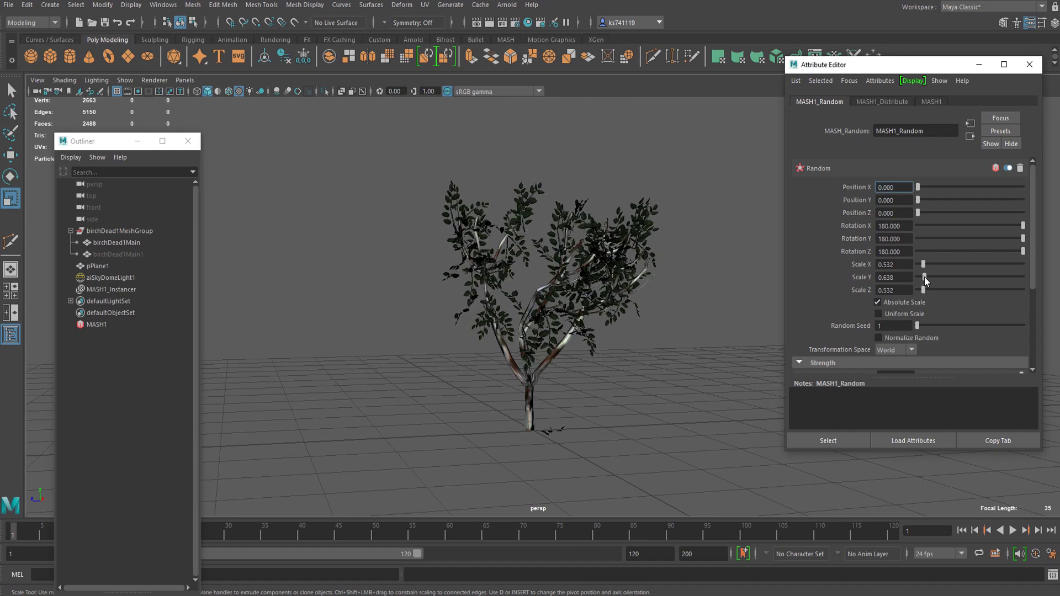
scroll(917, 325, down, 1)
mouse_move(917, 290)
mouse_down()
mouse_move(935, 289)
mouse_move(913, 294)
mouse_up()
scroll(614, 359, up, 2)
scroll(912, 338, down, 3)
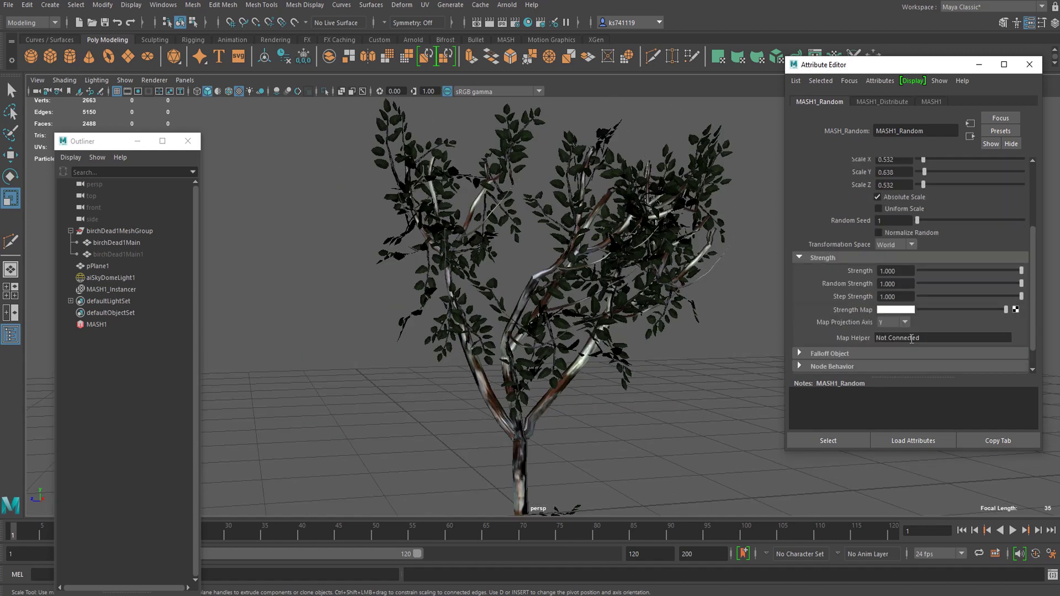
mouse_move(1020, 271)
mouse_down()
mouse_move(963, 266)
mouse_move(1022, 272)
mouse_up()
scroll(941, 293, down, 1)
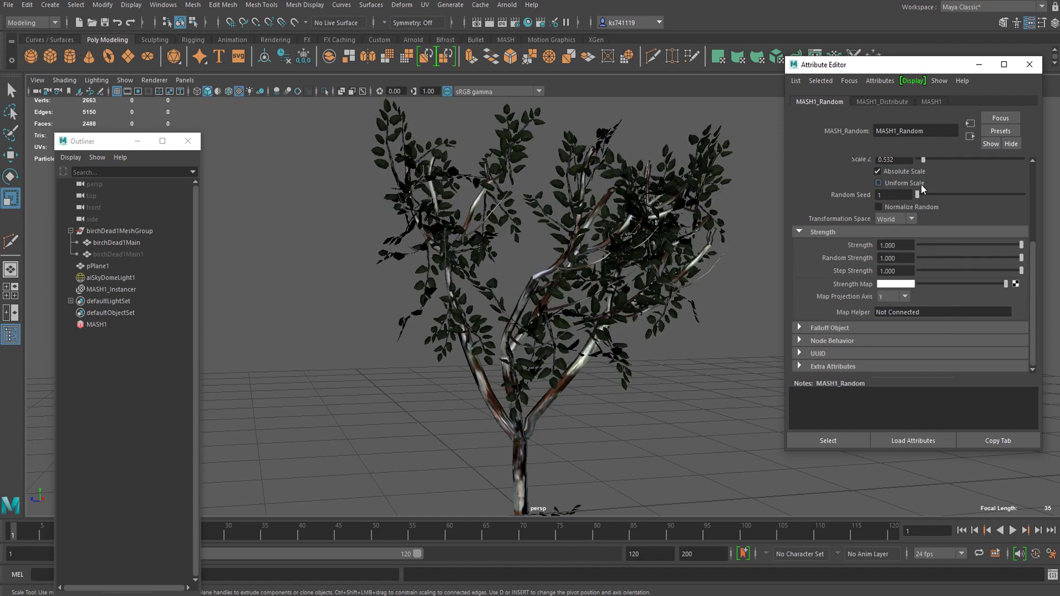
Try 200 points in the MASH1 distribution, then lower values of 135 and 152.
click(891, 104)
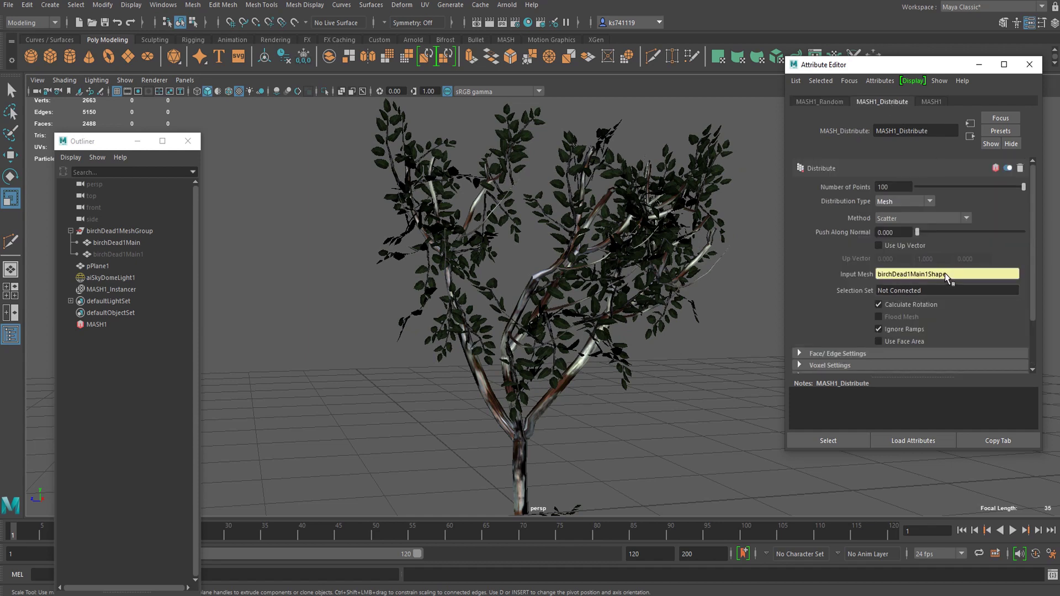
drag(901, 69, 871, 58)
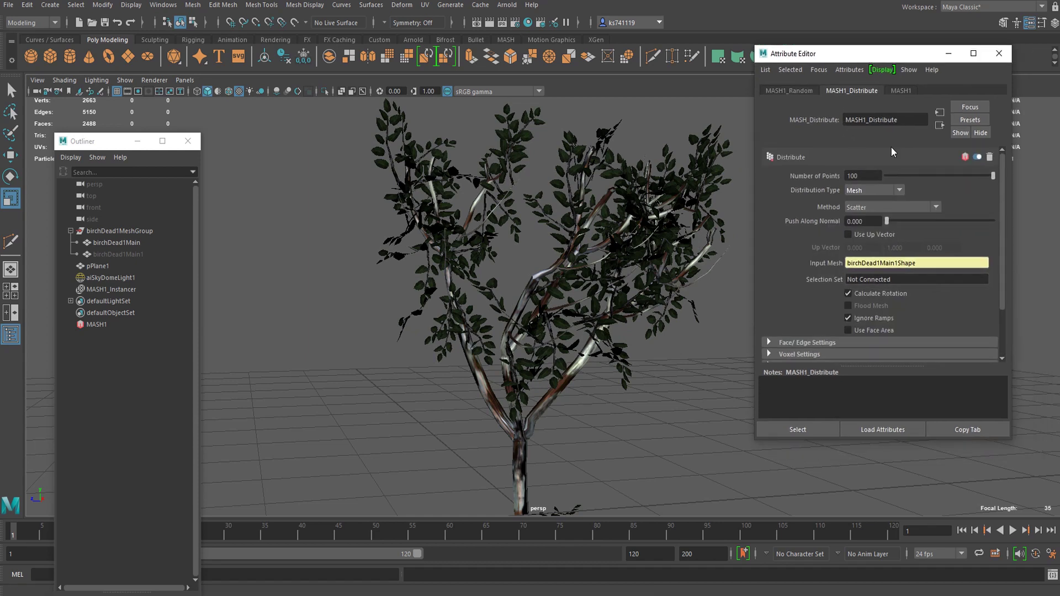
click(876, 175)
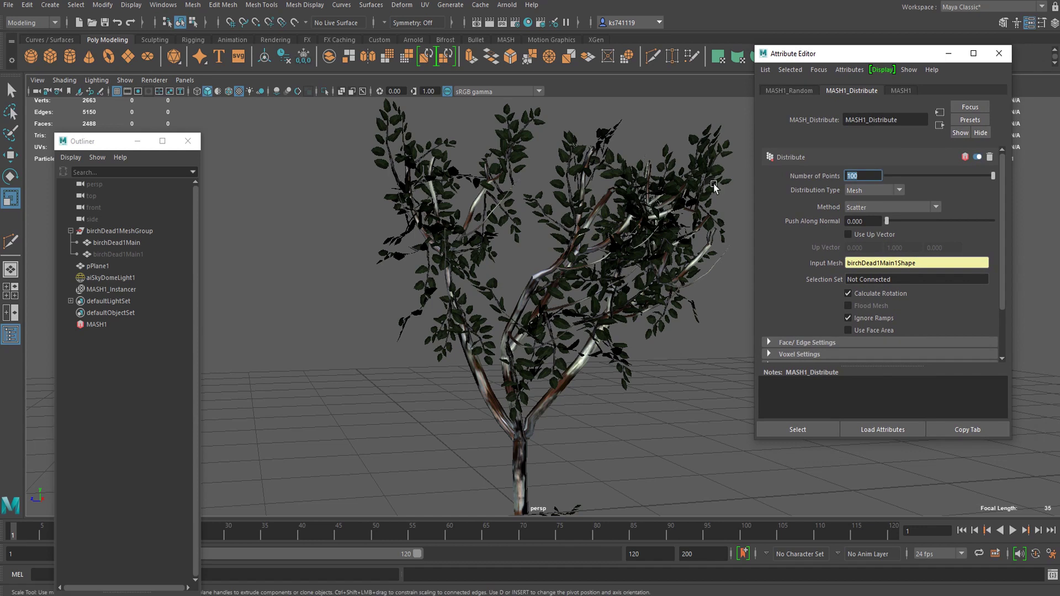
key(Return)
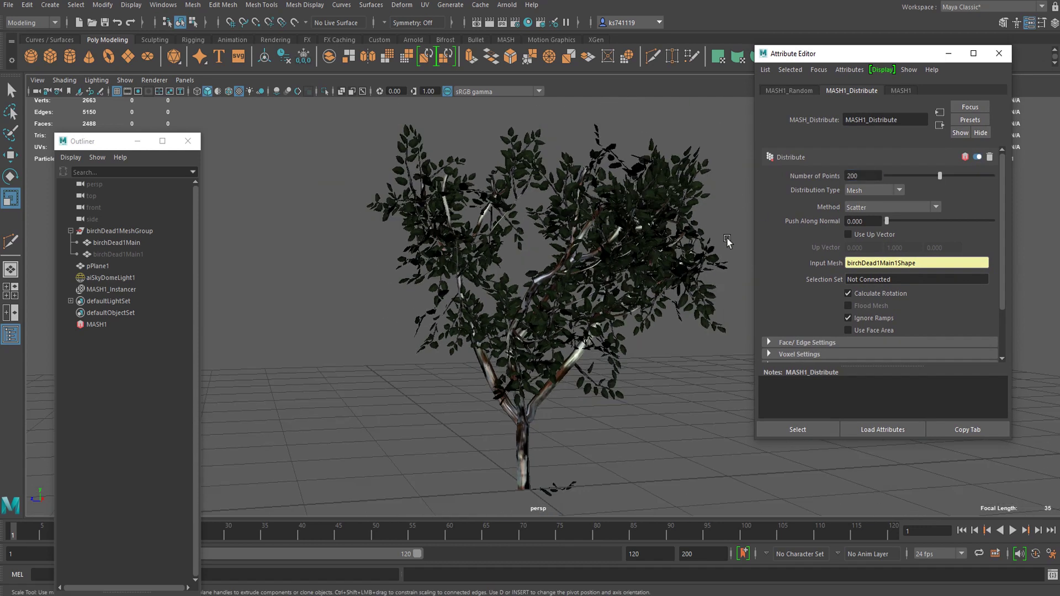
drag(940, 175, 922, 191)
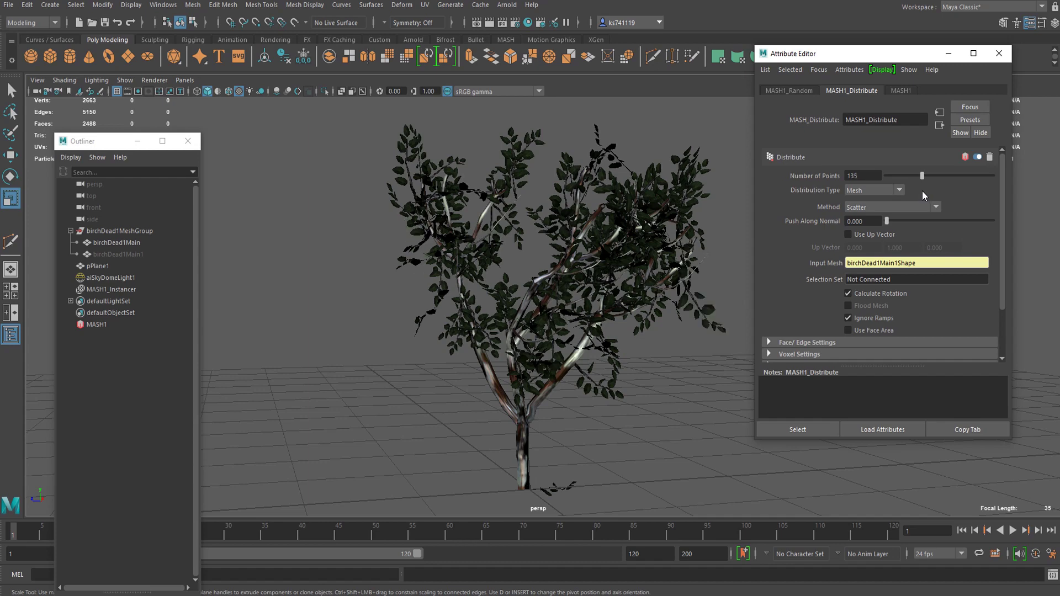
alt+drag(712, 243, 708, 267)
alt+right_drag(707, 267, 797, 361)
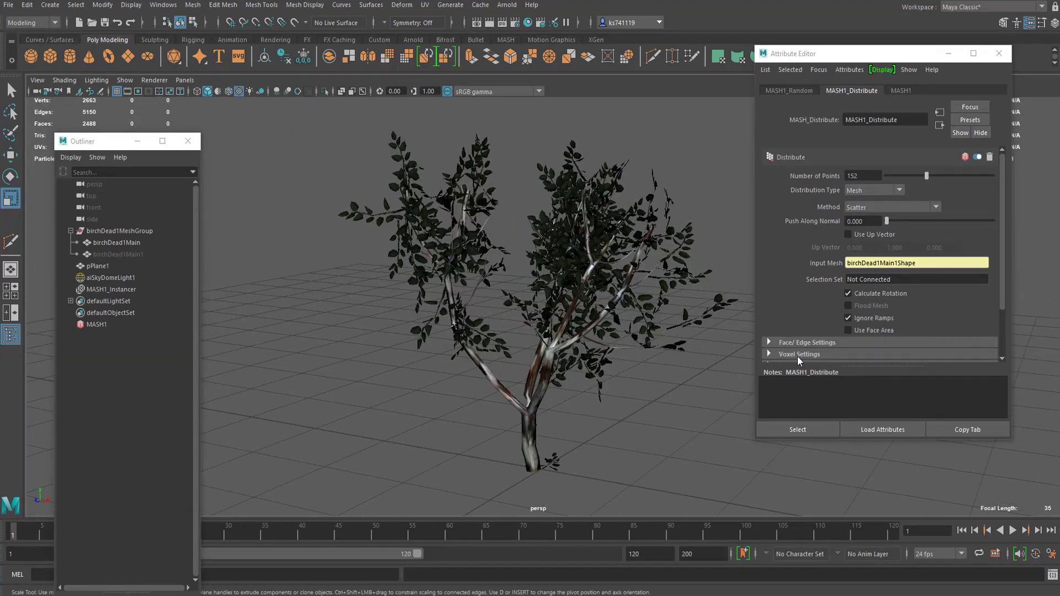
Try 500 points in the MASH1 distribution and check the foliage density around the tree.
click(871, 175)
key(Return)
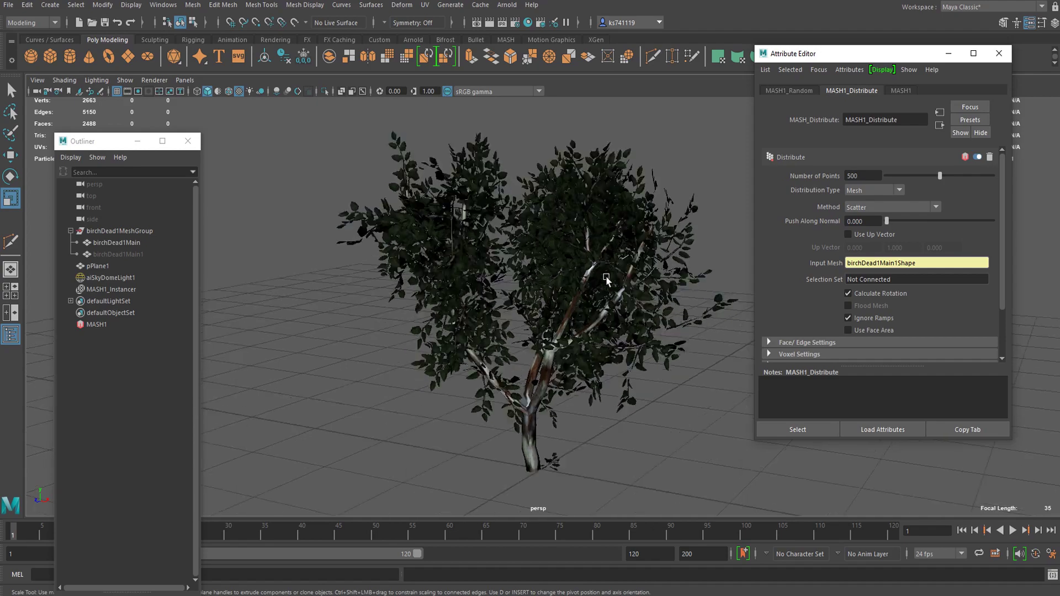
scroll(604, 276, up, 6)
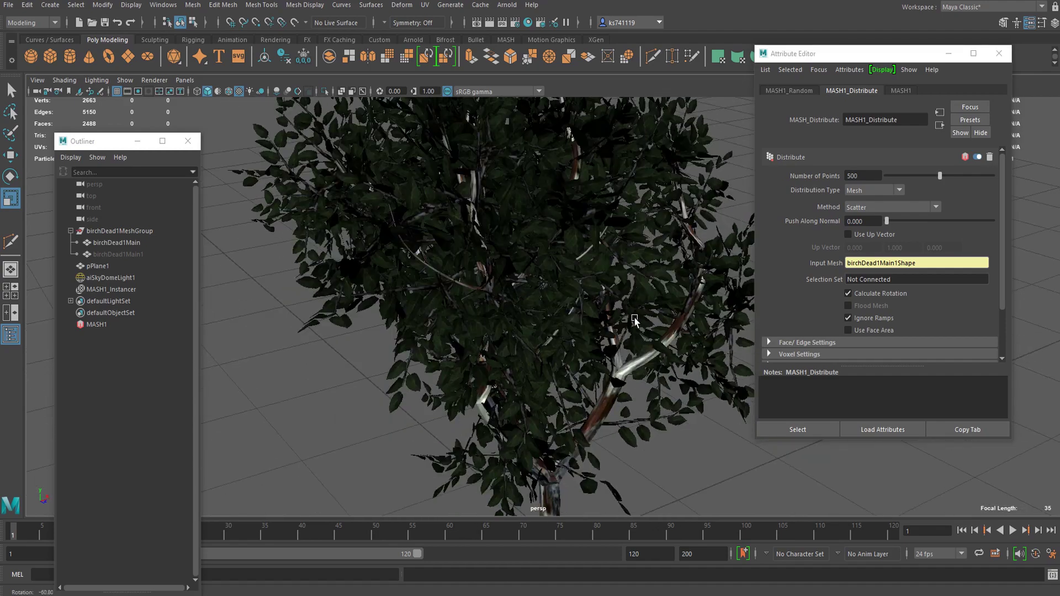
scroll(635, 320, down, 6)
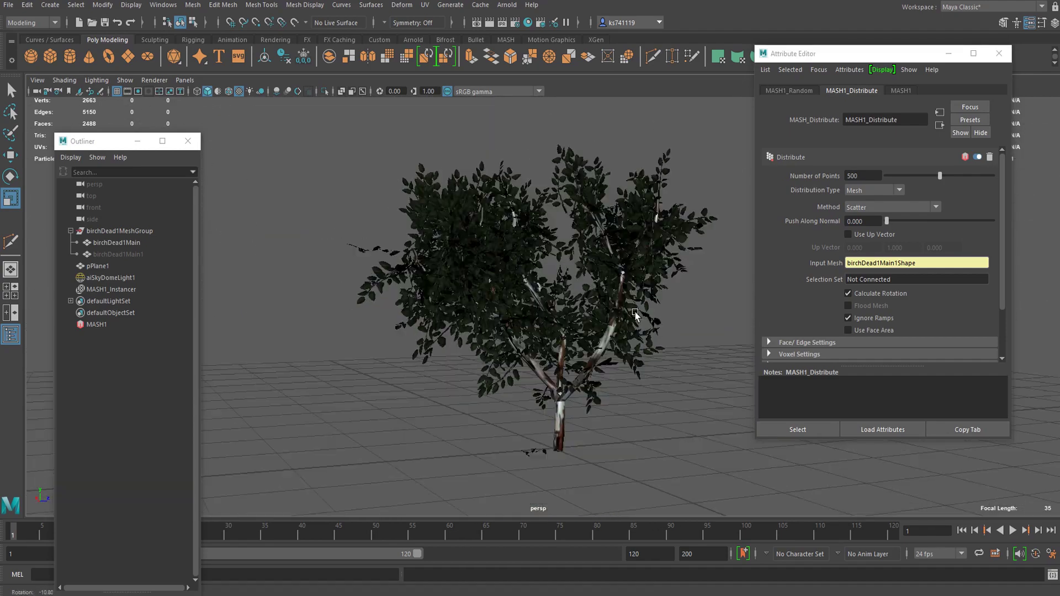
alt+drag(790, 316, 689, 306)
alt+right_drag(689, 306, 591, 302)
scroll(623, 329, up, 2)
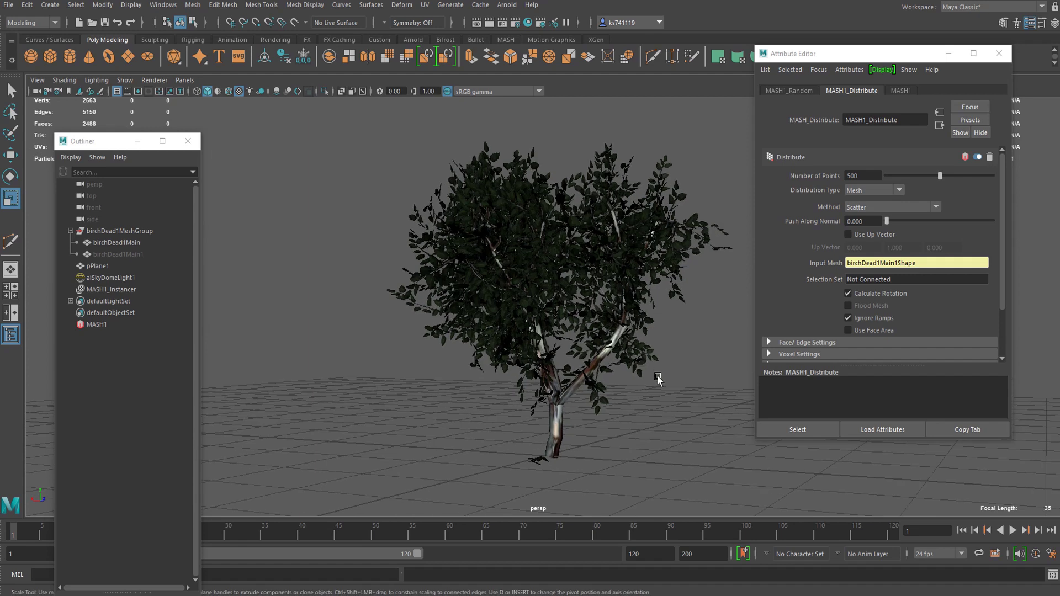
alt+drag(659, 377, 619, 381)
alt+drag(685, 259, 640, 265)
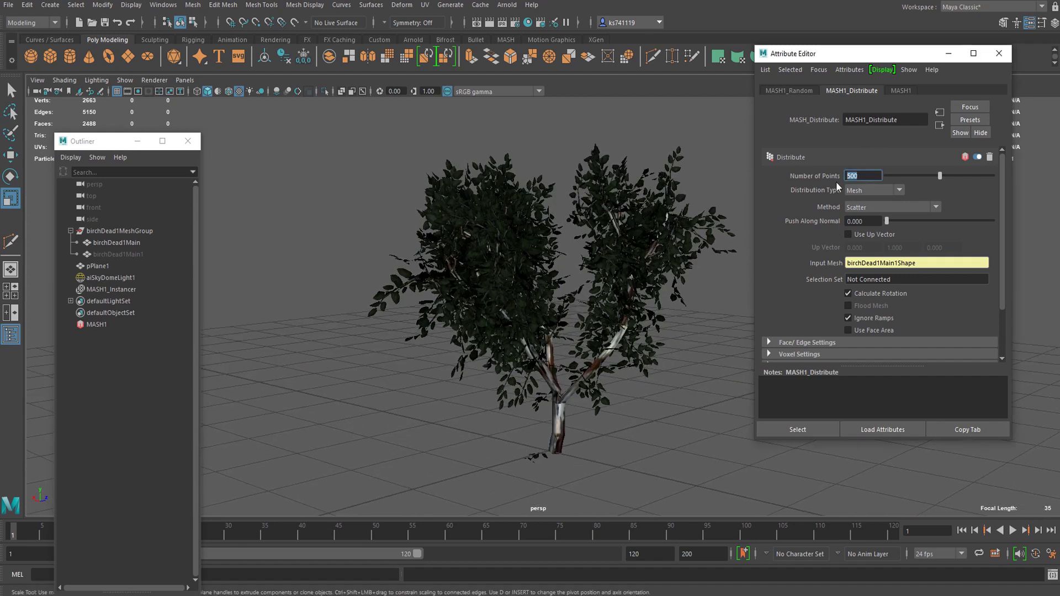
Set the MASH1 distribution's number of points to 300 and check the foliage on the tree.
text(300)
key(Return)
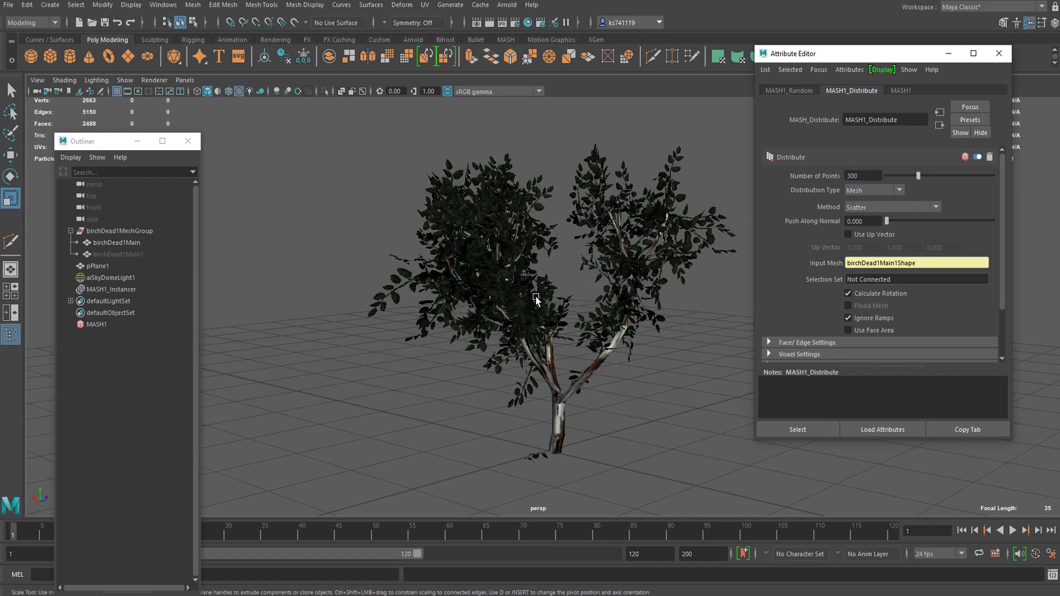
mouse_move(540, 297)
alt+mouse_down()
mouse_move(556, 318)
mouse_move(618, 291)
mouse_move(601, 306)
mouse_move(525, 299)
alt+mouse_up()
alt+right_drag(525, 299, 552, 425)
alt+middle_drag(552, 425, 553, 399)
scroll(557, 387, down, 3)
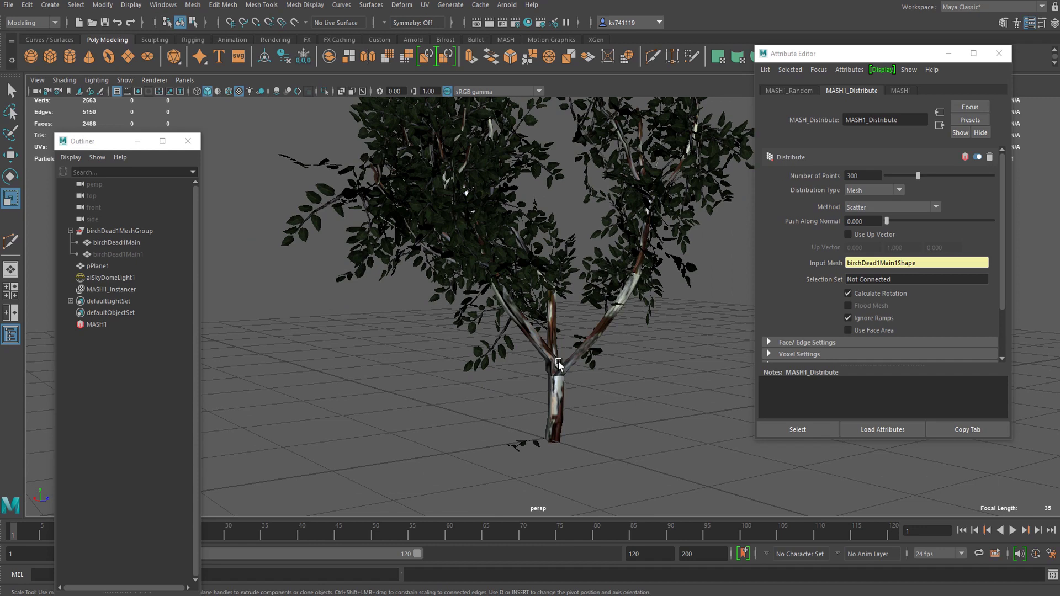
scroll(550, 337, down, 4)
scroll(533, 334, up, 3)
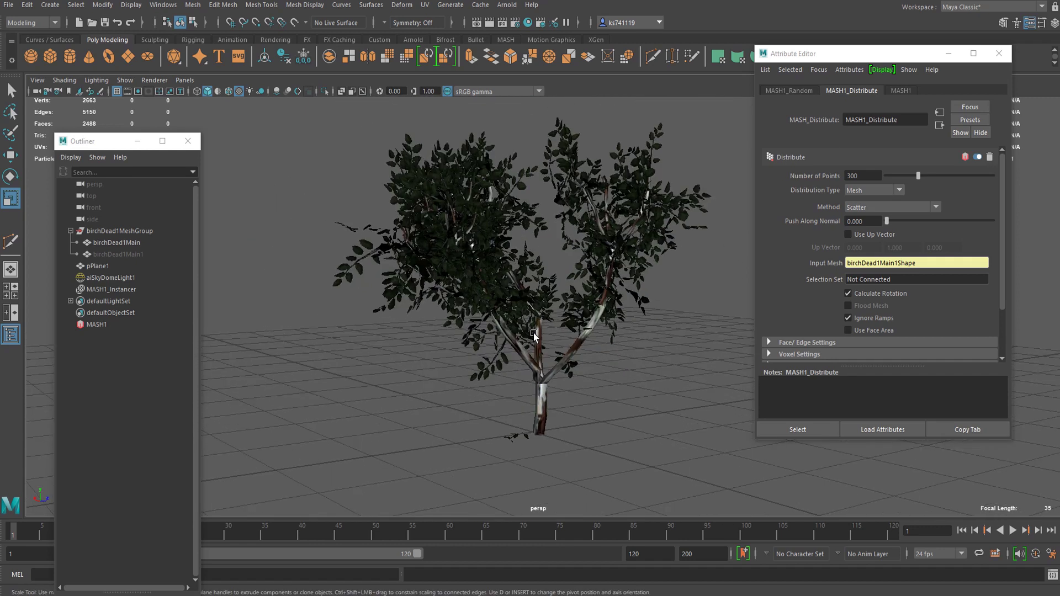
Hide the source leaf-branch plane beside the trunk's base.
click(504, 456)
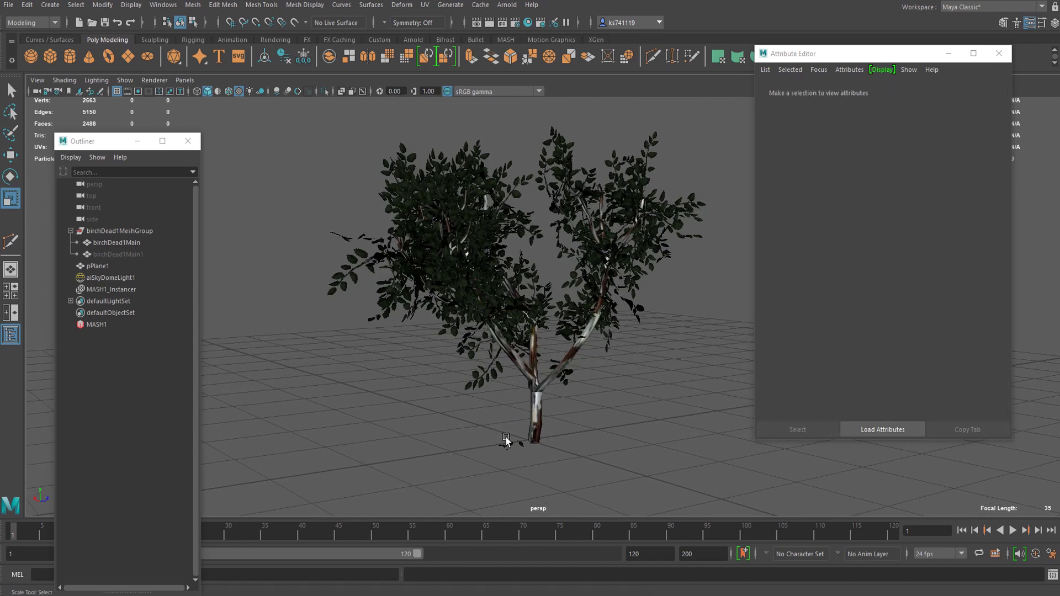
key(ctrl+h)
Select the birch trunk mesh and graph its material network in the Hypershade.
click(538, 428)
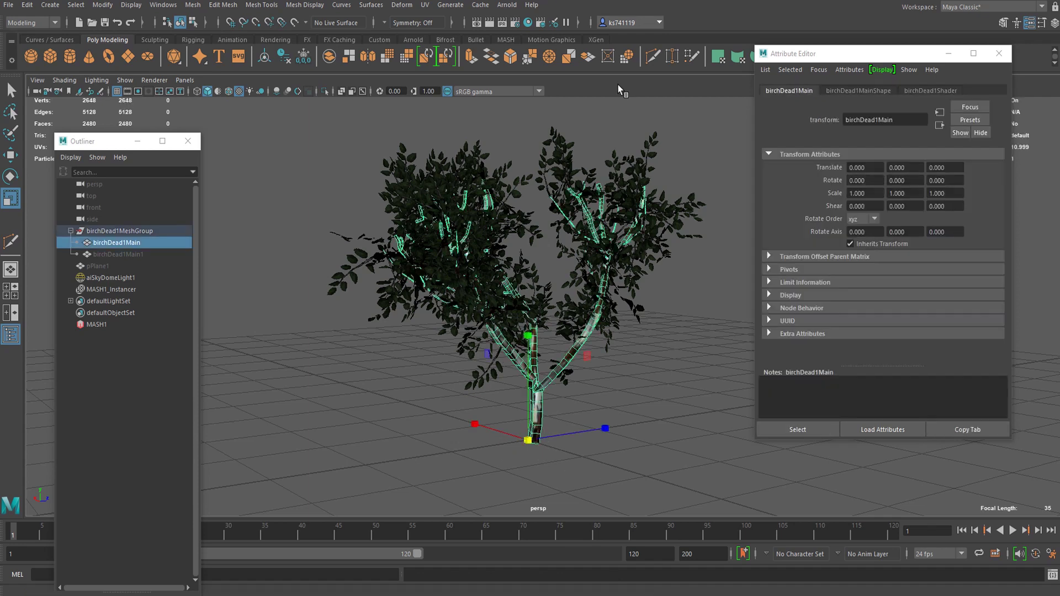
click(527, 22)
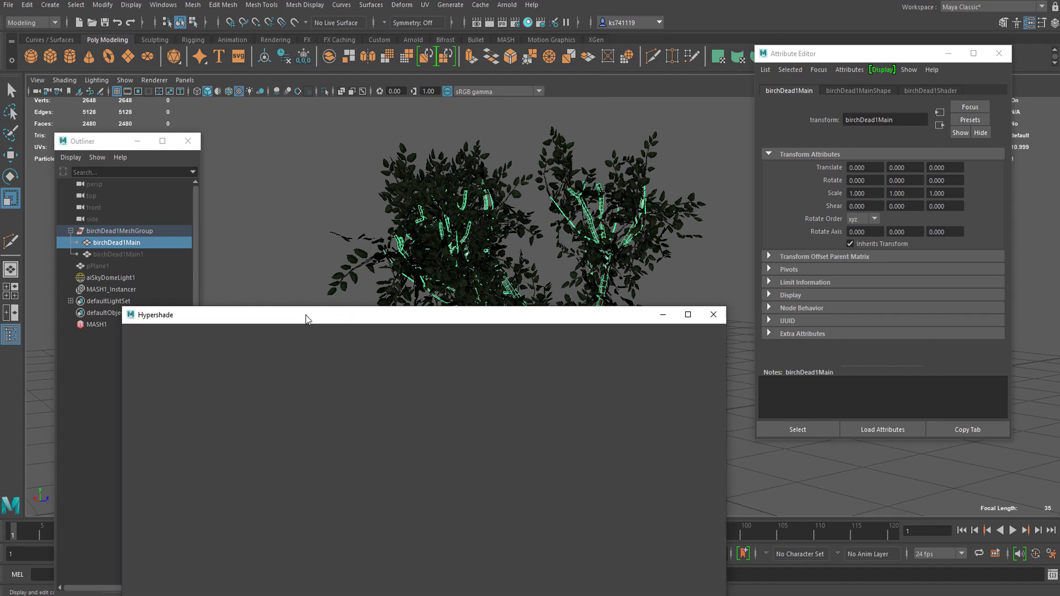
drag(312, 316, 684, 97)
right_drag(571, 197, 518, 194)
drag(625, 103, 664, 97)
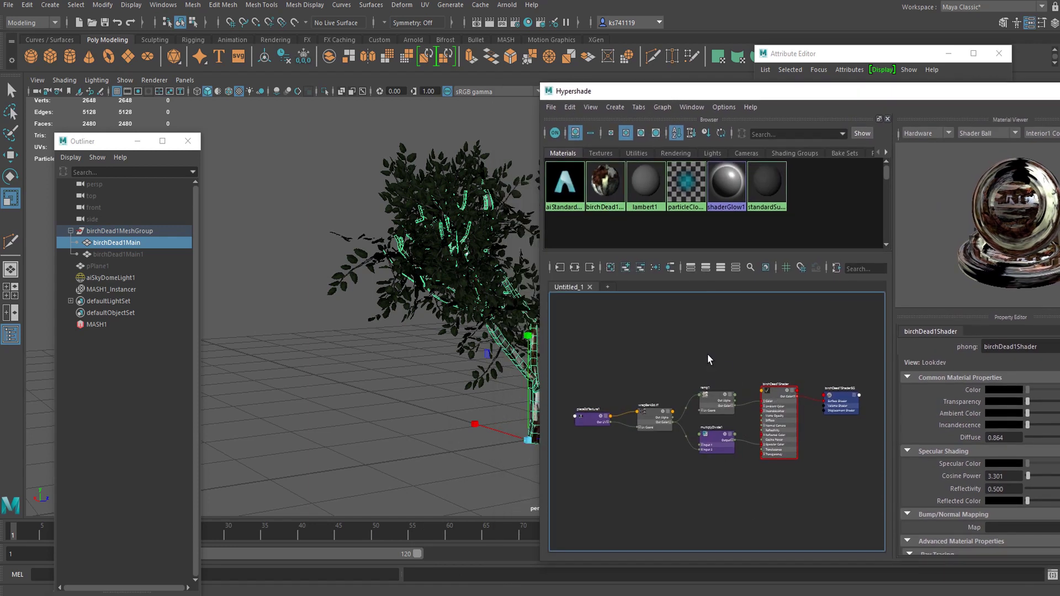
Select the birchDead1Shader node in the trunk's material network.
alt+middle_drag(728, 351, 680, 343)
scroll(679, 343, up, 5)
alt+middle_drag(646, 378, 662, 299)
scroll(662, 299, down, 4)
click(674, 386)
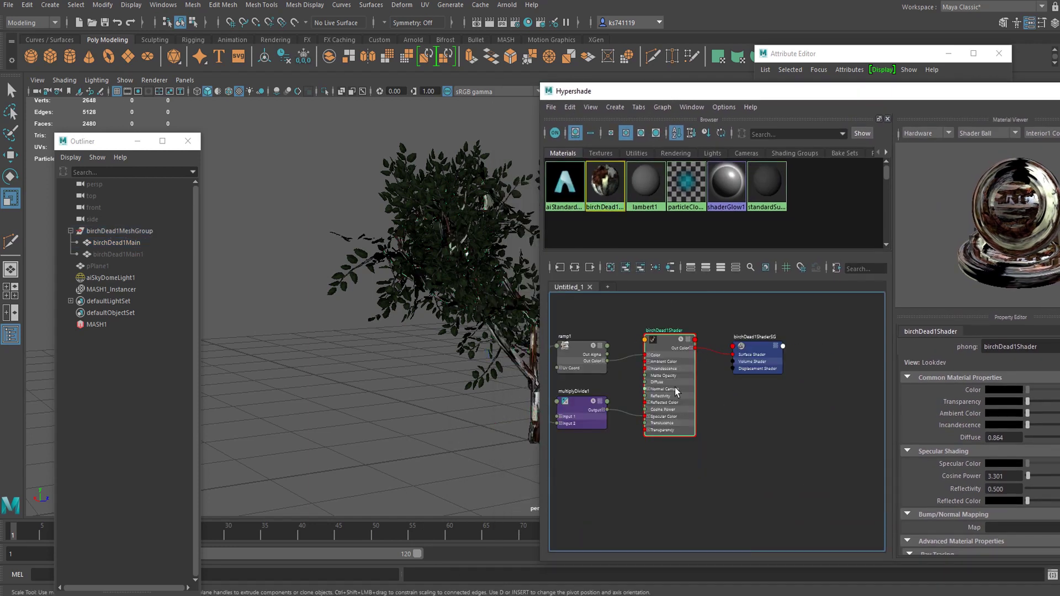
Delete the birchDead1Shader node from the trunk's material network and create an aiStandardSurface node in its place.
key(Delete)
key(Tab)
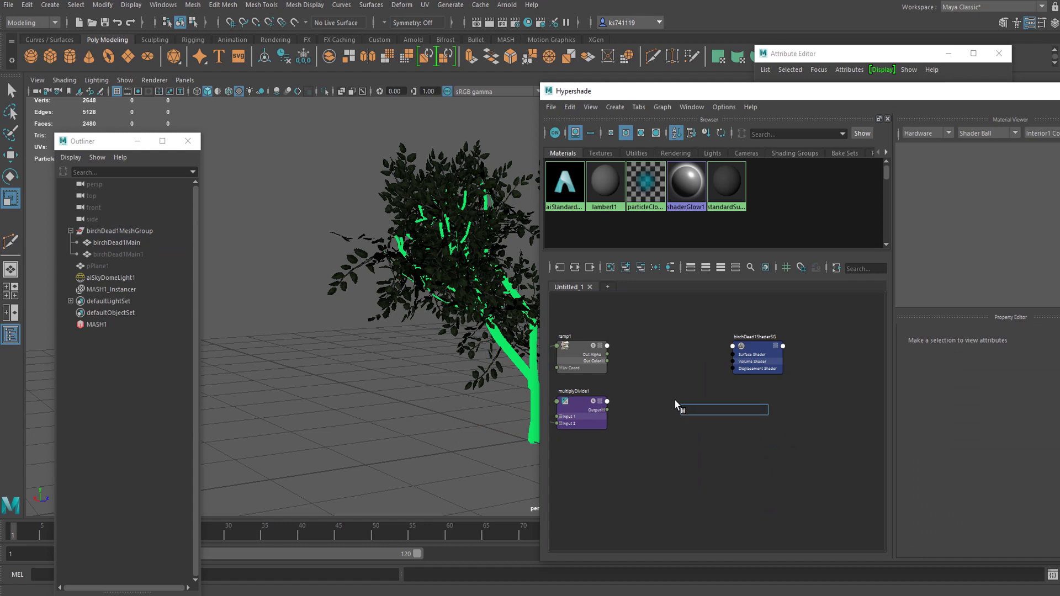
text(aistandard)
key(Down)
key(Return)
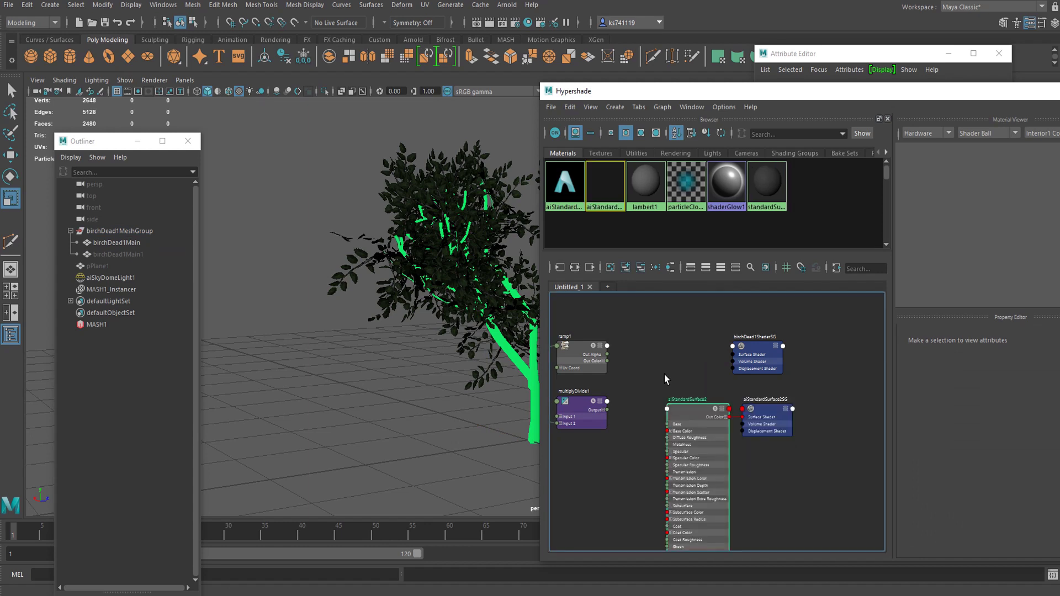
click(675, 408)
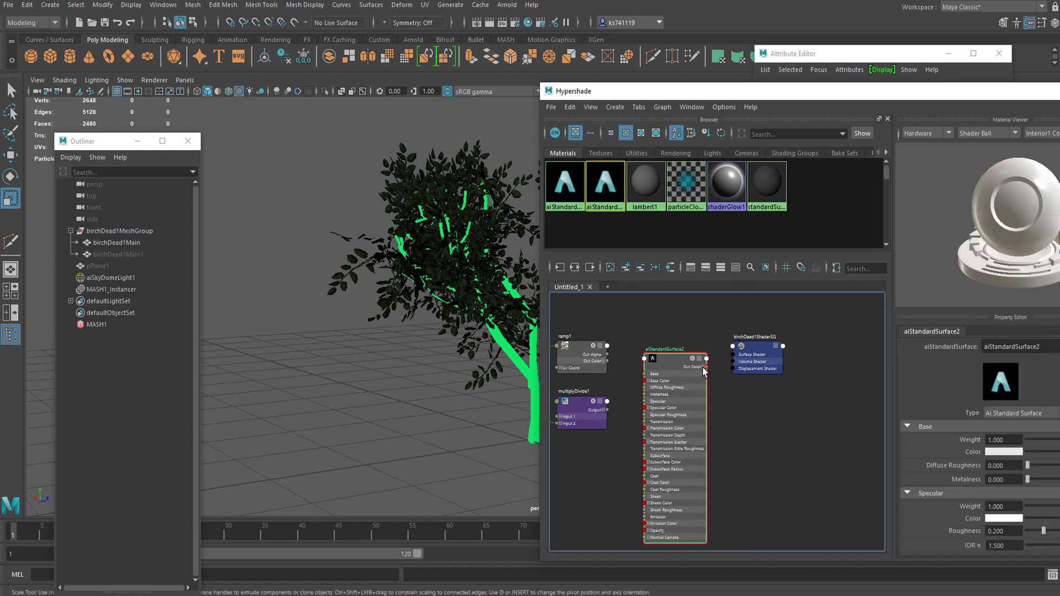
Connect aiStandardSurface2's Out Color to birchDead1ShaderSG's Surface Shader and ramp1's Out Color to the new material's Base Color.
drag(730, 360, 733, 354)
drag(660, 376, 668, 357)
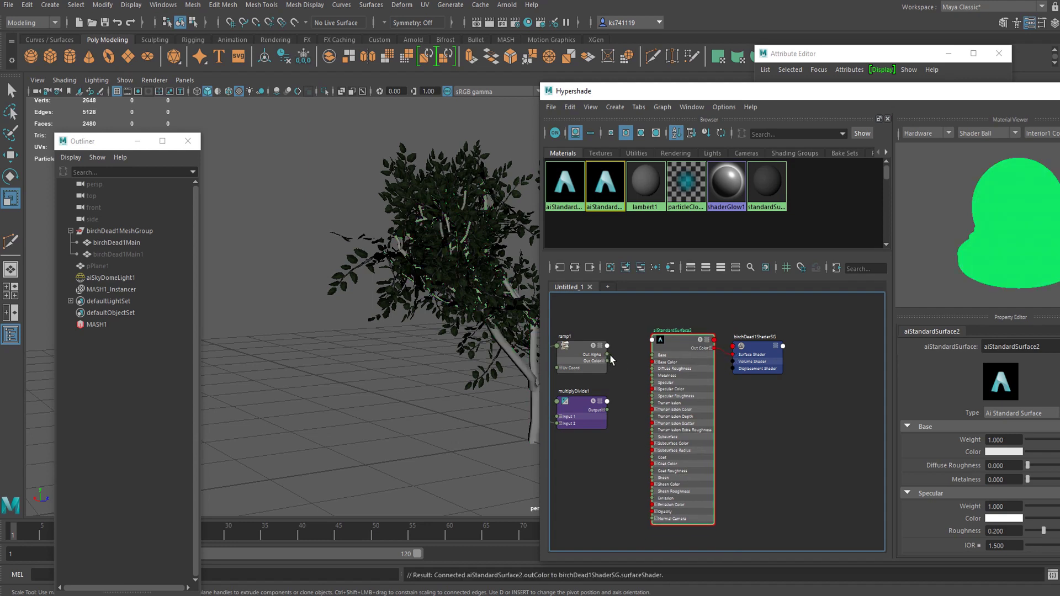
scroll(612, 372, up, 6)
scroll(710, 387, down, 4)
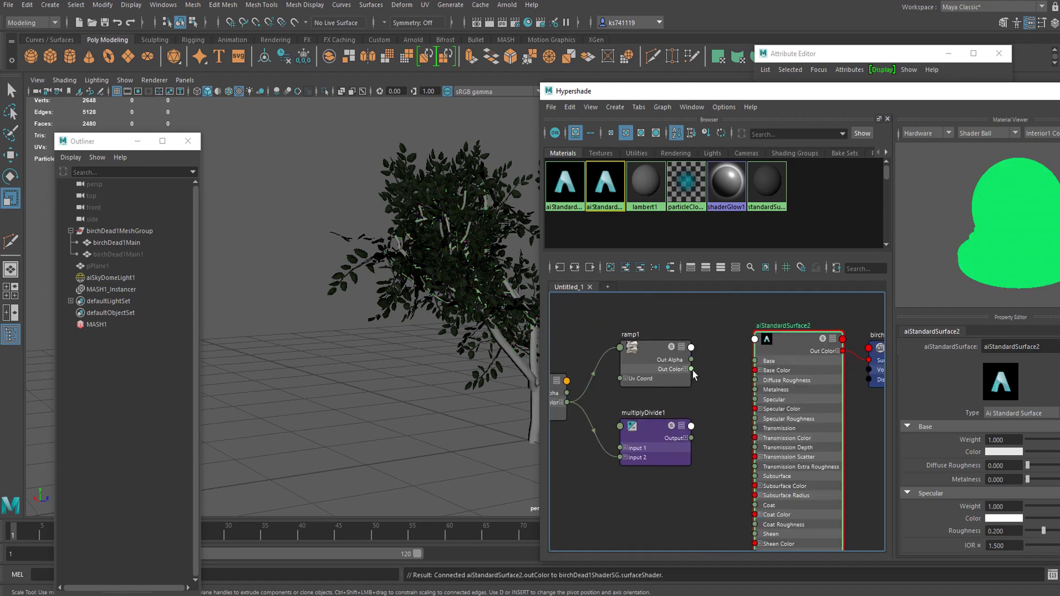
drag(691, 369, 754, 370)
drag(795, 326, 719, 317)
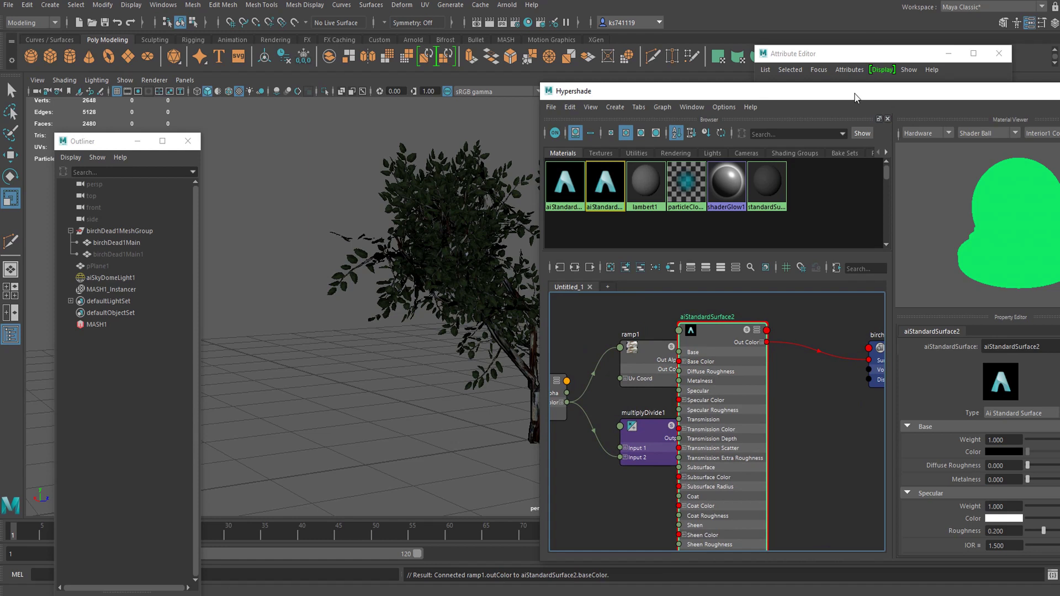
Set aiStandardSurface2's specular weight to about 0.685 and its specular roughness to about 0.643.
drag(854, 99, 524, 136)
scroll(734, 495, down, 3)
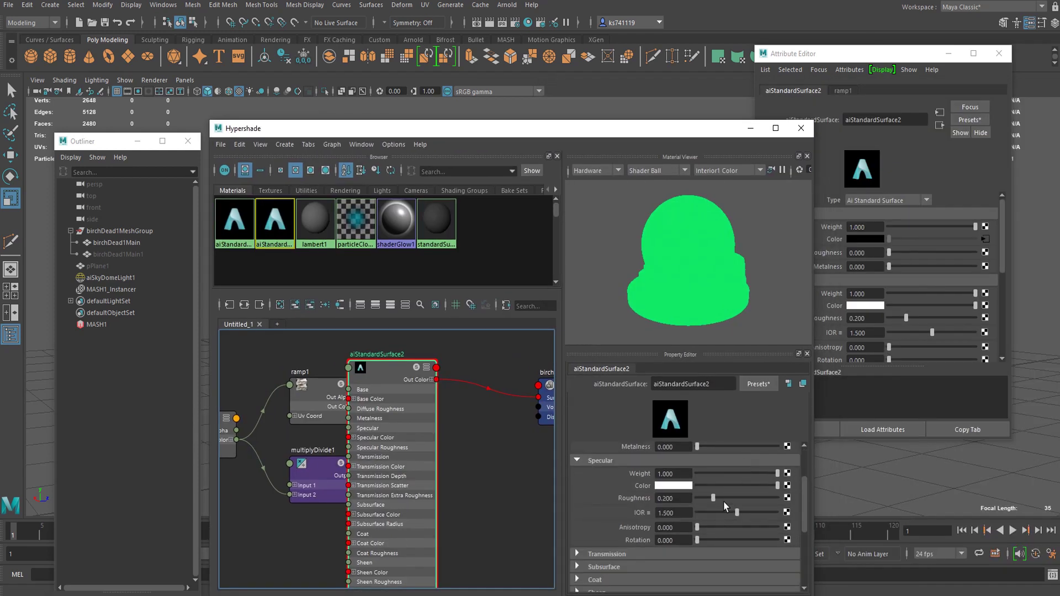
drag(725, 501, 760, 497)
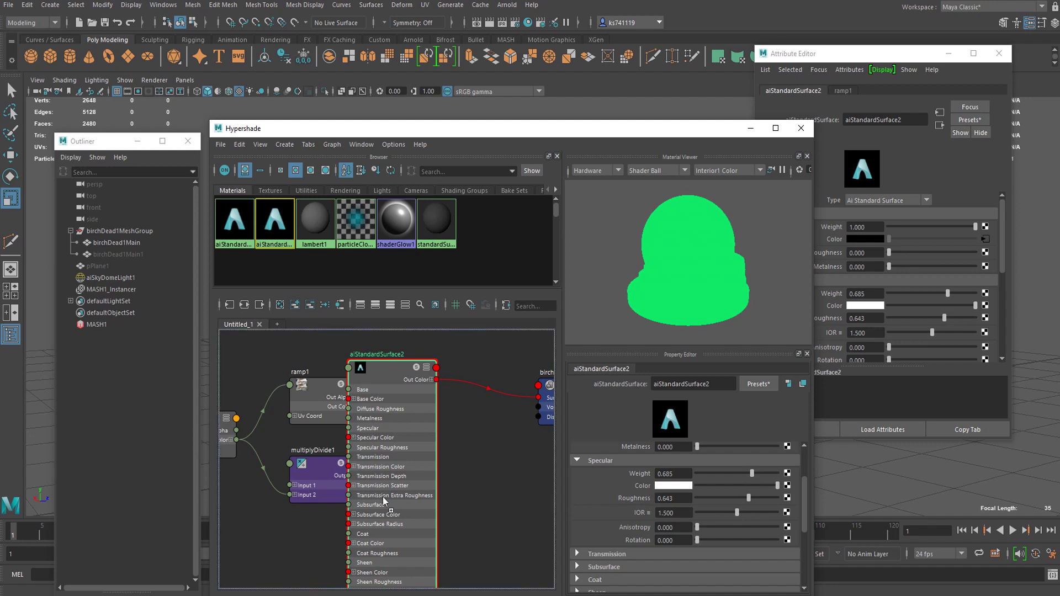
Connect ramp1's Out Alpha to the Specular Roughness of aiStandardSurface2, spacing the nodes apart for the wiring.
drag(420, 398, 475, 387)
alt+middle_drag(369, 538, 406, 514)
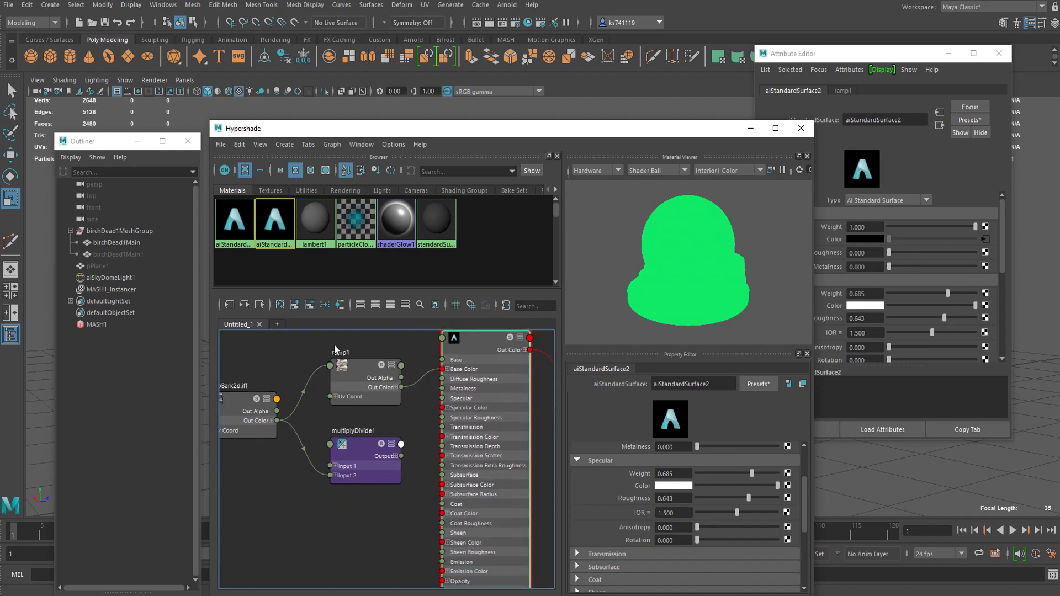
drag(367, 379, 331, 384)
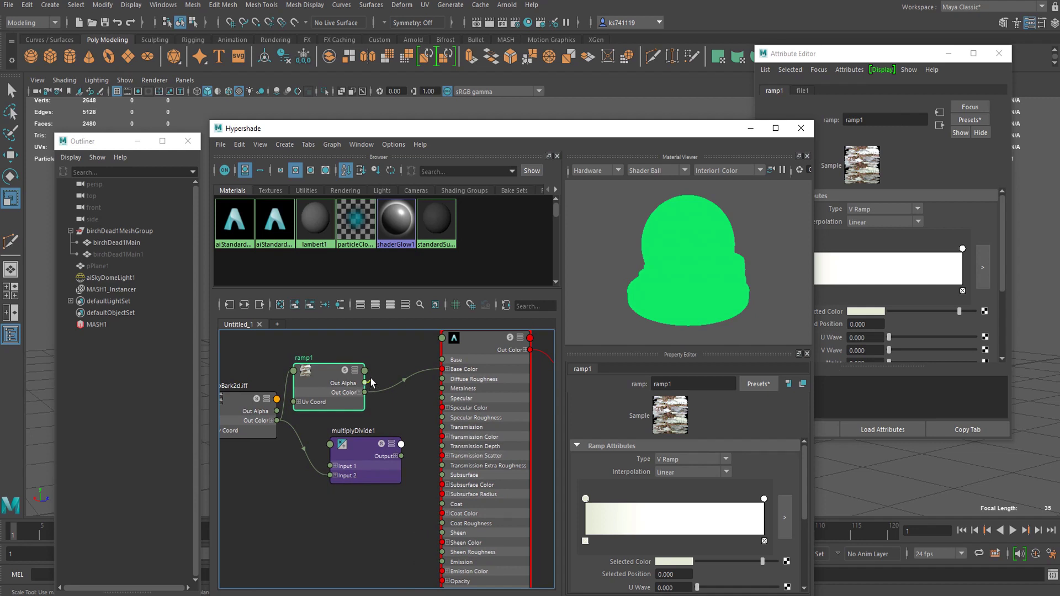
drag(369, 381, 449, 421)
mouse_move(445, 418)
mouse_down()
mouse_move(332, 432)
mouse_move(446, 396)
mouse_move(446, 418)
mouse_up()
Move multiplyDivide1 out of the way and select the wrapBark2d.iff file node in the material graph.
alt+middle_drag(396, 428, 419, 409)
drag(363, 464, 331, 477)
mouse_move(373, 484)
alt+middle_down()
mouse_move(403, 474)
mouse_move(392, 485)
alt+middle_up()
drag(395, 441, 331, 492)
middle_drag(308, 415, 403, 422)
click(396, 402)
drag(363, 398, 354, 398)
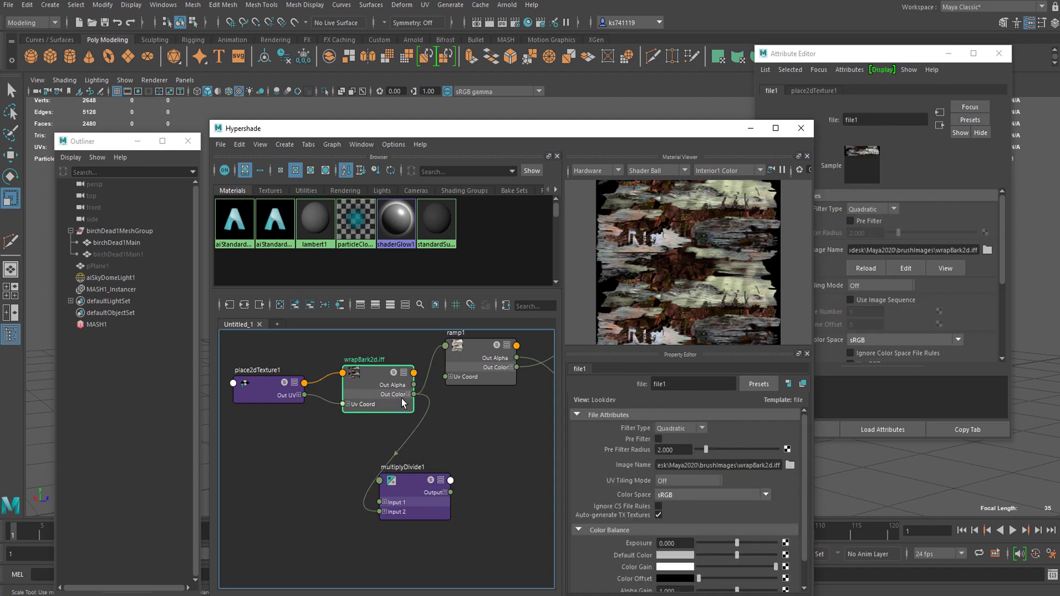
Add a bump2d node, feed wrapBark2d.iff's Out Alpha into its Bump Value, and connect its Out Normal to aiStandardSurface2's Normal Camera.
click(461, 448)
key(Tab)
text(bump2d)
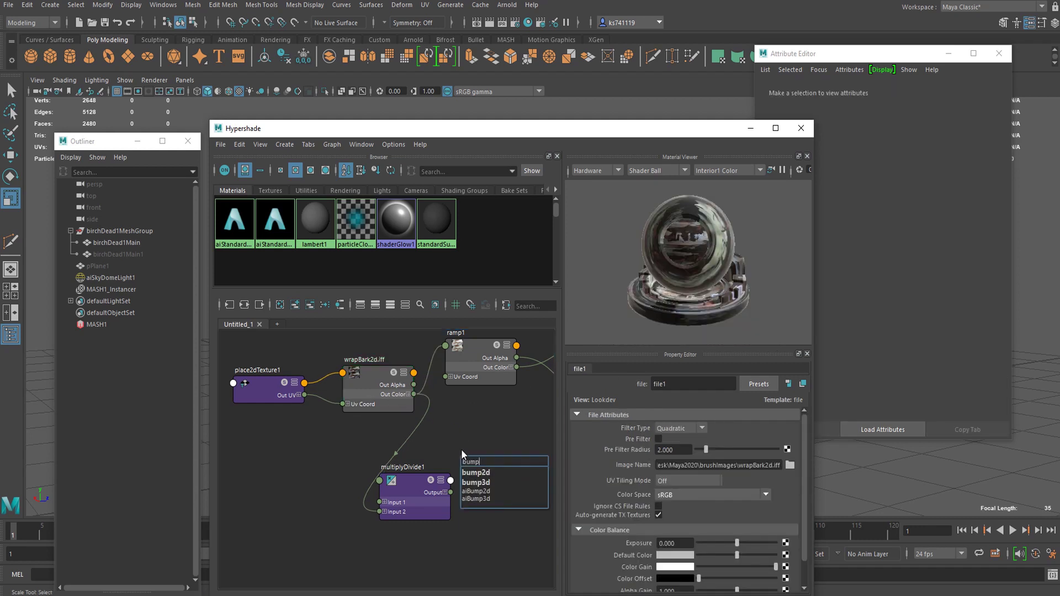
key(Return)
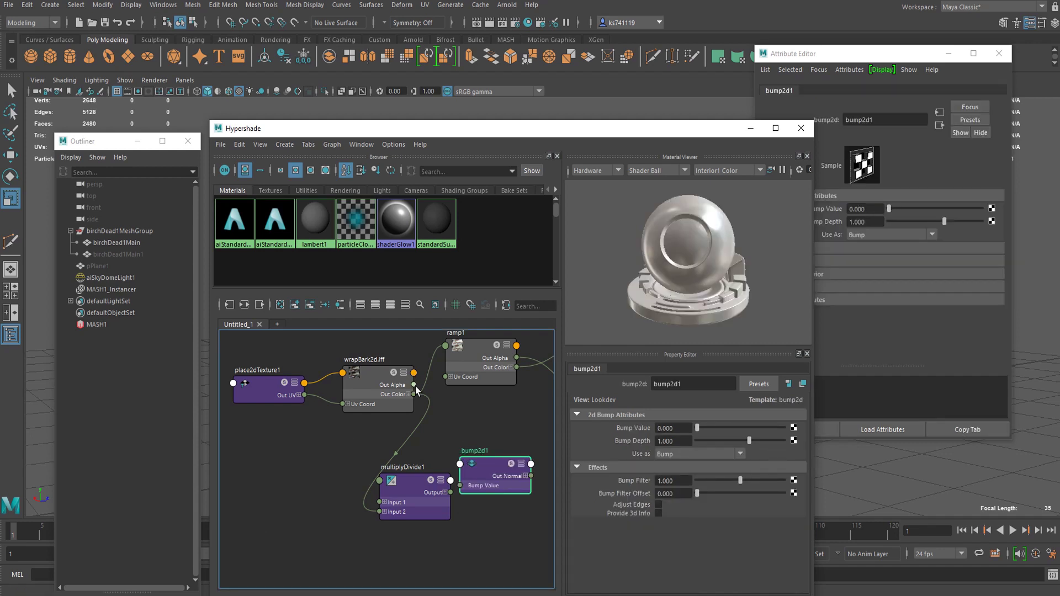
drag(414, 385, 465, 412)
drag(446, 462, 460, 486)
alt+middle_drag(444, 528, 354, 537)
drag(430, 503, 505, 574)
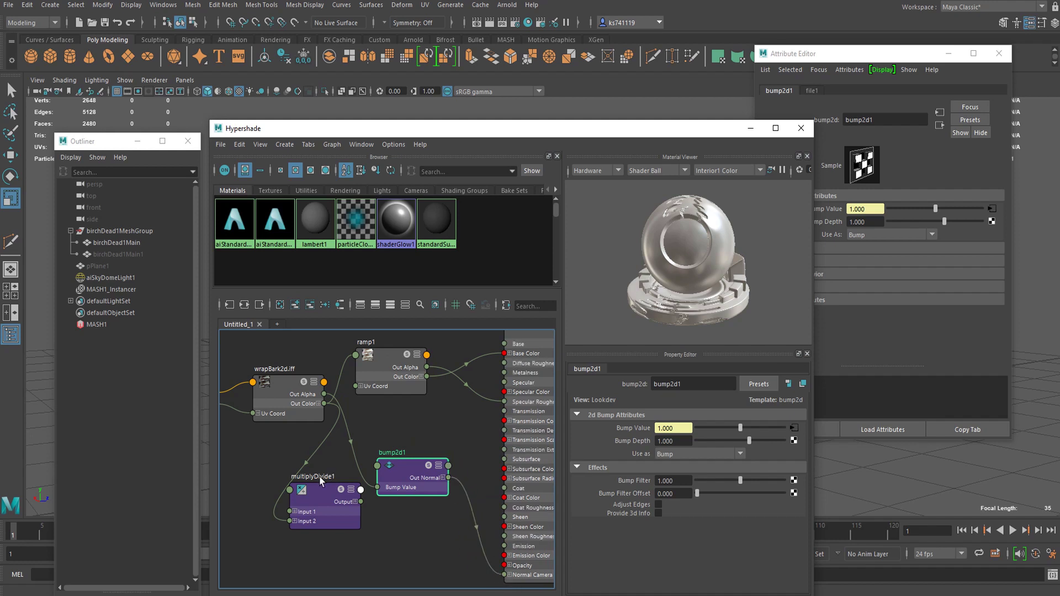
Enable Alpha Is Luminance on the wrapBark2d.iff file node.
alt+middle_drag(462, 437, 393, 448)
click(287, 444)
alt+middle_drag(279, 473, 349, 382)
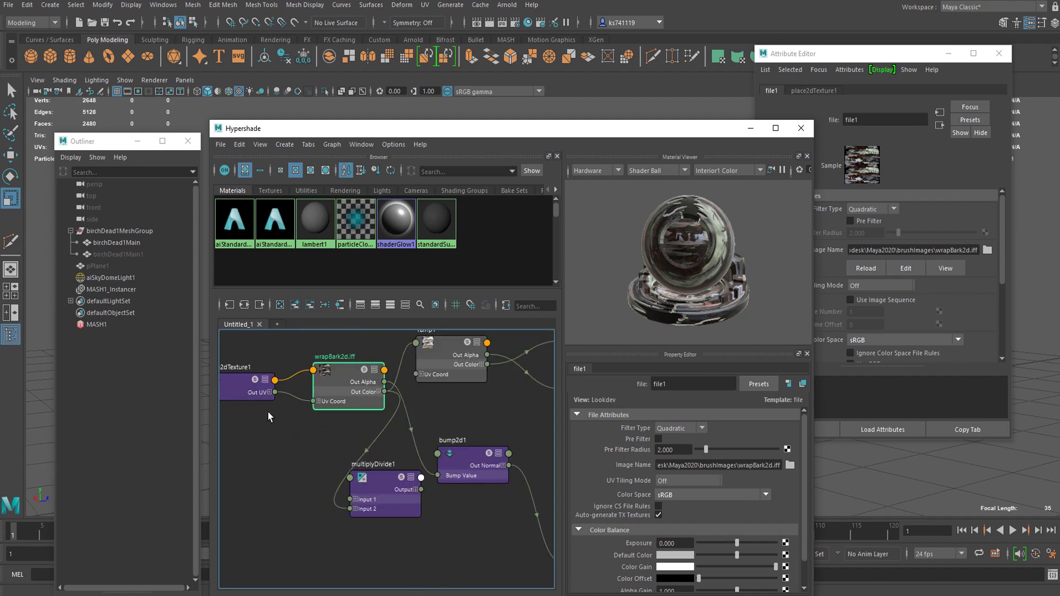
mouse_move(331, 388)
mouse_down()
mouse_move(339, 372)
mouse_move(328, 379)
mouse_up()
scroll(688, 500, down, 1)
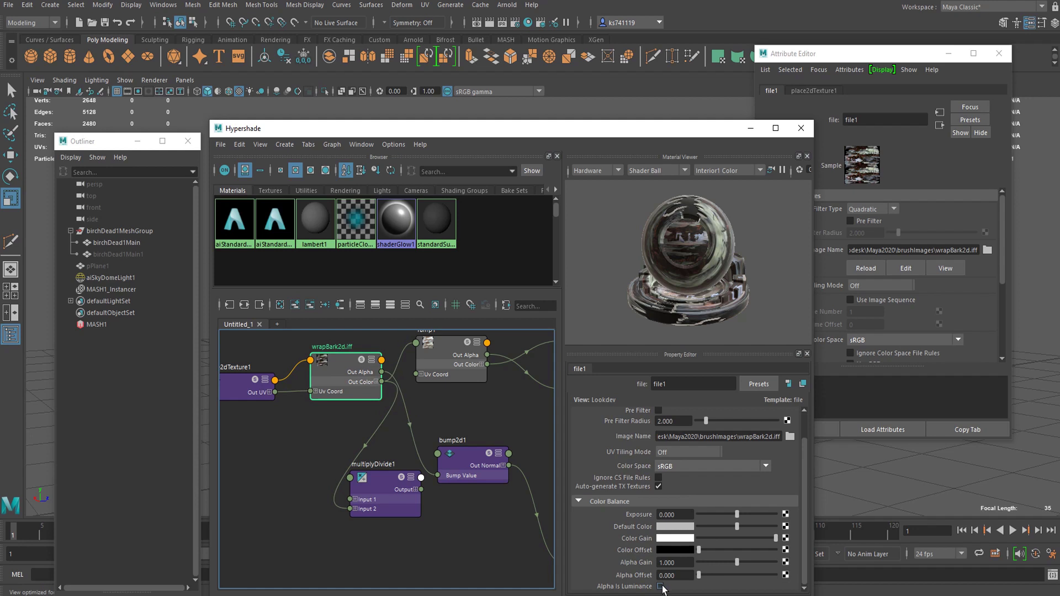
click(660, 587)
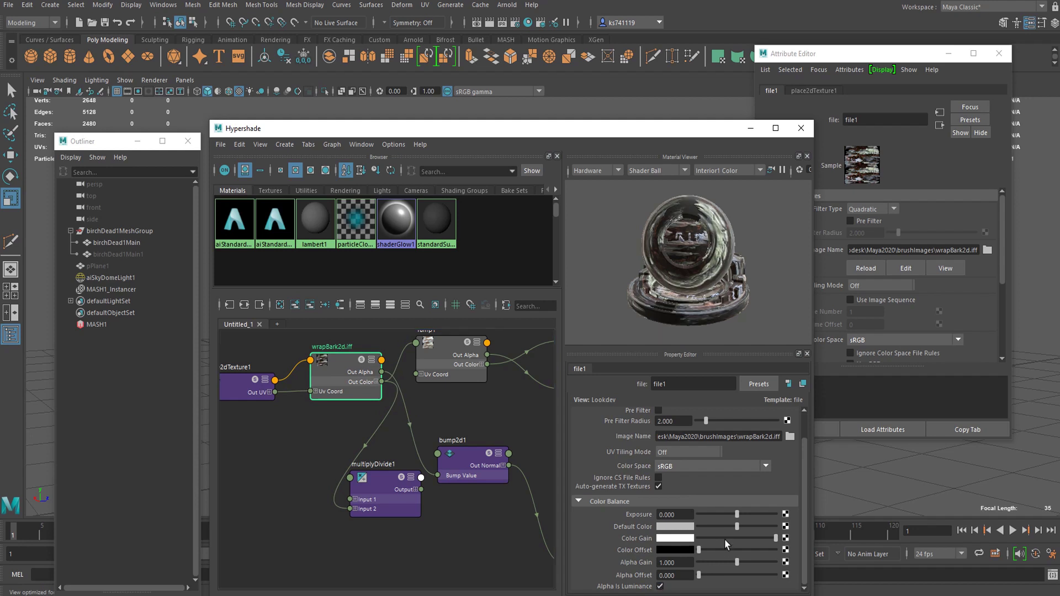
Select aiStandardSurface2 and inspect the bark's bump on the shader ball preview up close.
alt+middle_drag(464, 425, 389, 410)
click(521, 437)
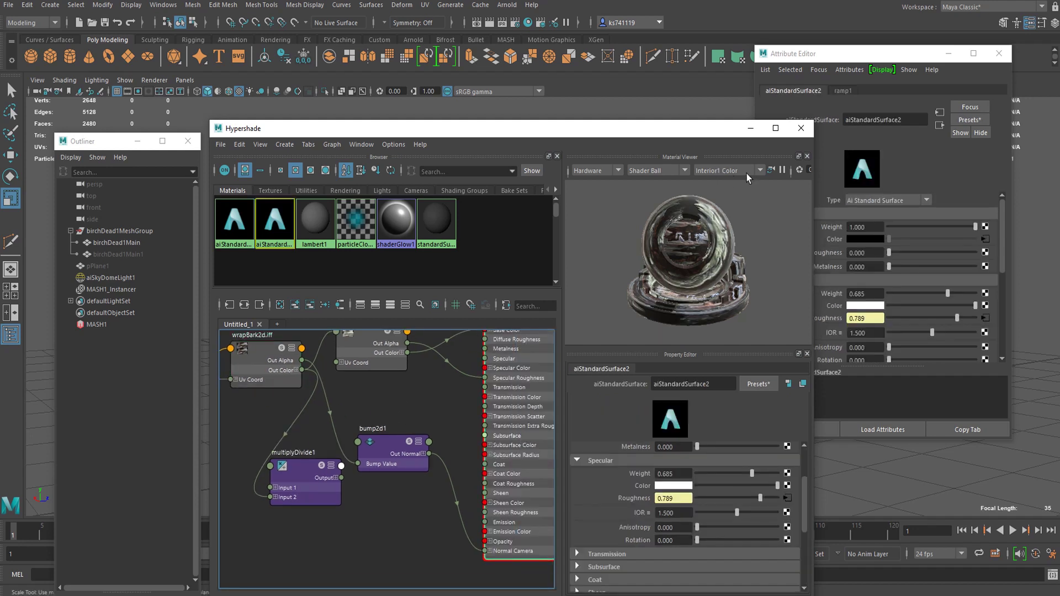
scroll(693, 231, up, 5)
scroll(691, 255, down, 4)
scroll(693, 258, up, 3)
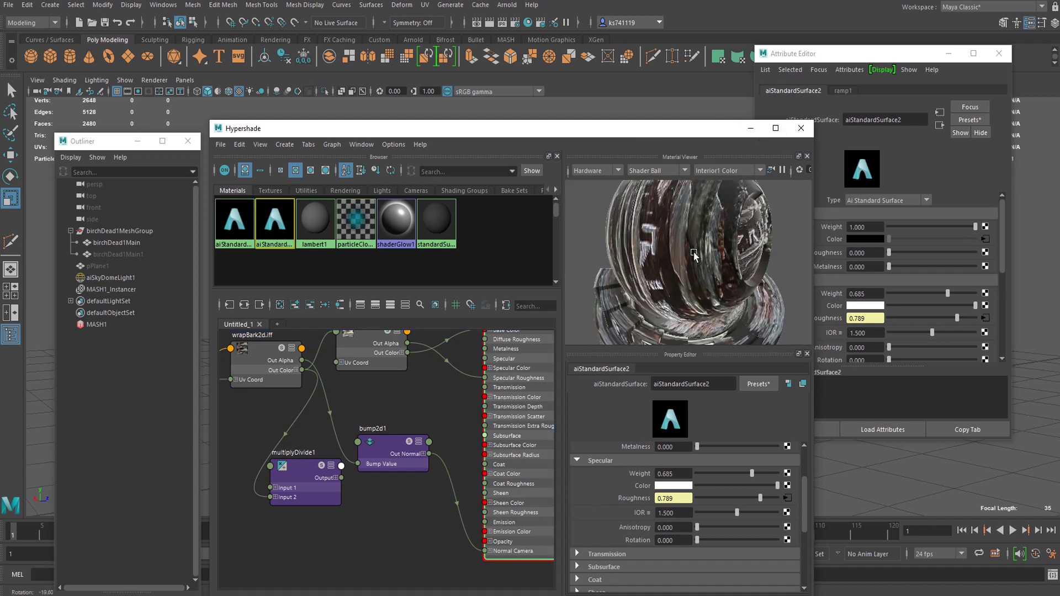
scroll(698, 258, down, 5)
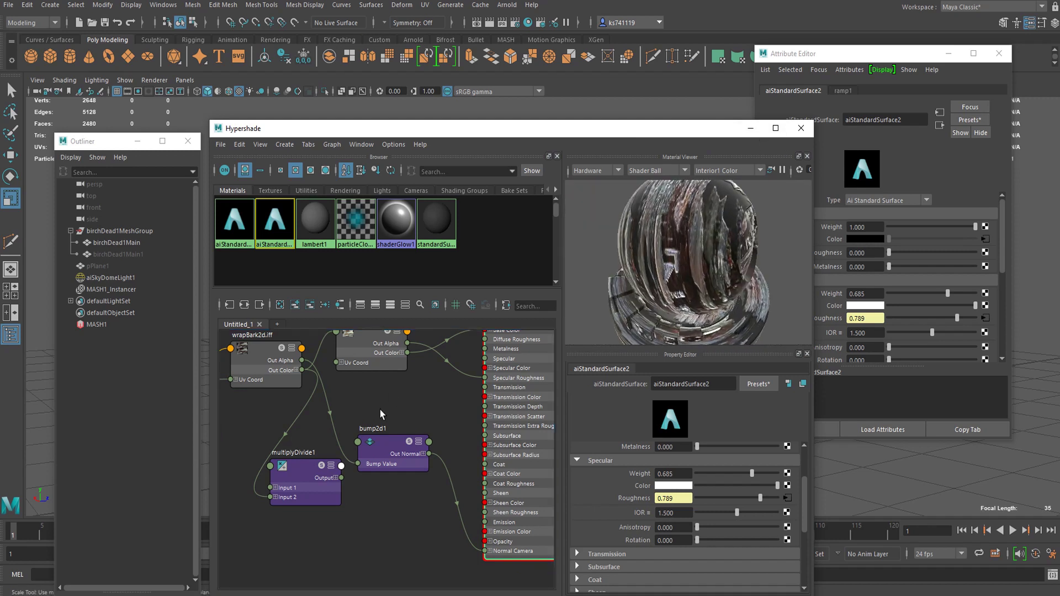
Set the bump2d1 node's Bump Depth to 0.5.
click(384, 463)
drag(753, 442, 758, 442)
click(667, 441)
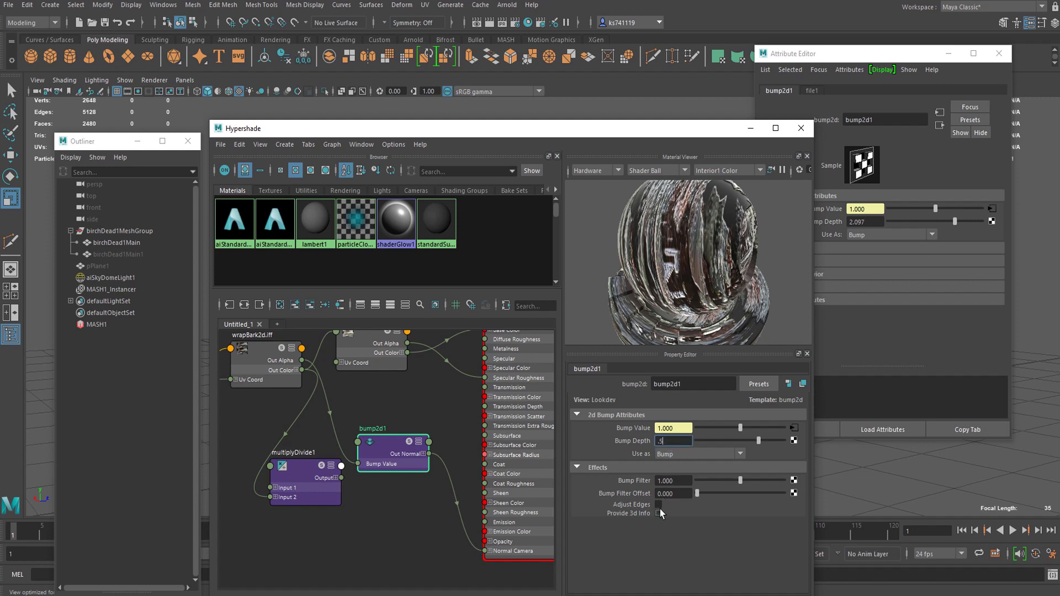
key(Return)
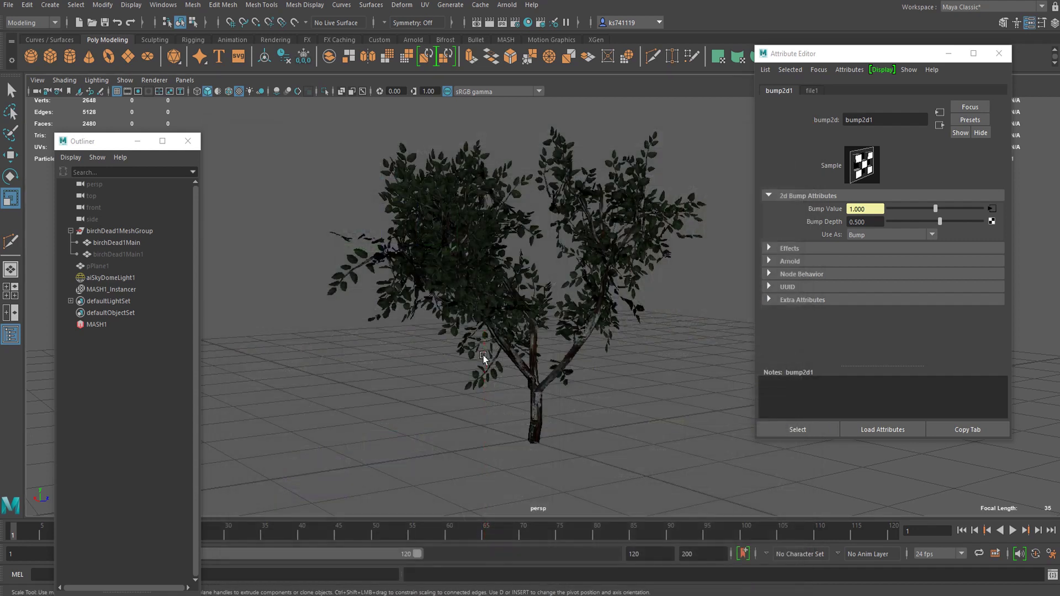
Save the scene with the reworked trunk material, continuing past the student version notice.
scroll(568, 365, up, 5)
scroll(568, 365, down, 5)
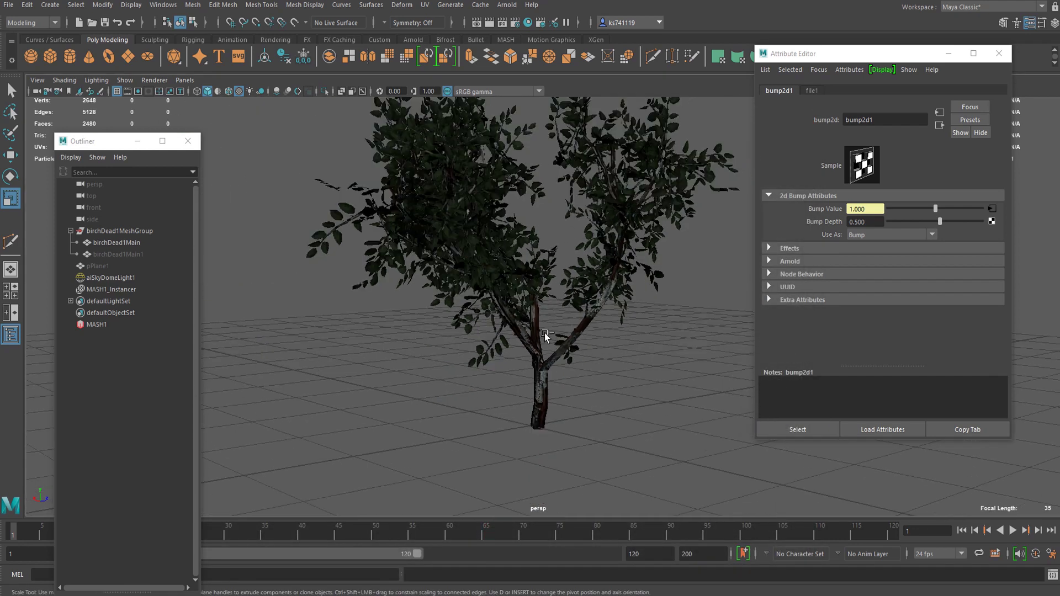
key(ctrl+s)
click(504, 307)
Frame the whole tree in the perspective view and test-render it in the Arnold RenderView.
alt+drag(386, 133, 395, 155)
alt+right_drag(404, 179, 492, 210)
alt+drag(441, 243, 383, 213)
alt+middle_drag(420, 213, 433, 281)
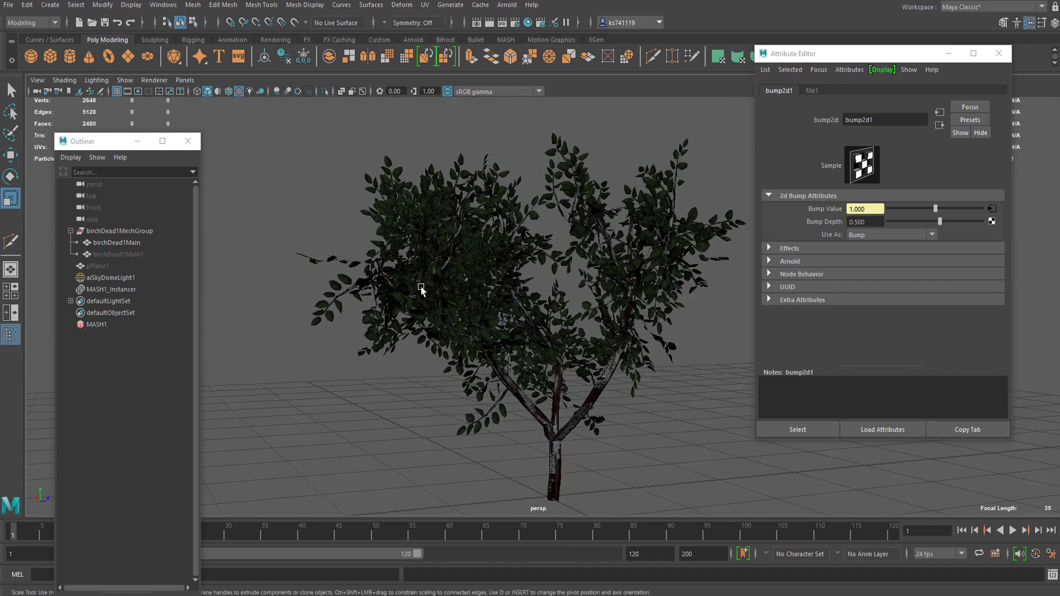
scroll(511, 237, down, 2)
click(489, 7)
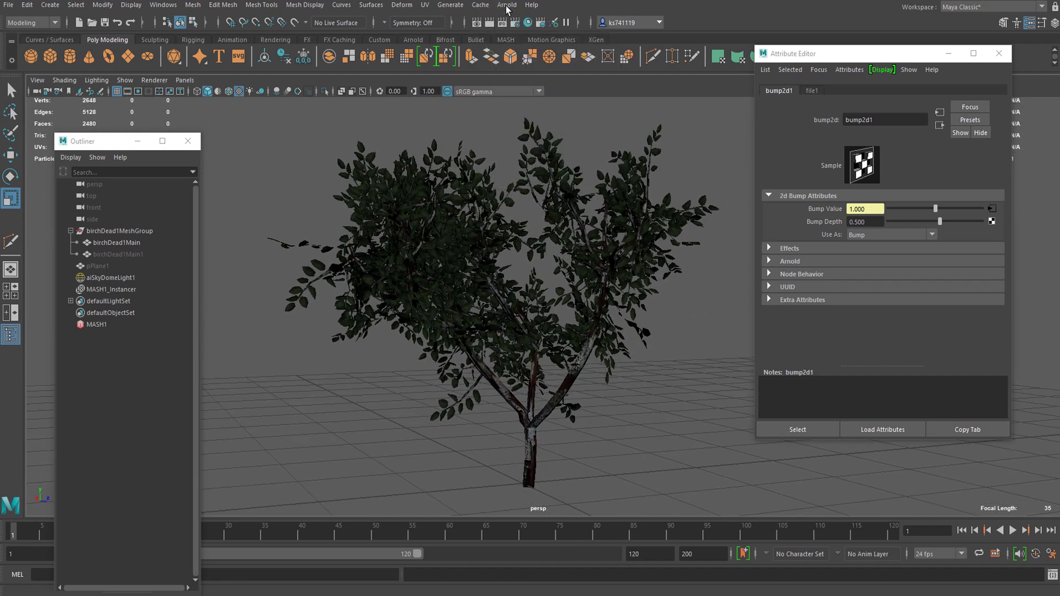
click(507, 5)
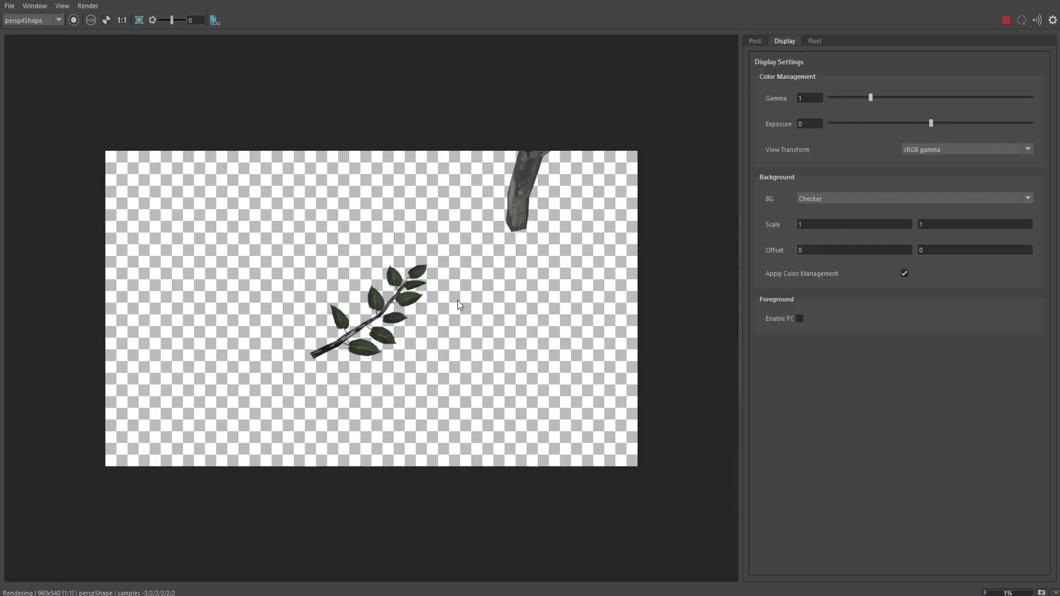
scroll(368, 325, up, 3)
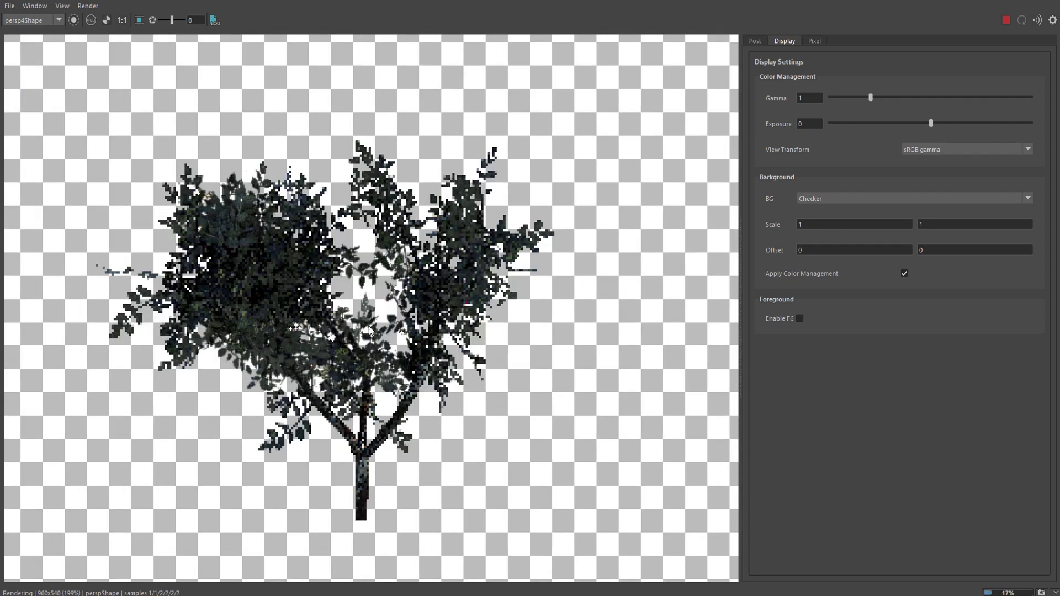
scroll(407, 313, up, 2)
scroll(316, 353, down, 5)
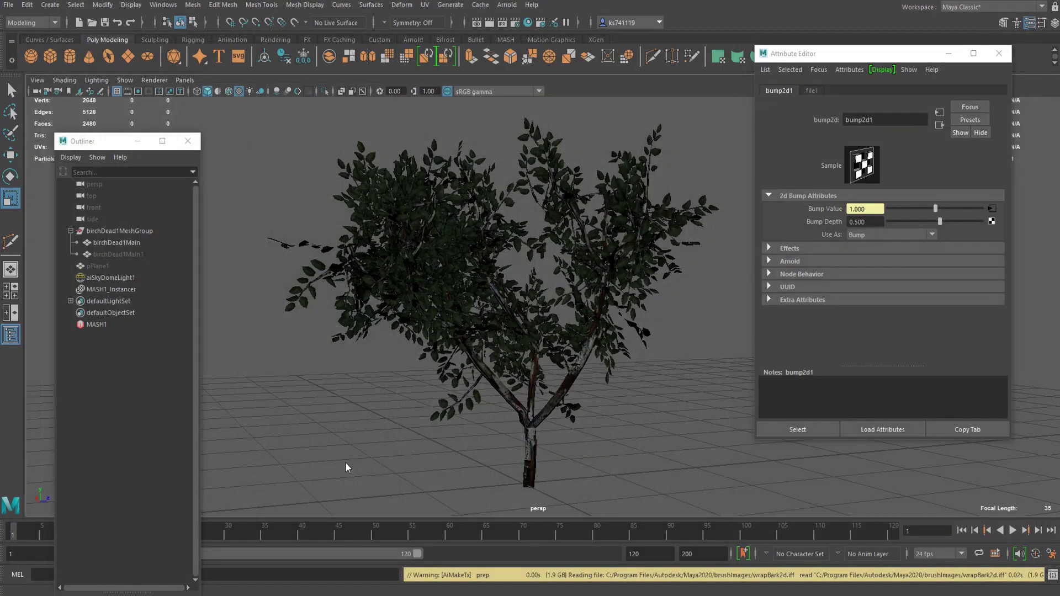
Save the scene again after the test render and clear the selection.
key(ctrl+s)
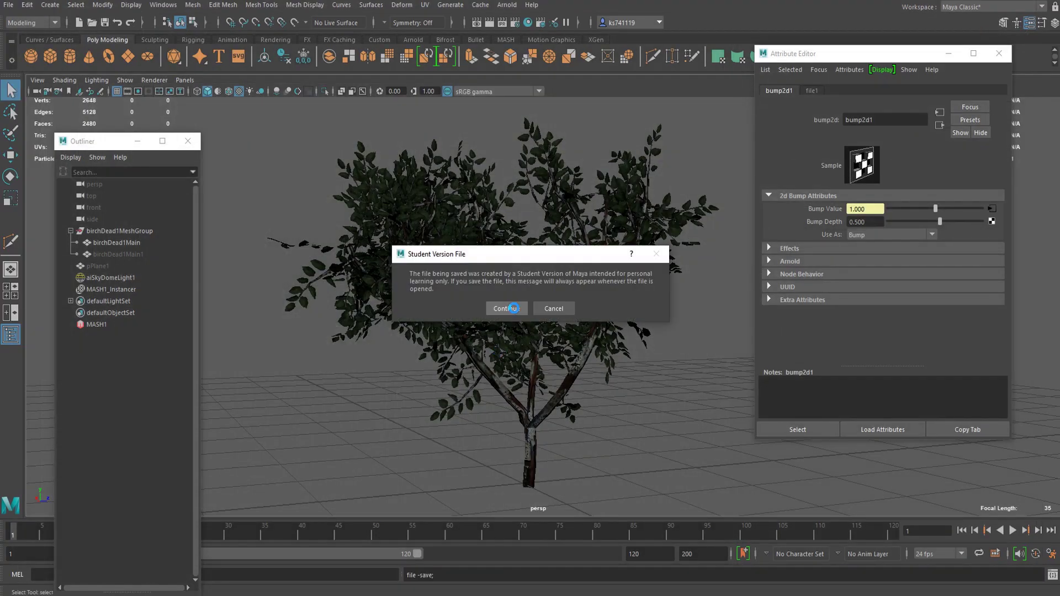
click(506, 309)
scroll(507, 309, up, 3)
click(507, 310)
click(575, 298)
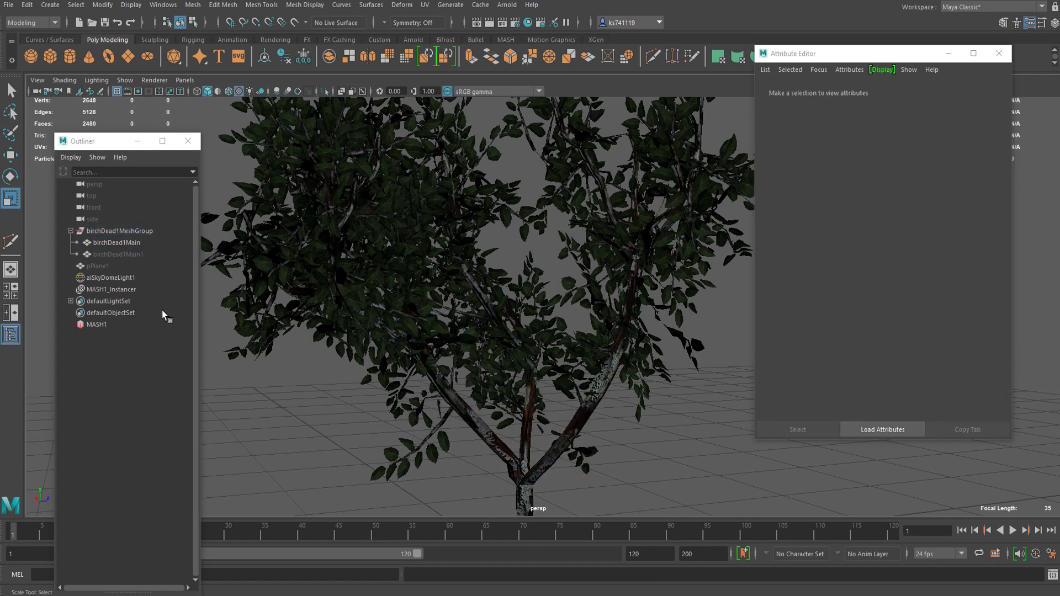
Examine how the leaf branches are distributed over the trunk and its branch tips from close up and a raised angle.
click(124, 253)
click(558, 217)
click(657, 281)
click(675, 407)
scroll(431, 307, down, 5)
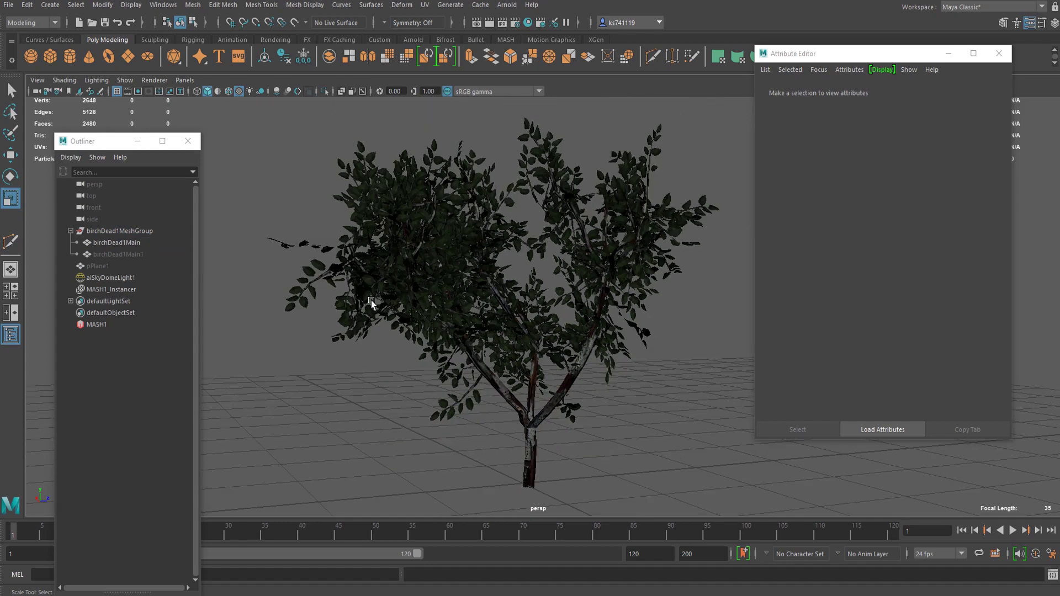
scroll(431, 308, up, 5)
click(96, 324)
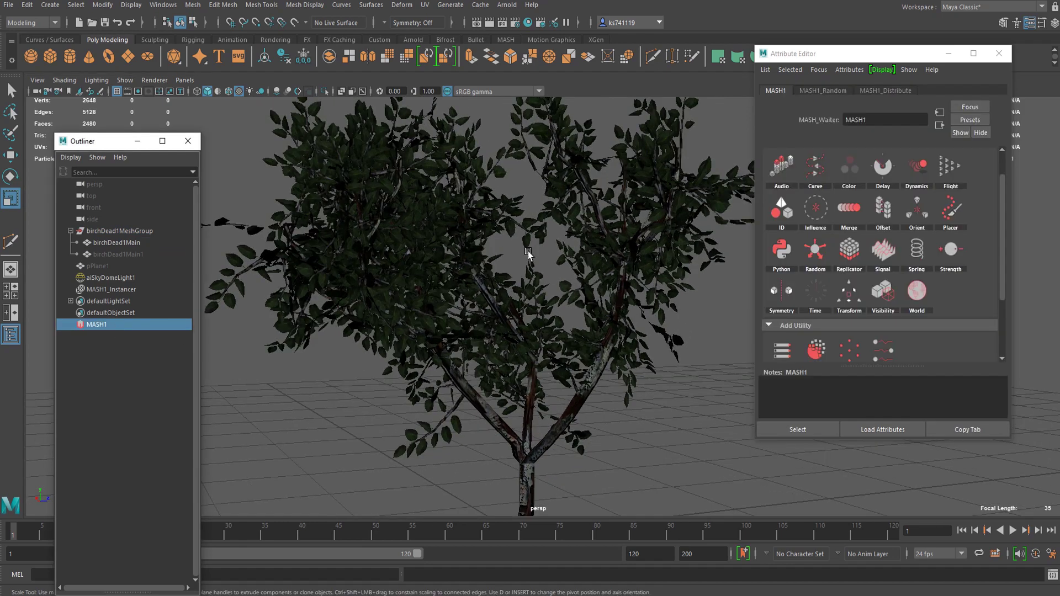
scroll(507, 283, up, 10)
click(541, 158)
scroll(484, 239, down, 10)
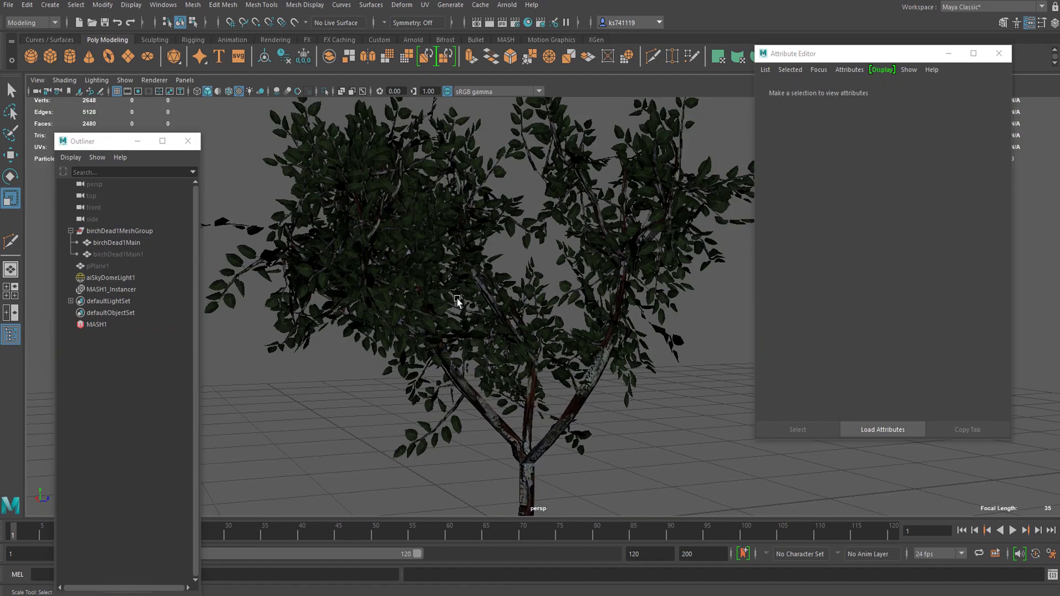
alt+drag(457, 300, 511, 334)
drag(469, 147, 436, 264)
Select the MASH1 network node to show its settings.
click(514, 143)
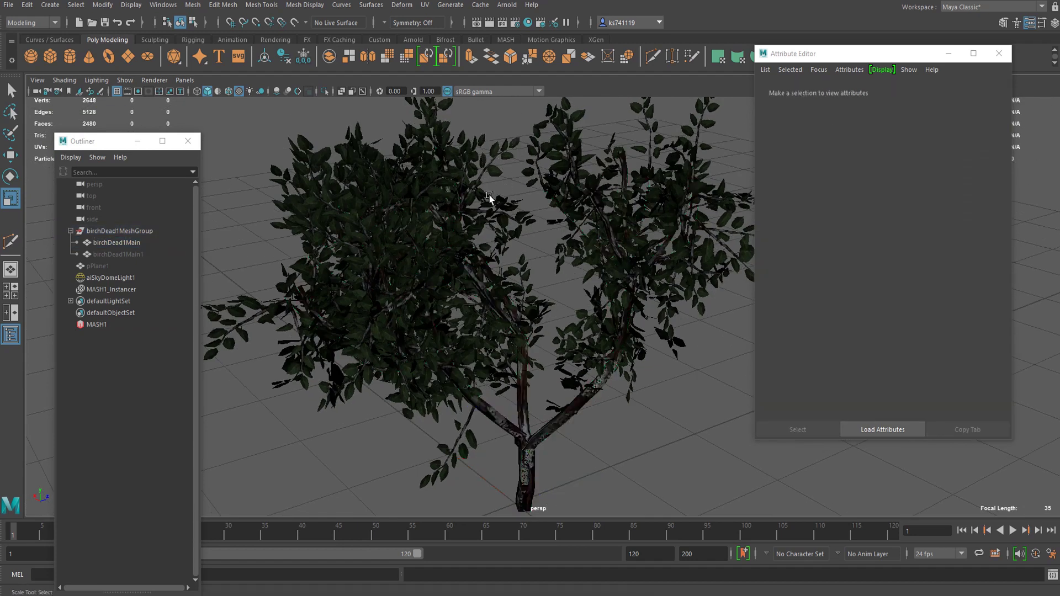
click(535, 138)
click(540, 143)
click(98, 325)
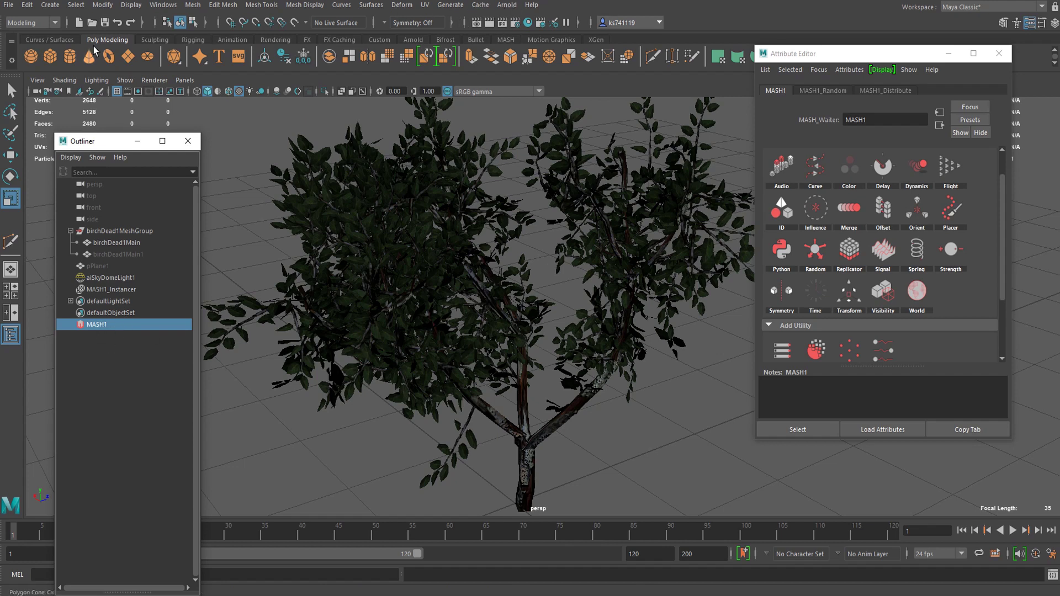
Switch the MASH1 network's geometry type from instancer to Repro mesh using the FX menu set's MASH utilities.
click(43, 24)
click(35, 69)
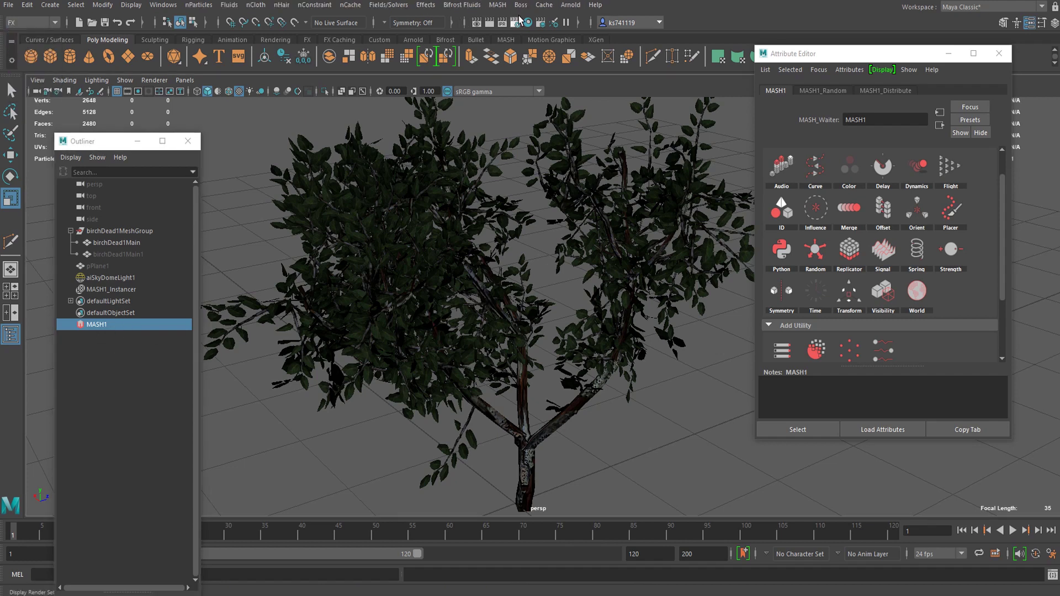
click(498, 4)
mouse_move(526, 51)
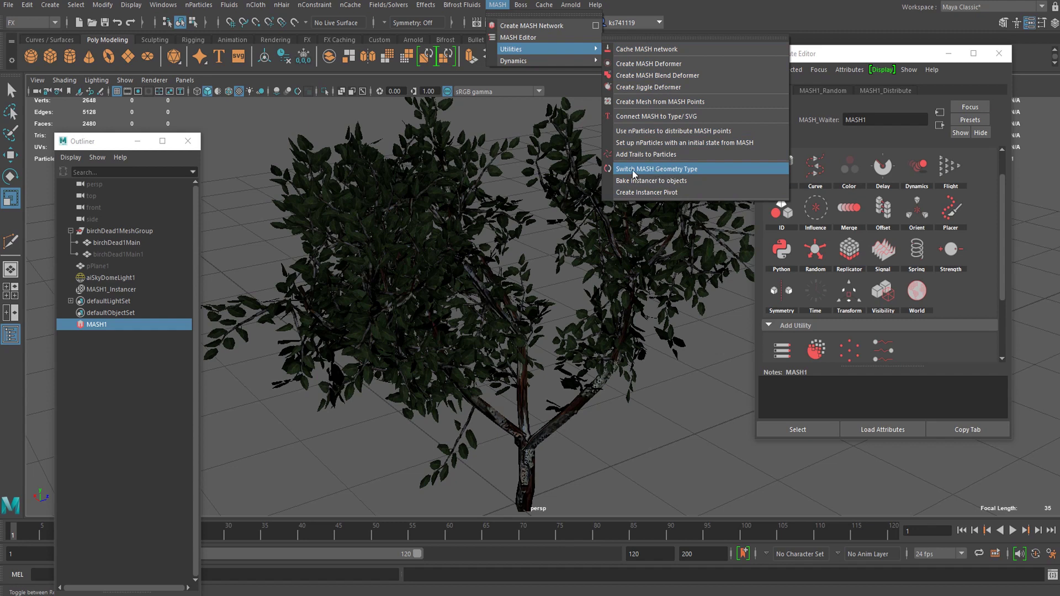
click(677, 171)
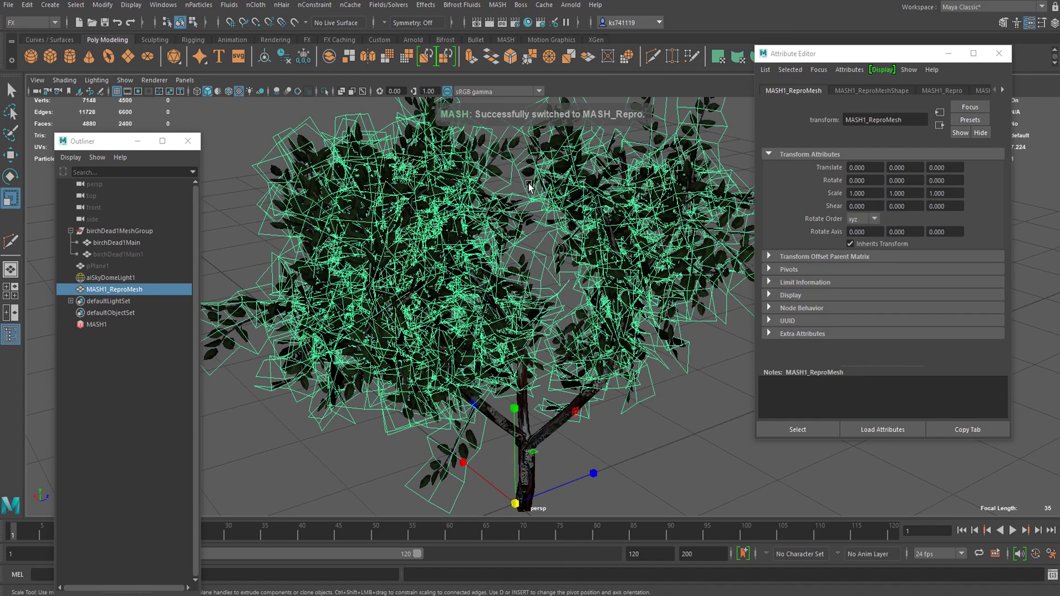
Try duplicating the foliage Repro mesh and moving the copy beside the tree, and delete the copy.
click(606, 288)
click(606, 288)
scroll(539, 237, up, 6)
alt+drag(501, 208, 380, 264)
scroll(379, 264, down, 6)
key(ctrl+d)
key(w)
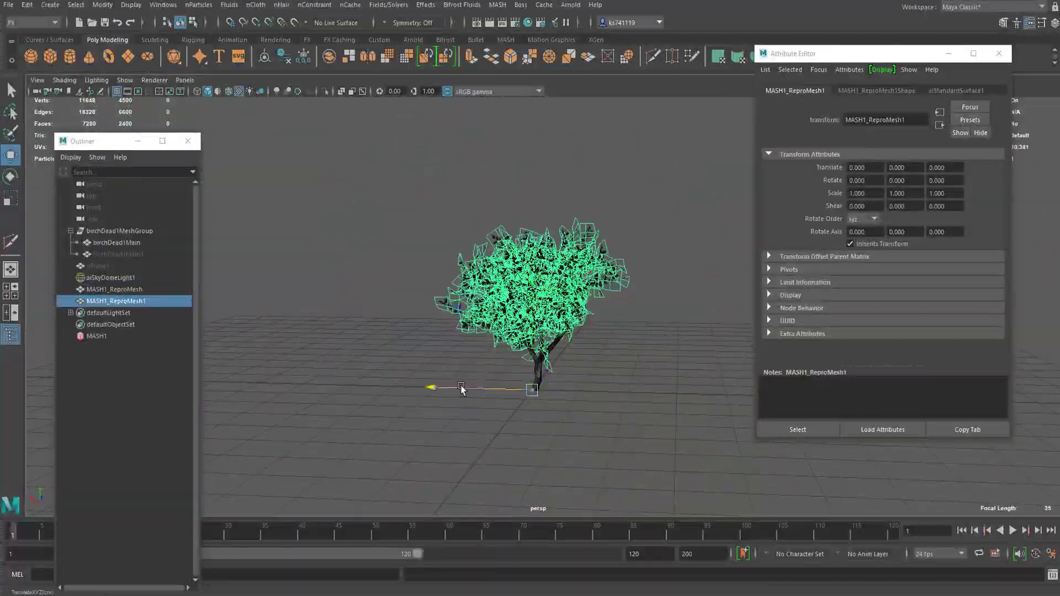
drag(461, 388, 345, 380)
key(Delete)
scroll(591, 391, up, 5)
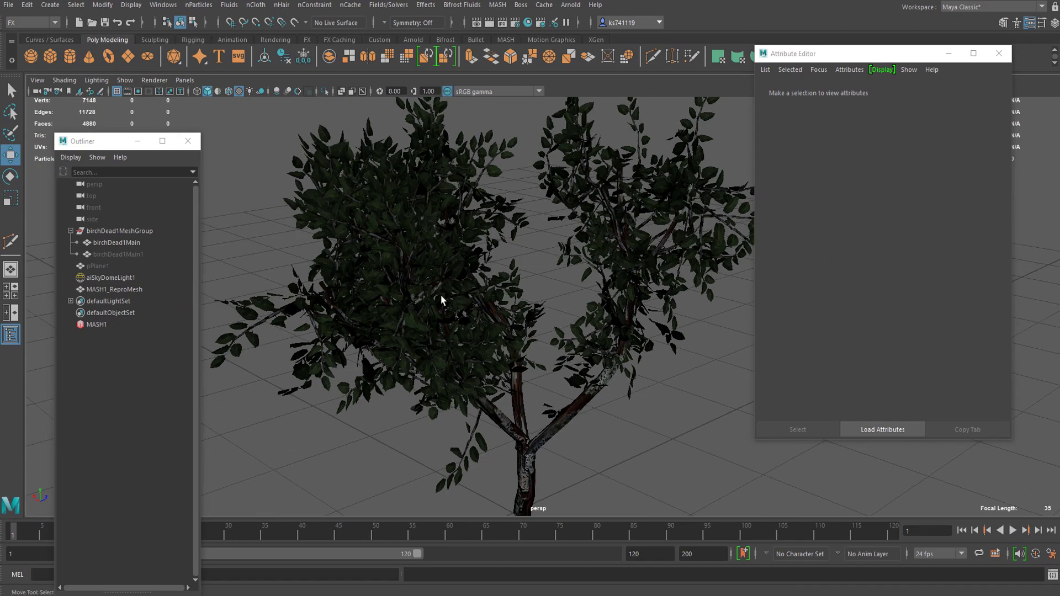
Select the foliage mesh and set its aiStandardSurface1 material's subsurface weight to 0.234.
alt+drag(393, 286, 469, 274)
click(345, 232)
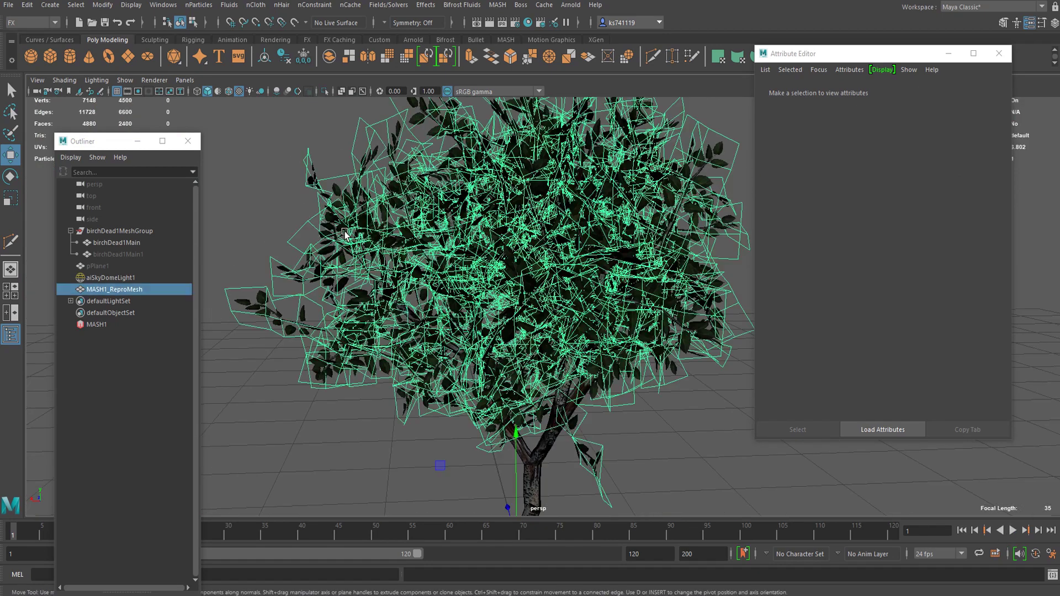
click(945, 89)
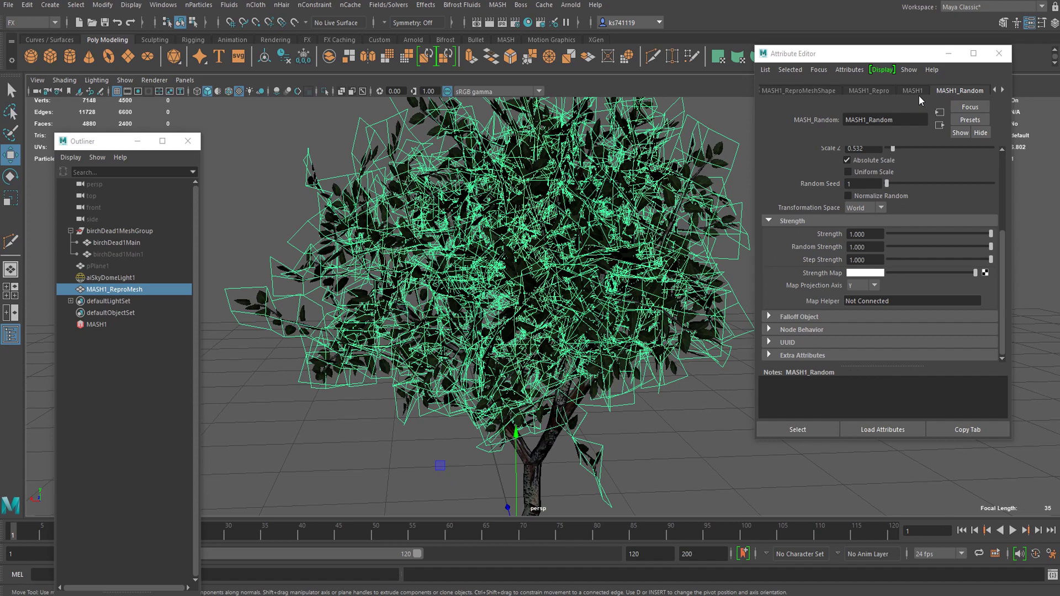
scroll(918, 93, down, 3)
scroll(892, 233, down, 4)
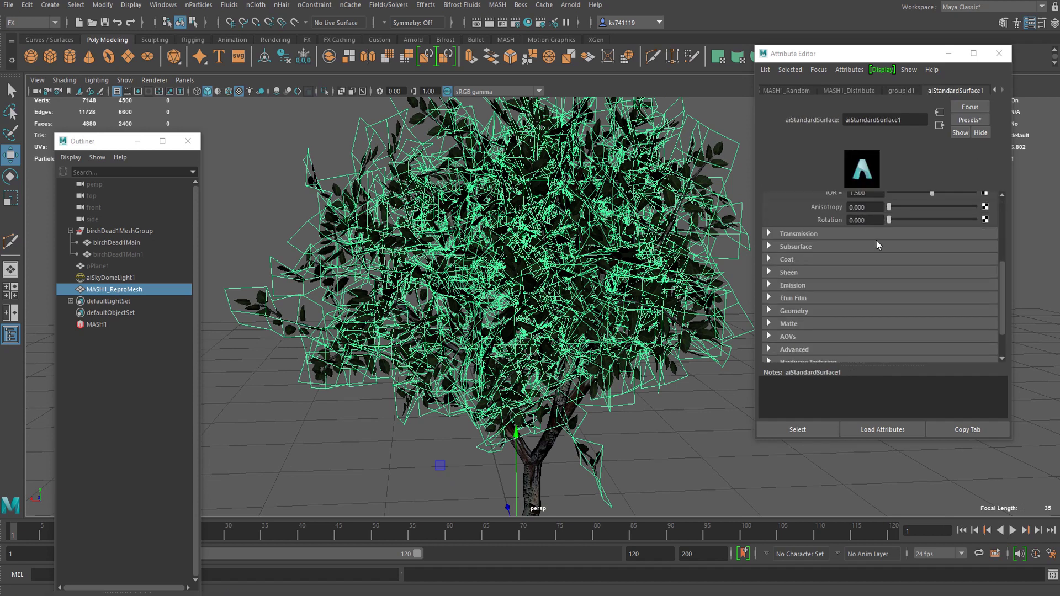
scroll(879, 245, up, 3)
scroll(867, 261, down, 5)
scroll(801, 261, up, 2)
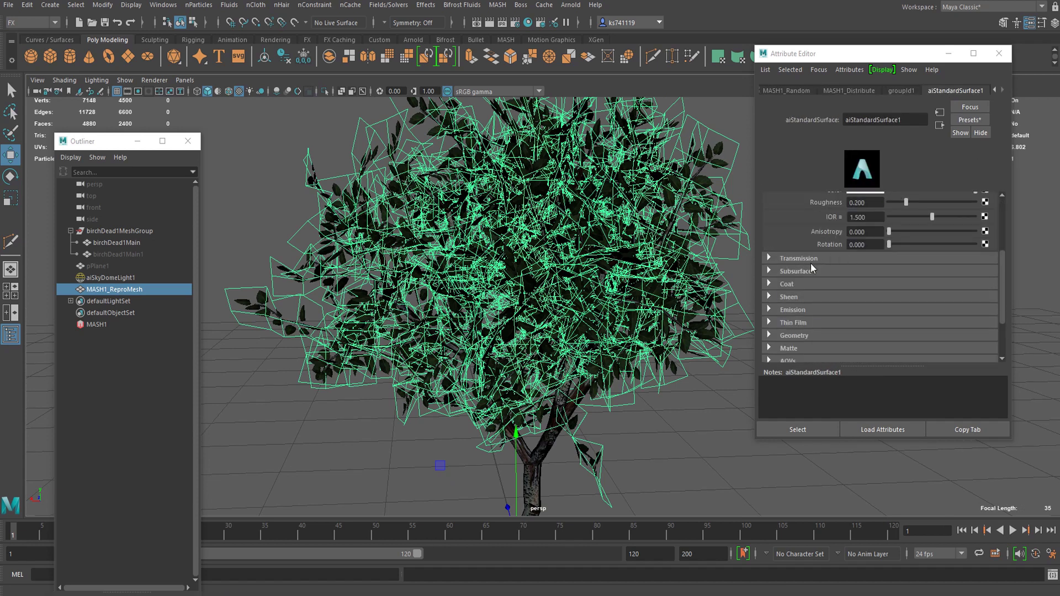
click(800, 274)
scroll(899, 265, down, 2)
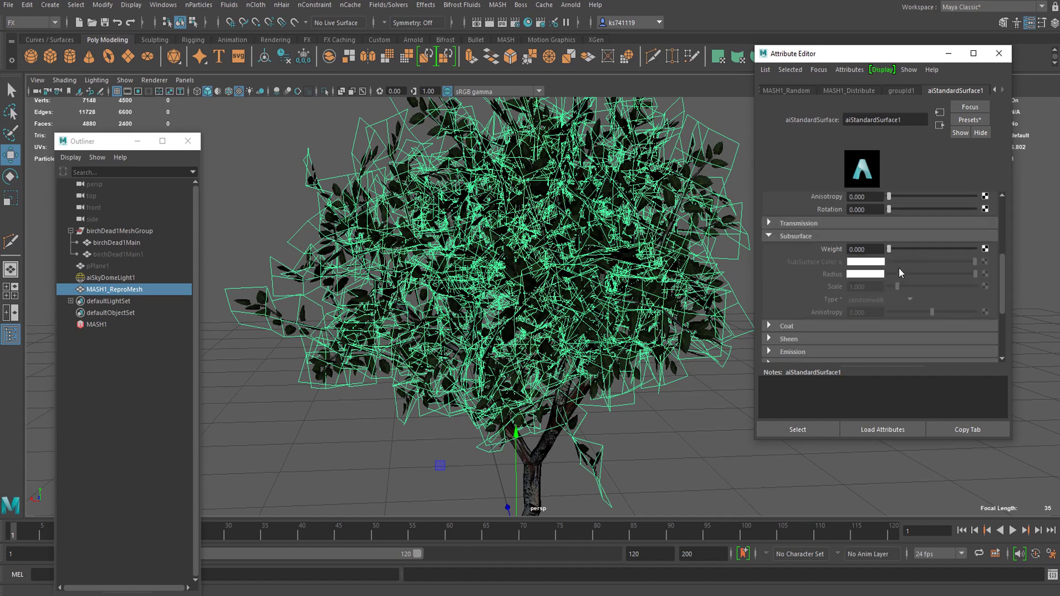
drag(895, 249, 913, 249)
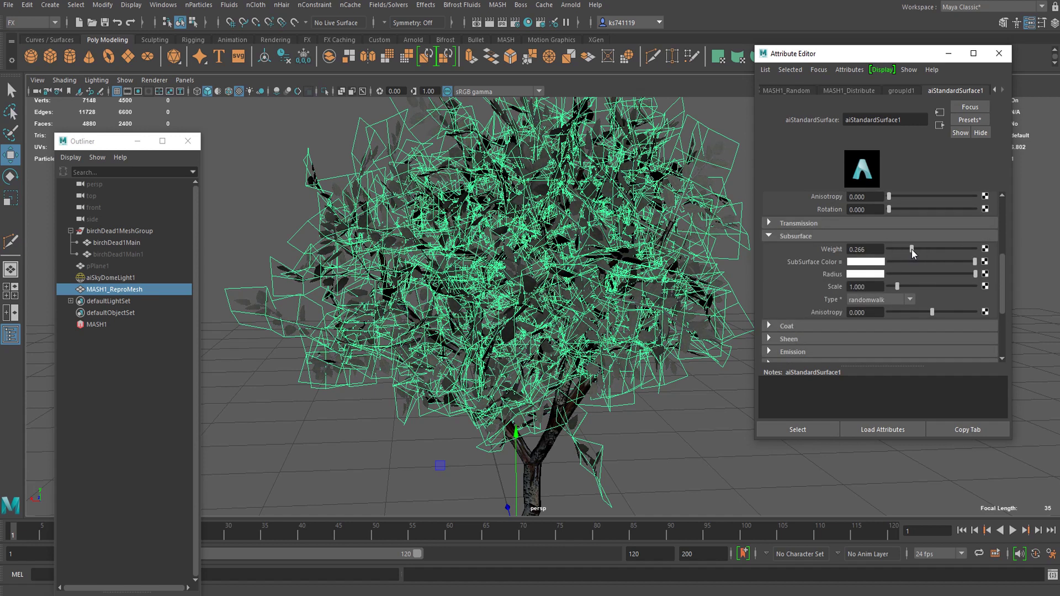
Set the leaf material's subsurface color to light green and its subsurface radius to a dark muted green.
click(870, 264)
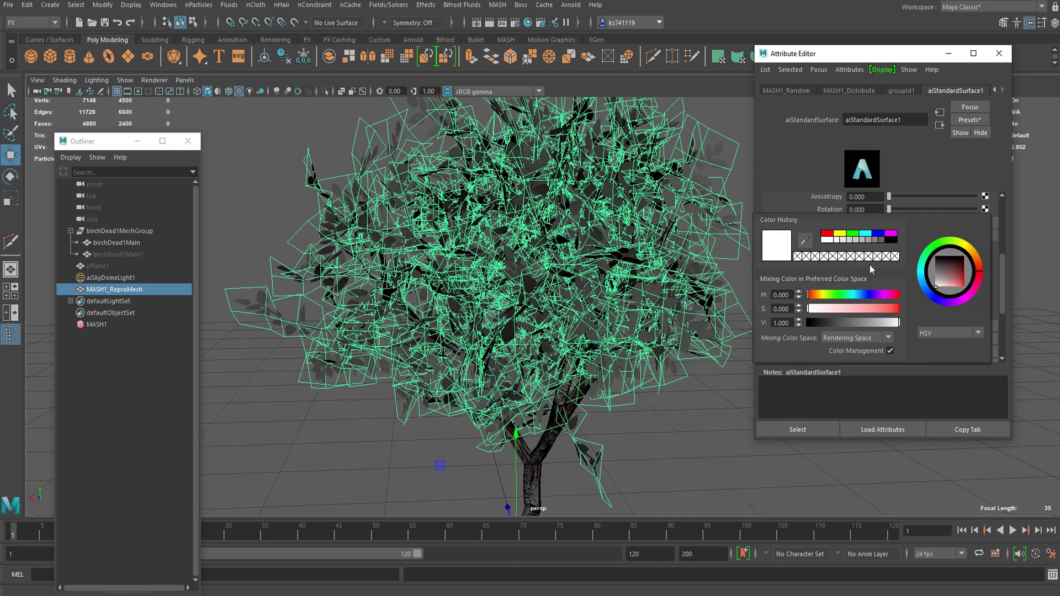
click(838, 296)
click(874, 309)
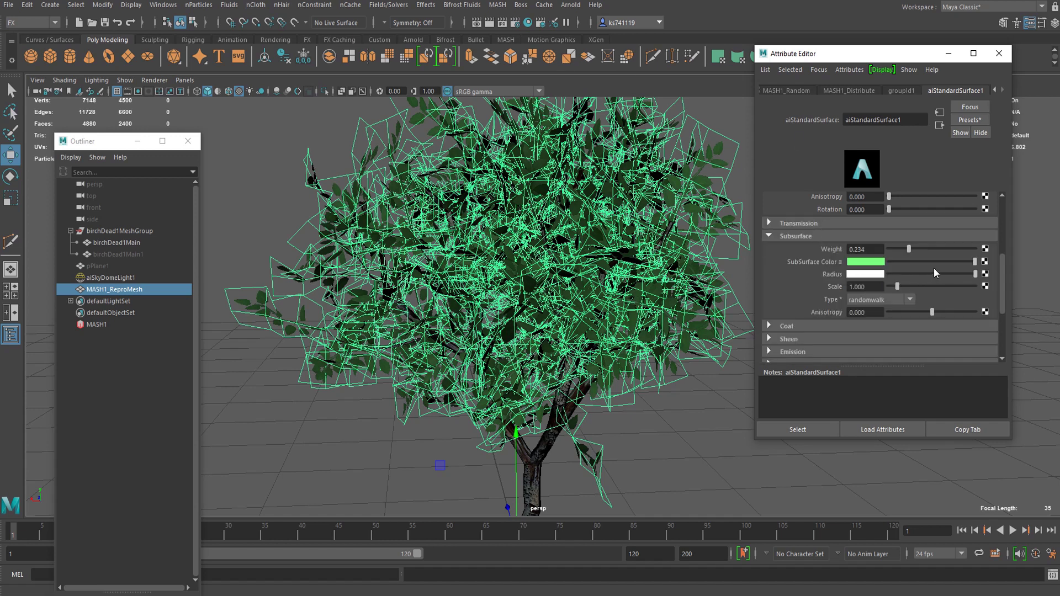
click(869, 274)
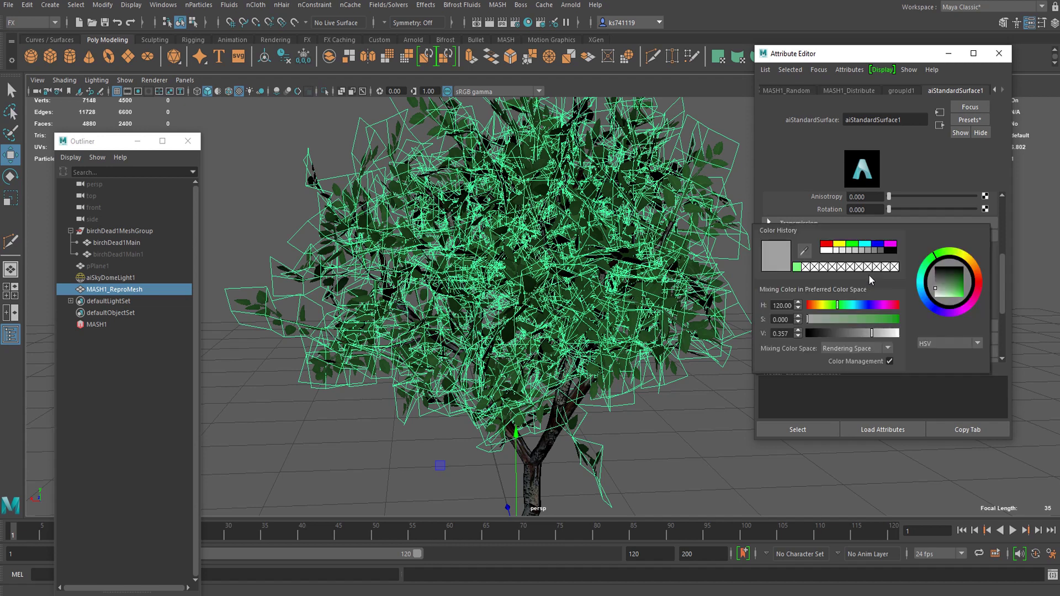
click(839, 320)
drag(840, 333, 847, 333)
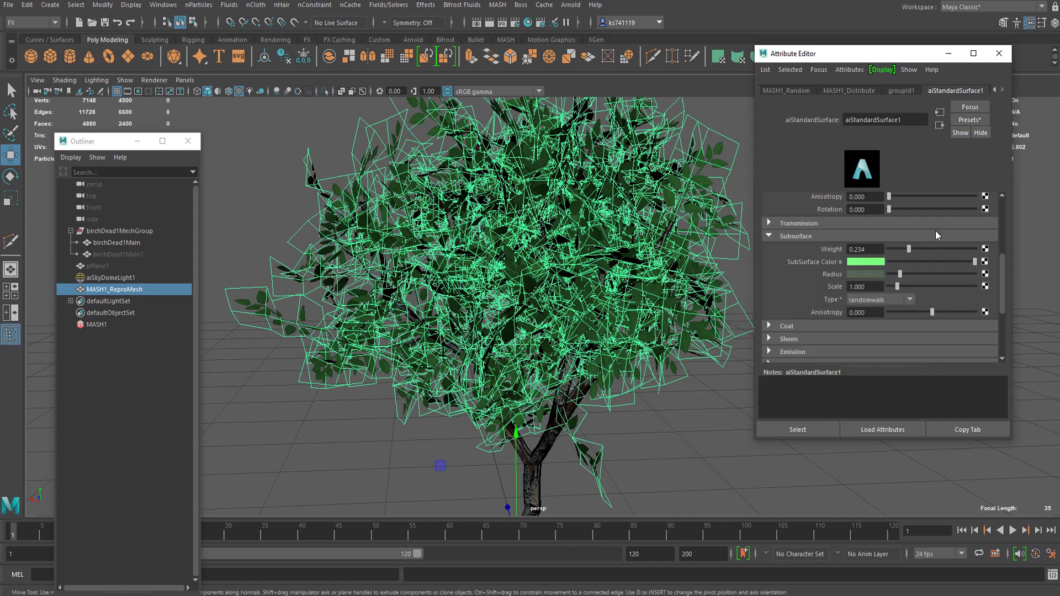
Test-render the tree in the Arnold RenderView and examine the subsurface effect on the leaves from close up.
click(568, 5)
click(609, 24)
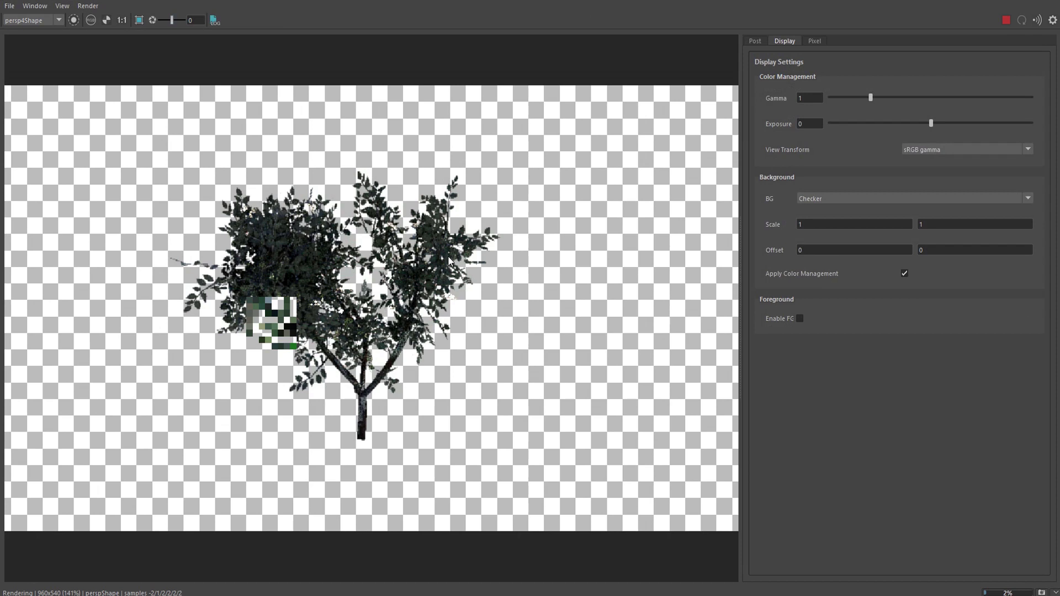
scroll(331, 283, up, 1)
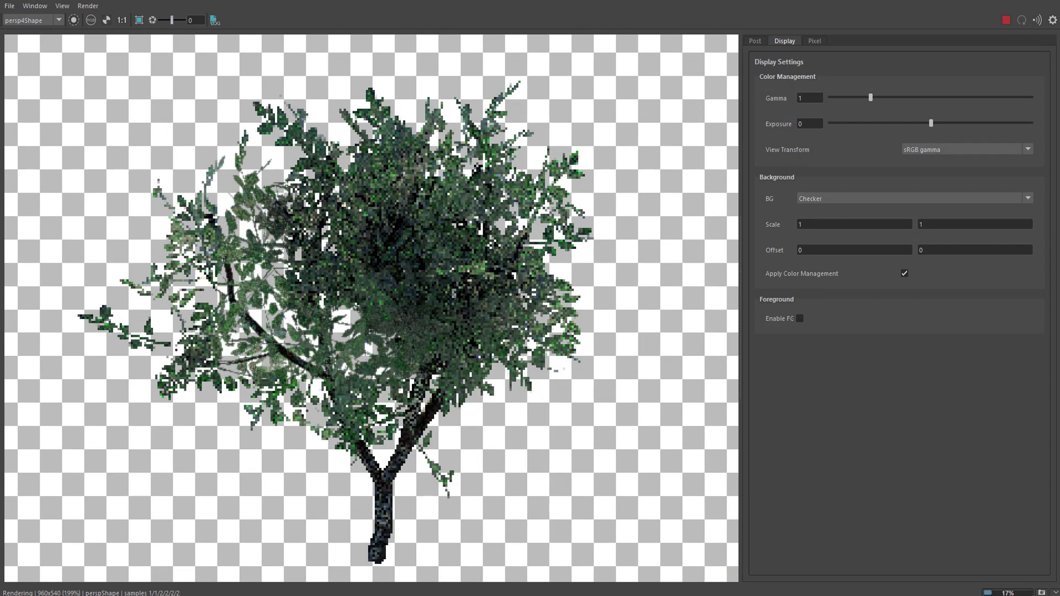
scroll(608, 270, down, 1)
scroll(609, 269, up, 2)
scroll(426, 362, up, 2)
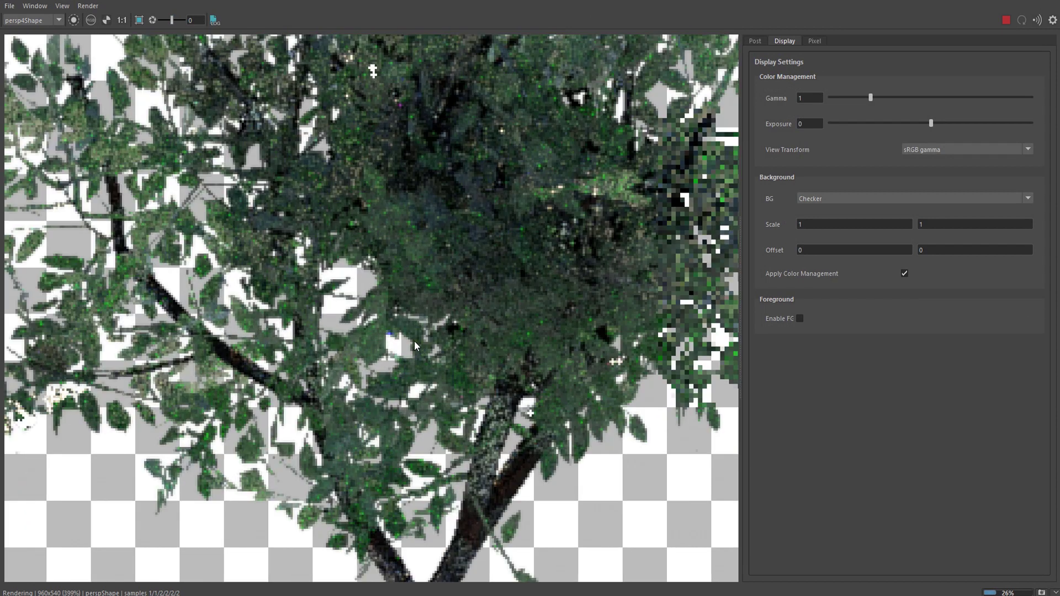
scroll(541, 232, down, 3)
scroll(549, 207, up, 2)
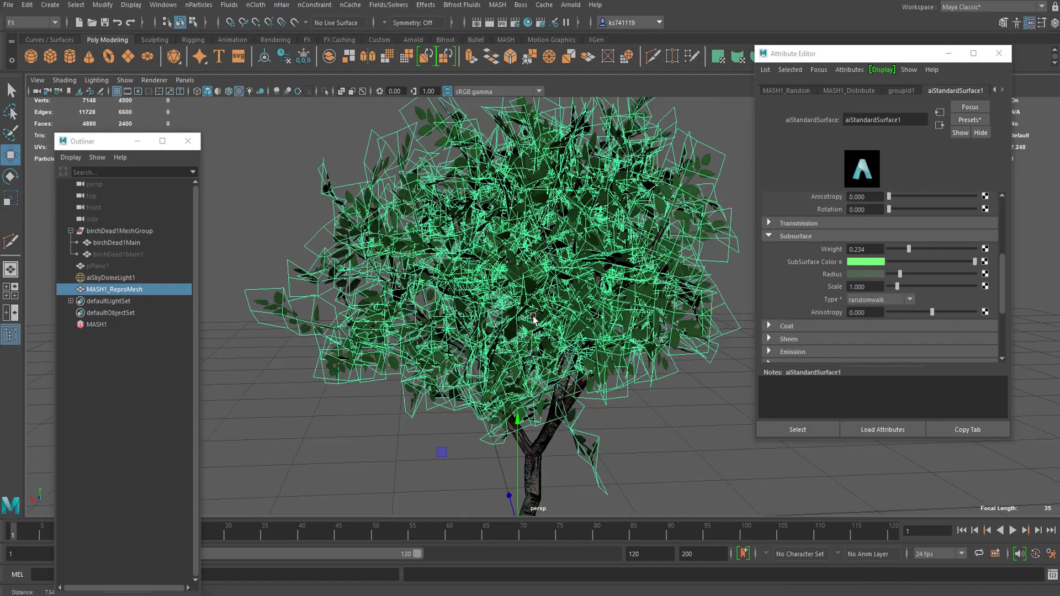
Turn on the resolution gate for the perspective camera and set its fit to Overscan.
click(37, 80)
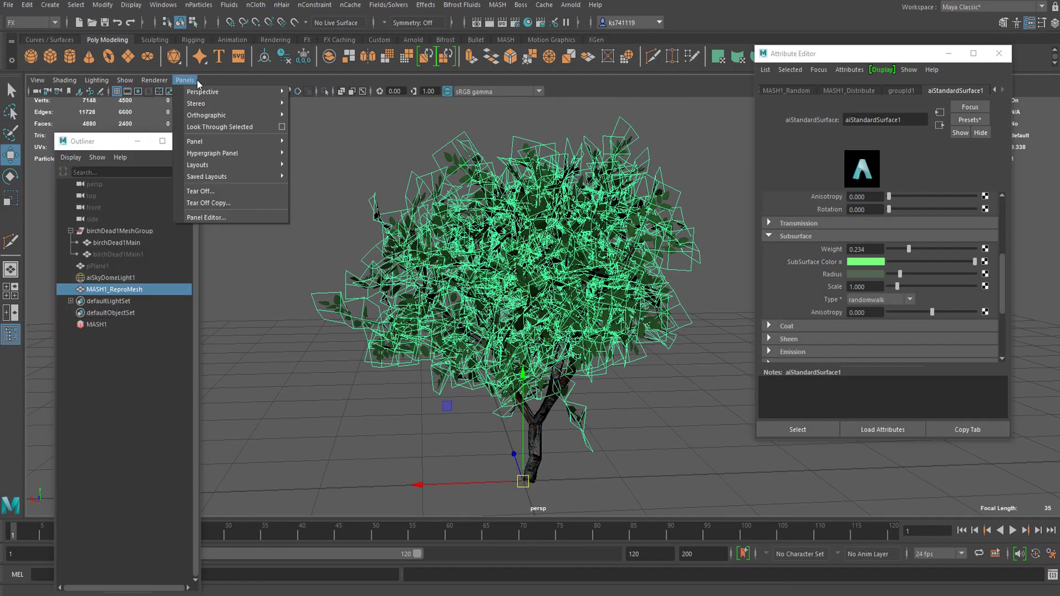
mouse_move(210, 91)
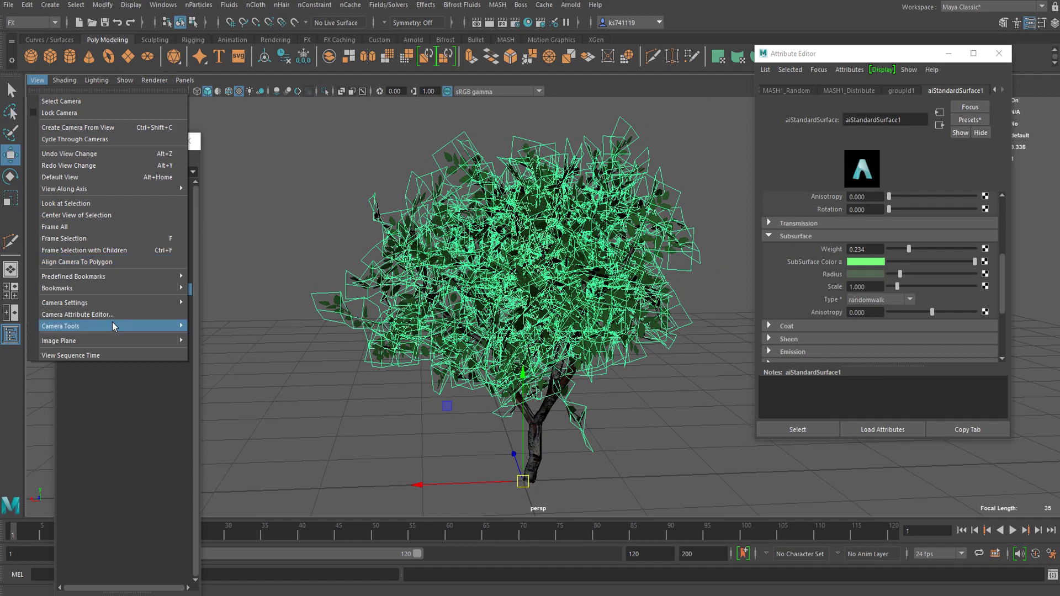
mouse_move(103, 307)
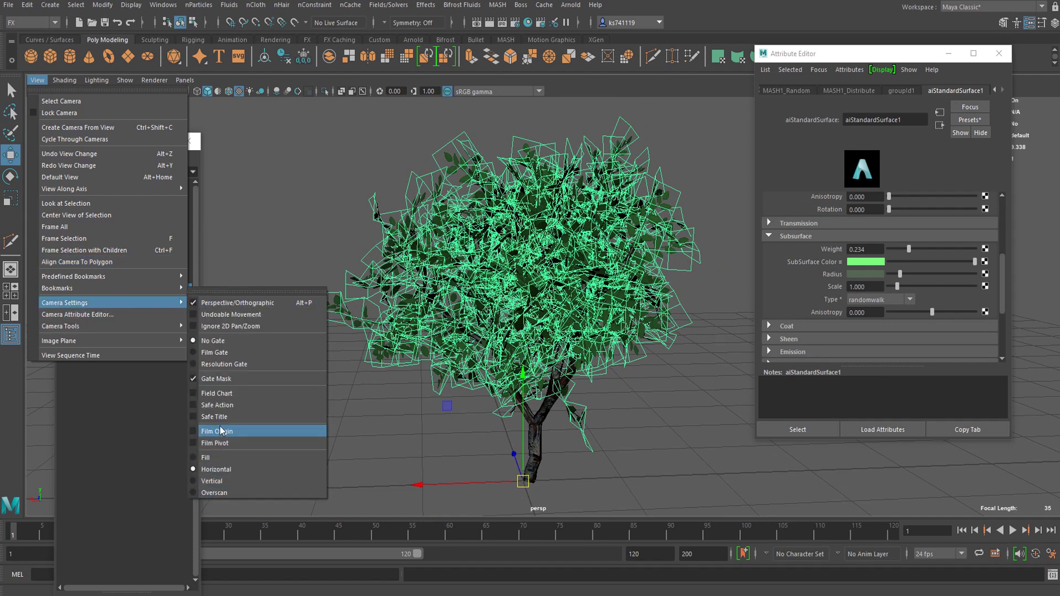
click(227, 380)
click(37, 80)
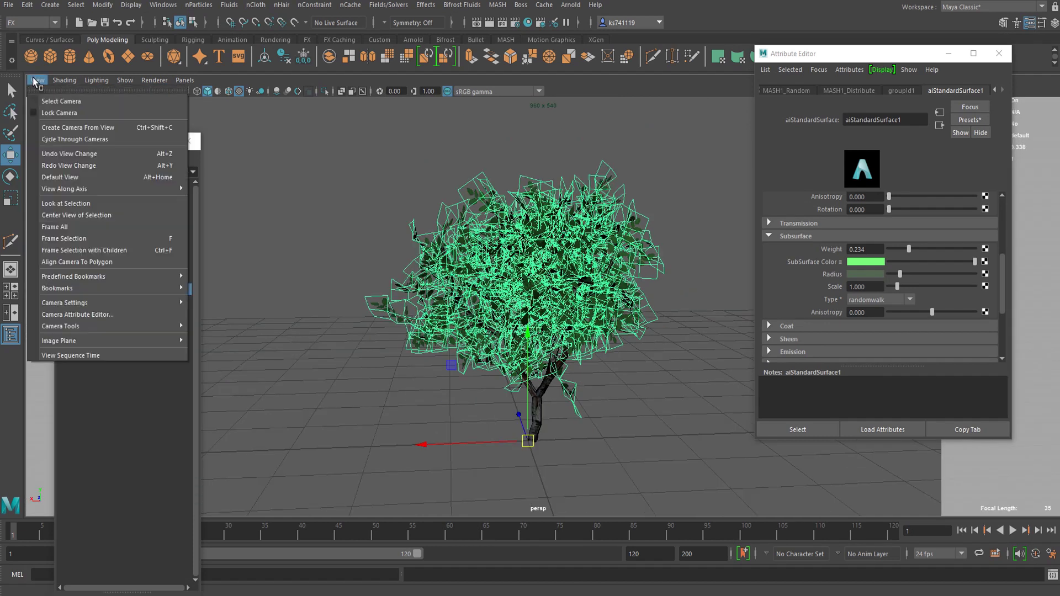
mouse_move(166, 302)
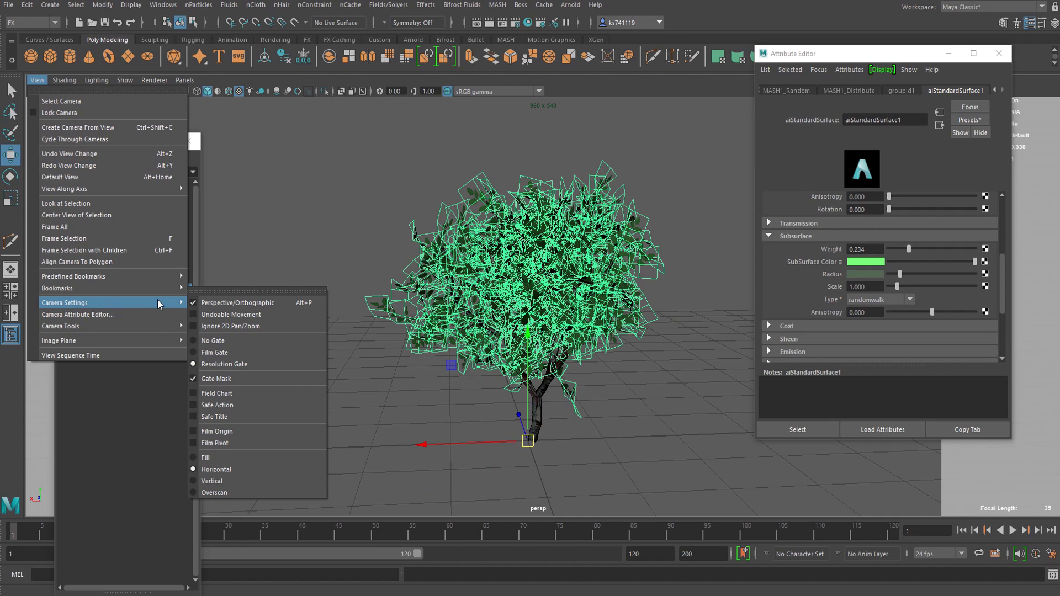
click(215, 492)
Frame the tree within the resolution gate and render it again in the Arnold RenderView.
alt+right_drag(519, 298, 521, 272)
scroll(522, 273, up, 5)
scroll(601, 300, down, 2)
click(570, 5)
click(582, 26)
scroll(342, 292, down, 2)
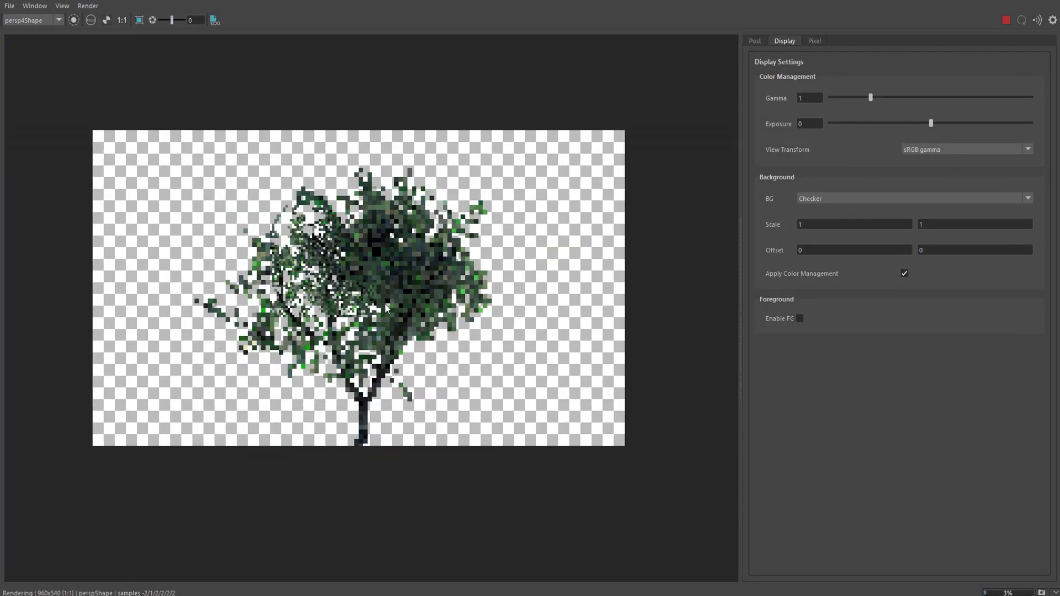
Examine the rendered crown and branches at different magnifications and close the RenderView.
middle_drag(385, 304, 430, 289)
scroll(429, 290, up, 1)
middle_drag(425, 340, 459, 310)
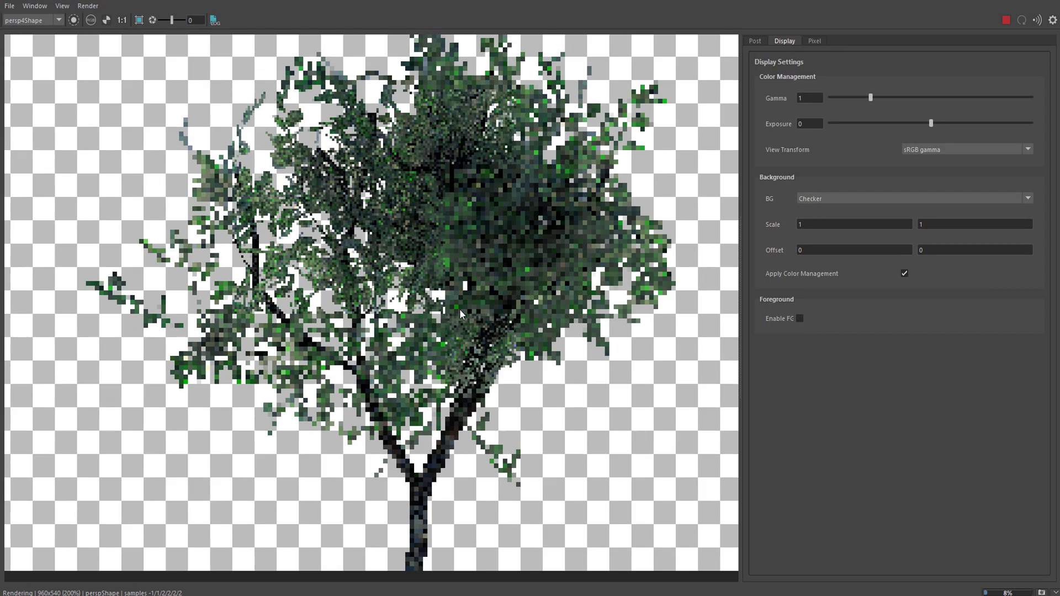
scroll(455, 334, up, 2)
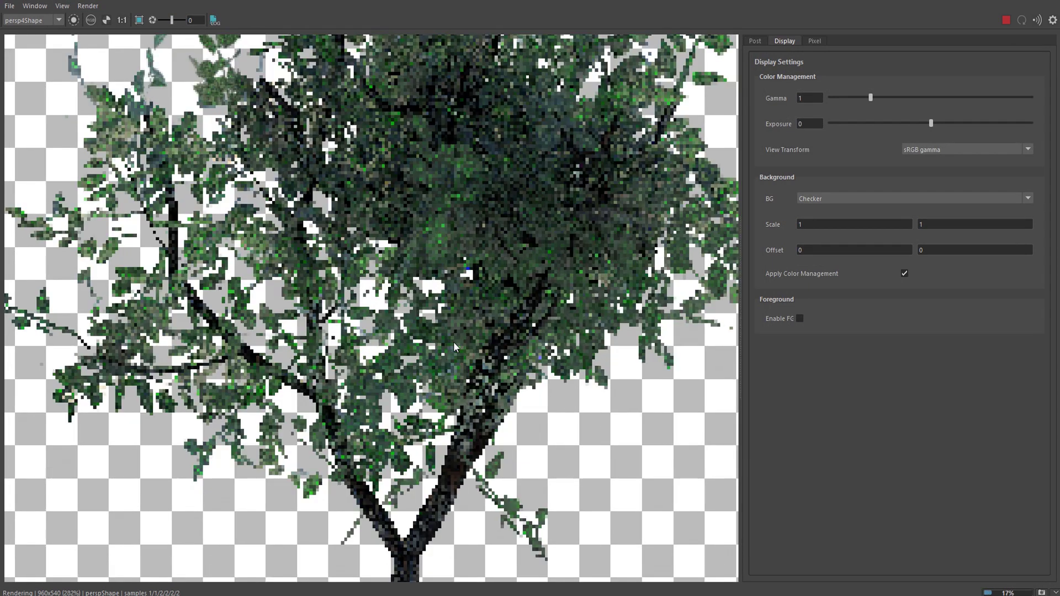
scroll(445, 355, down, 4)
scroll(462, 331, up, 2)
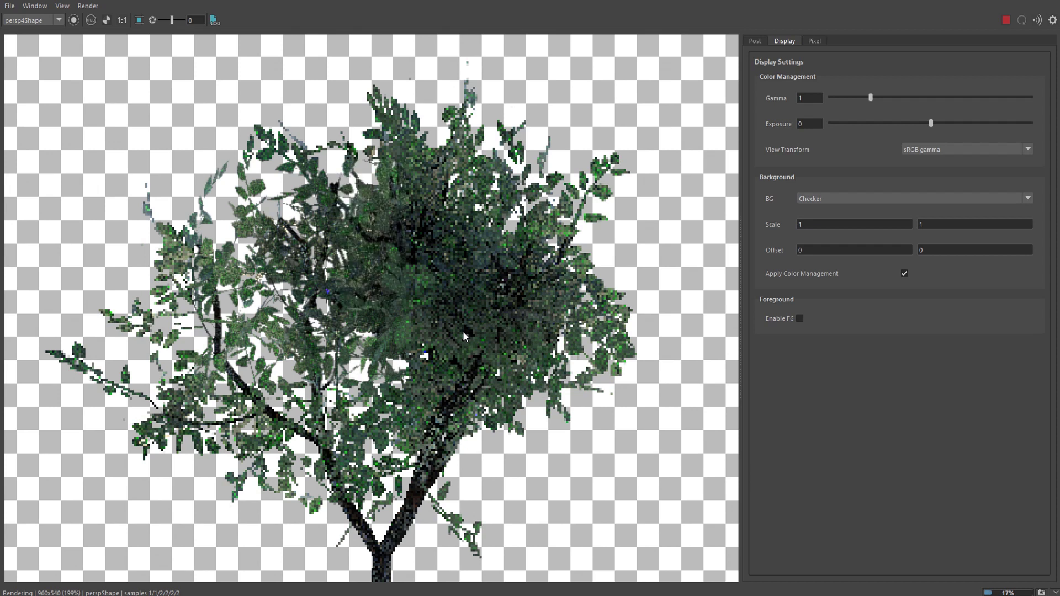
middle_drag(436, 337, 482, 309)
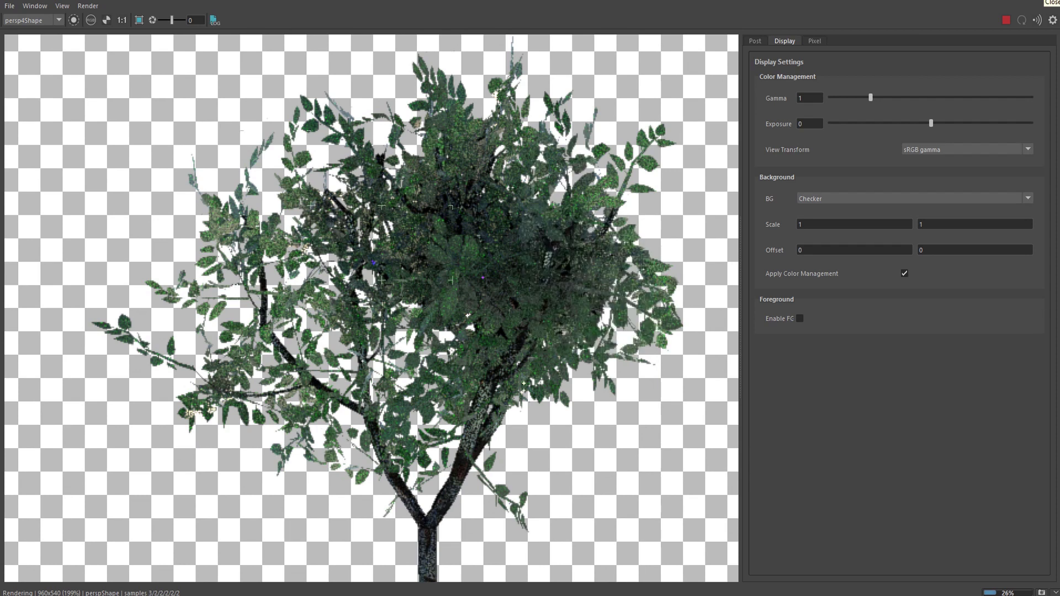
click(1054, 4)
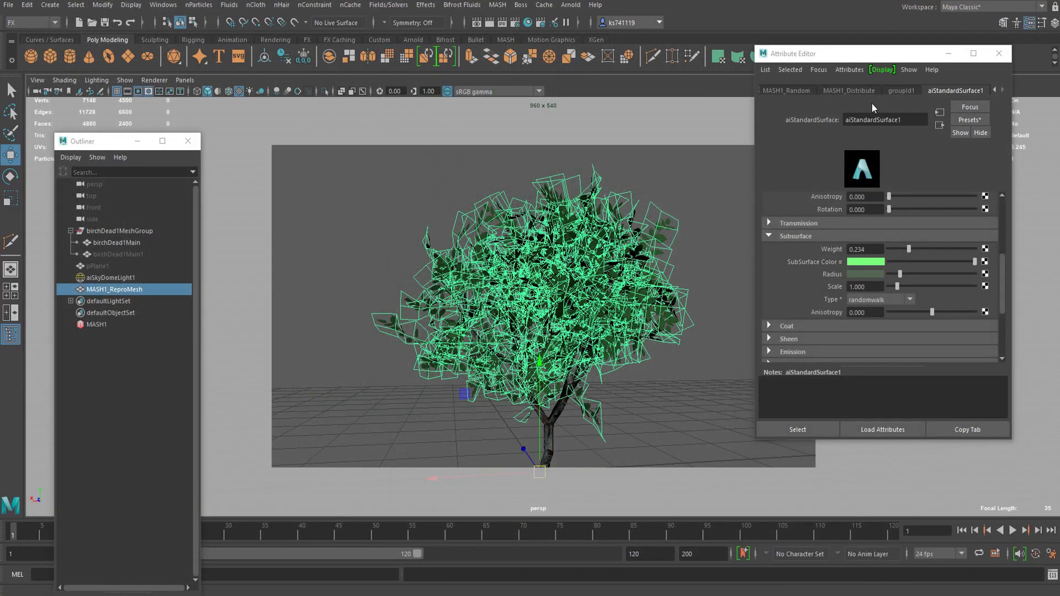
Reduce the number of points in the MASH1_Distribute node to 101 to thin out the foliage.
click(83, 334)
click(121, 324)
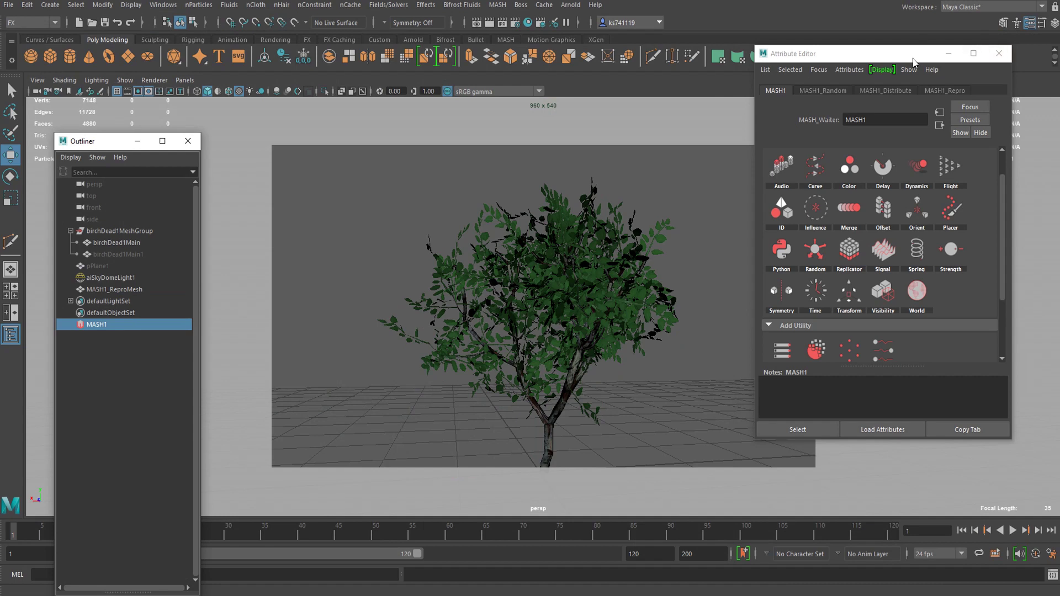
click(933, 90)
click(884, 90)
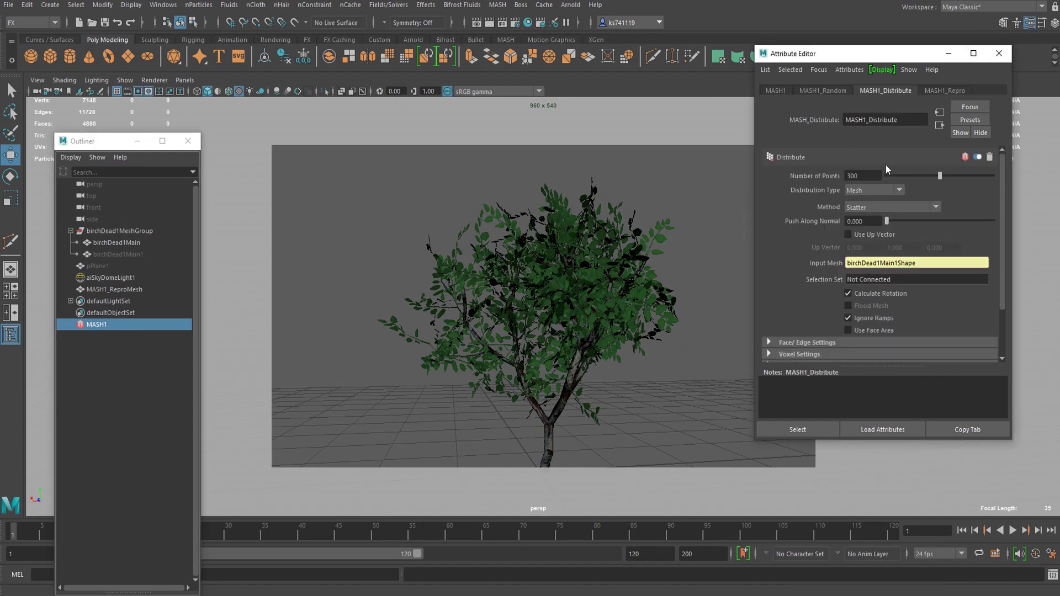
drag(906, 175, 905, 176)
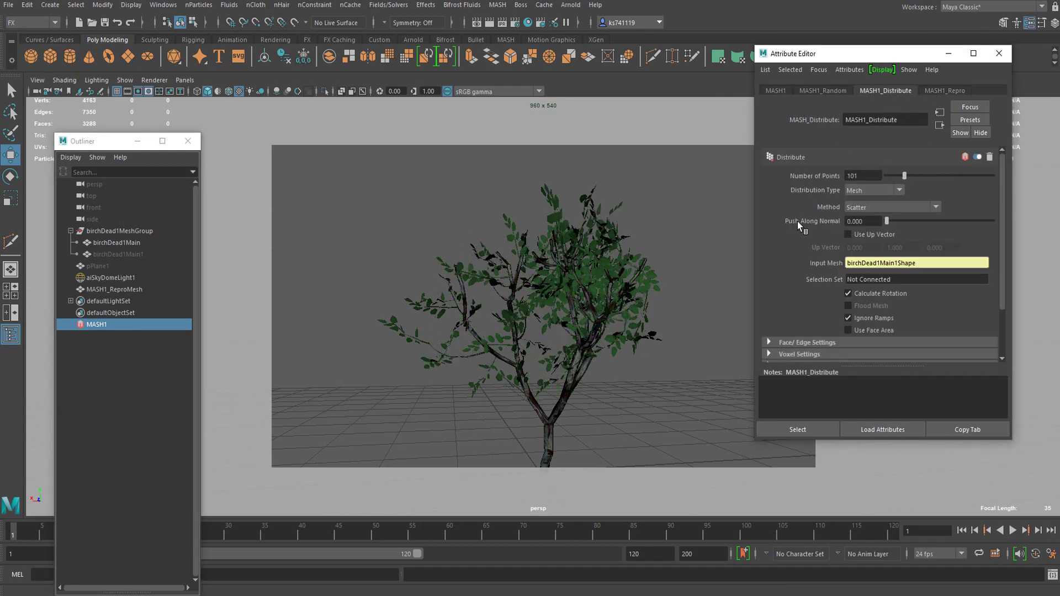
Bring up the MASH1 network's attributes, switch to Photos and look through the branch textures from branch_o.png to b_color.png.
click(811, 91)
click(791, 92)
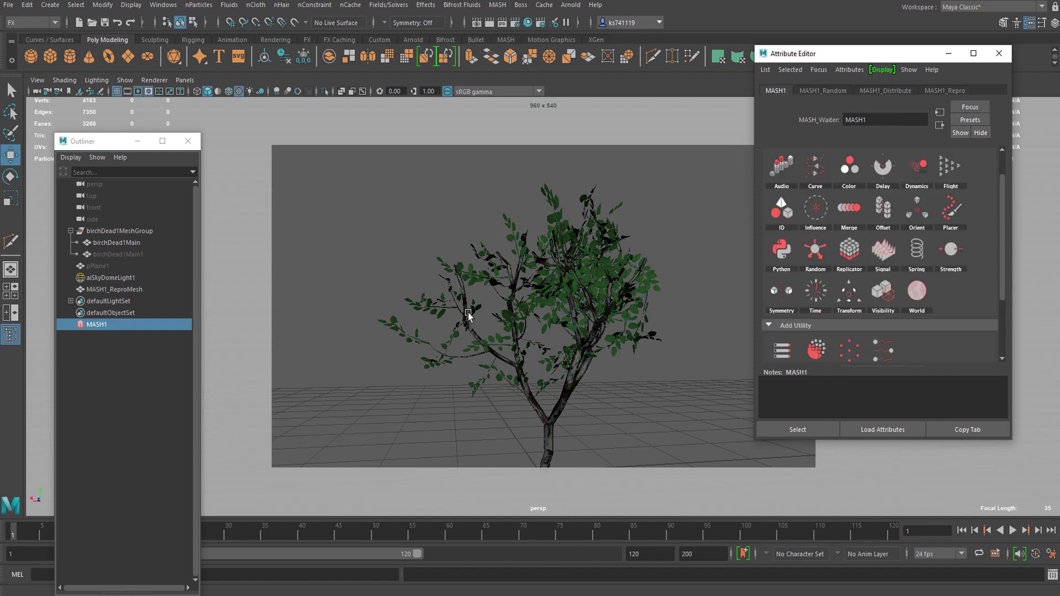
mouse_move(624, 595)
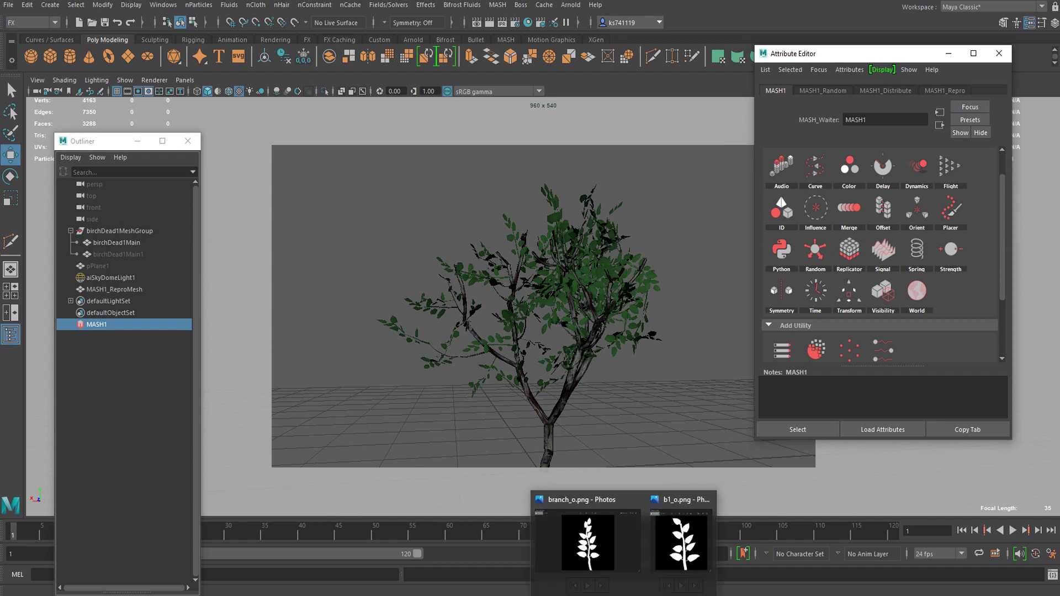
click(613, 547)
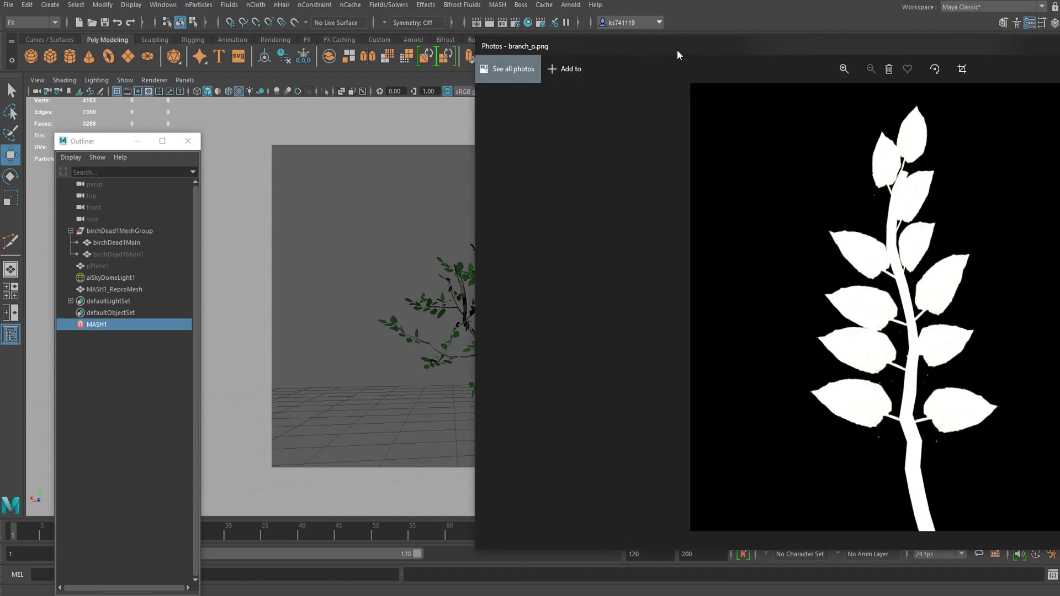
drag(676, 48, 314, 74)
click(953, 326)
click(953, 327)
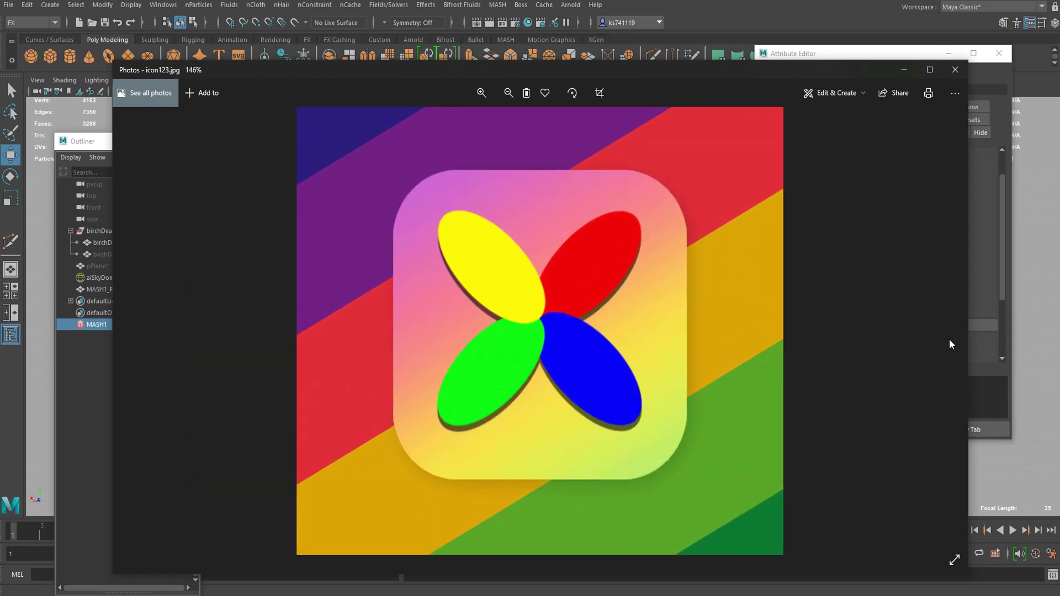
click(135, 326)
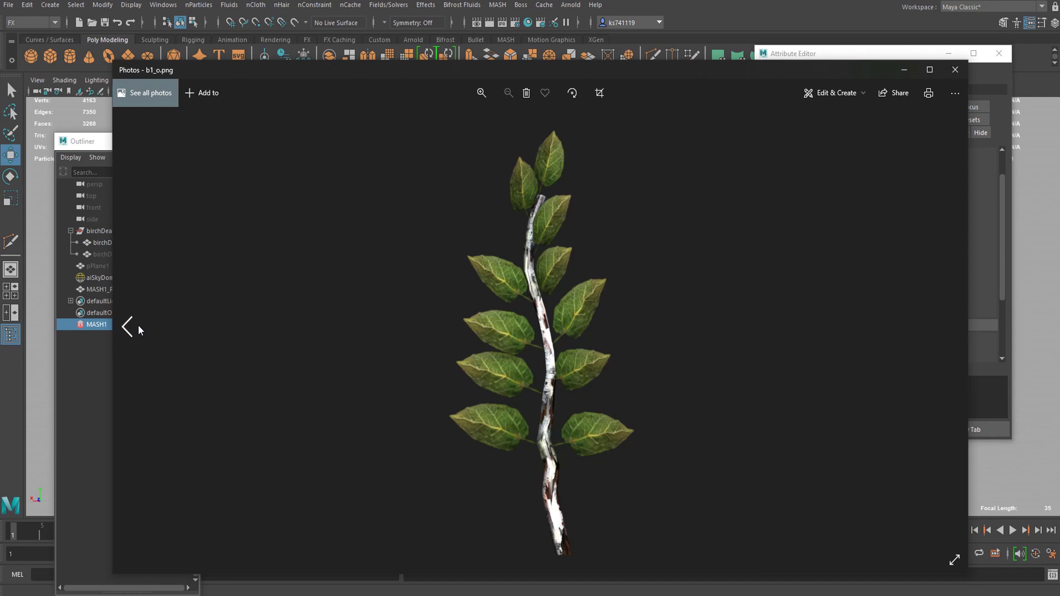
click(138, 327)
click(136, 326)
click(136, 327)
click(135, 328)
double_click(134, 329)
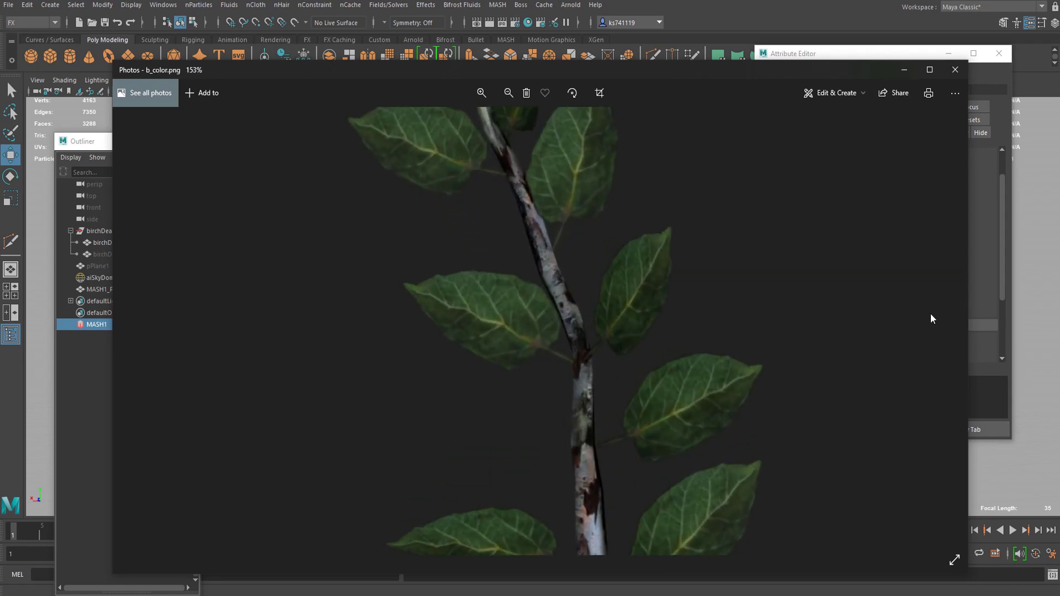
click(905, 70)
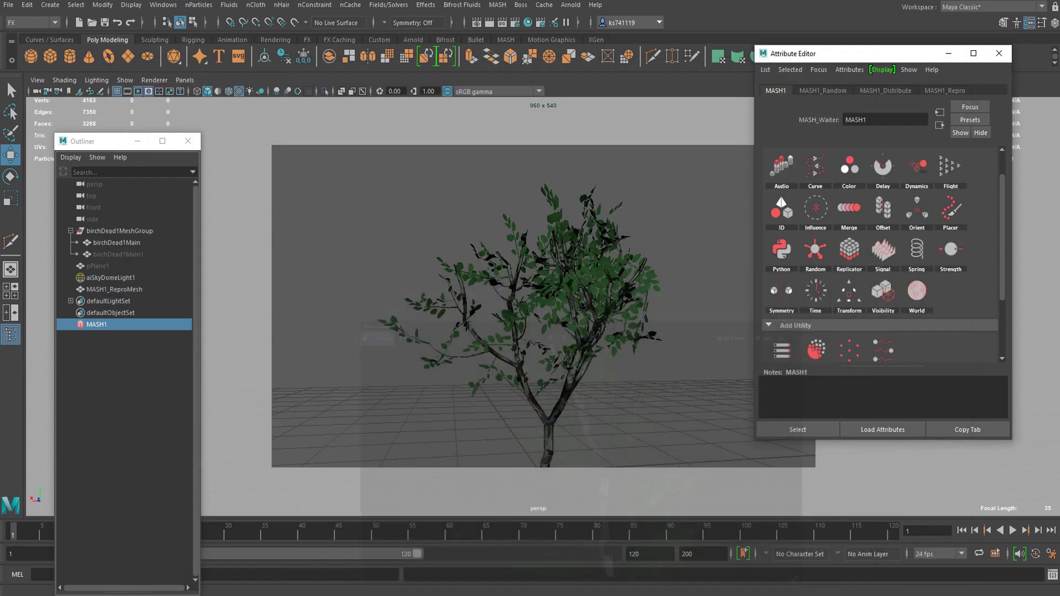
Switch to the Desktop folder and examine the tree render tree_hd1.png at full-window size.
mouse_move(88, 594)
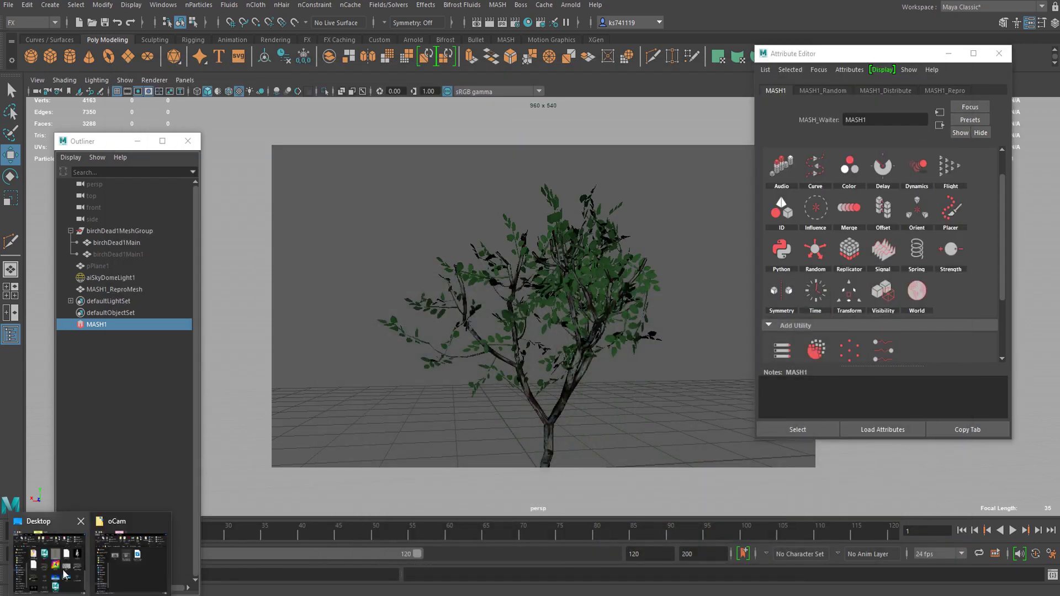
click(62, 572)
scroll(574, 279, down, 2)
scroll(681, 429, up, 5)
scroll(680, 426, down, 5)
scroll(680, 426, up, 3)
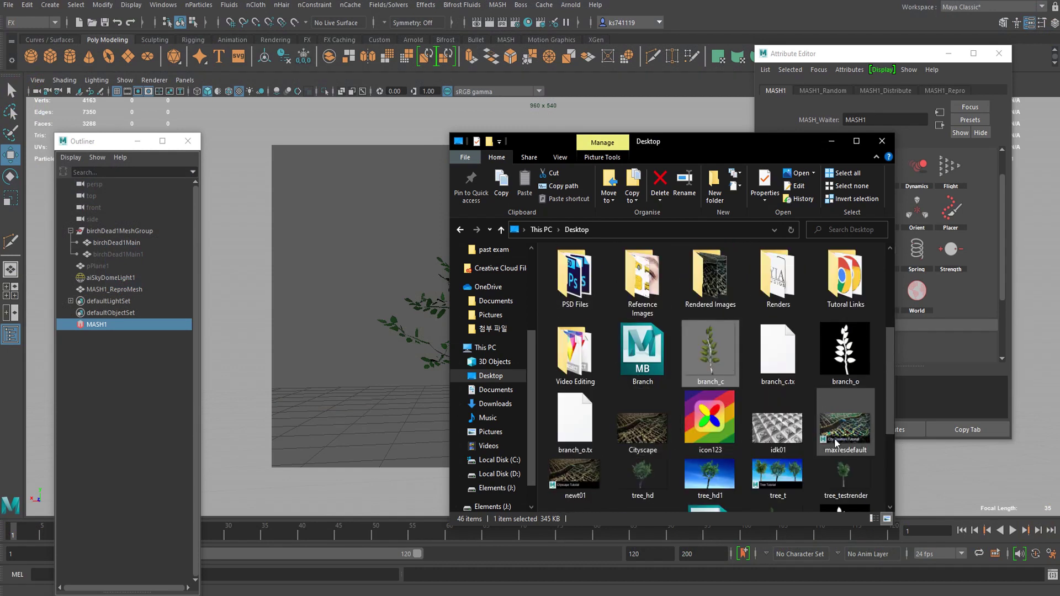
scroll(833, 438, down, 3)
double_click(710, 280)
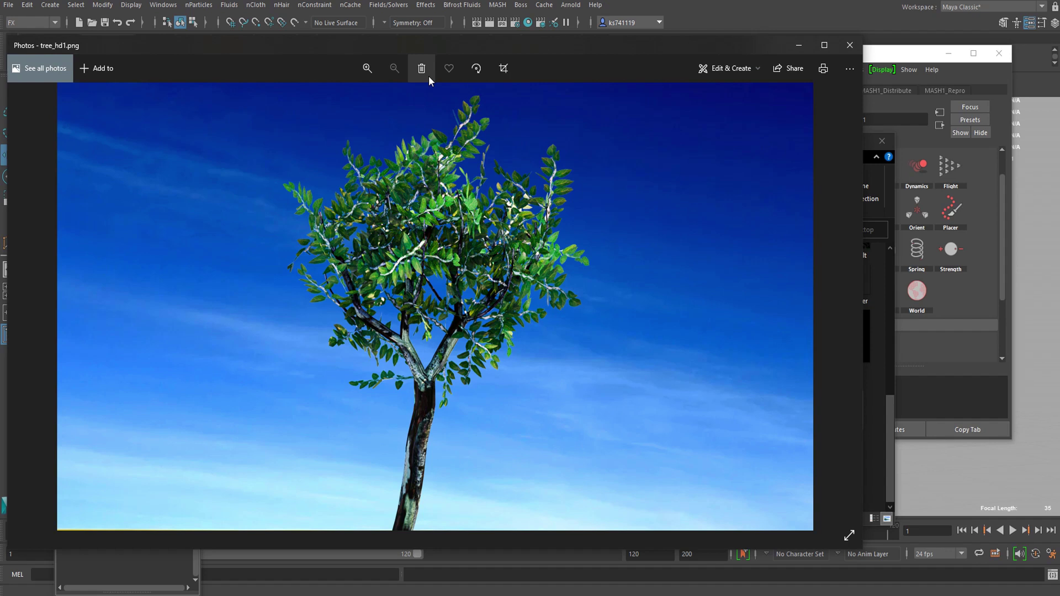
double_click(427, 51)
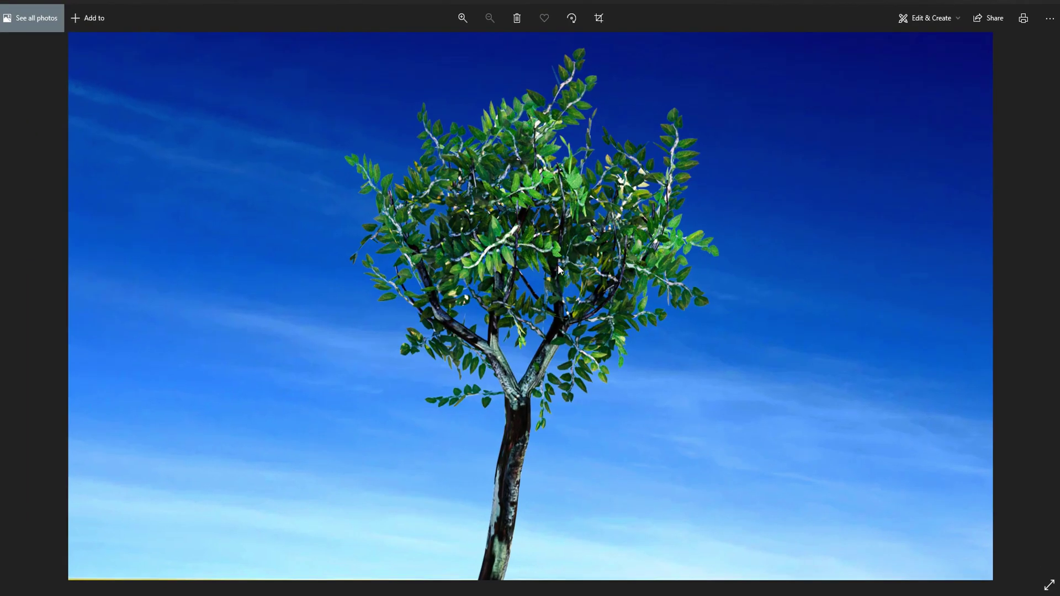
double_click(559, 268)
double_click(568, 256)
click(1049, 2)
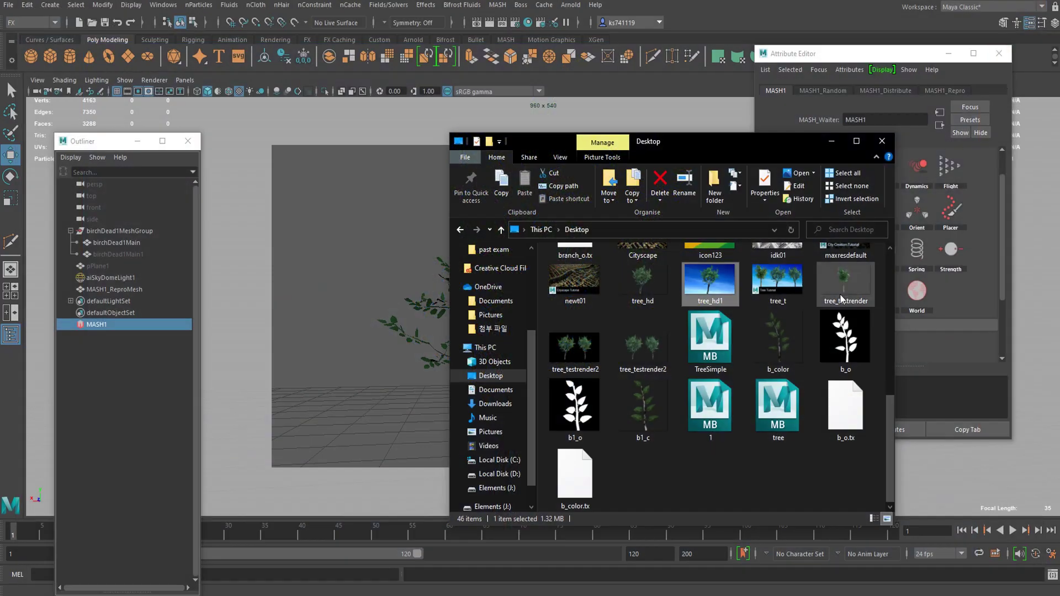
View the tree_t and tree_testrender2 images from the Desktop folder, examine the rendered foliage up close, and return to Maya.
click(799, 295)
double_click(795, 298)
click(1049, 2)
scroll(763, 313, up, 5)
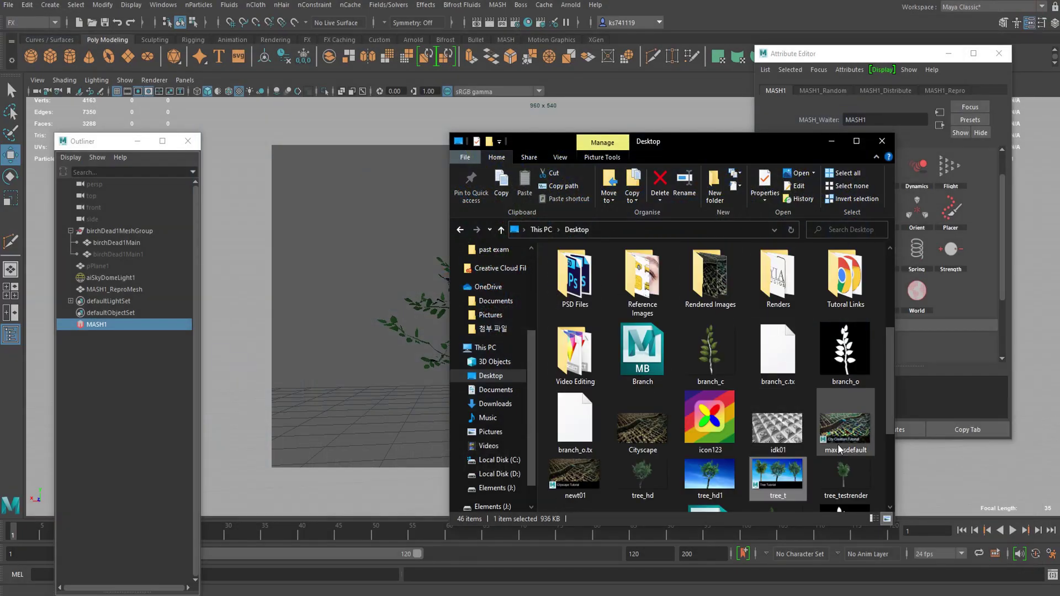
scroll(658, 436, down, 5)
double_click(642, 337)
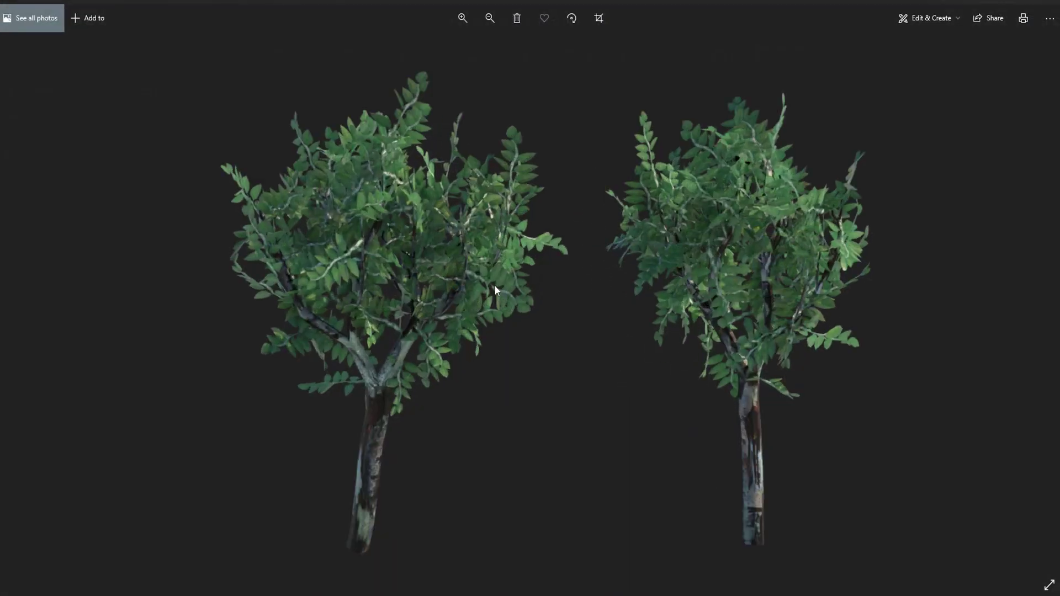
scroll(495, 285, up, 2)
drag(435, 257, 456, 302)
scroll(456, 302, down, 3)
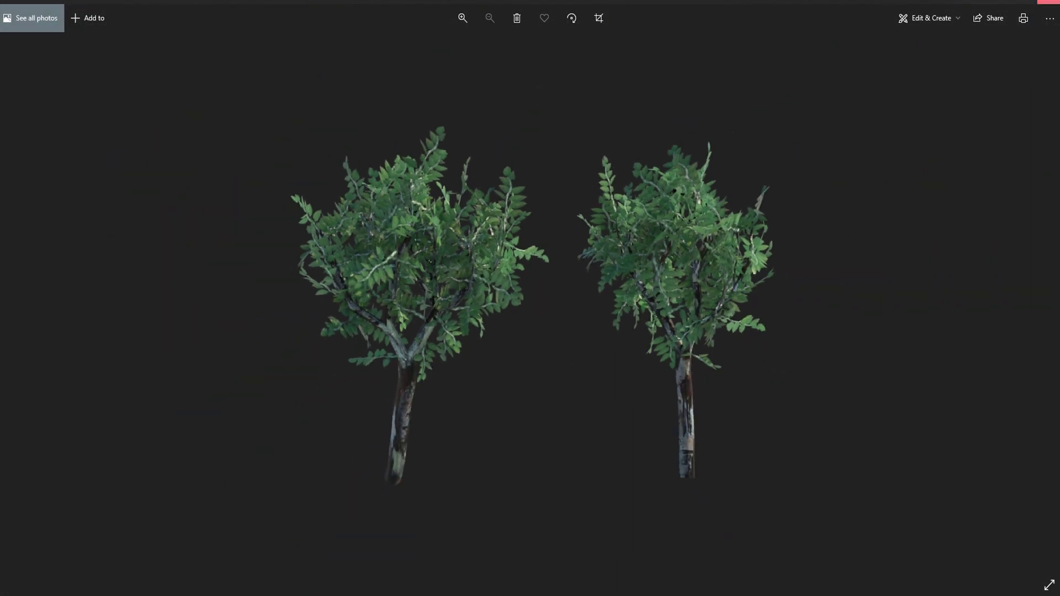
click(1047, 2)
click(835, 138)
Clear the foliage selection and start an Arnold render of the tree.
click(649, 335)
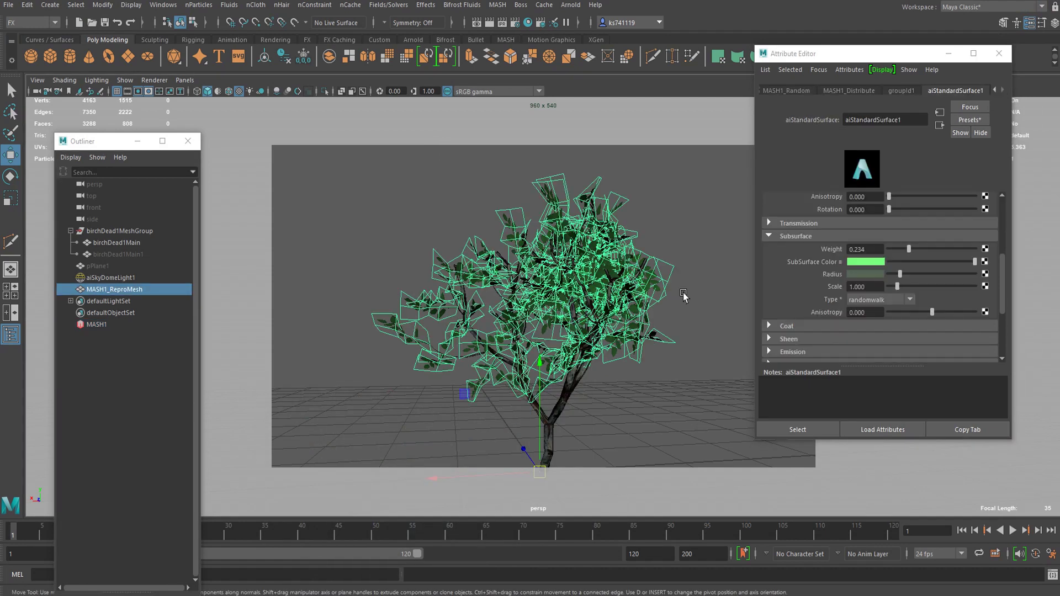
click(670, 153)
click(573, 5)
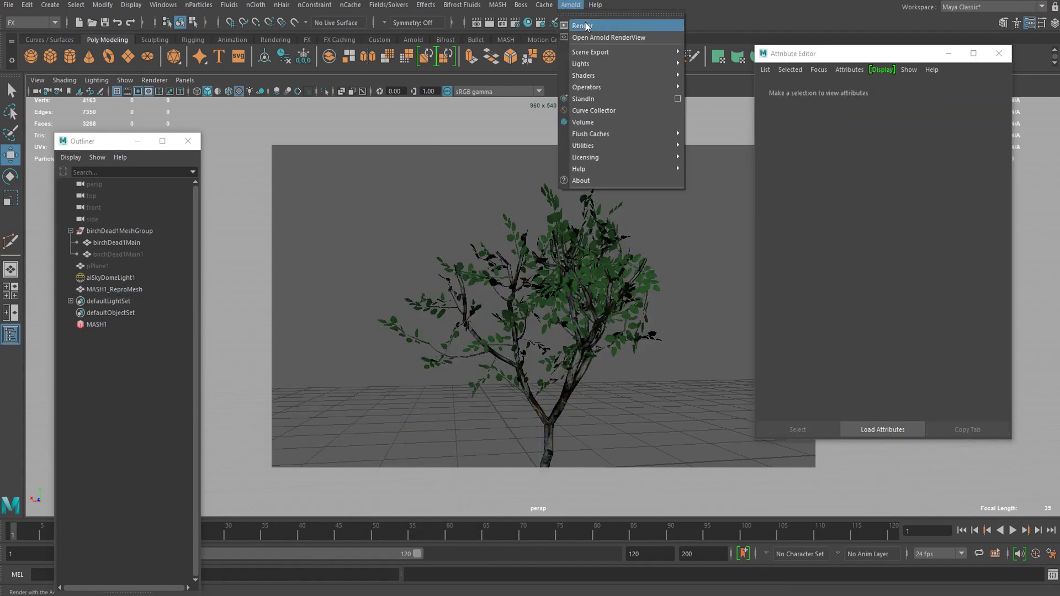
click(585, 25)
Select the MASH1 network, play the timeline to check the foliage for motion, and return to the first frame.
click(101, 327)
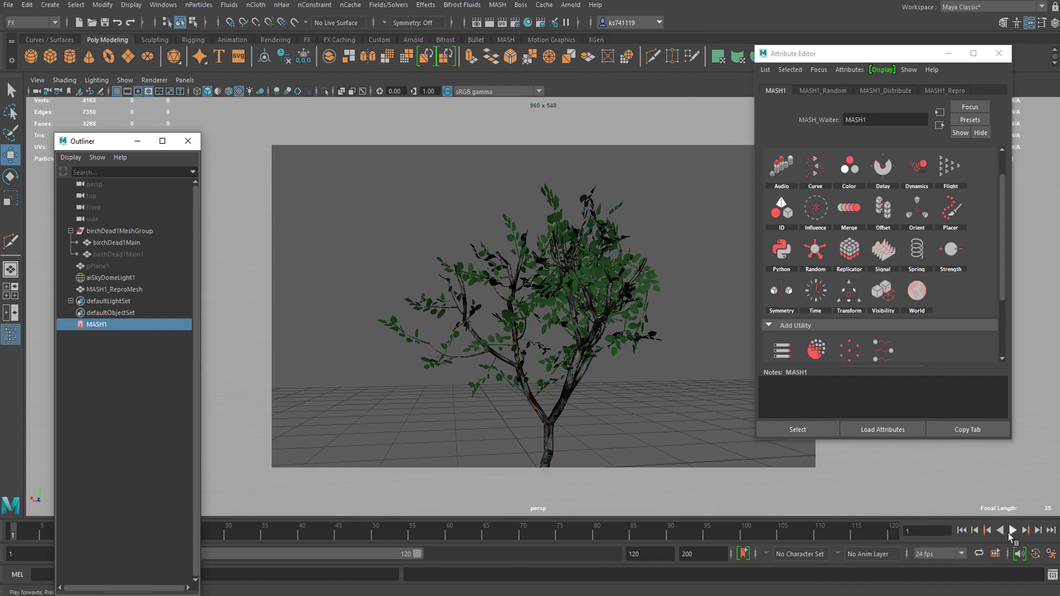
click(960, 339)
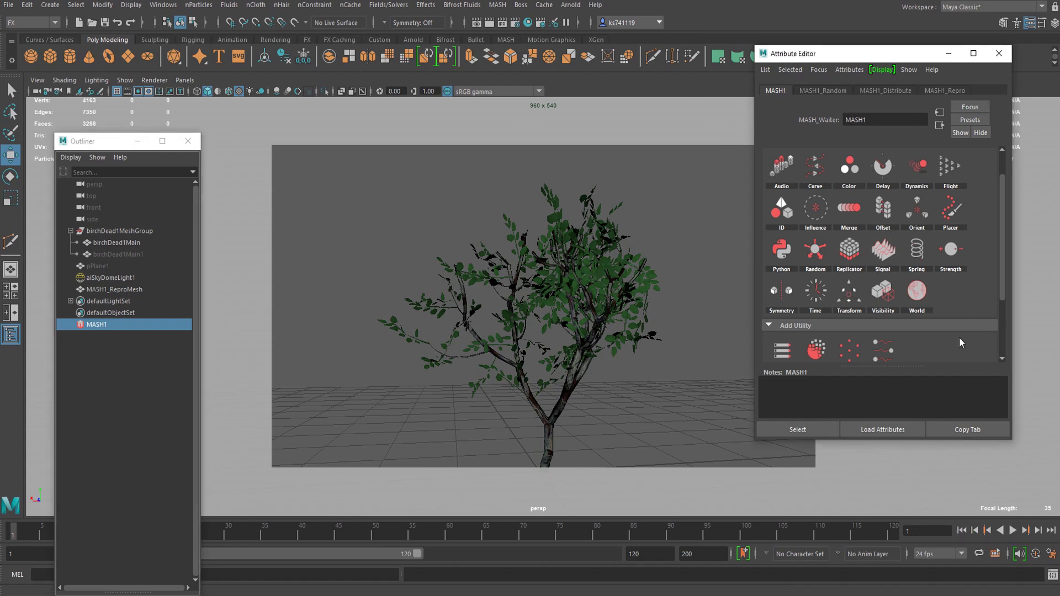
click(1012, 530)
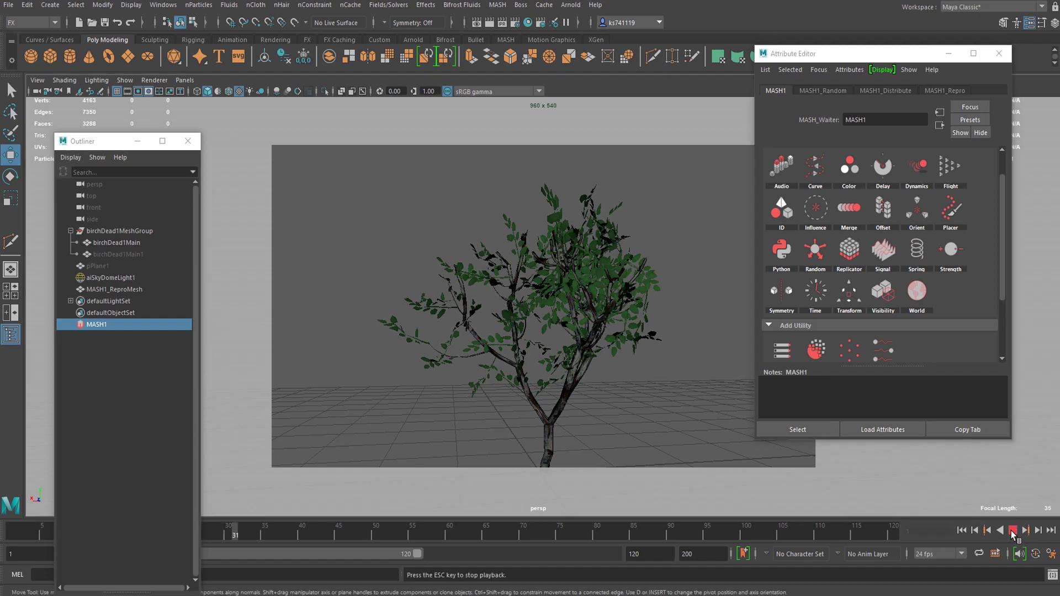
click(961, 530)
Add a Signal node to the MASH1 network and set its Position X, Y and Z to 0.
scroll(850, 249, up, 2)
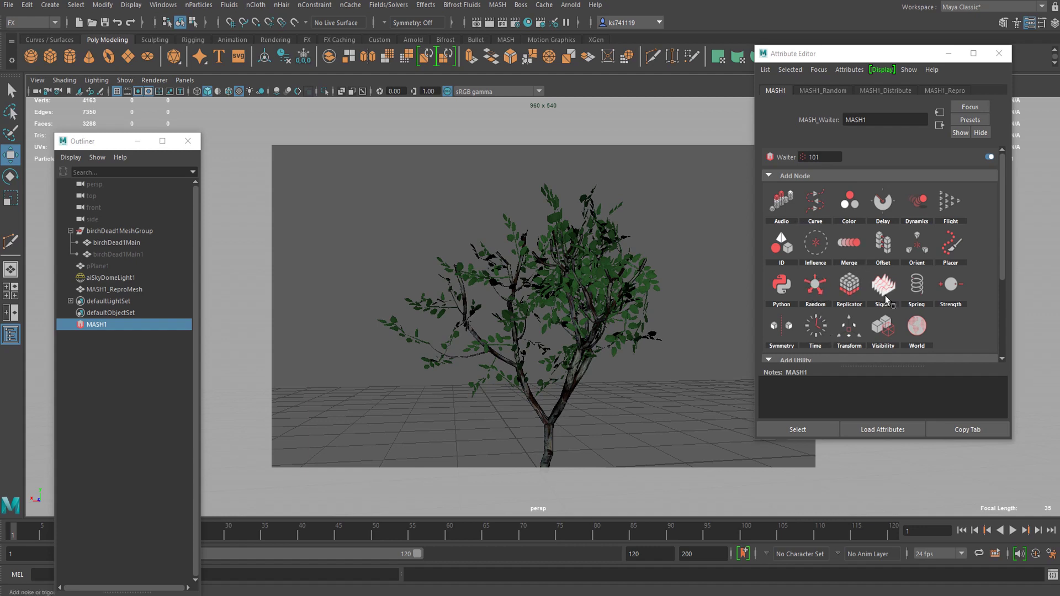
scroll(884, 257, down, 1)
scroll(913, 251, up, 1)
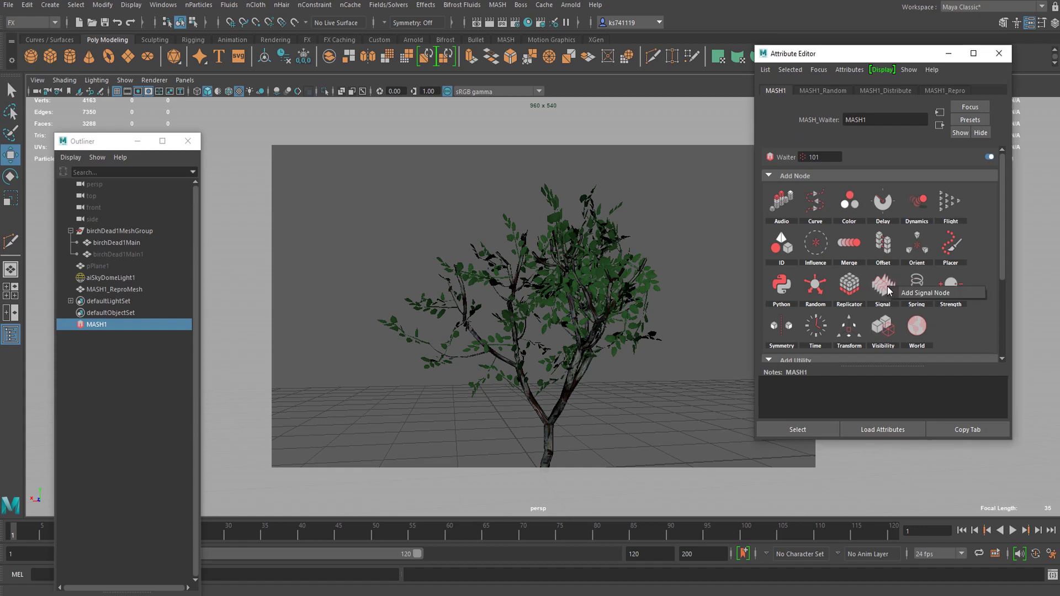
click(883, 287)
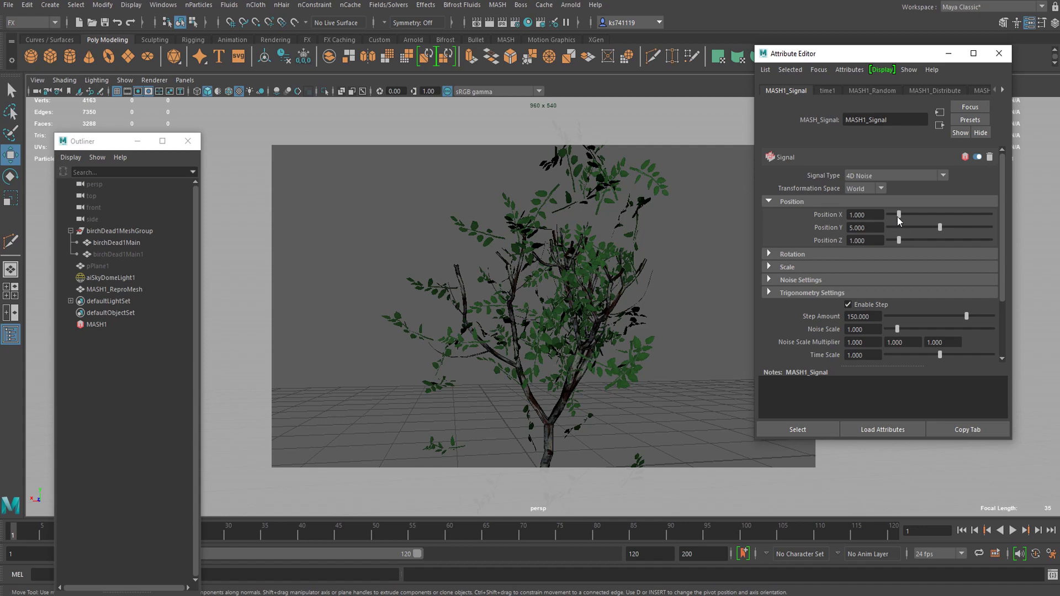
drag(898, 215, 887, 243)
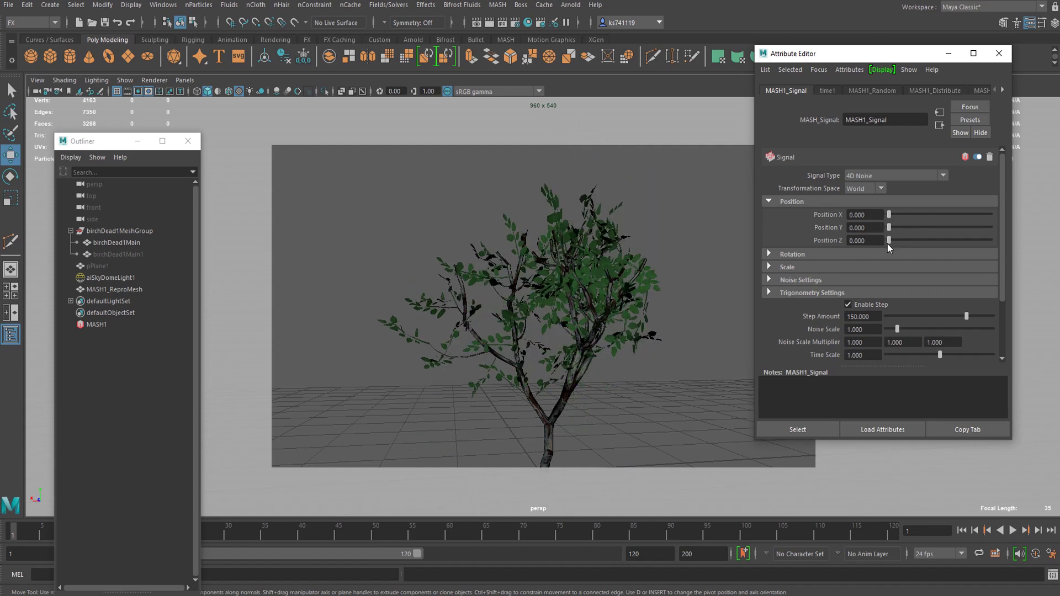
Set the Signal node's Rotation X to 11.868 and its Rotation Y and Z to 10.879.
click(787, 254)
click(794, 202)
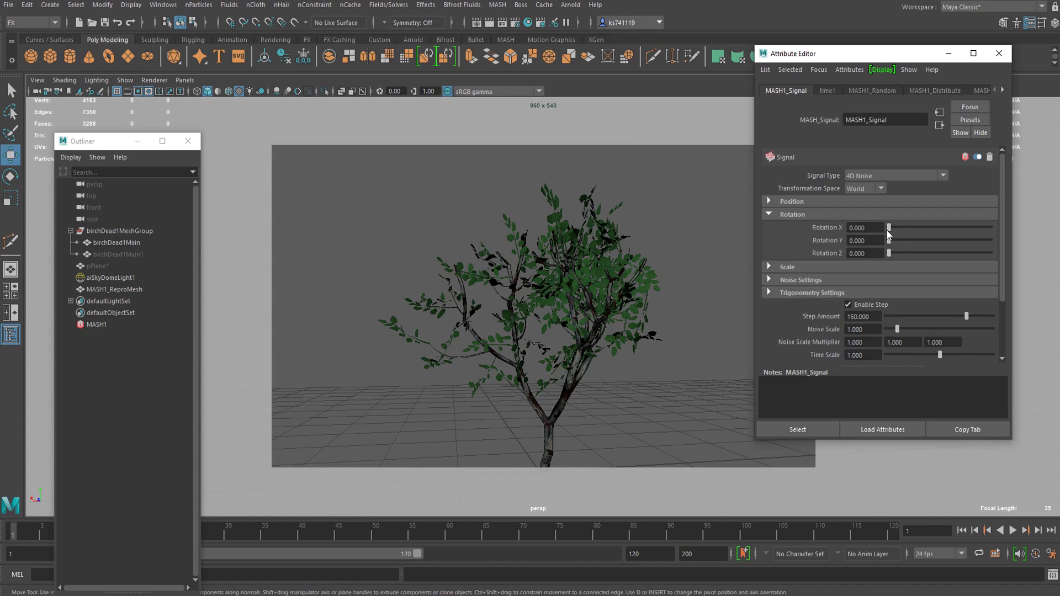
click(789, 267)
click(797, 267)
drag(893, 225, 896, 253)
Set the Octaves in the Signal node's noise settings to 2.
scroll(885, 293, down, 2)
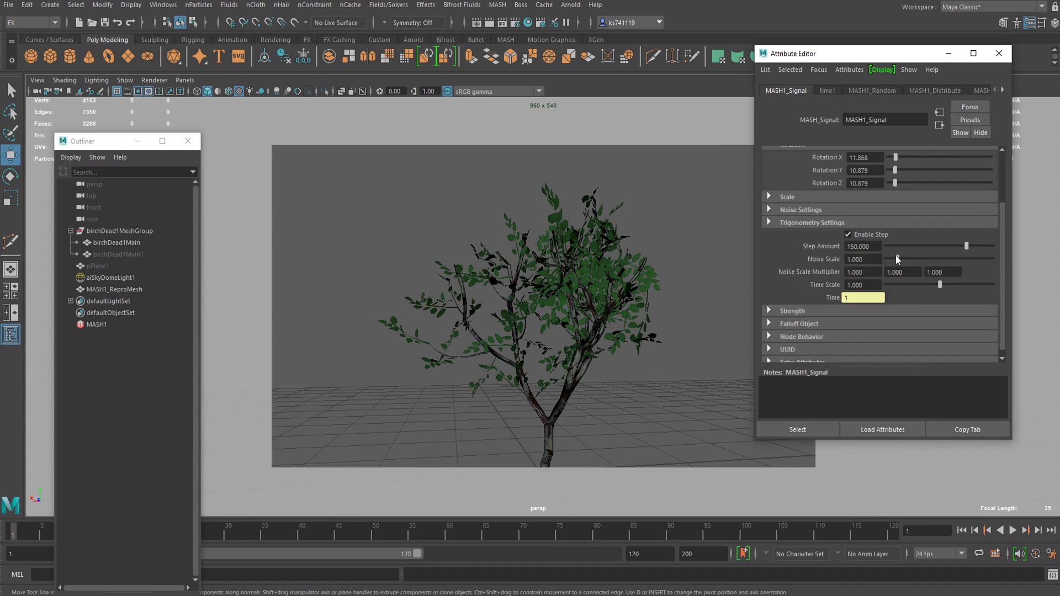
click(797, 210)
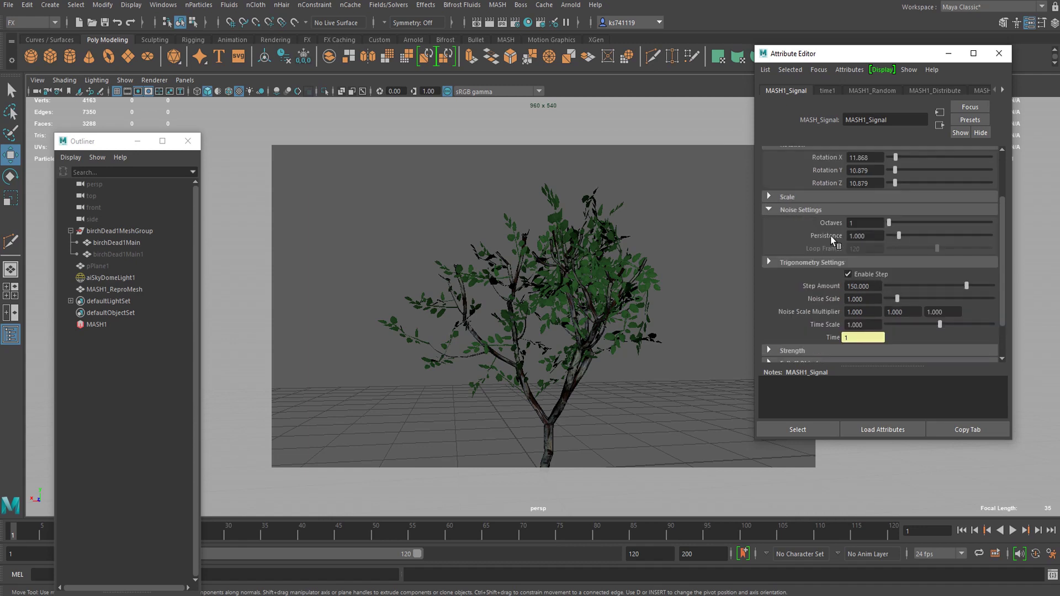
click(900, 222)
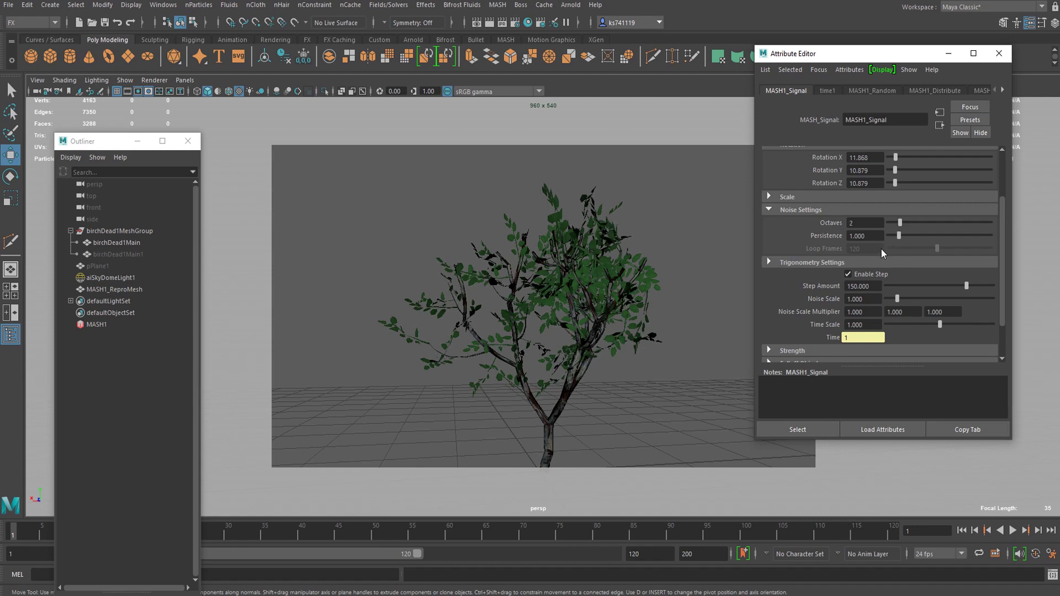
scroll(873, 236, down, 1)
scroll(874, 245, up, 1)
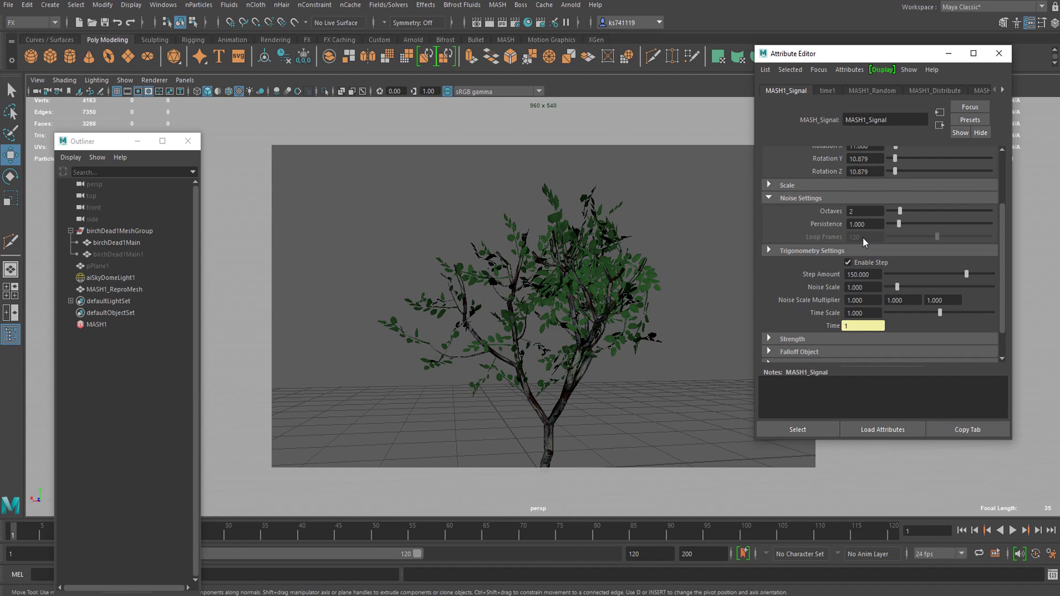
scroll(863, 237, down, 1)
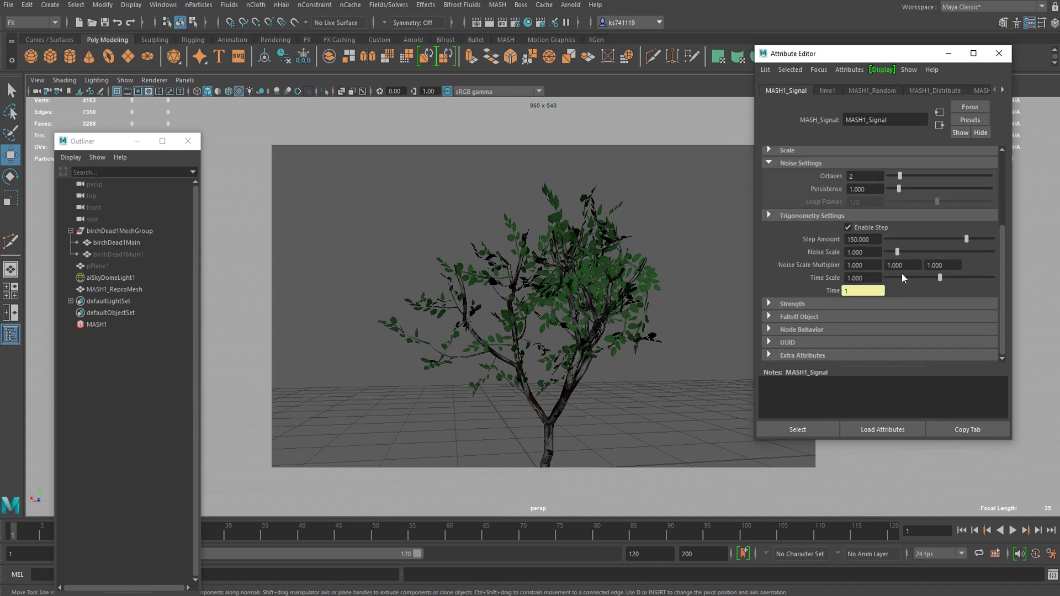
Play back the foliage animation and reduce the Signal node's Noise Scale to 0.684.
click(1013, 530)
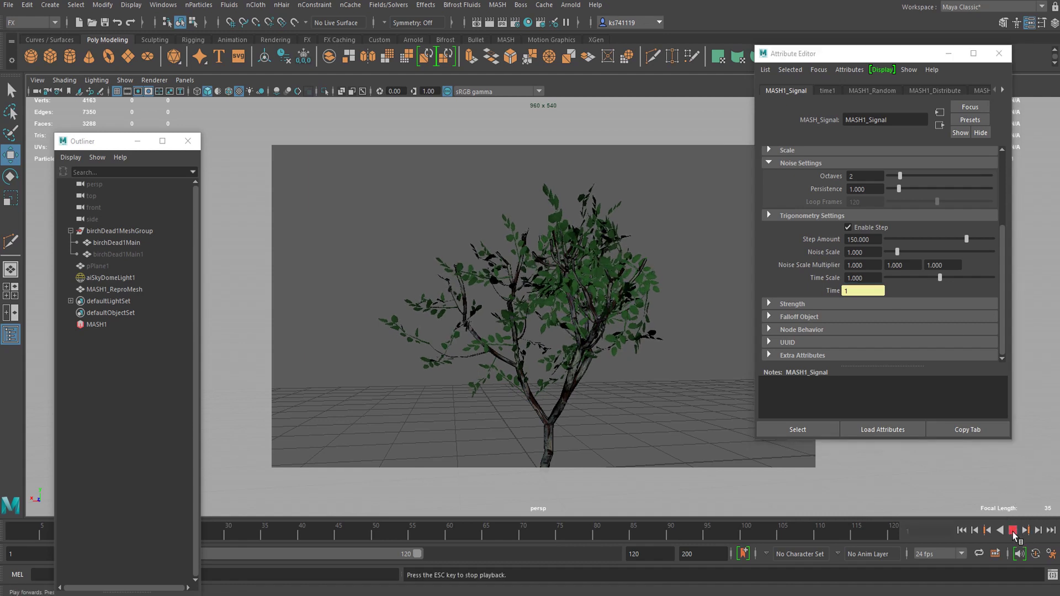
scroll(857, 325, up, 1)
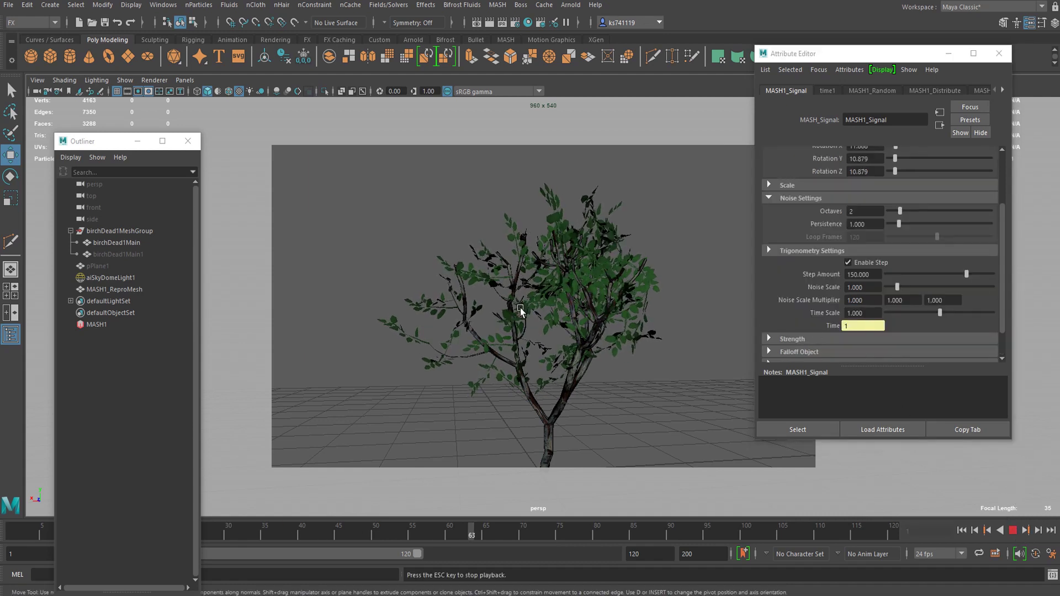
scroll(925, 257, down, 1)
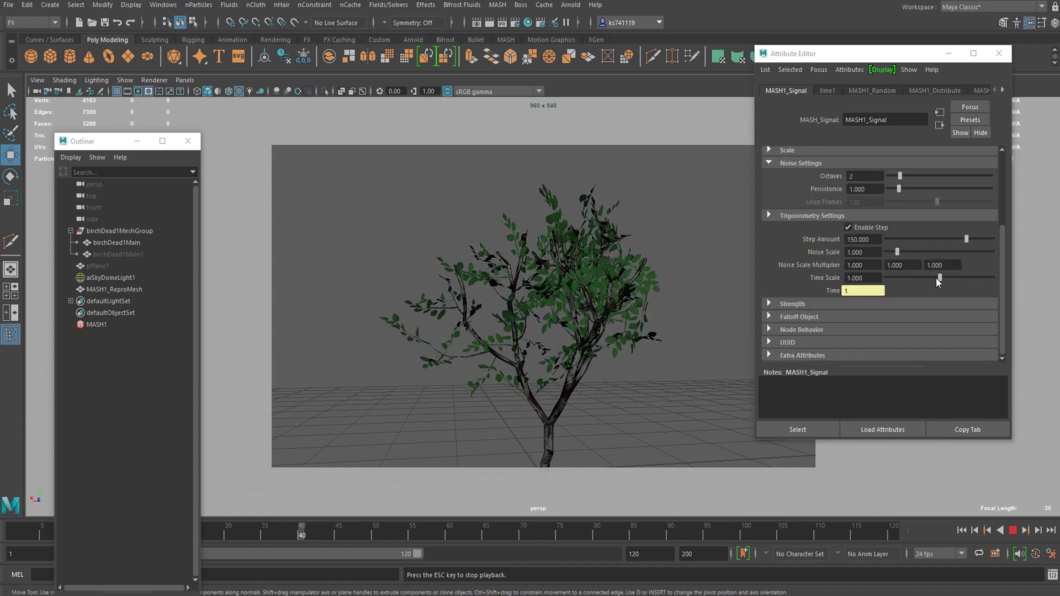
drag(897, 252, 892, 254)
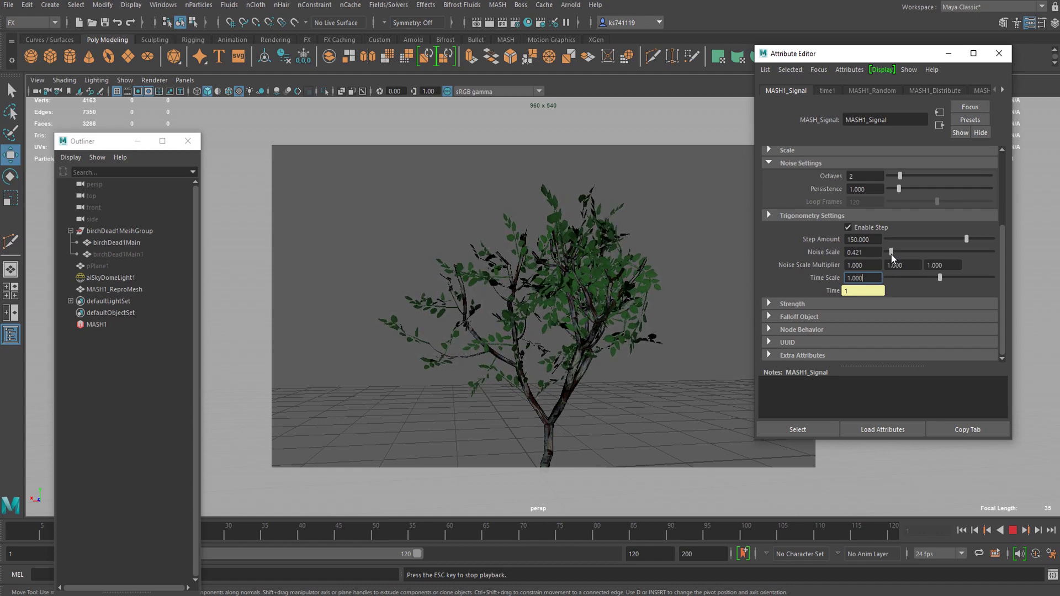
drag(891, 255, 890, 256)
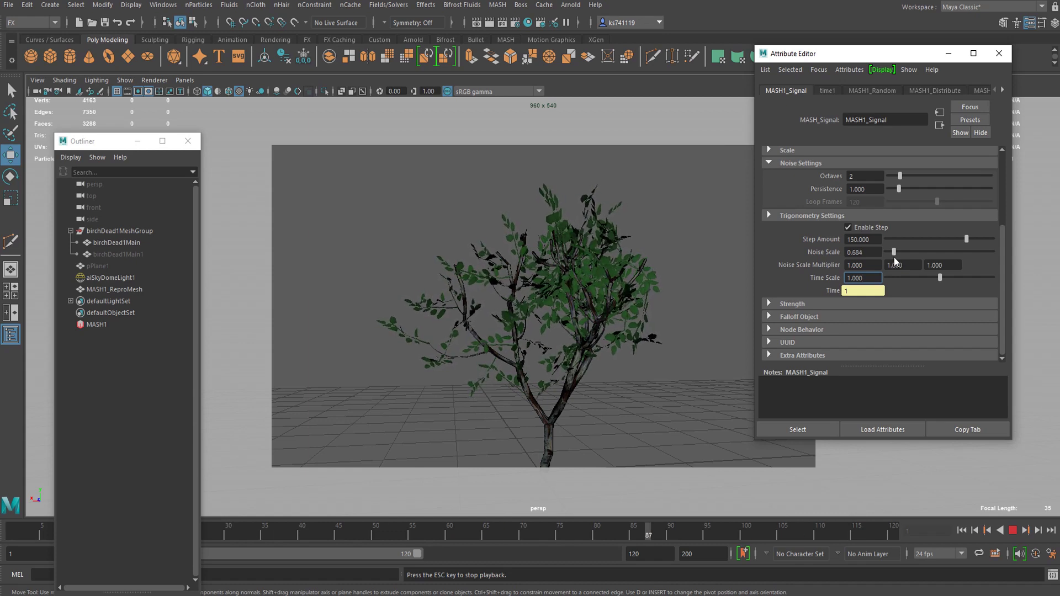
Reduce the Signal node's Noise Scale to 0.263 and set its Octaves to 3.
mouse_move(893, 256)
mouse_down()
mouse_move(976, 252)
mouse_move(889, 268)
mouse_up()
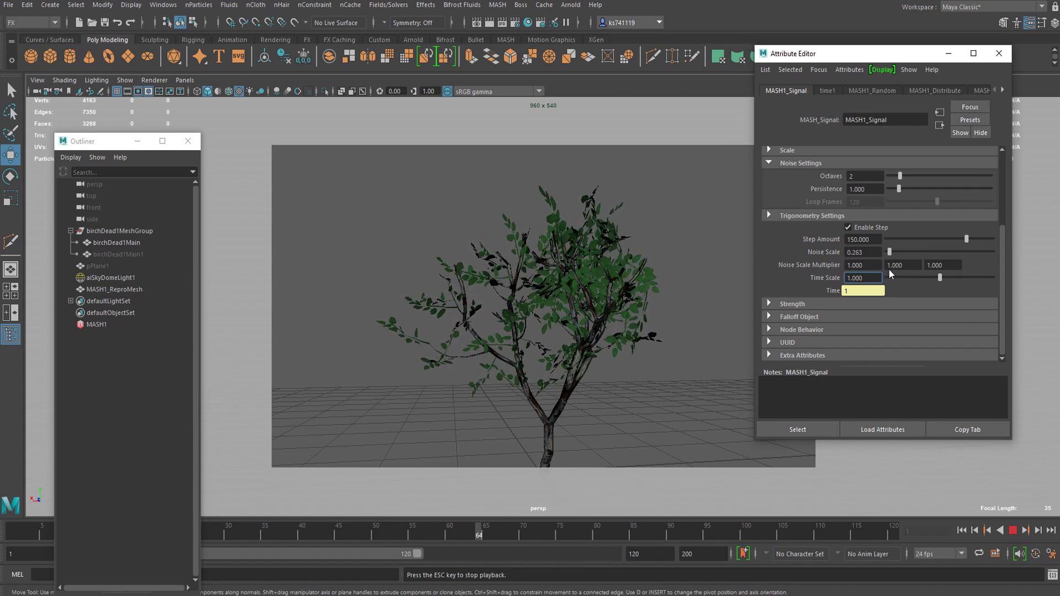
scroll(895, 243, up, 1)
drag(901, 211, 926, 211)
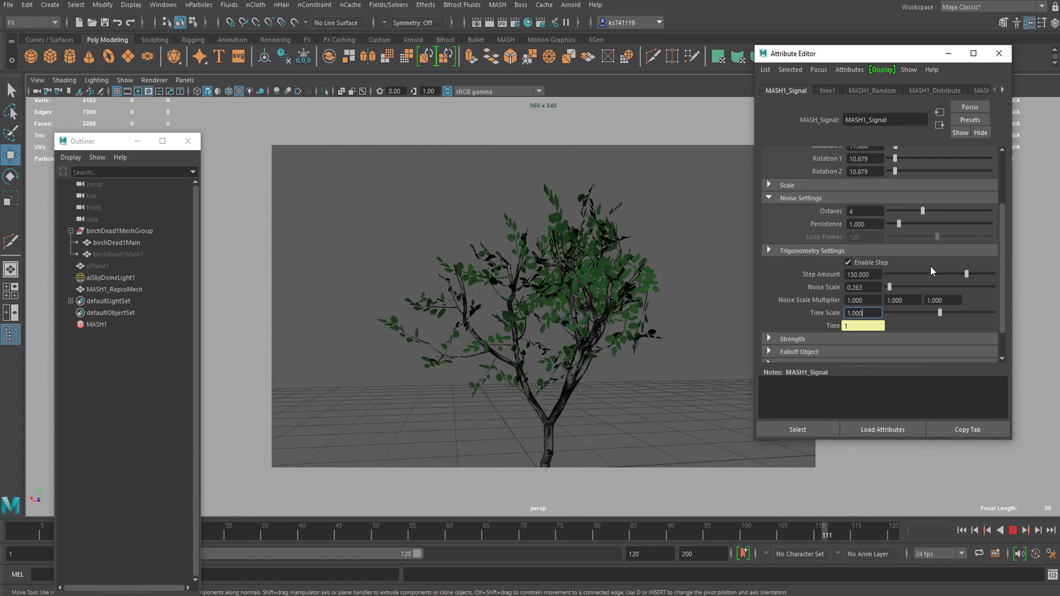
Raise the Signal node's Rotation X to about 21.8, Rotation Y to 18.791 and Rotation Z to 12.857.
scroll(931, 270, up, 3)
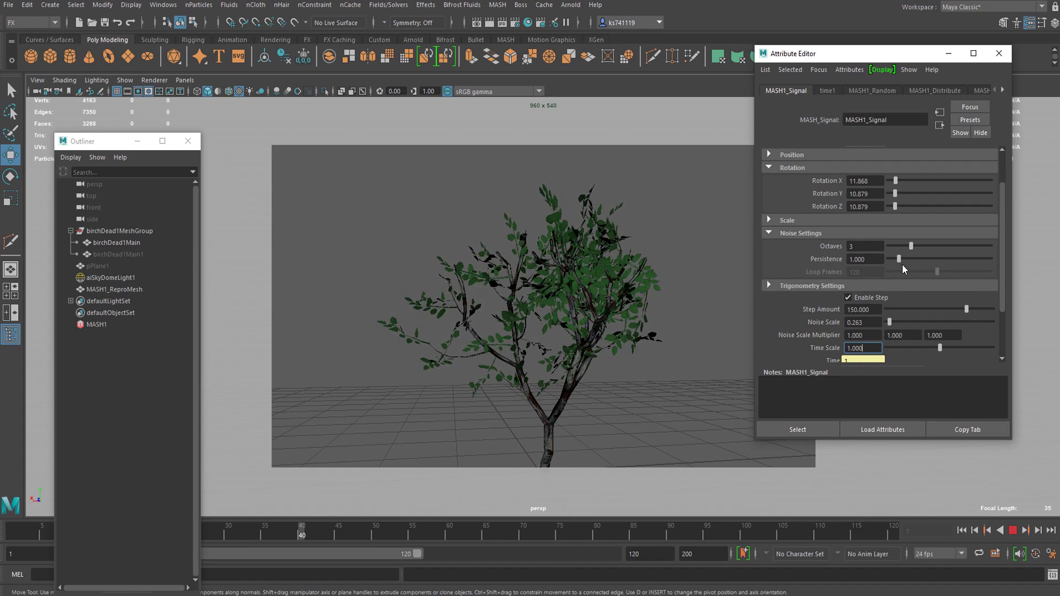
drag(896, 180, 897, 207)
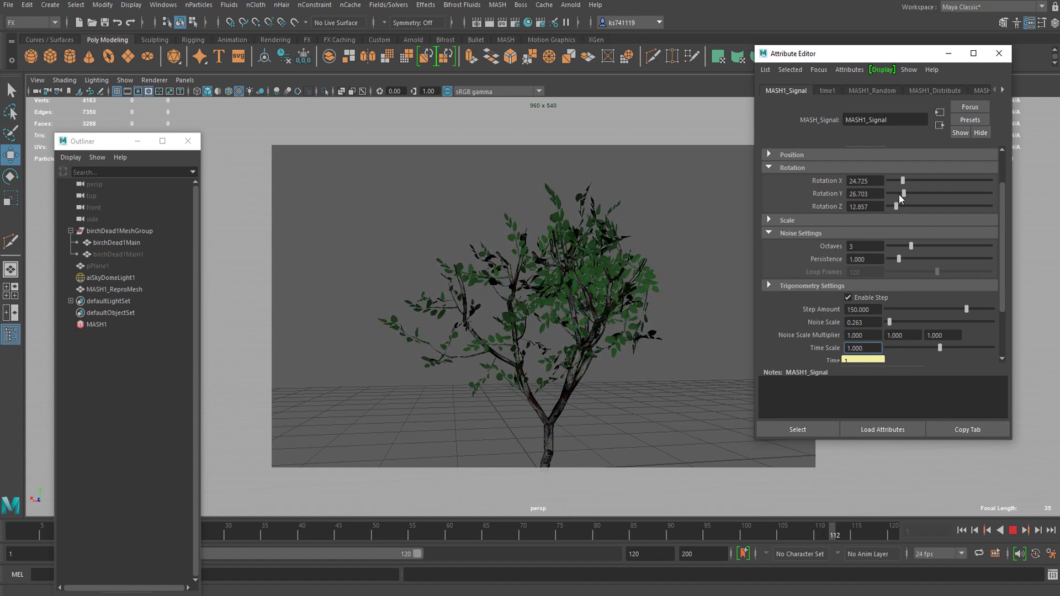
click(899, 194)
drag(902, 180, 901, 180)
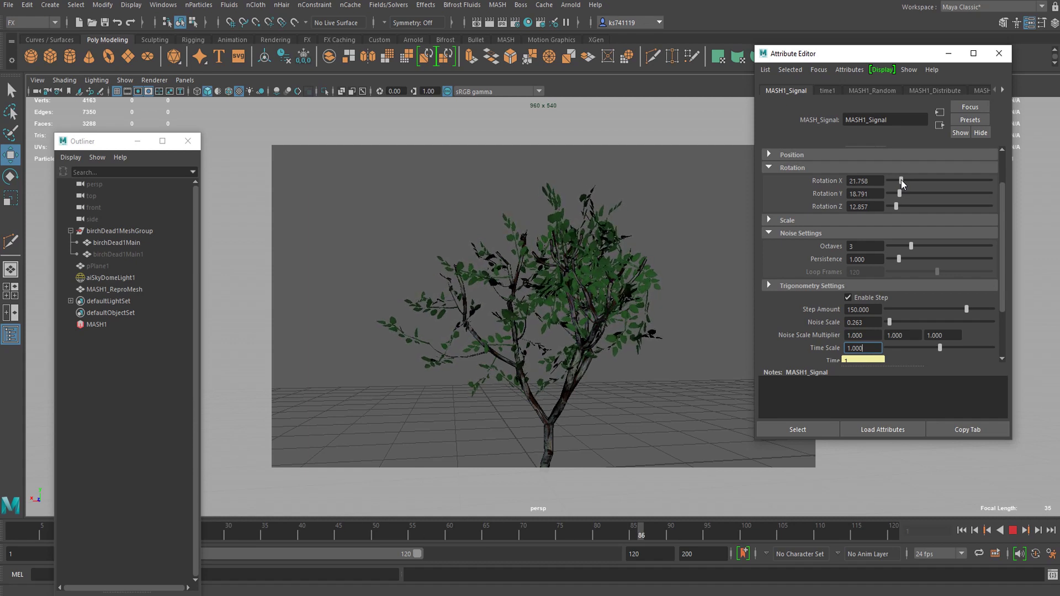
Stop the playback at frame 30, clear the selection and render the tree in the Arnold RenderView.
click(1019, 530)
click(518, 350)
click(613, 402)
click(568, 399)
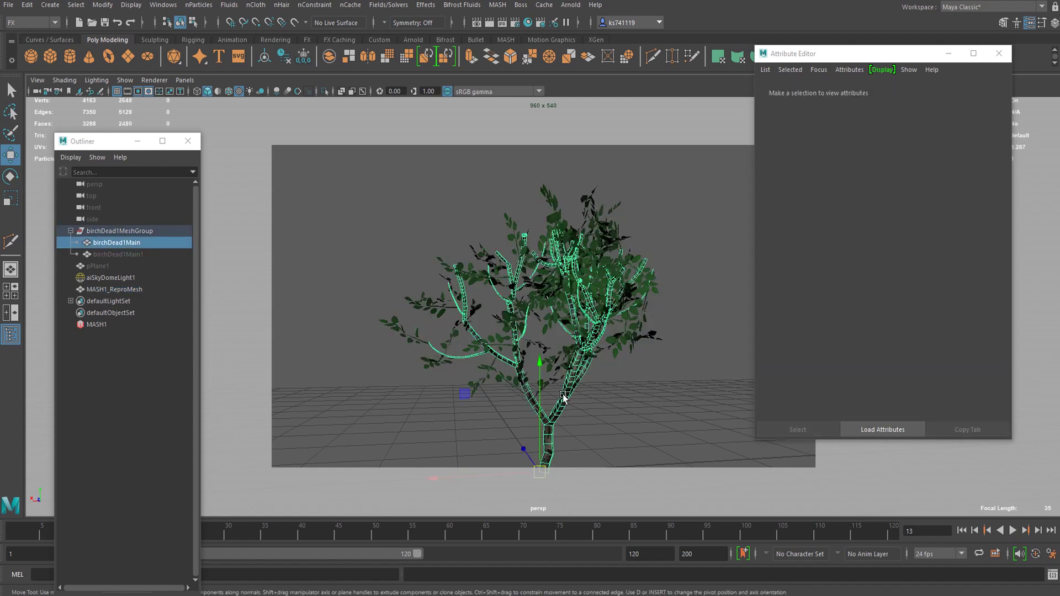
click(436, 225)
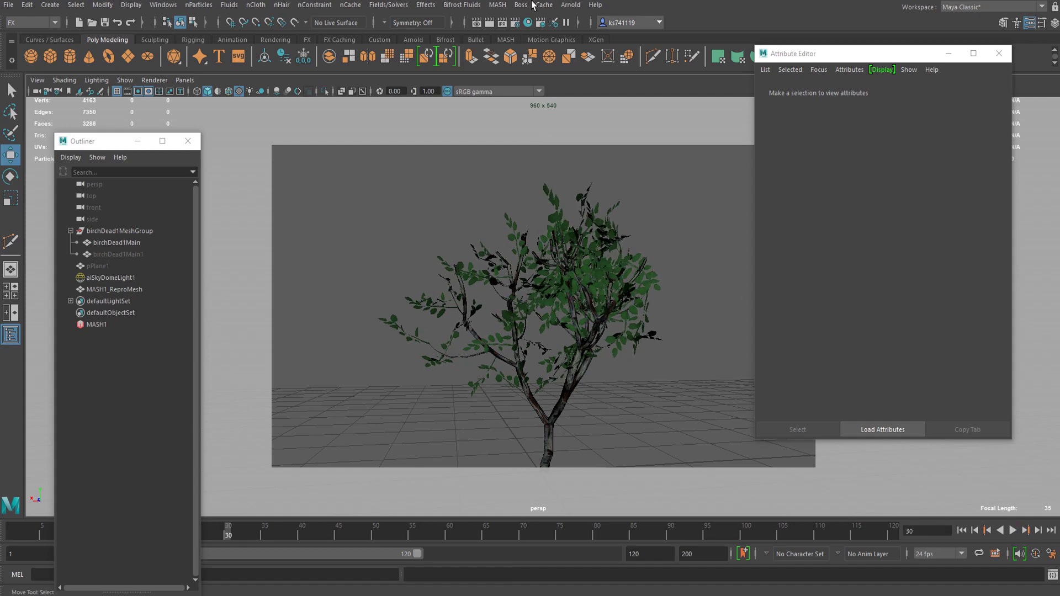
click(570, 5)
click(590, 25)
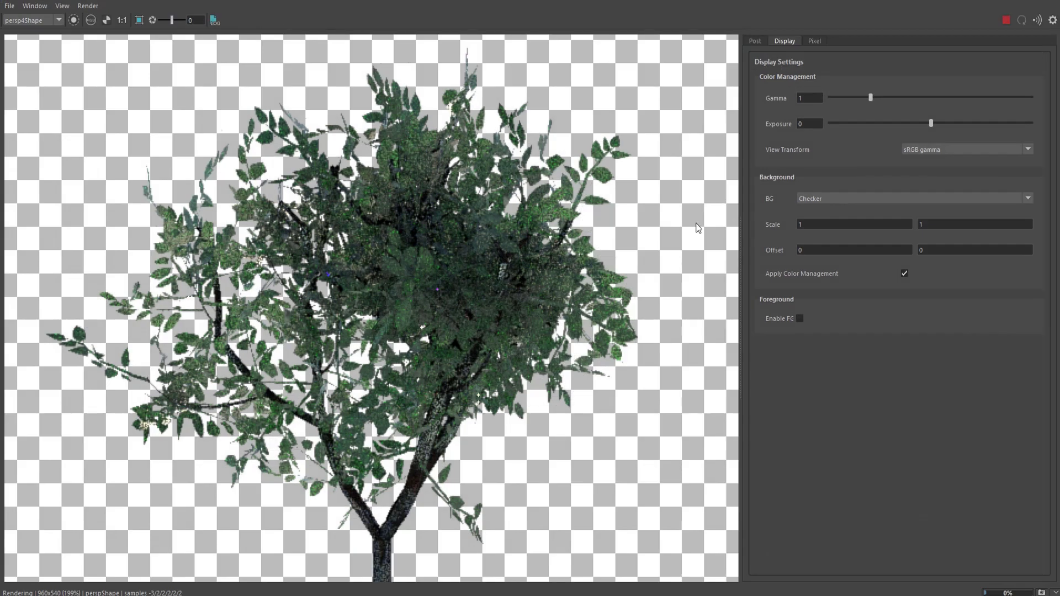
scroll(492, 265, down, 1)
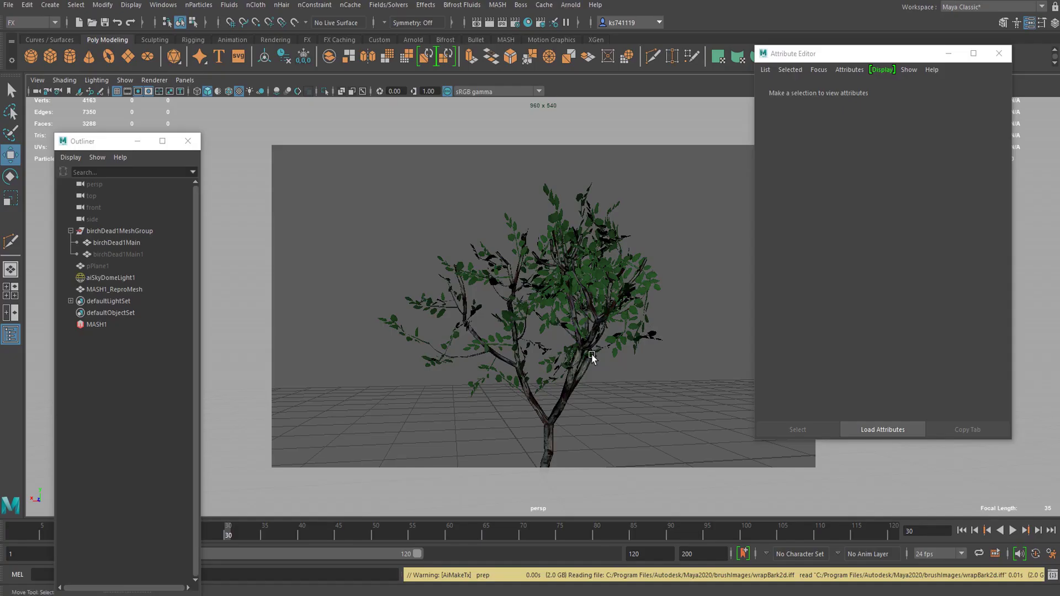
Select the MASH1 network and raise its Distribute node's Number of Points to 181.
right_click(519, 245)
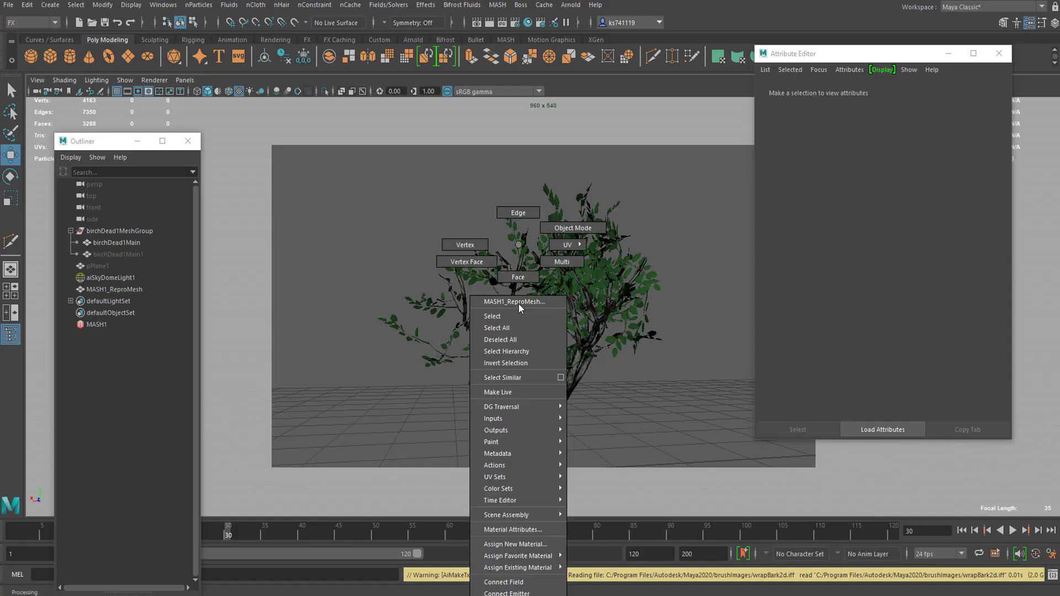
right_drag(597, 194, 596, 197)
click(114, 326)
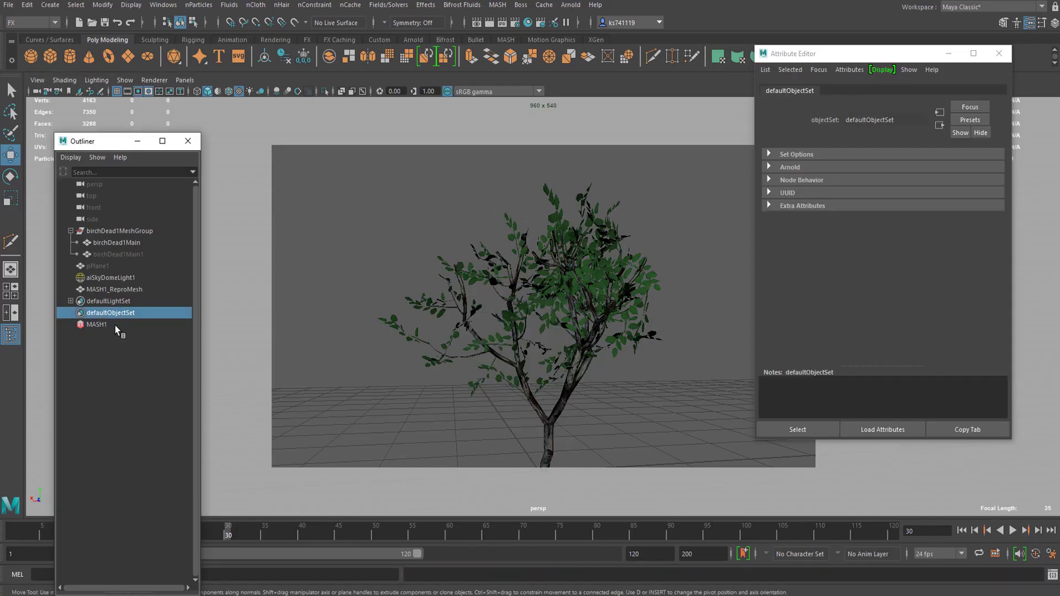
click(929, 89)
click(950, 92)
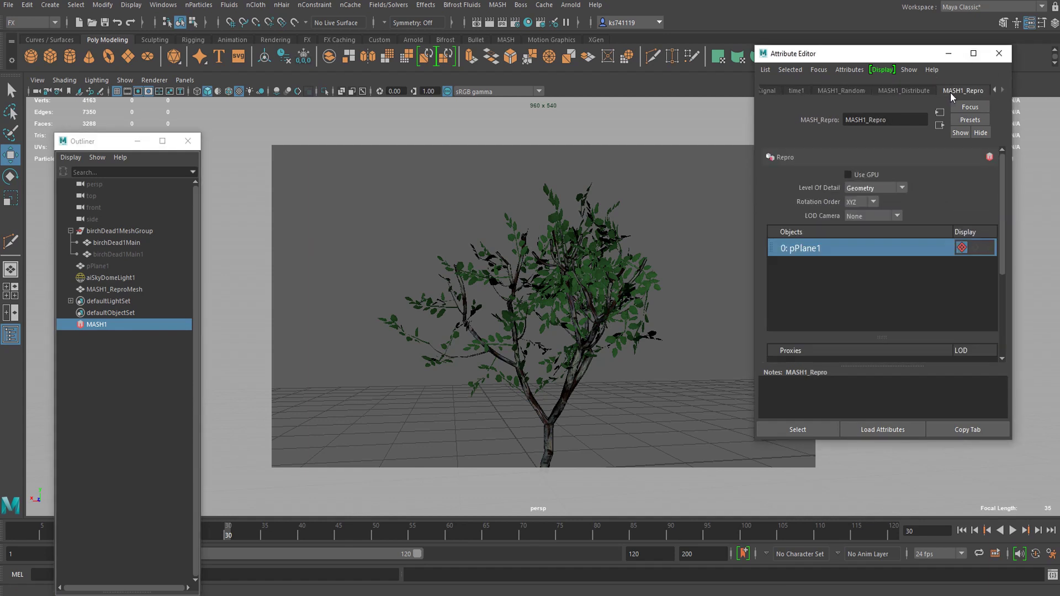
click(906, 92)
click(920, 90)
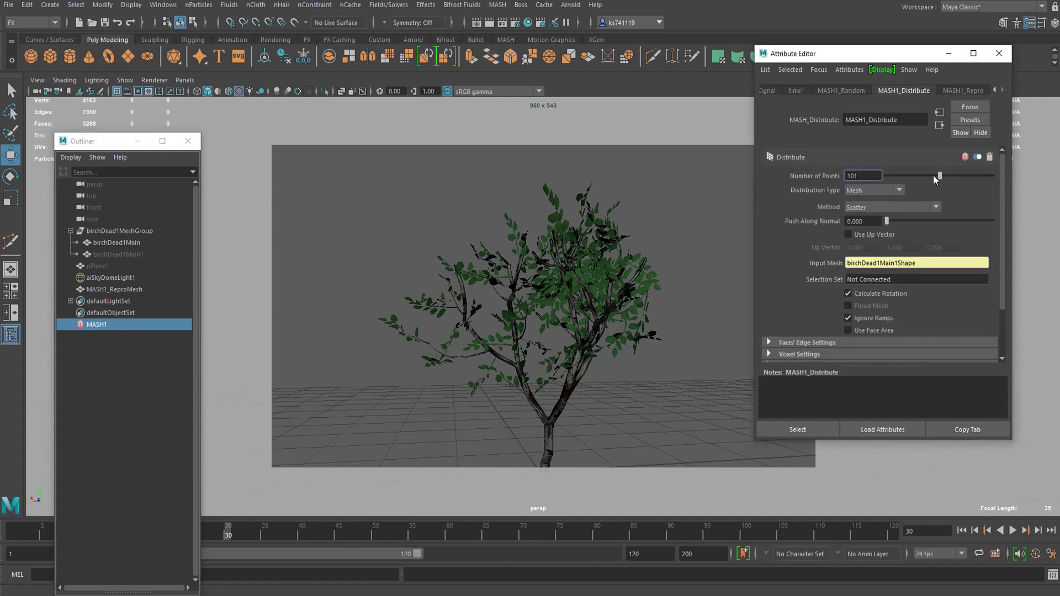
drag(933, 174, 906, 177)
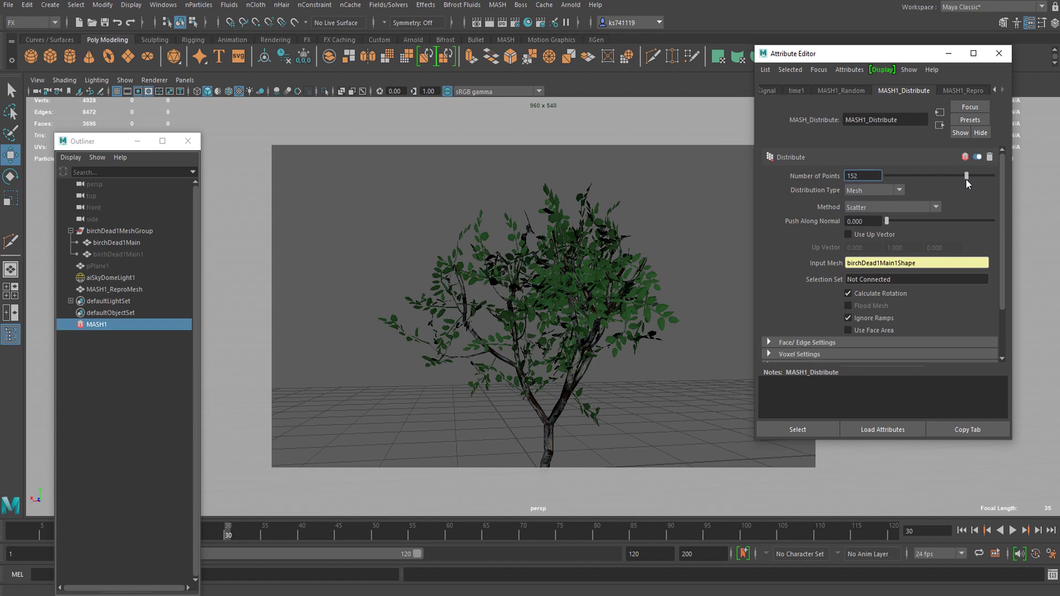
drag(979, 178, 981, 177)
Set the Seed of the MASH1 Distribute node to 35 to rearrange the leaf branches.
click(856, 91)
scroll(826, 88, up, 3)
click(827, 89)
click(866, 94)
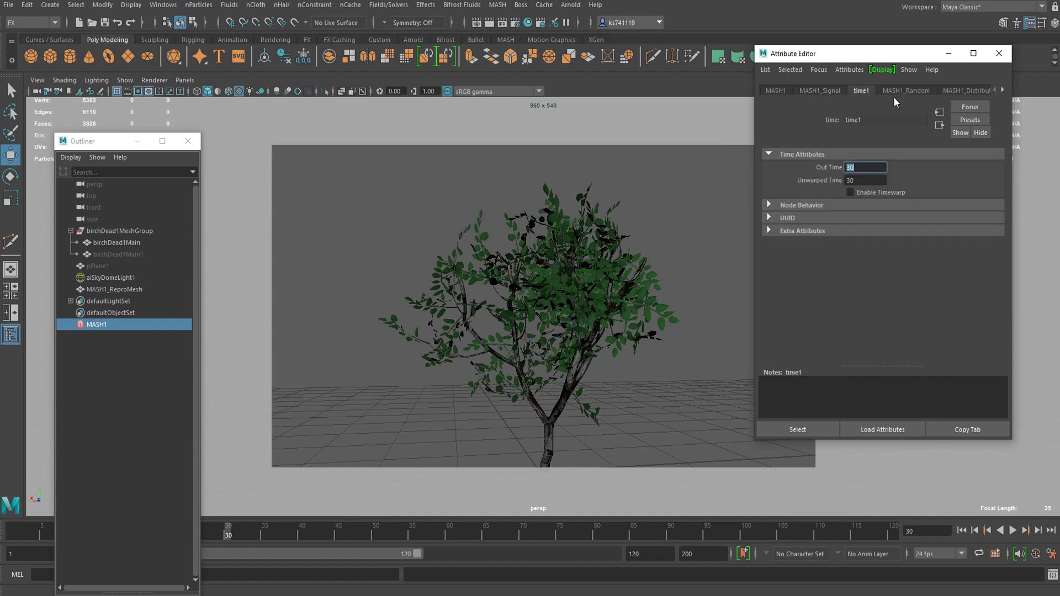
click(899, 88)
click(967, 90)
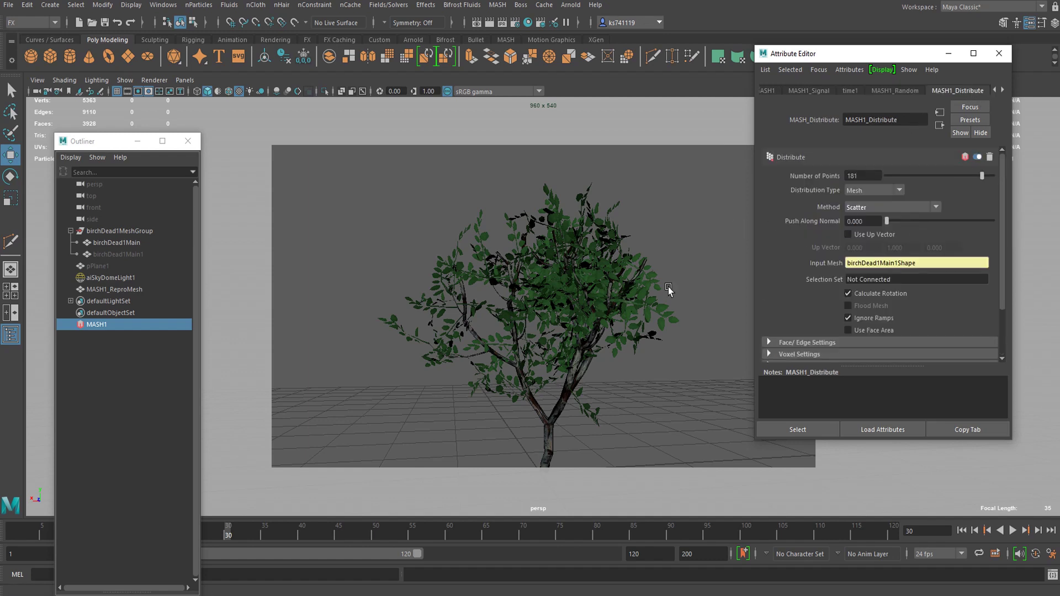
scroll(886, 160, down, 3)
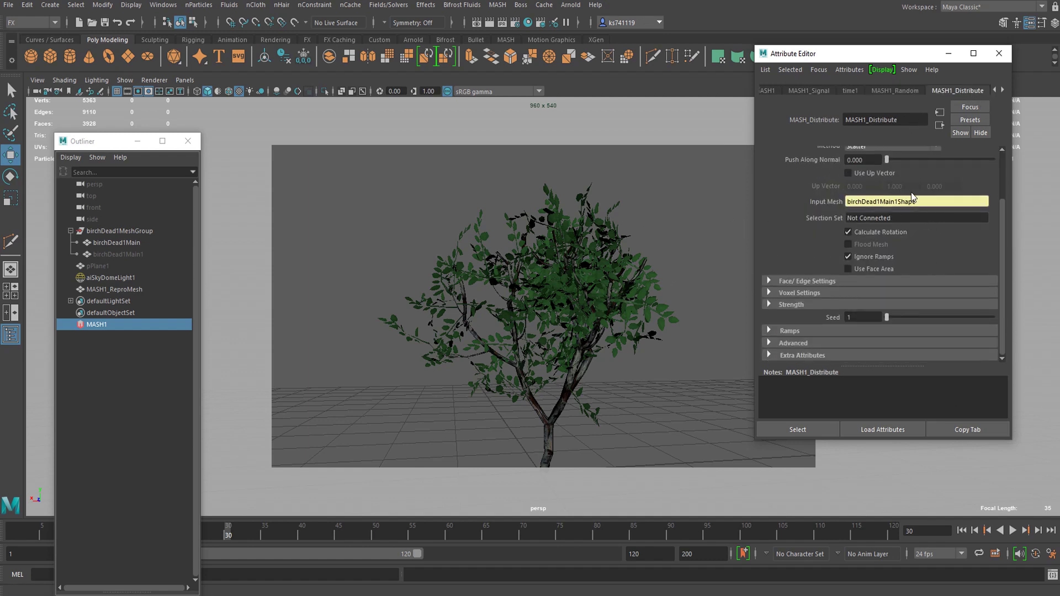
drag(897, 316, 924, 316)
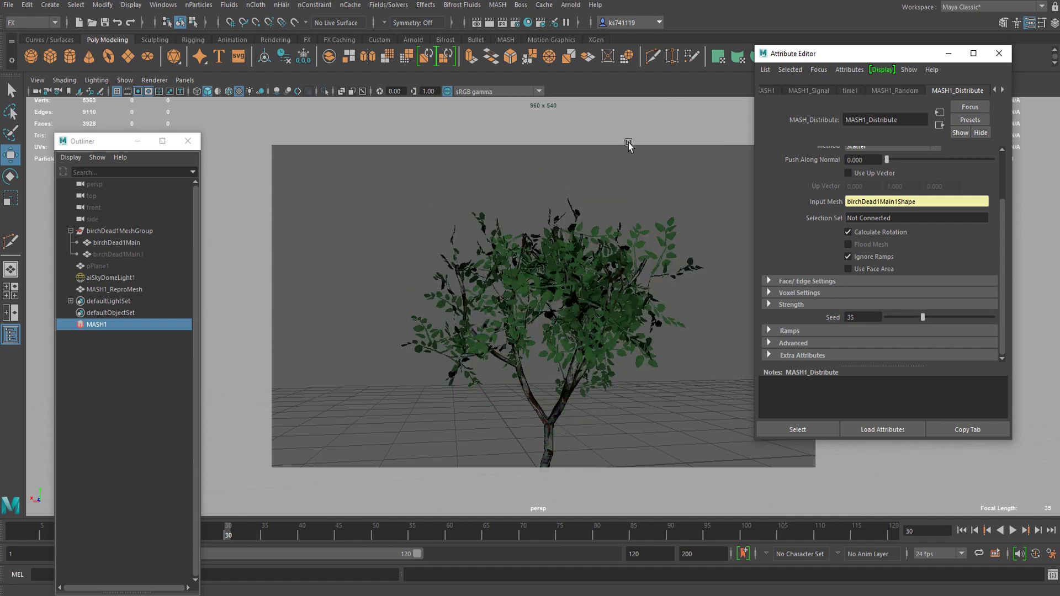
Set the Distribute node's Number of Points to 152 and move the Attribute Editor out of the way.
scroll(945, 208, up, 3)
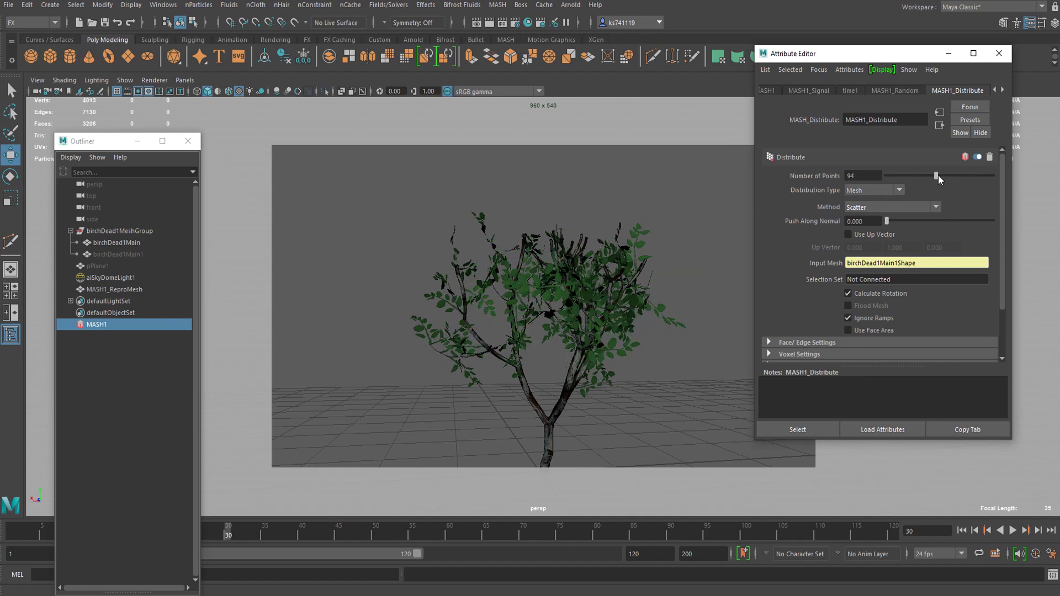
drag(921, 175, 965, 177)
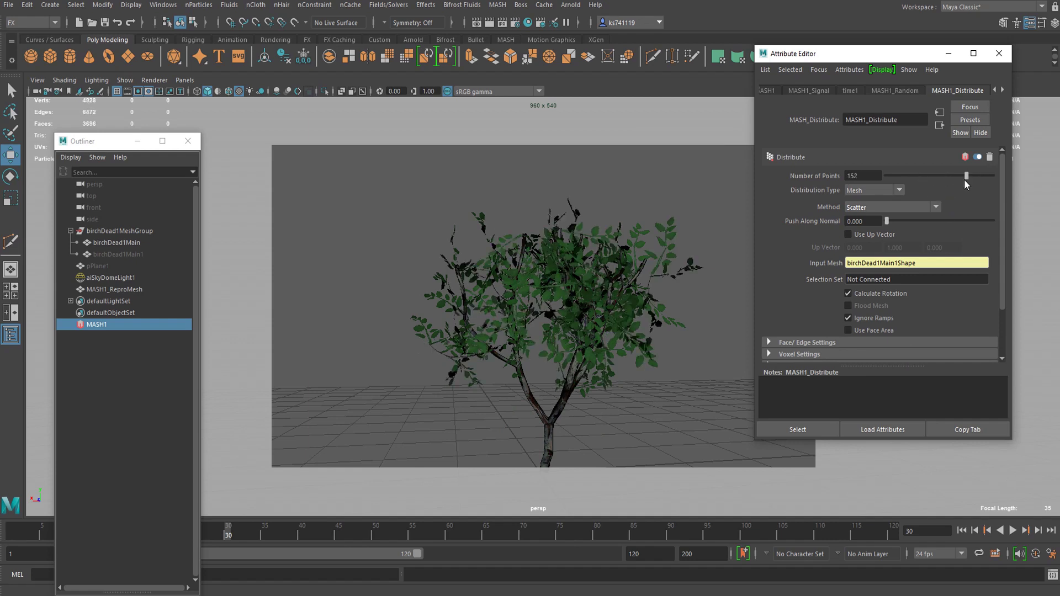
drag(840, 57, 803, 84)
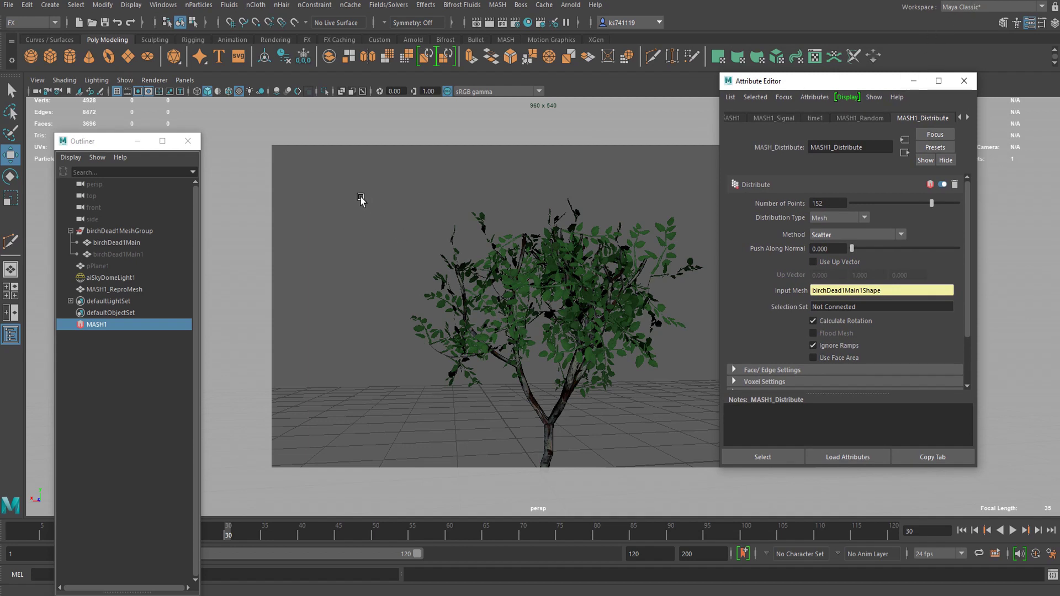
Deselect everything, play back the foliage animation and examine the moving leaves from closer angles.
drag(359, 198, 642, 365)
click(300, 208)
drag(373, 188, 579, 279)
click(367, 198)
click(362, 207)
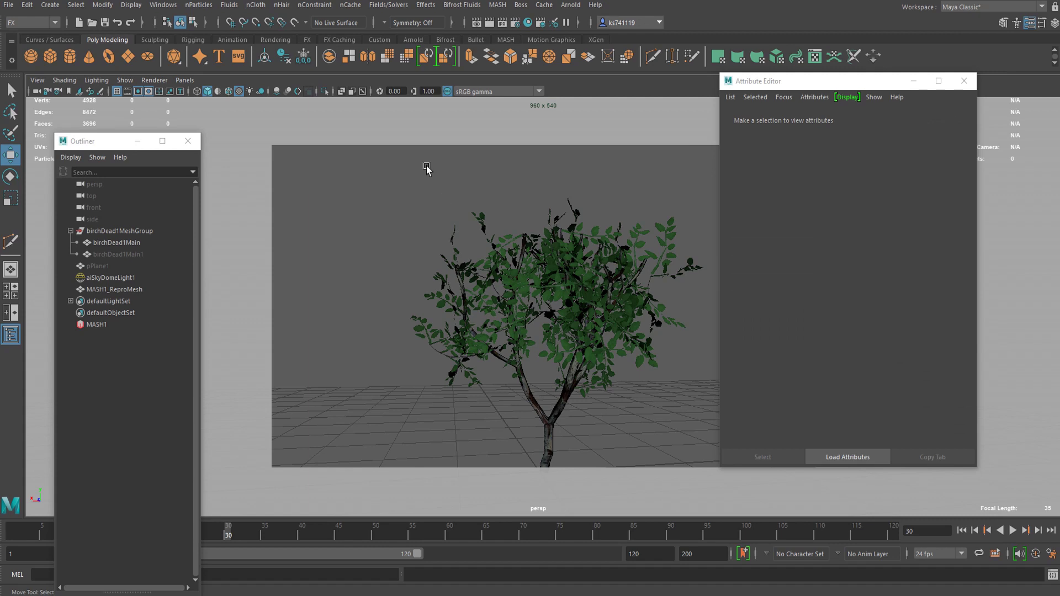
drag(558, 325, 560, 325)
click(644, 415)
alt+middle_drag(642, 392, 618, 359)
mouse_move(617, 359)
alt+right_down()
mouse_move(594, 359)
mouse_move(613, 367)
alt+right_up()
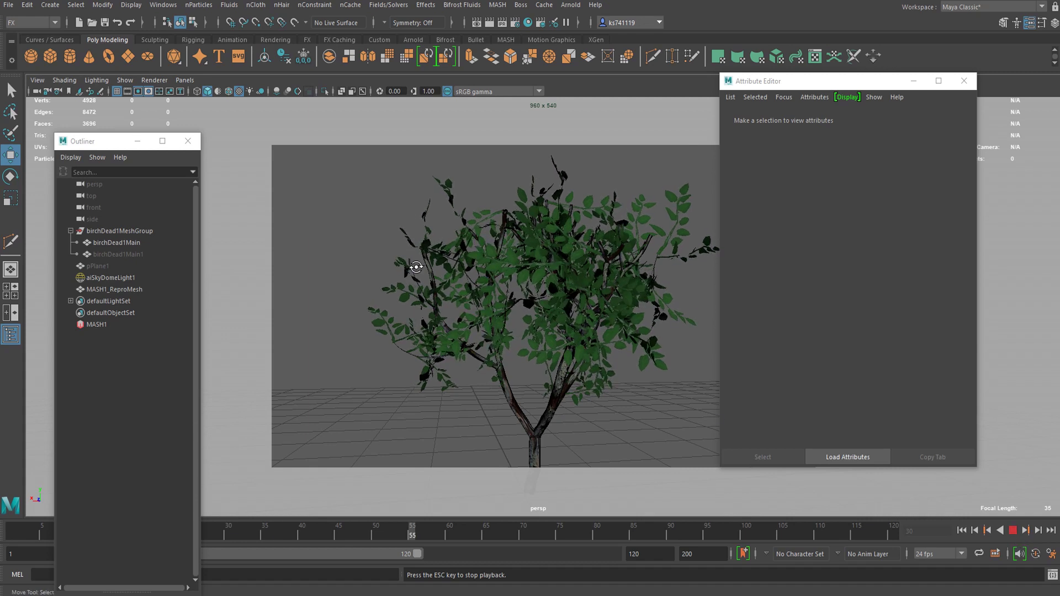
alt+drag(429, 275, 531, 293)
alt+right_drag(531, 291, 525, 314)
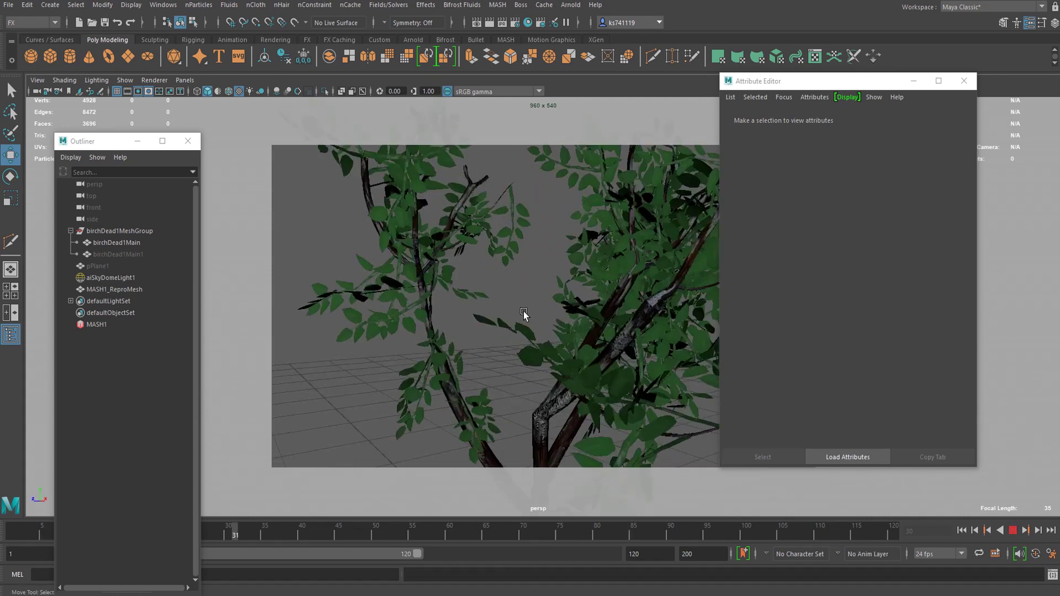
alt+drag(525, 315, 506, 295)
Select the MASH1_ReproMesh foliage and the birchDead1Main trunk to check their polygon counts, moving the Outliner clear of the read-out.
click(482, 331)
alt+middle_drag(505, 294, 509, 251)
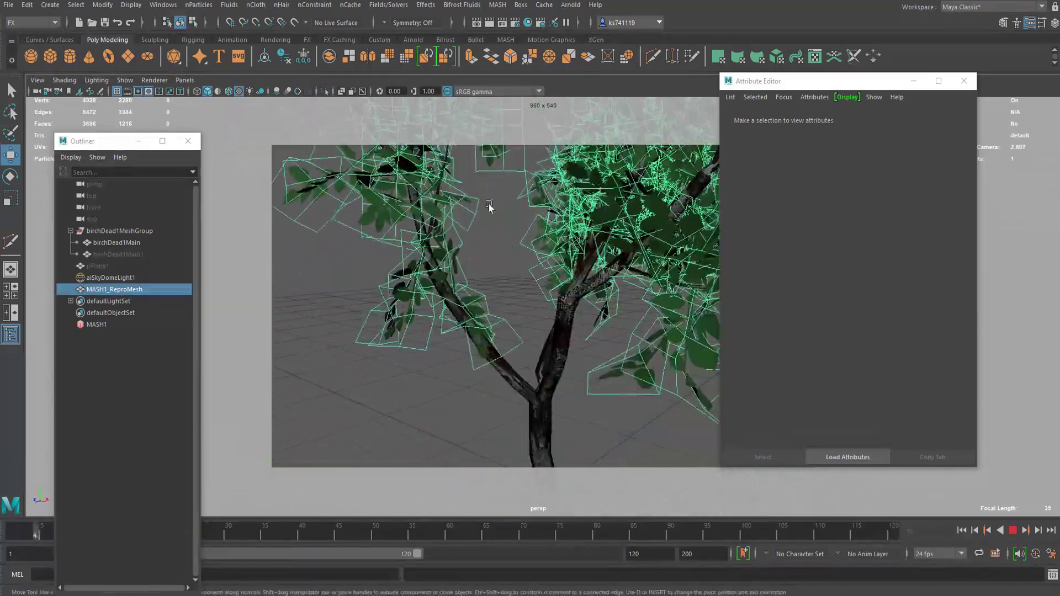
drag(97, 138, 89, 186)
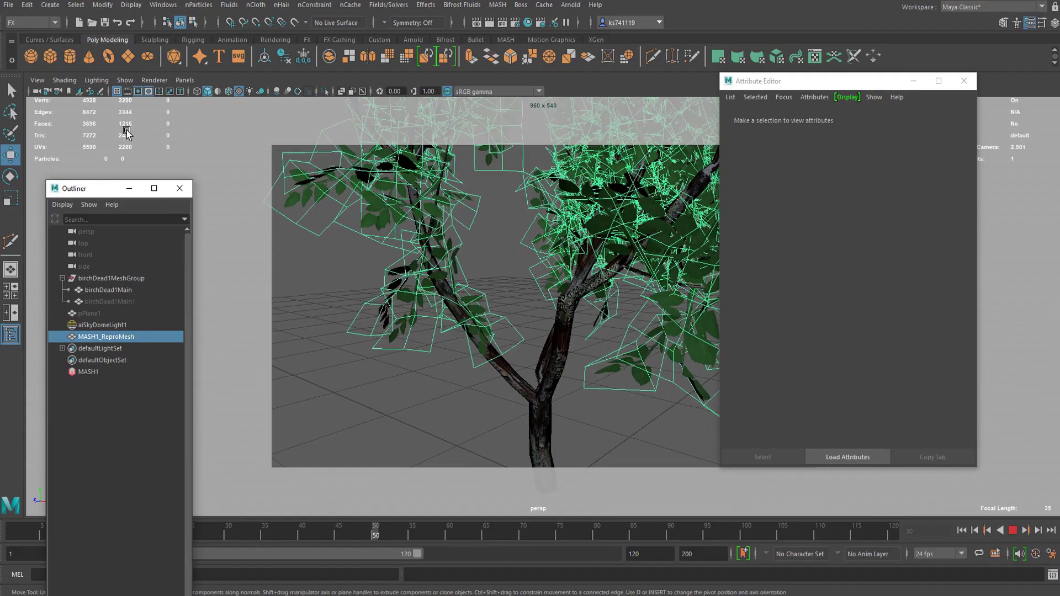
drag(476, 287, 436, 366)
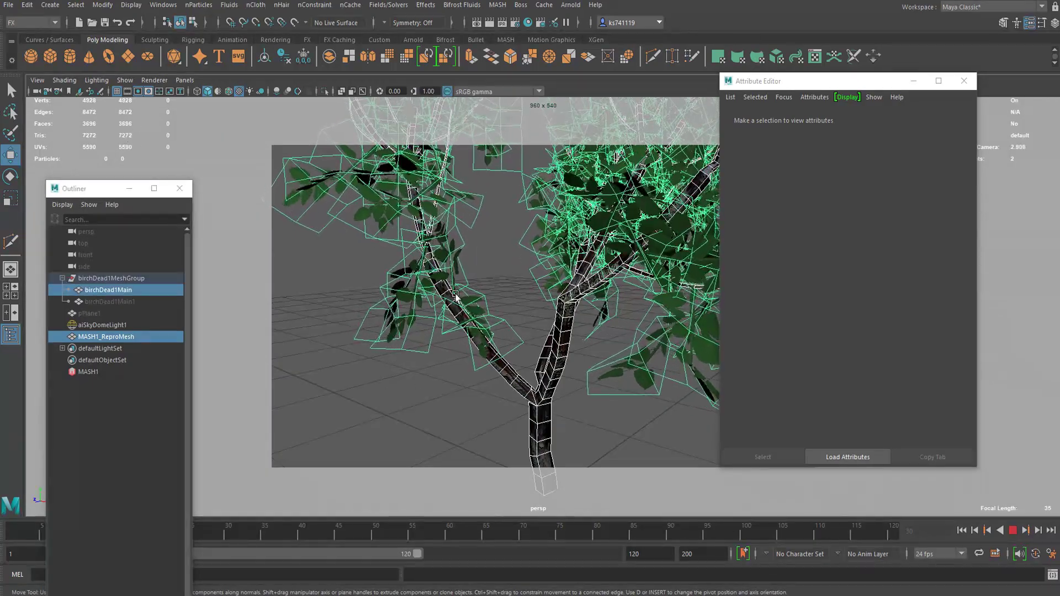
Remove one ring of geometry from the birchDead1Main trunk near its base, return to object mode and deselect the mesh.
scroll(572, 336, up, 3)
alt+right_drag(572, 333, 521, 324)
alt+drag(521, 325, 544, 354)
alt+middle_drag(544, 354, 521, 246)
alt+right_drag(521, 246, 566, 374)
alt+middle_drag(565, 374, 539, 261)
alt+right_drag(539, 260, 523, 293)
alt+middle_drag(523, 293, 581, 384)
click(552, 275)
right_drag(540, 226, 542, 203)
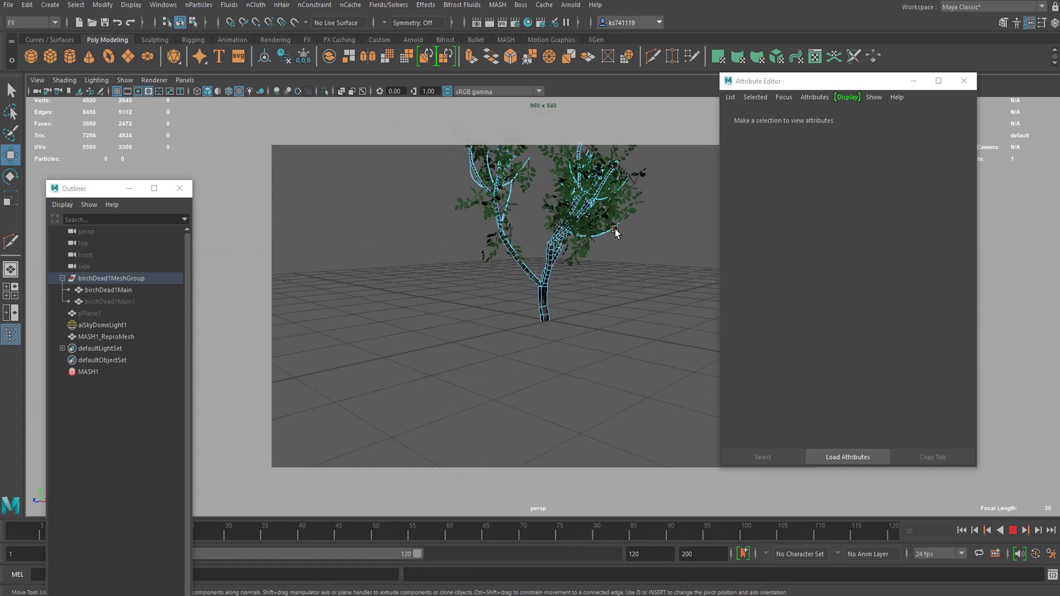
right_drag(591, 237, 674, 173)
click(674, 173)
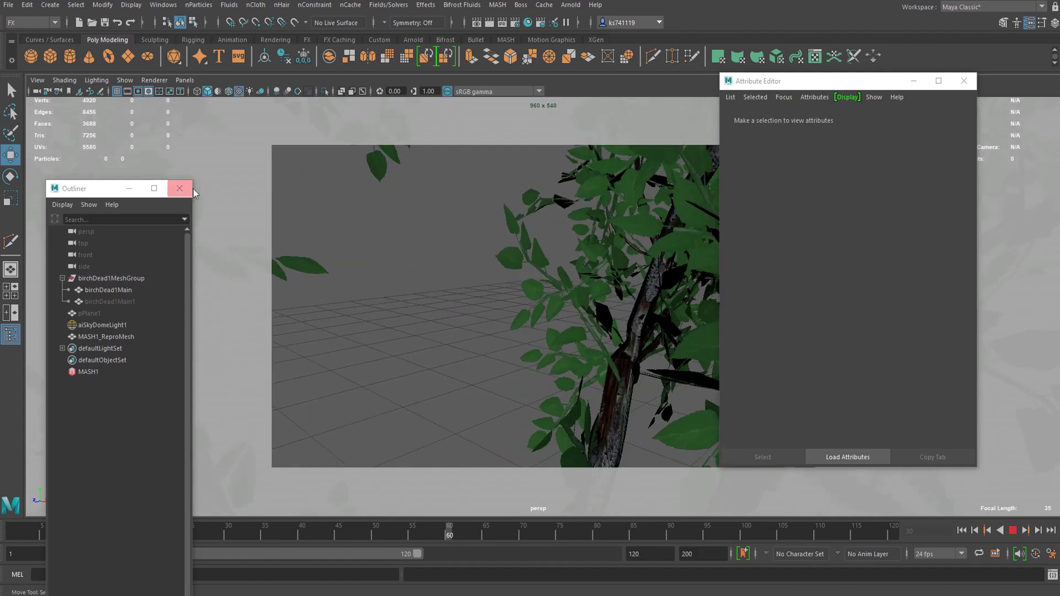
Inspect the whole animated tree during playback with nothing selected and close the Attribute Editor.
click(528, 273)
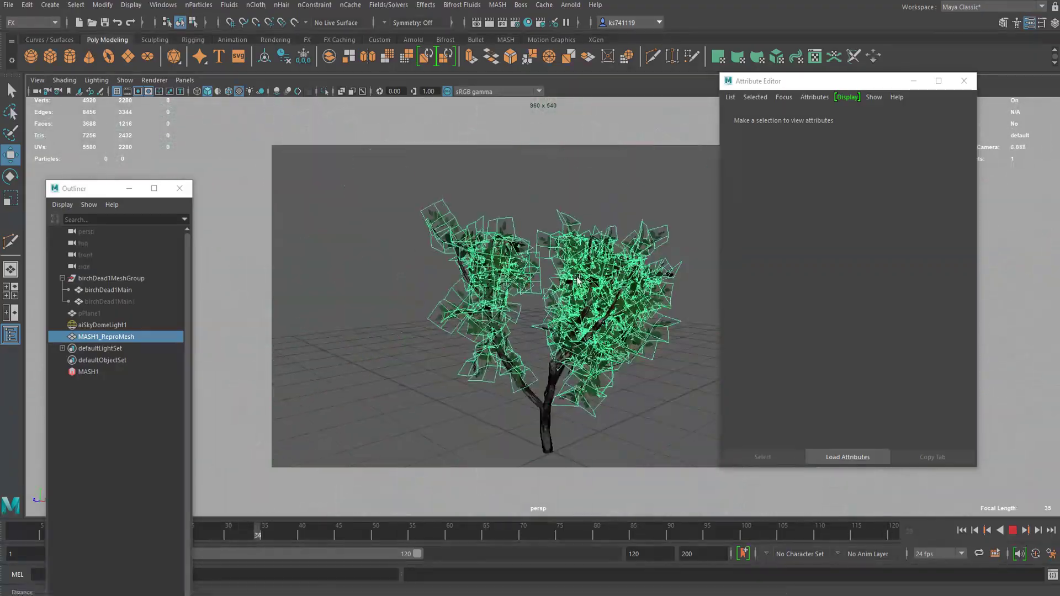
click(660, 313)
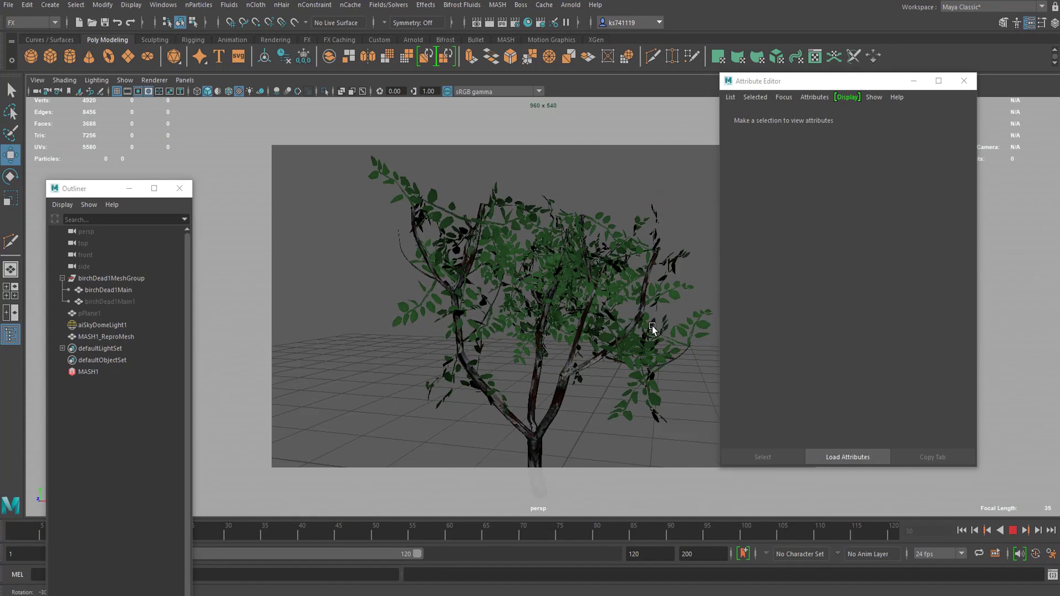
click(965, 88)
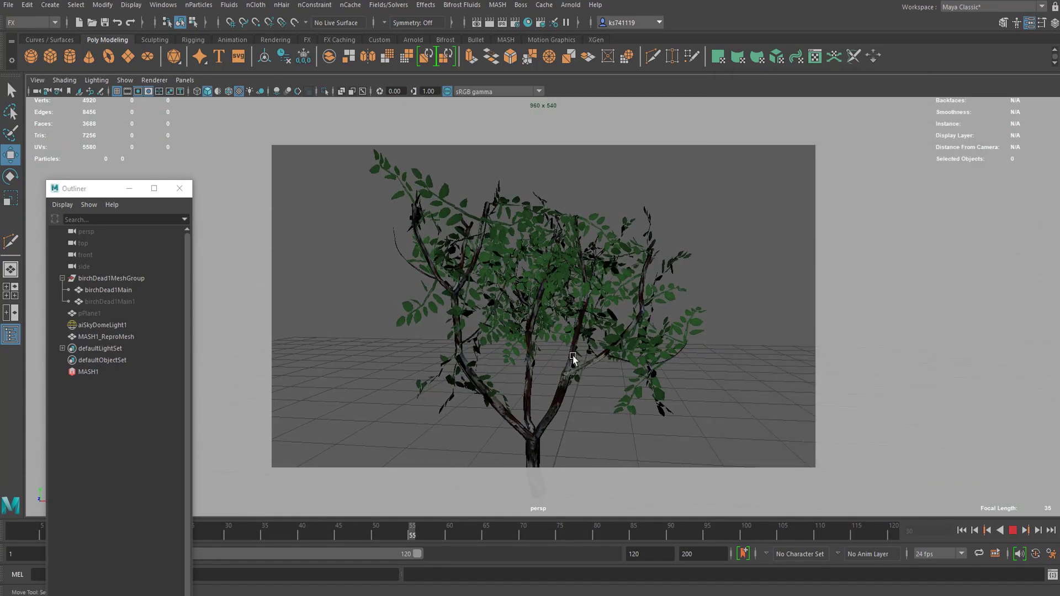